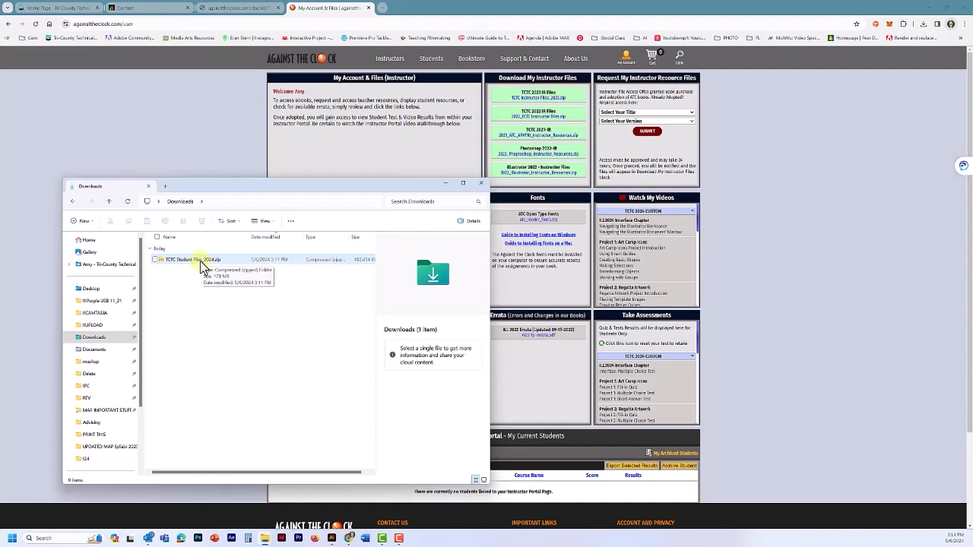
Step: Extract TCTC Student Files_2024.zip into its default folder in Downloads, keeping the option to show the extracted files
right_click(200, 261)
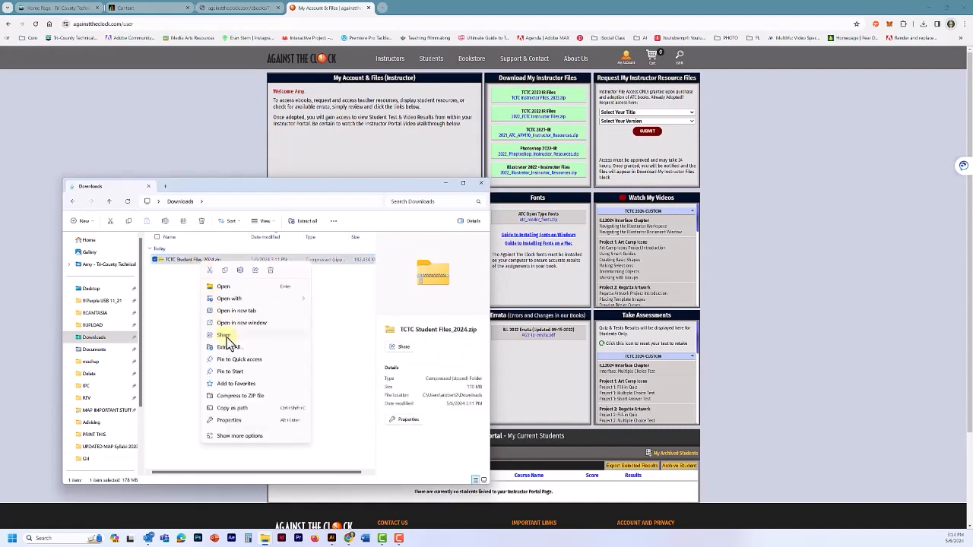
click(227, 347)
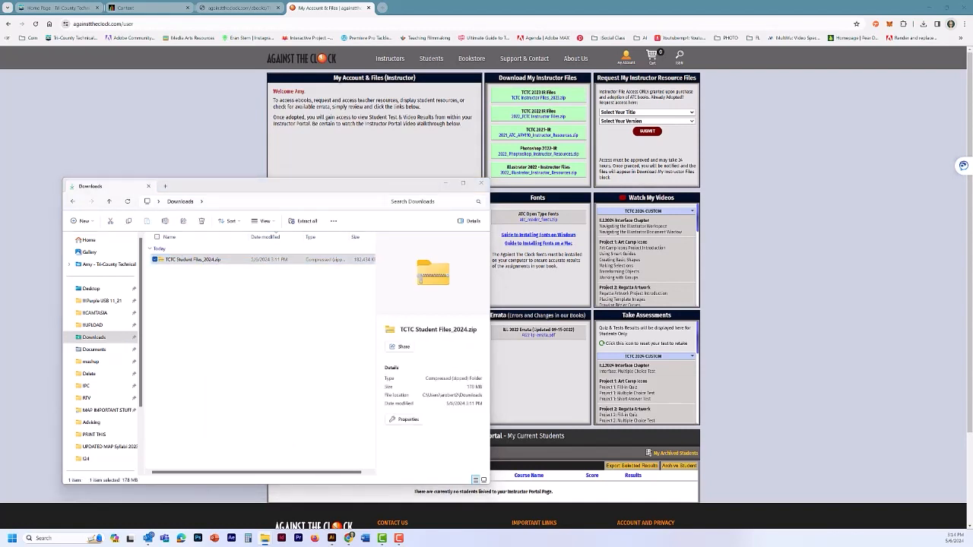
drag(509, 104, 374, 191)
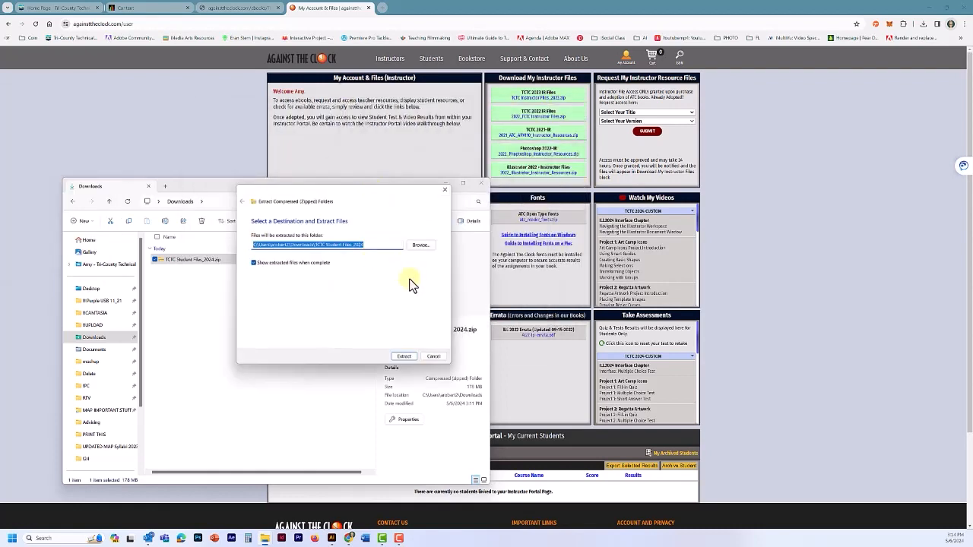
click(403, 355)
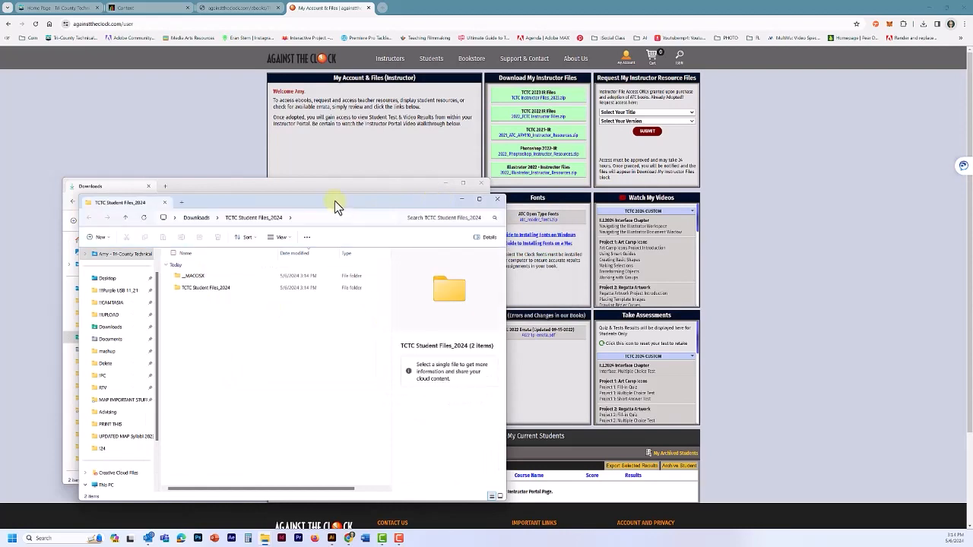
Step: Move the extracted files' window clear of Downloads and open AI24 RF Files inside the nested TCTC Student Files_2024 folder
drag(334, 201, 558, 205)
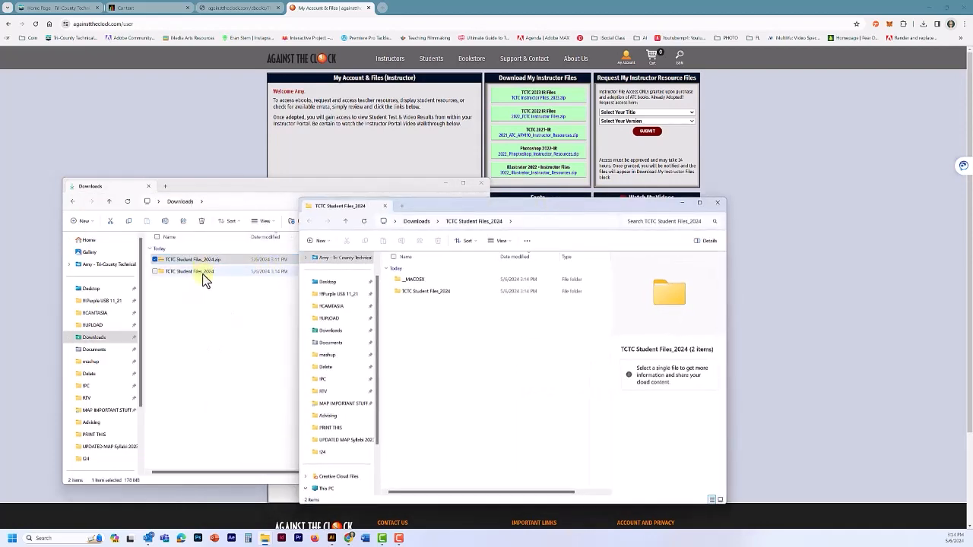
double_click(426, 292)
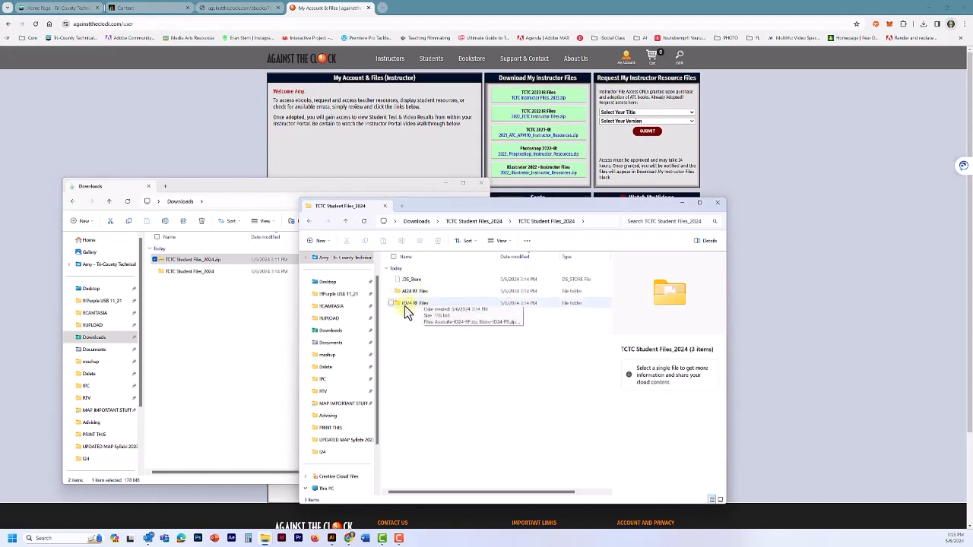
double_click(409, 291)
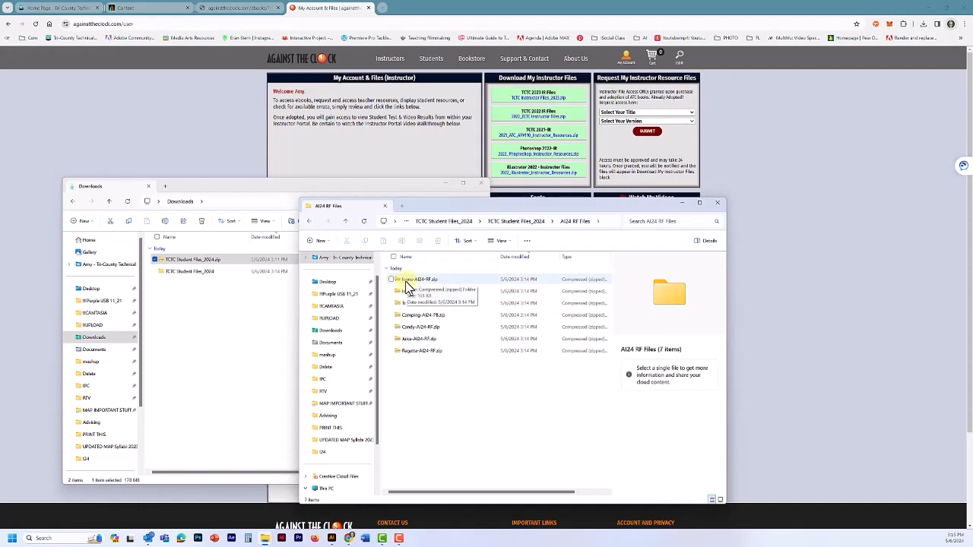
Step: Extract the Icons-AI24-RF.zip archive from the AI24 RF Files folder
click(407, 286)
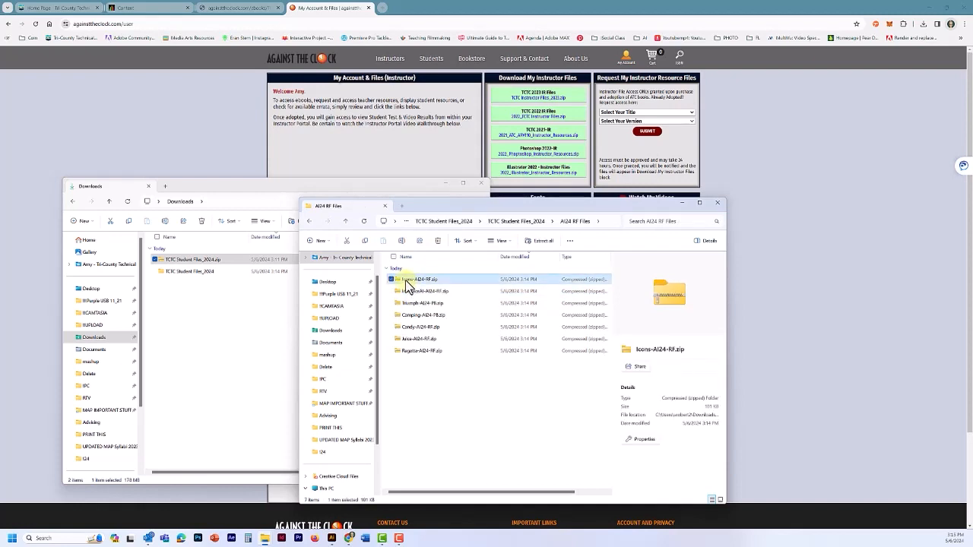
right_click(406, 286)
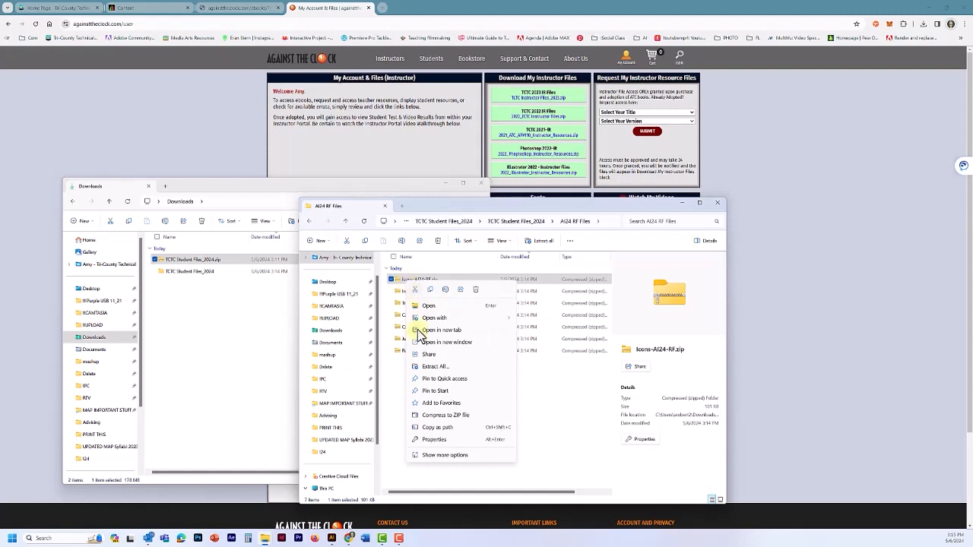
click(432, 367)
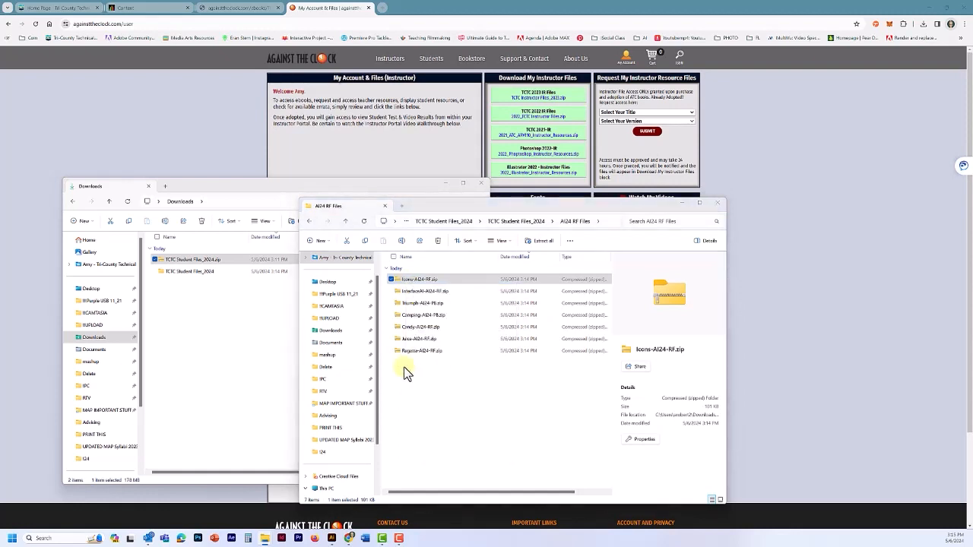
drag(224, 124, 501, 228)
click(540, 381)
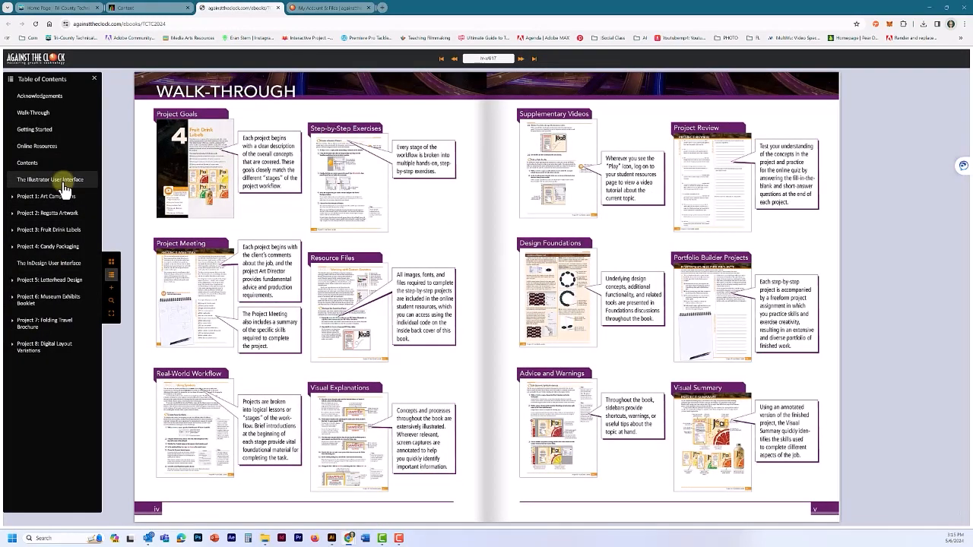
Step: Open The Illustrator User Interface chapter in the ebook and page through its exercises on panels, tools, workspaces and document windows
click(64, 187)
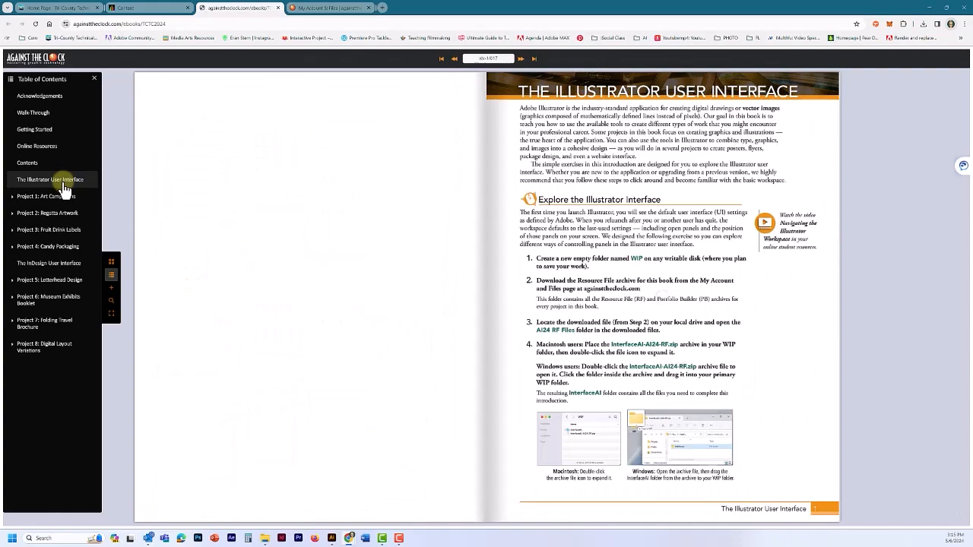
click(893, 271)
click(882, 274)
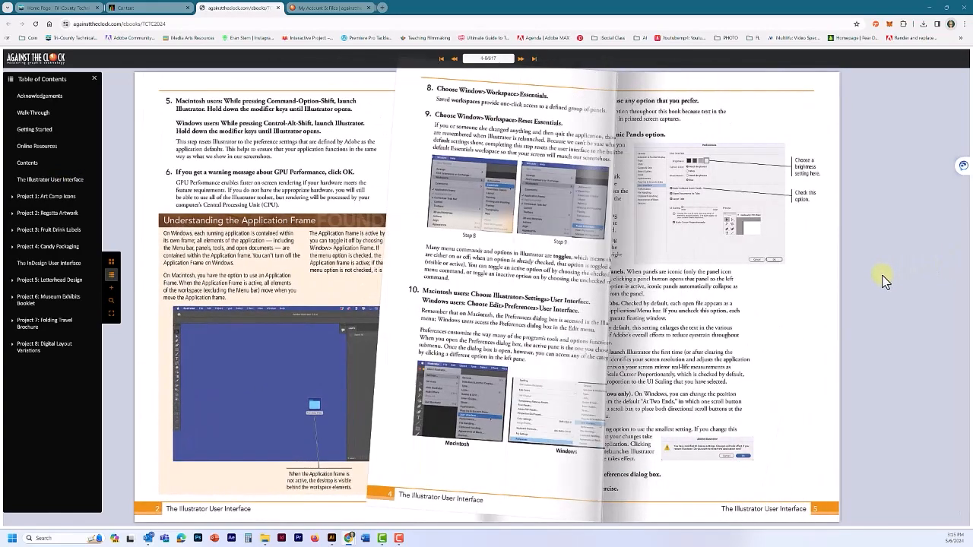
click(882, 280)
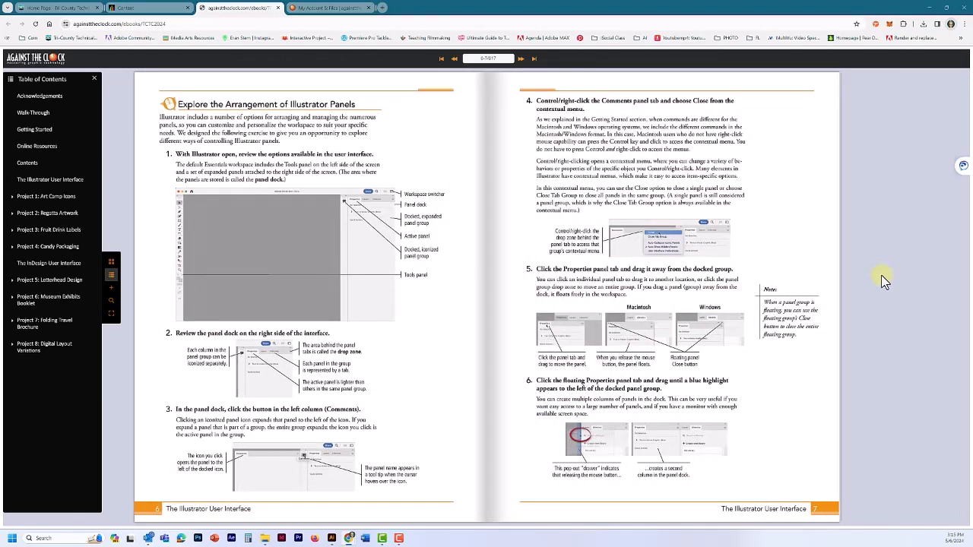
click(882, 280)
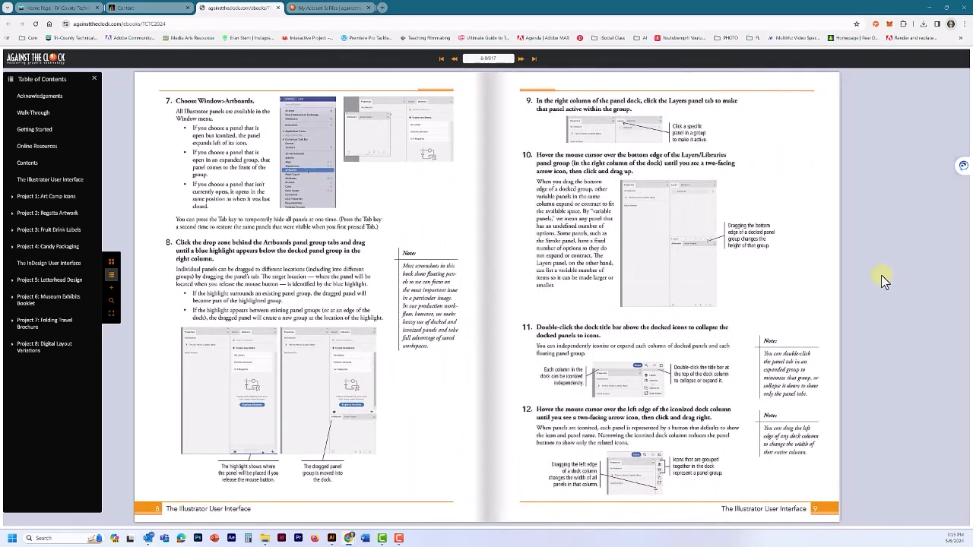
click(882, 279)
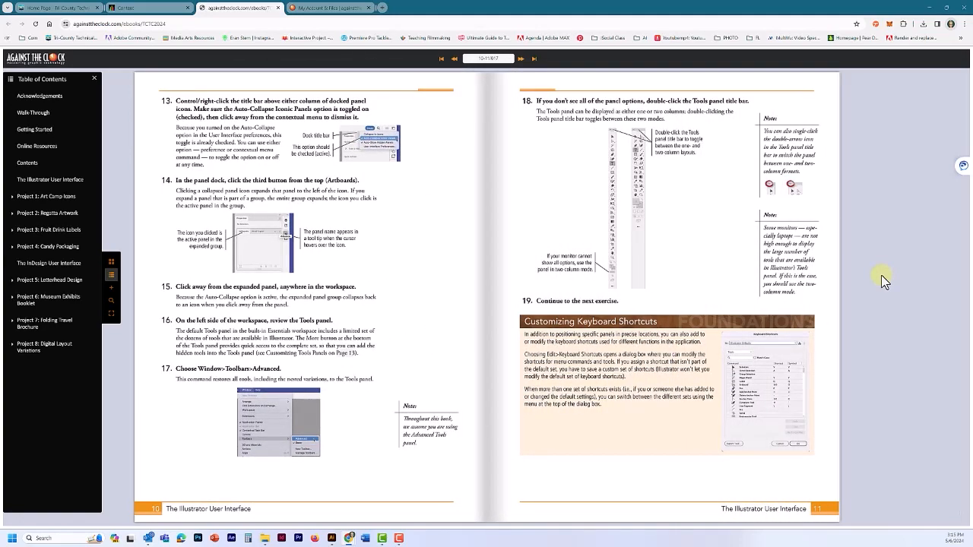
click(882, 279)
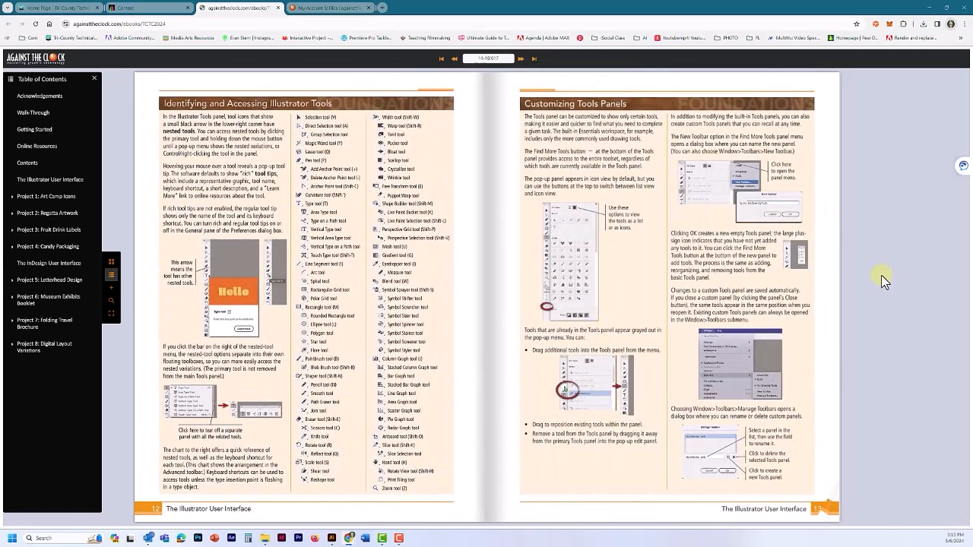
click(882, 280)
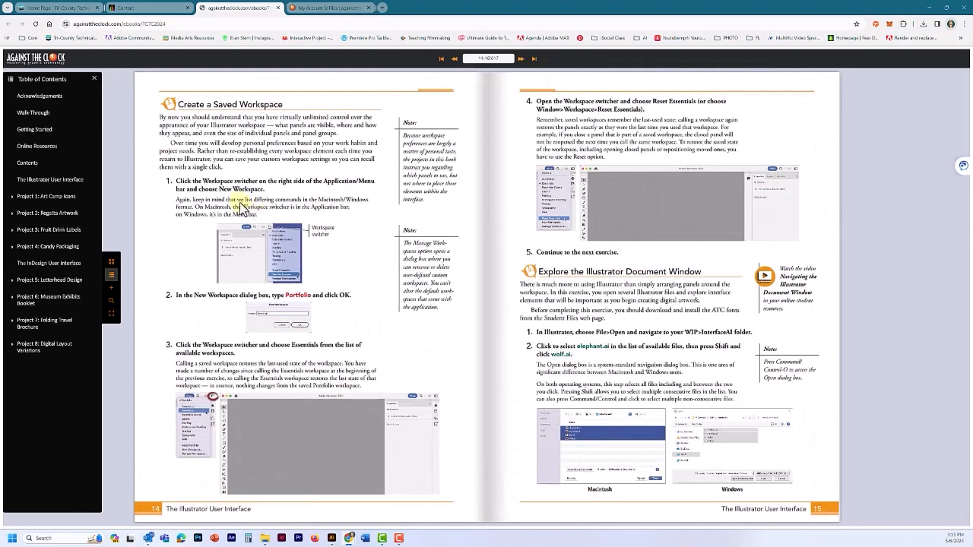
click(115, 194)
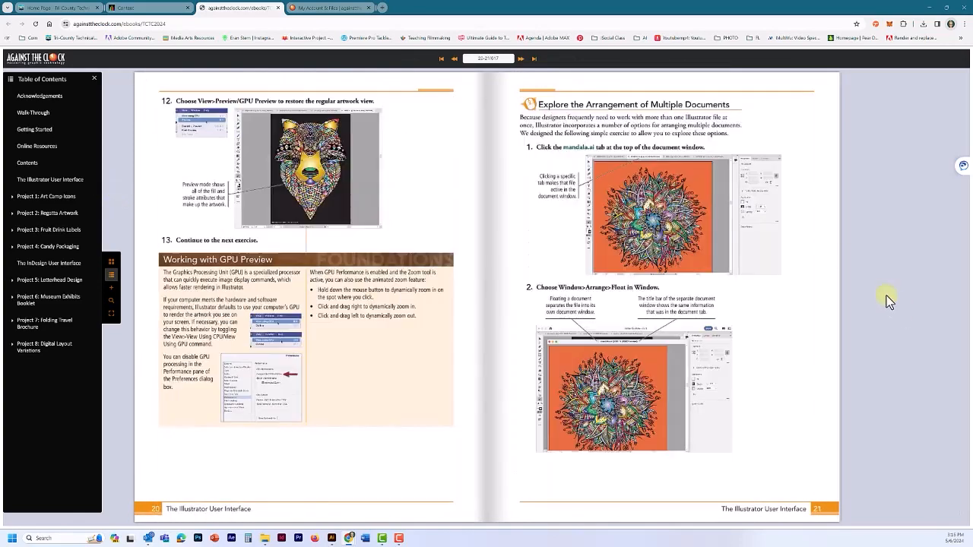
click(888, 299)
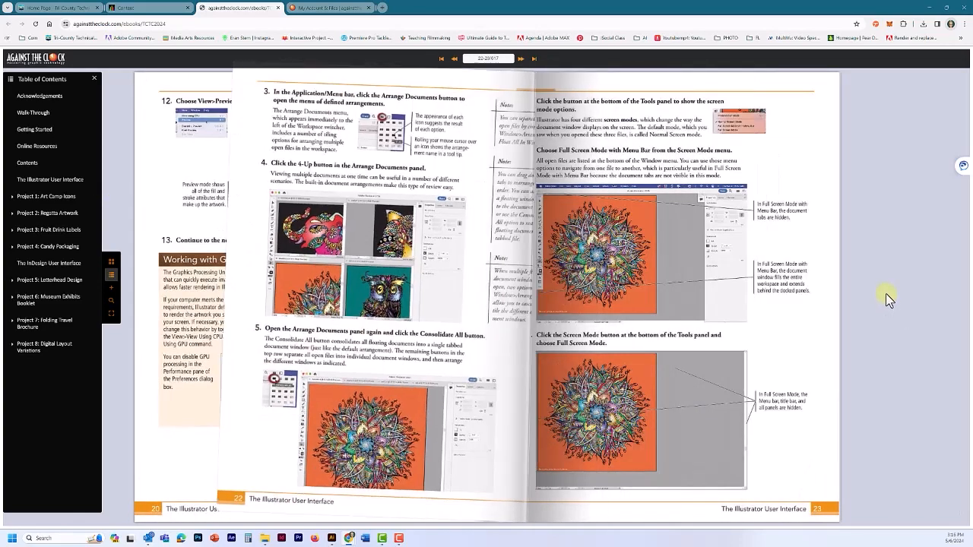
Step: Go to Project 1: Art Camp Icons in the ebook and turn past its opening page
click(54, 199)
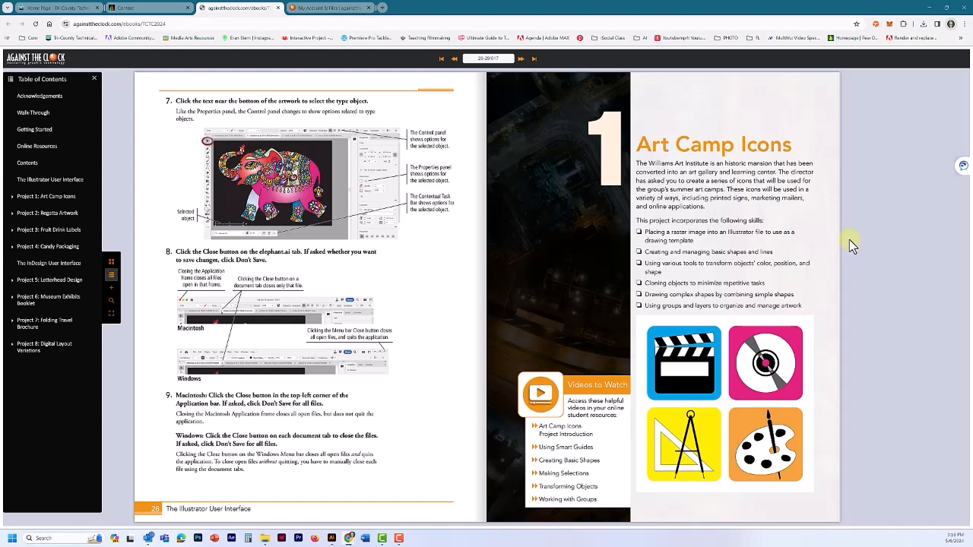
click(850, 240)
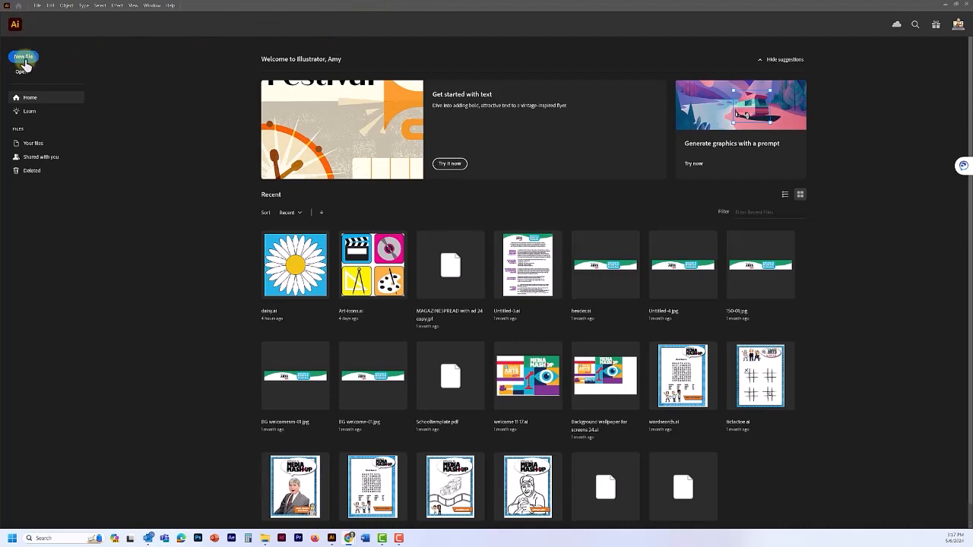
Step: In Illustrator, start a new print document from the Letter preset, keeping CMYK Color and using inches as the unit
click(24, 63)
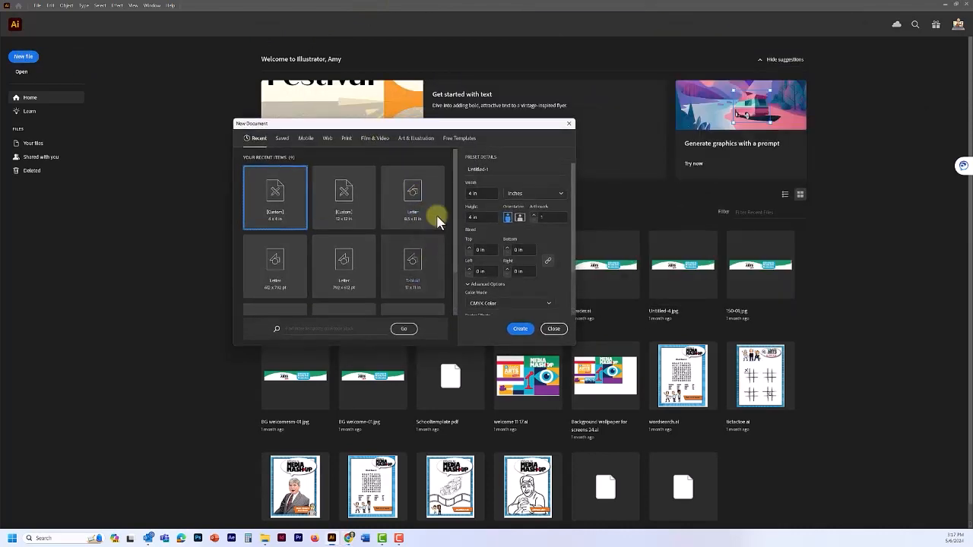
click(346, 144)
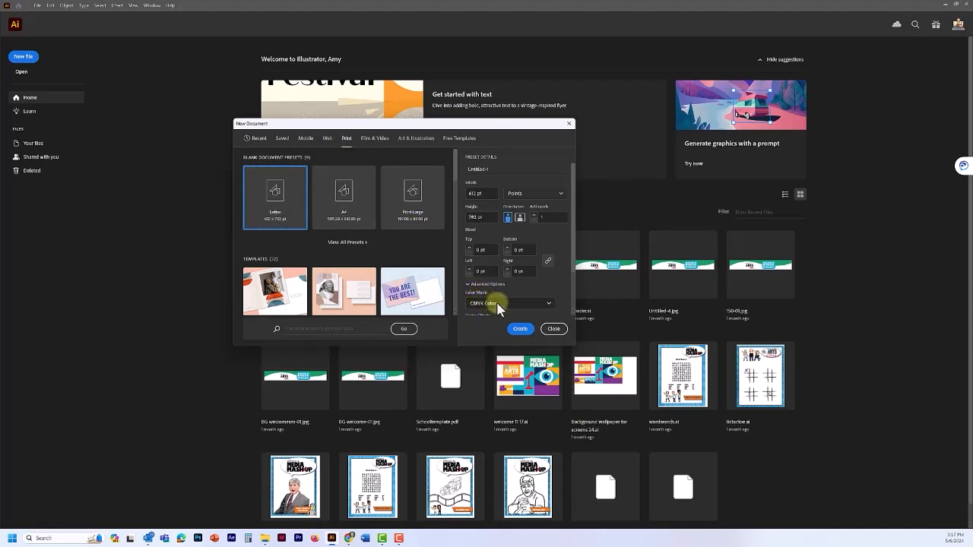
click(499, 304)
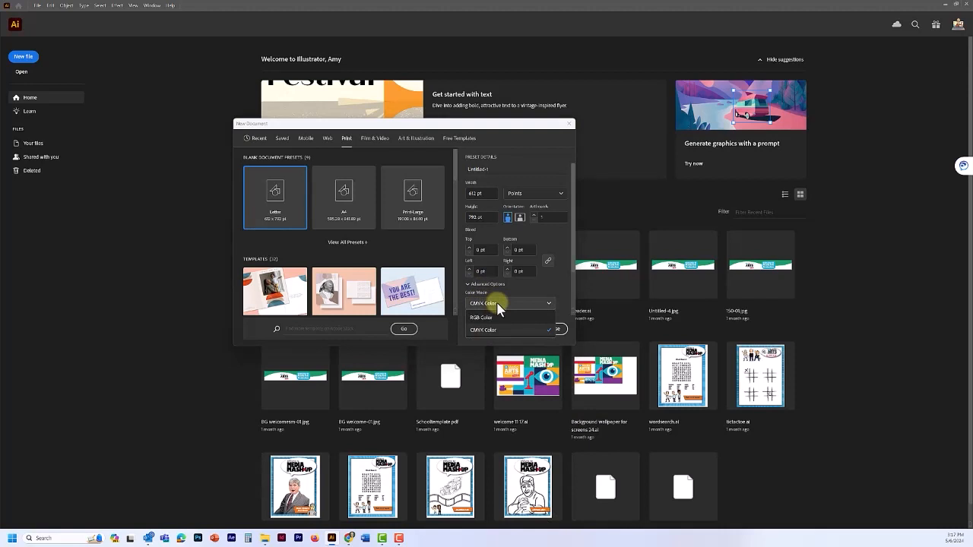
click(499, 304)
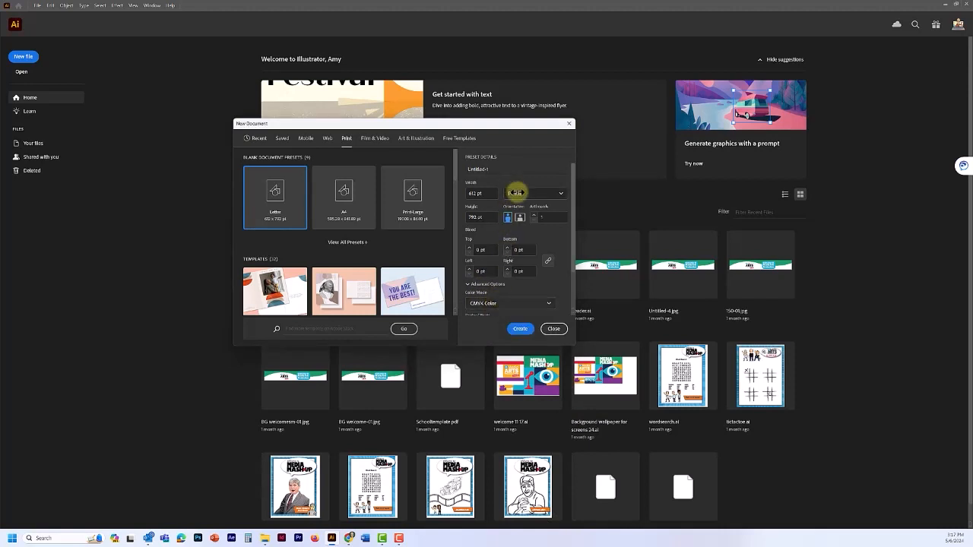
click(517, 192)
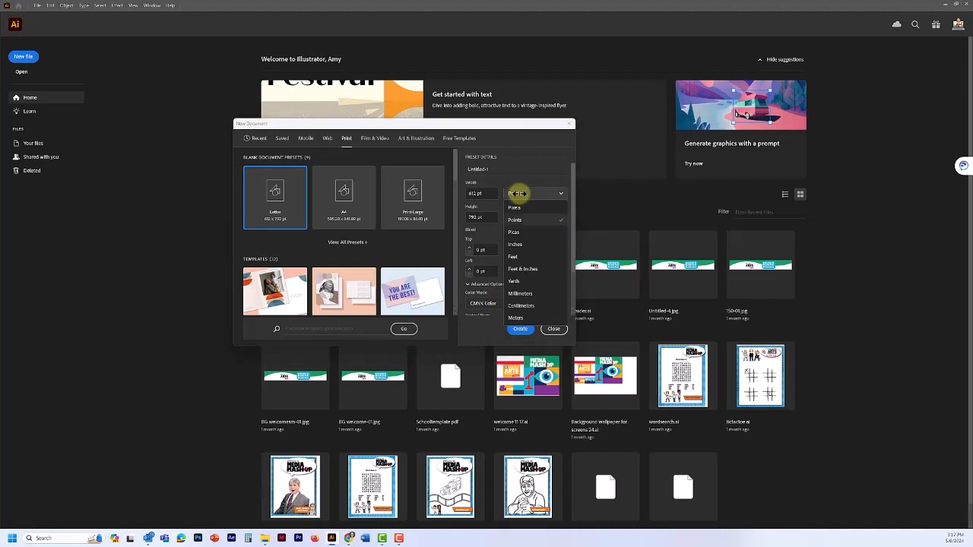
click(515, 244)
Step: Set the new document's width and height to 12 in, name it art-icons, and create it
drag(487, 193, 451, 193)
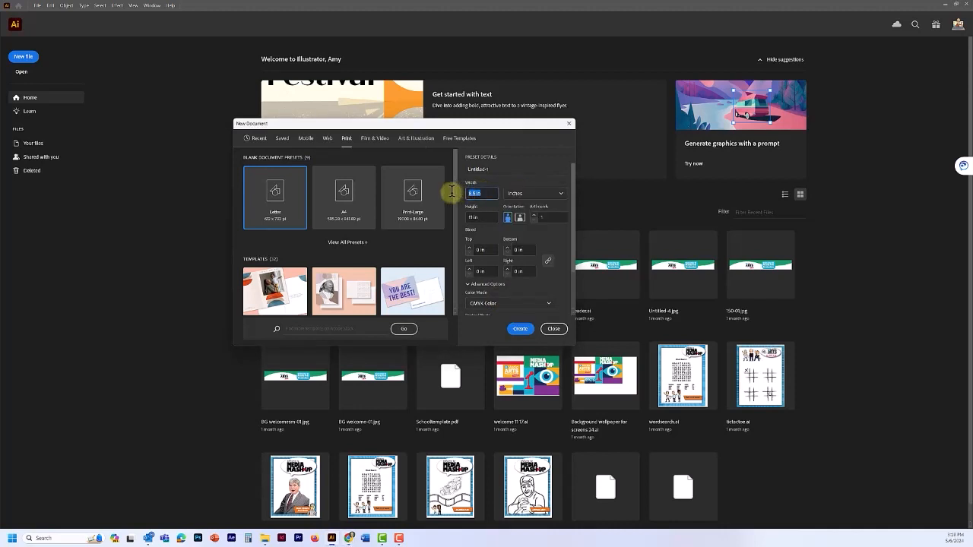
text(12)
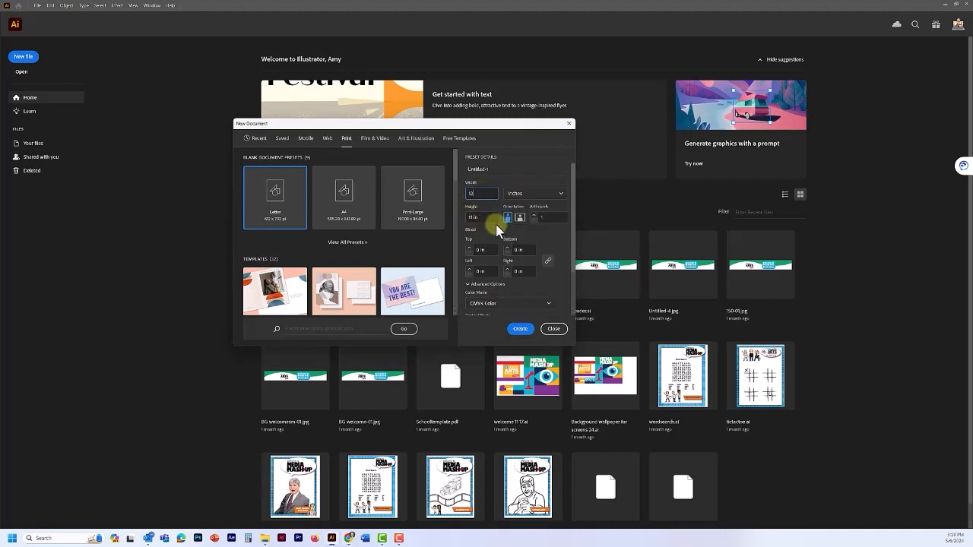
drag(495, 219, 472, 216)
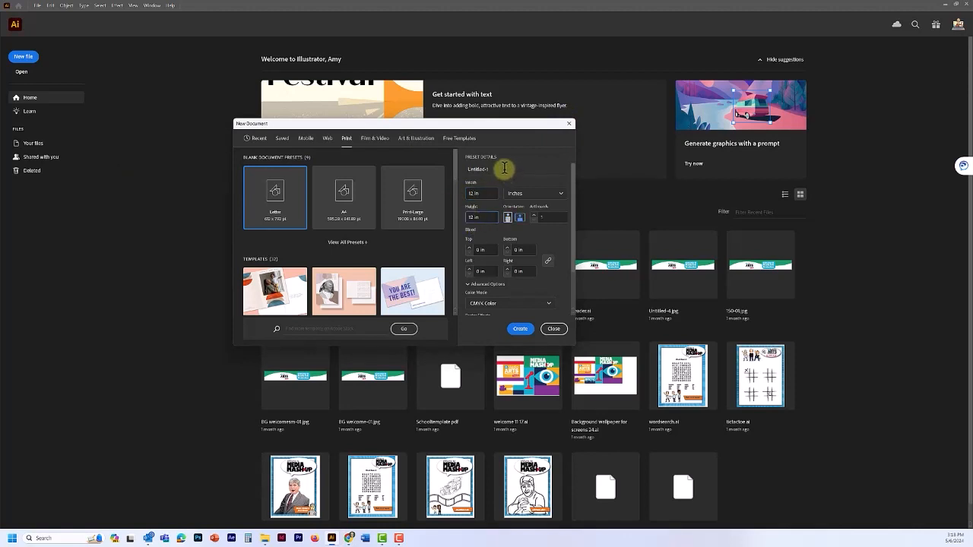
drag(504, 170, 427, 163)
text(art-icons)
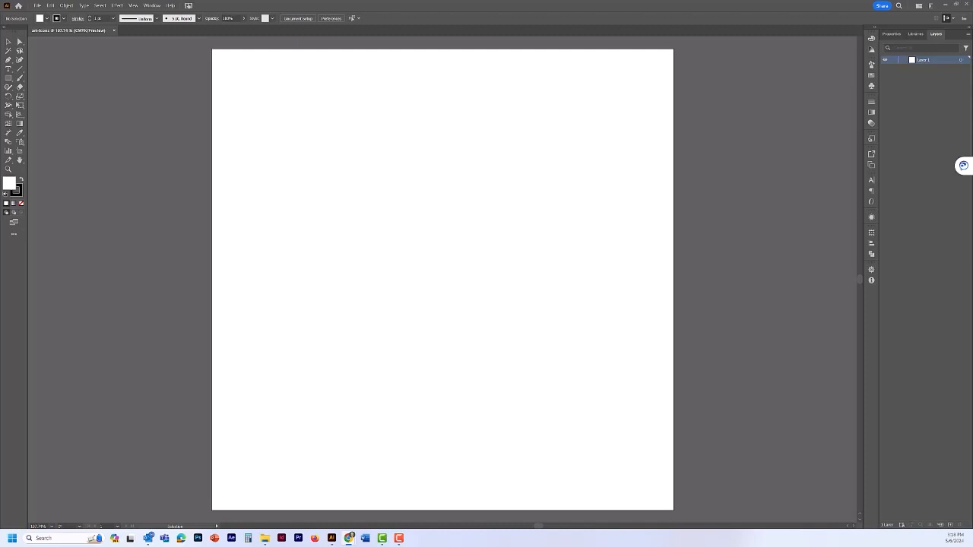
Step: Start saving the document under a new name and go to the personal WIP folder inside the ARV 110 folder
right_click(37, 32)
click(124, 66)
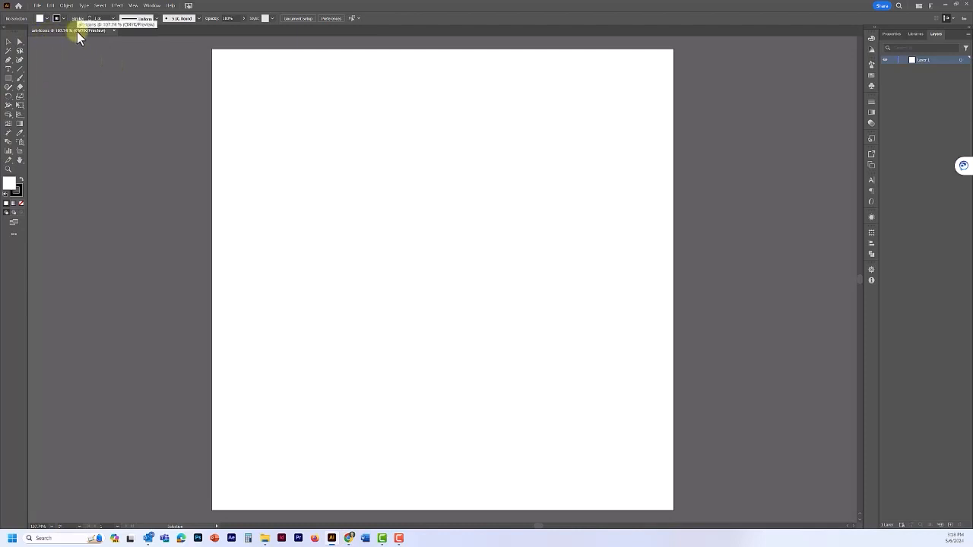
key(ctrl+shift+s)
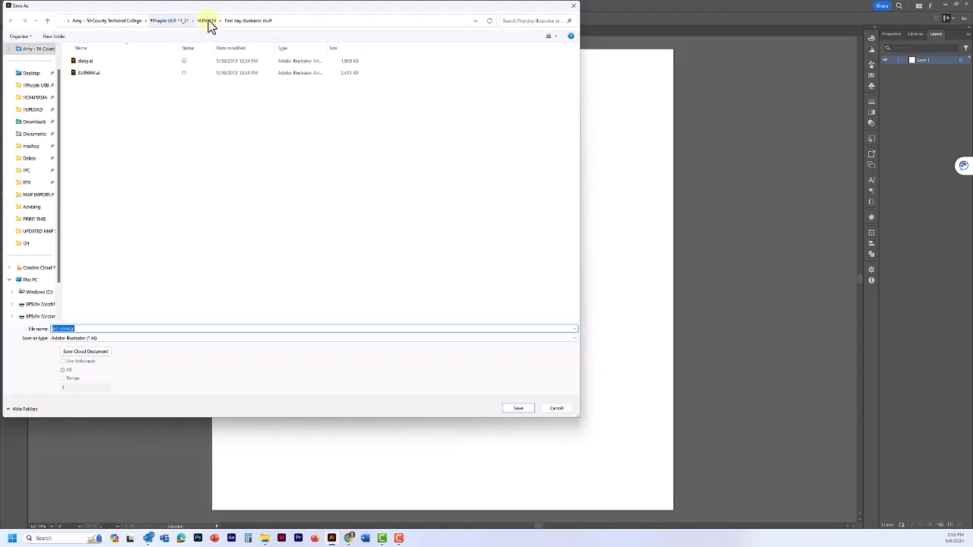
click(207, 21)
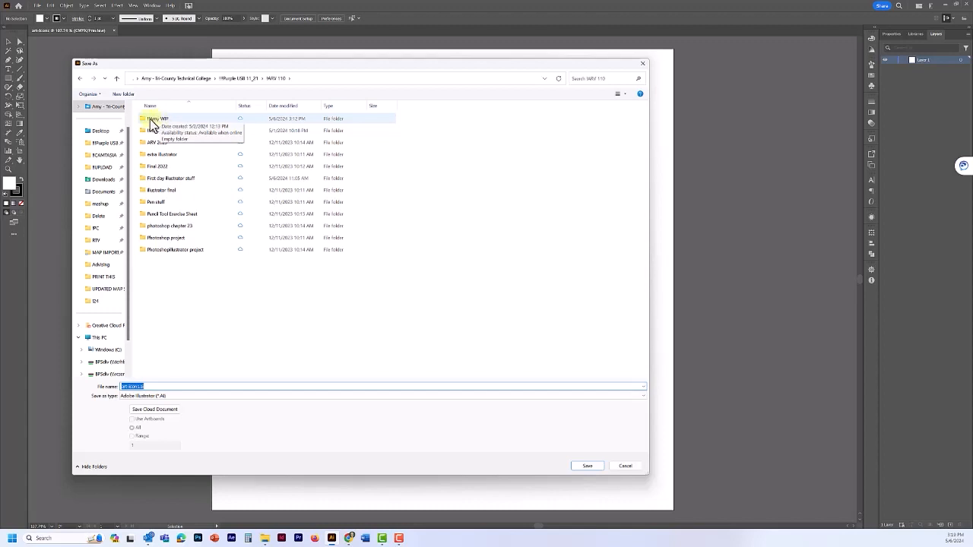
double_click(151, 124)
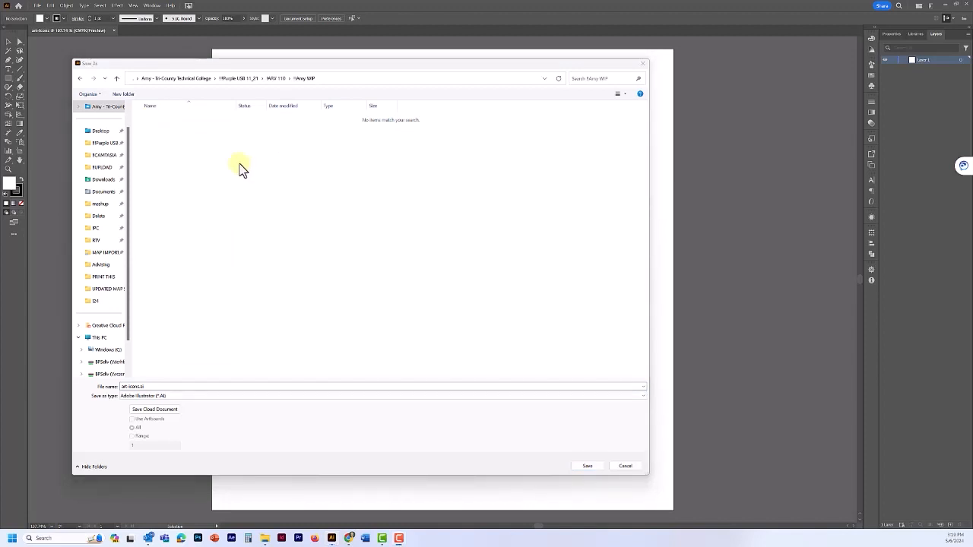
Step: Create a new folder named Icons inside the WIP folder and open it
click(120, 95)
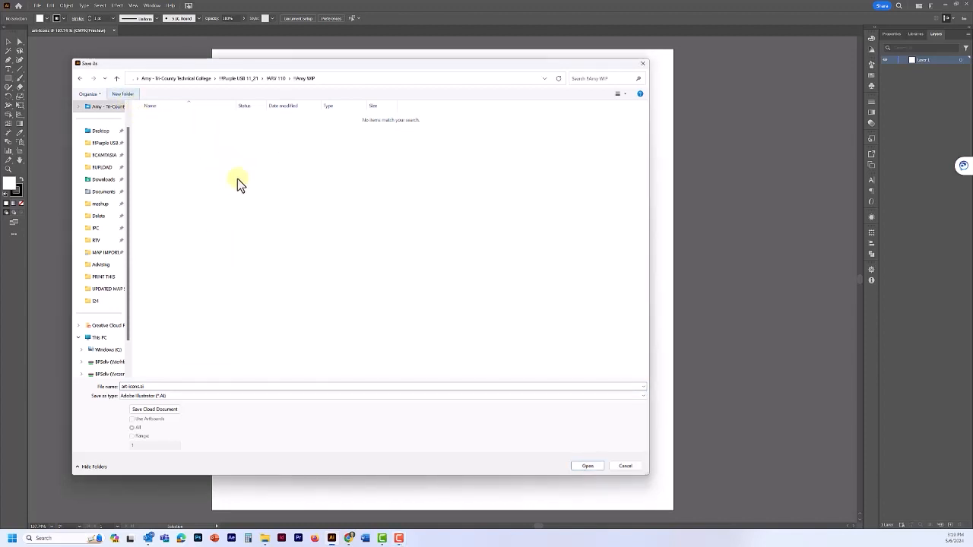
text(Icons)
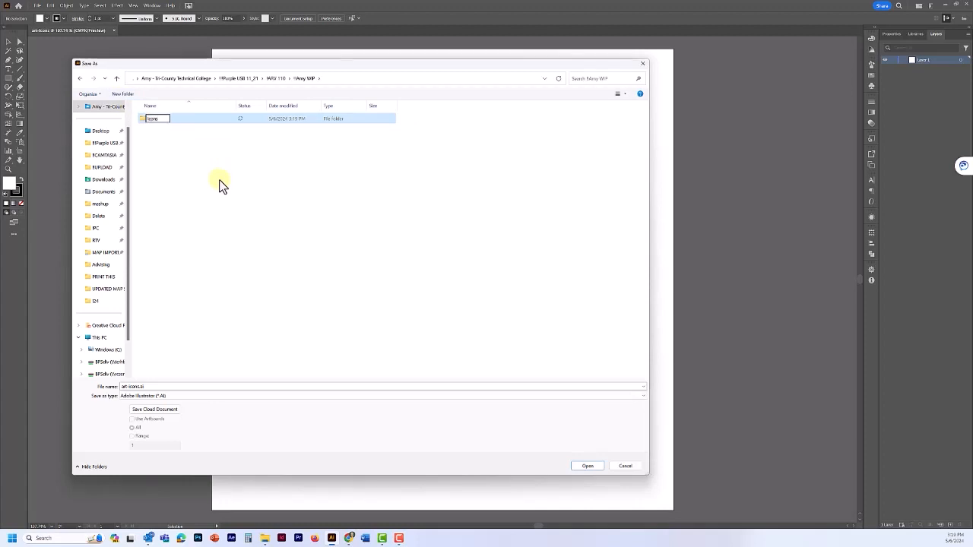
click(219, 186)
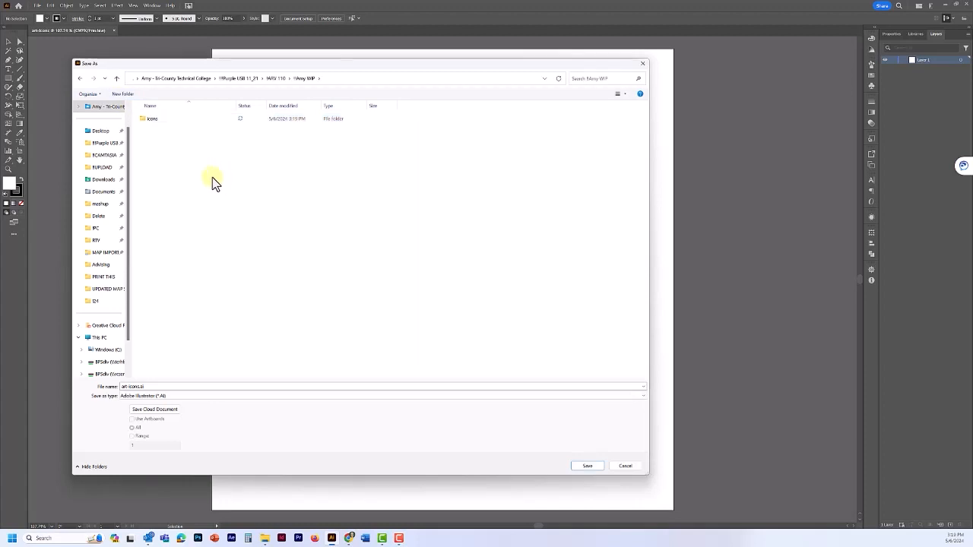
double_click(144, 119)
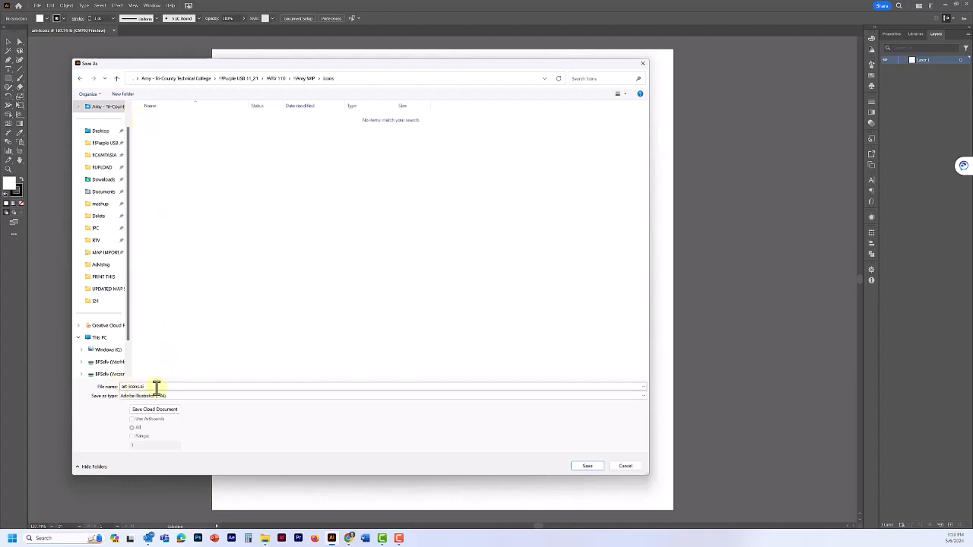
Step: Name the file with the author's full name followed by art-icons-illustrator and save it in Illustrator format with the default Illustrator Options
drag(156, 386, 106, 385)
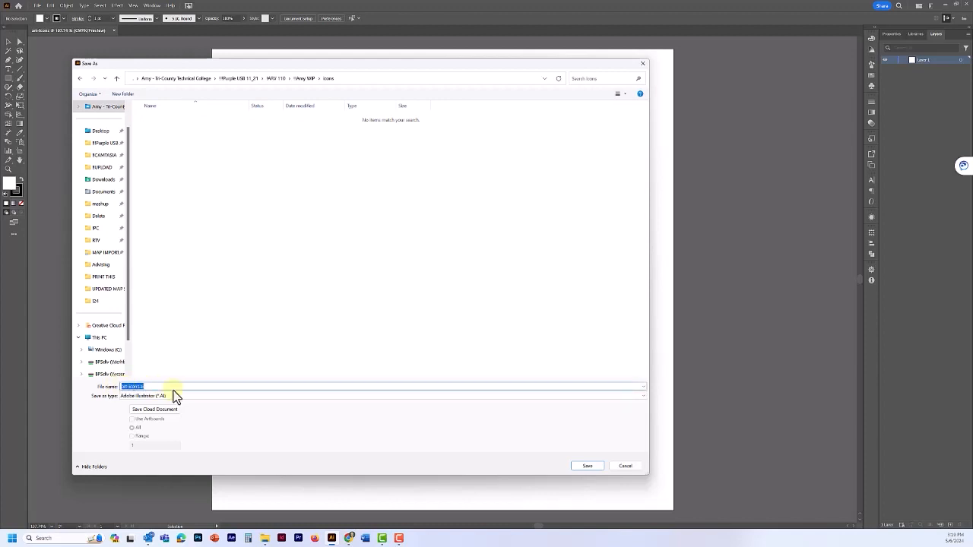
text(Amy-roberts-)
click(230, 390)
key(Return)
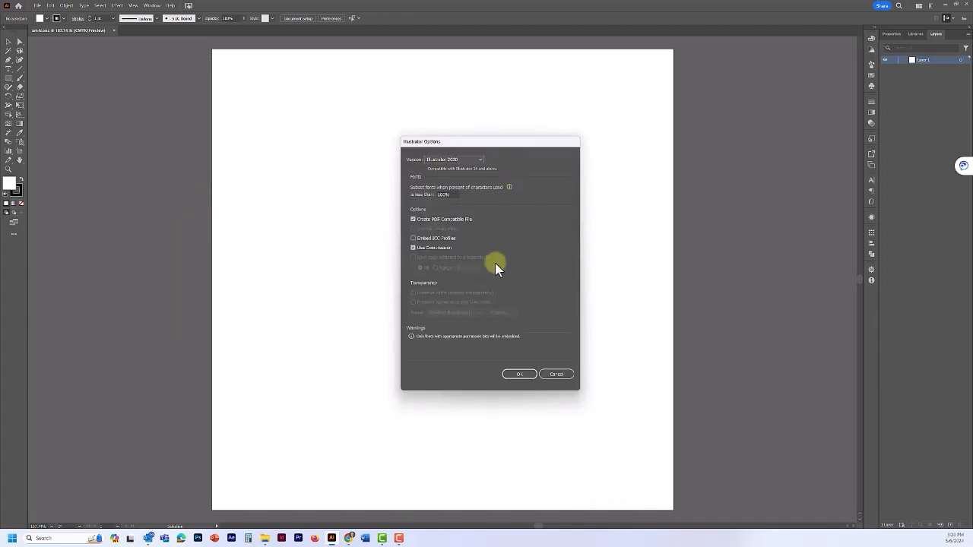
key(Return)
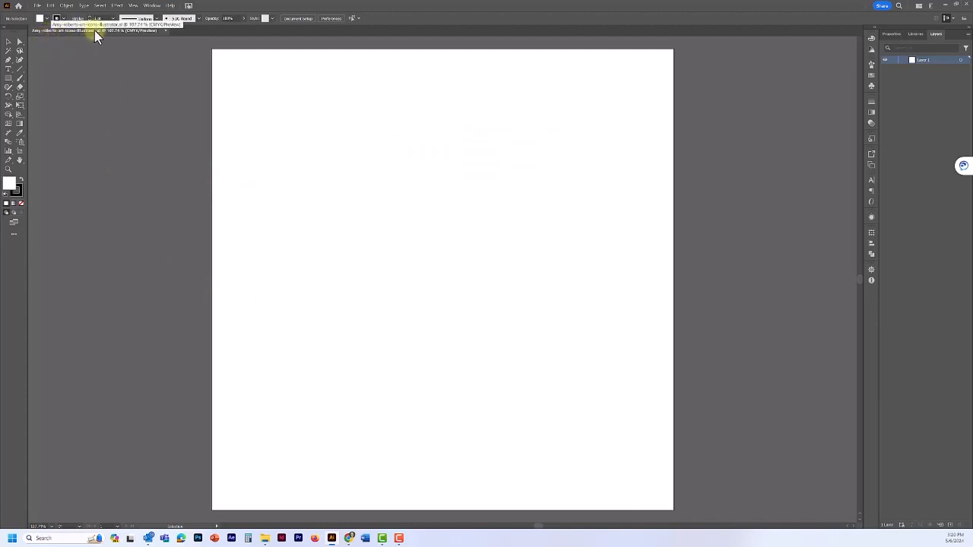
Step: Review the Smart Guides display options in the preferences and accept them as they are
click(51, 5)
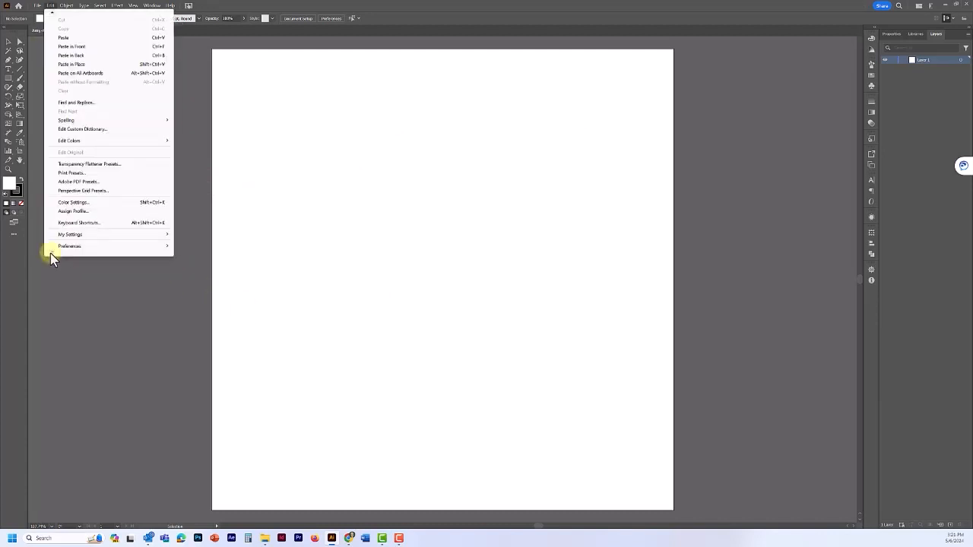
click(74, 317)
click(50, 5)
mouse_move(69, 247)
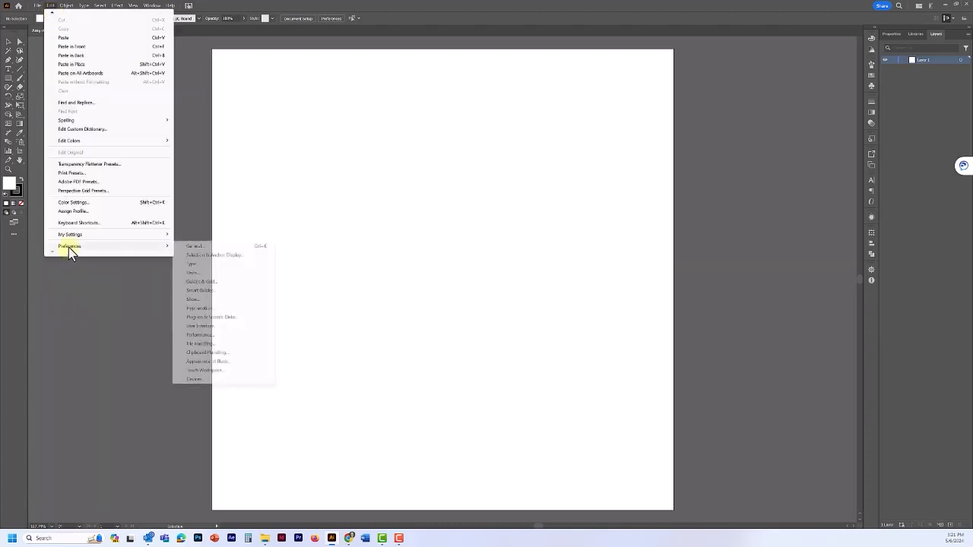
click(201, 245)
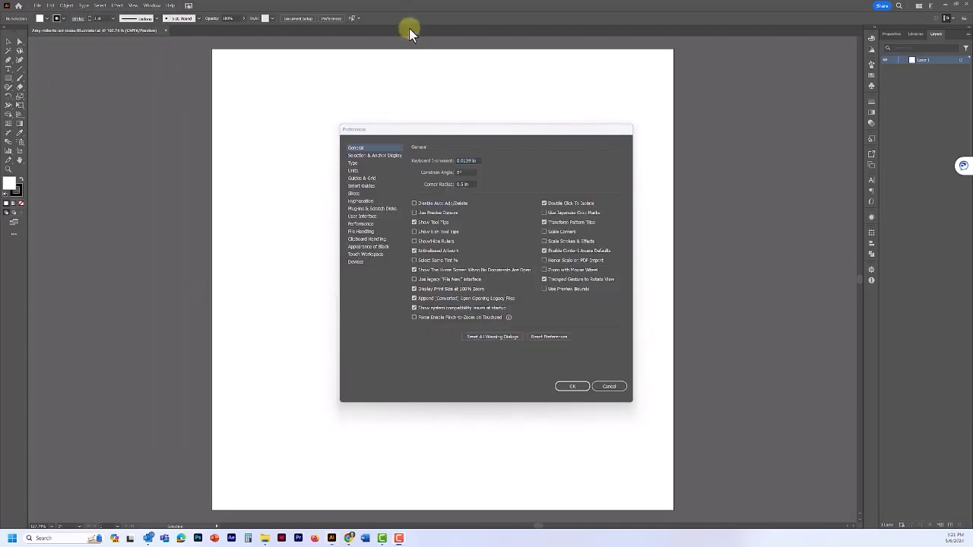
click(362, 186)
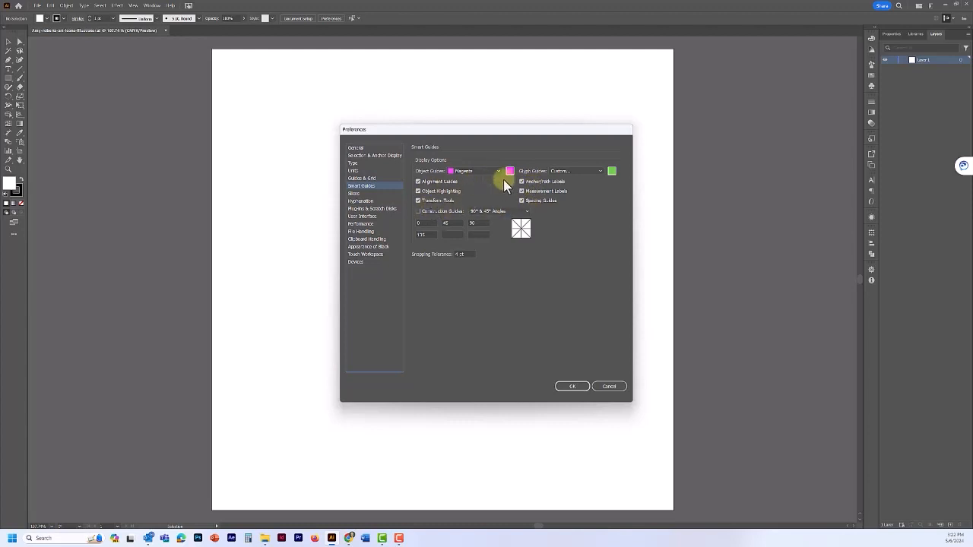
click(570, 387)
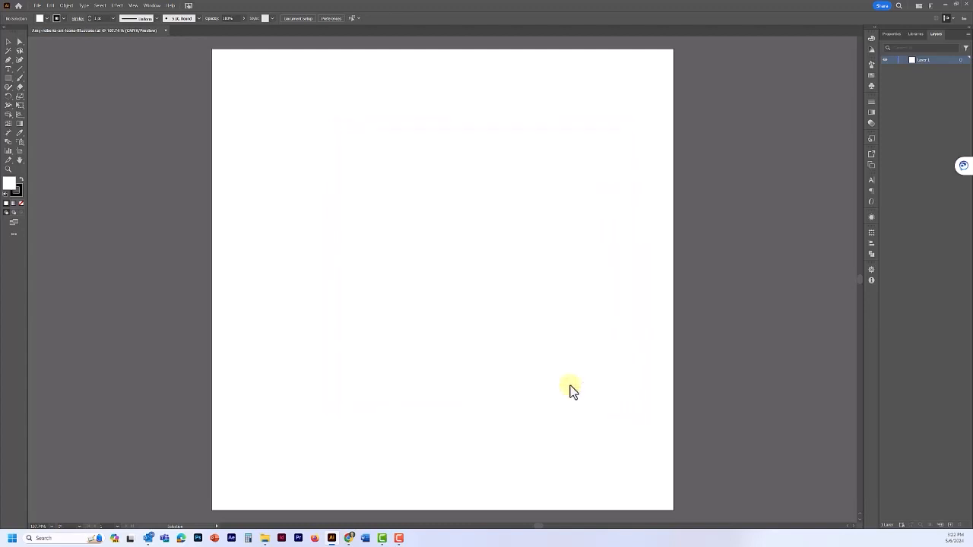
Step: Check whether Smart Guides are enabled for the document view
click(139, 6)
mouse_move(131, 257)
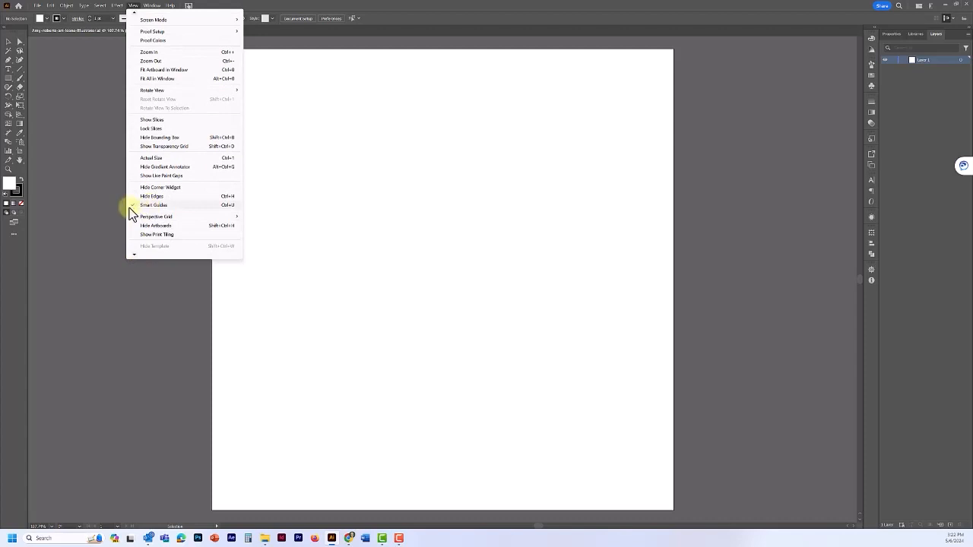
click(148, 206)
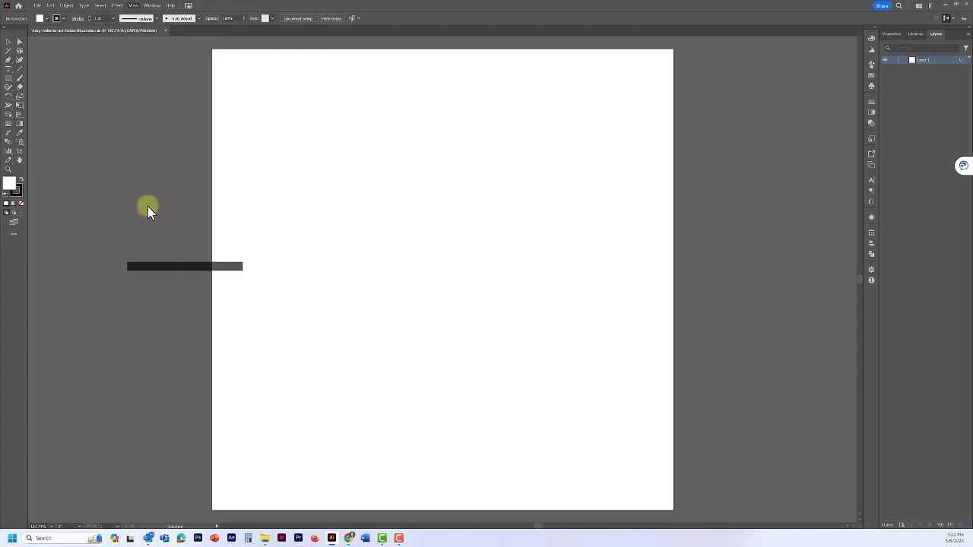
Step: Draw two rectangles in the artboard's upper half and move the second to line up its bottom edge with the first
click(9, 78)
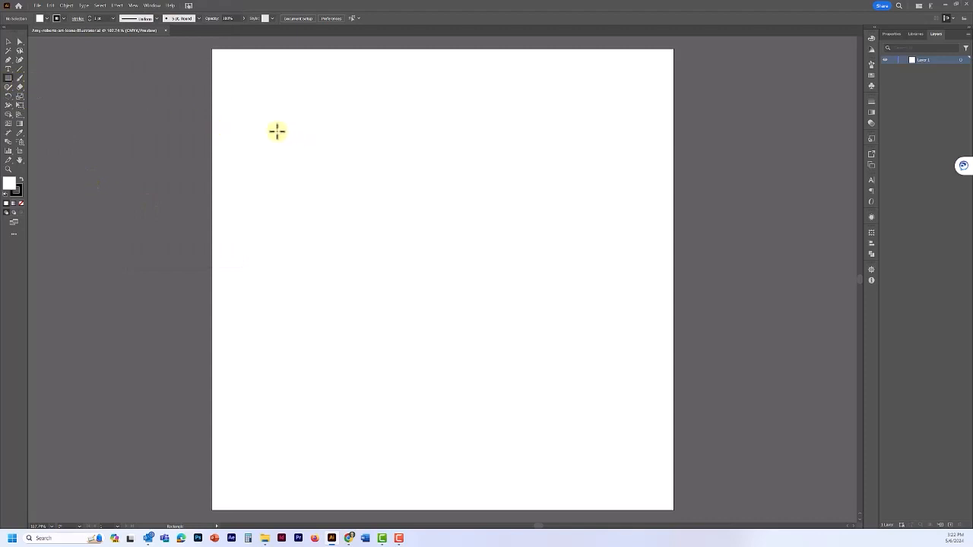
drag(248, 117, 386, 266)
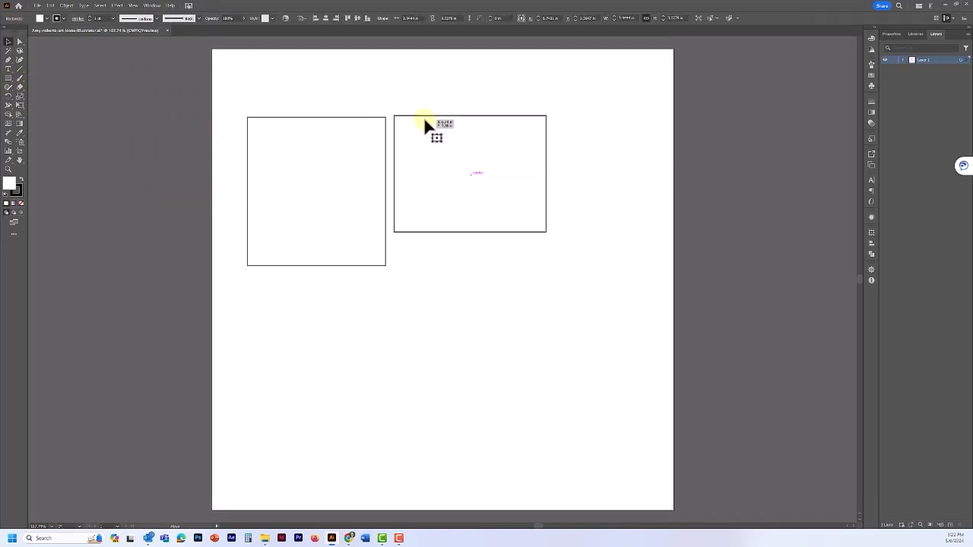
drag(424, 117, 441, 150)
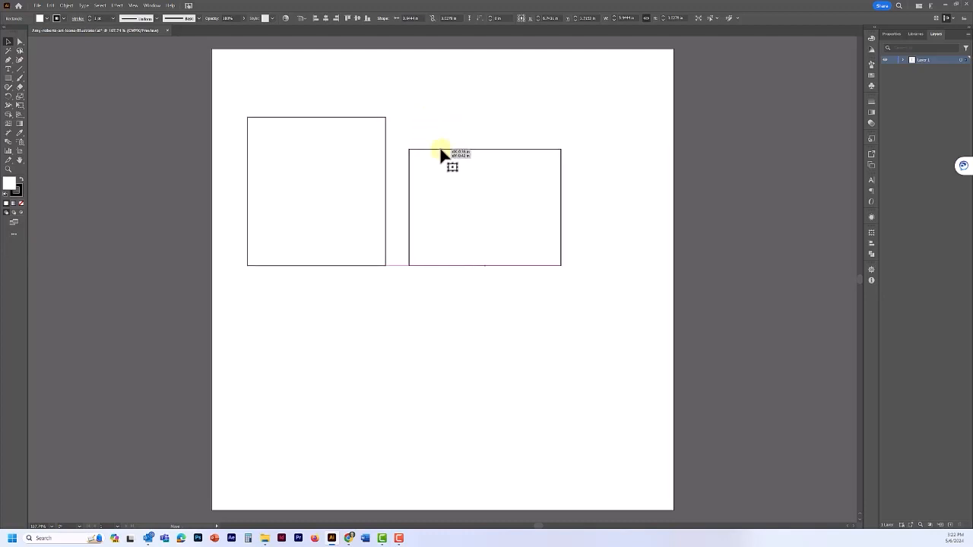
drag(440, 149, 460, 149)
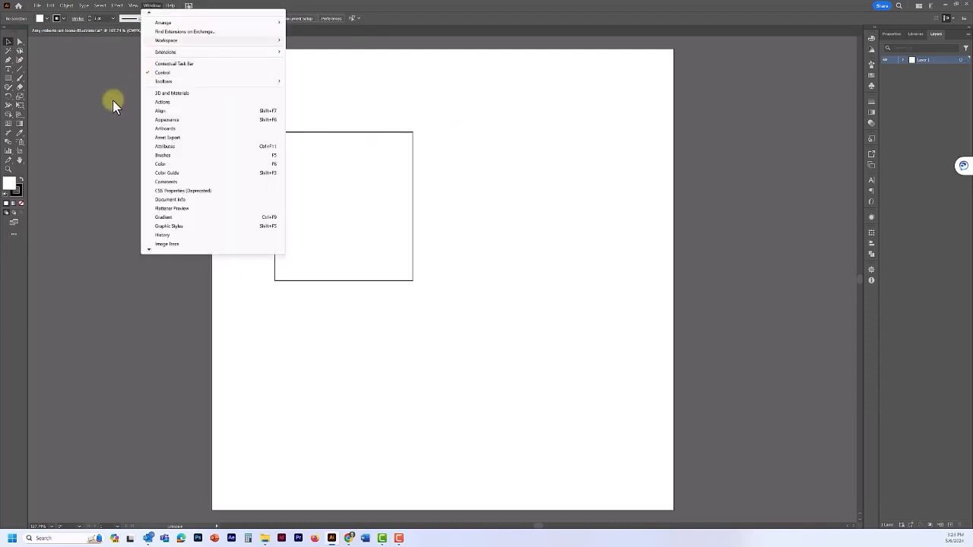
Step: Check that the Essentials Classic workspace and the Control bar are enabled
click(113, 102)
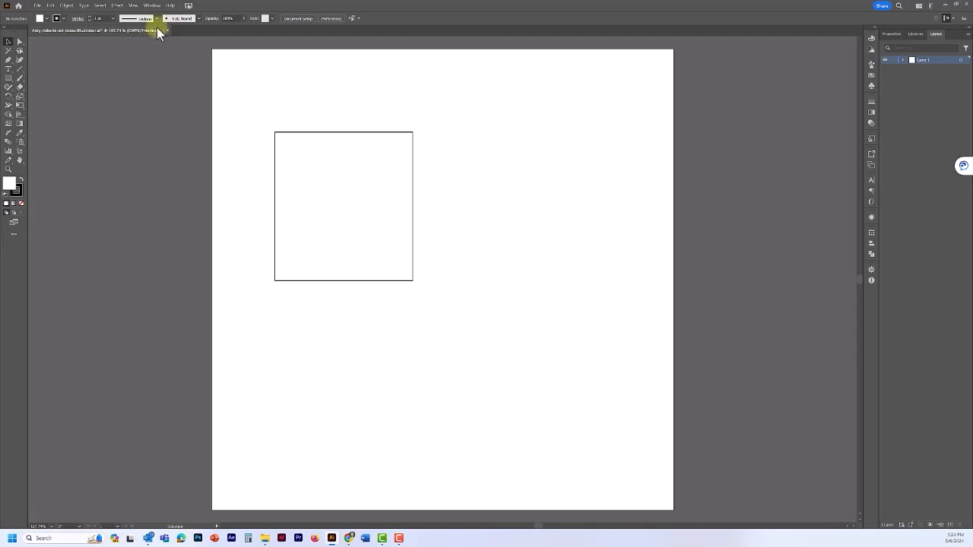
click(153, 5)
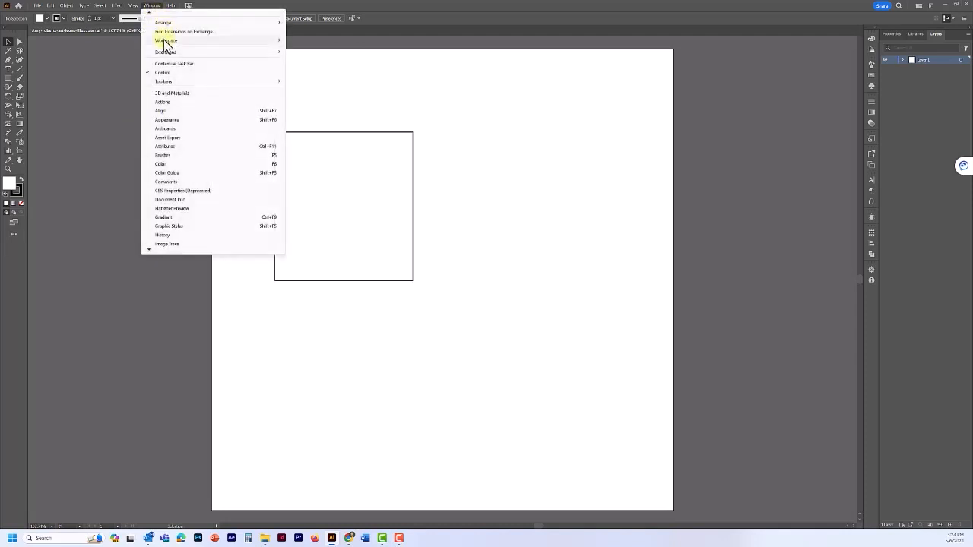
mouse_move(166, 41)
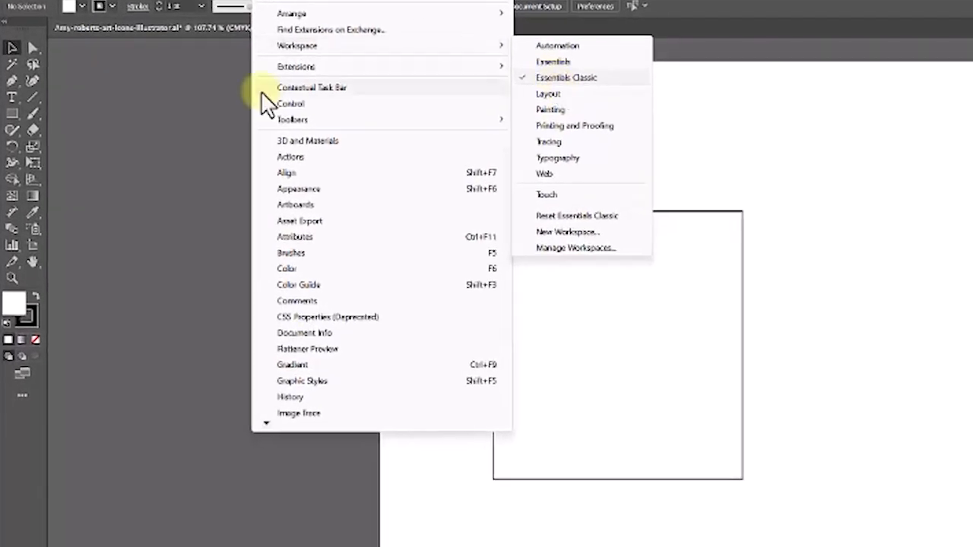
click(67, 90)
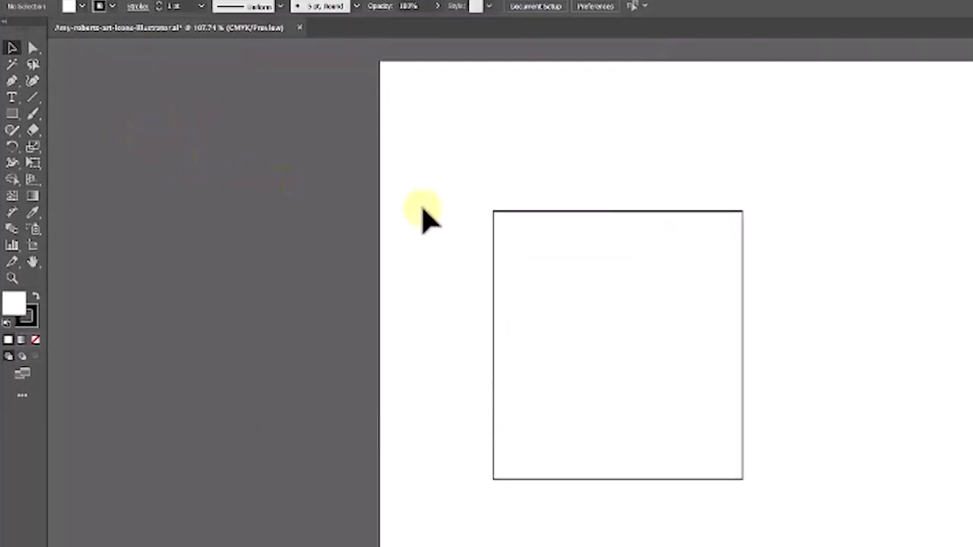
Step: Move the remaining rectangle slightly up, and pull only its upper-right corner point outward with the Direct Selection tool
mouse_move(583, 212)
mouse_down()
mouse_move(559, 188)
mouse_move(581, 202)
mouse_up()
click(11, 47)
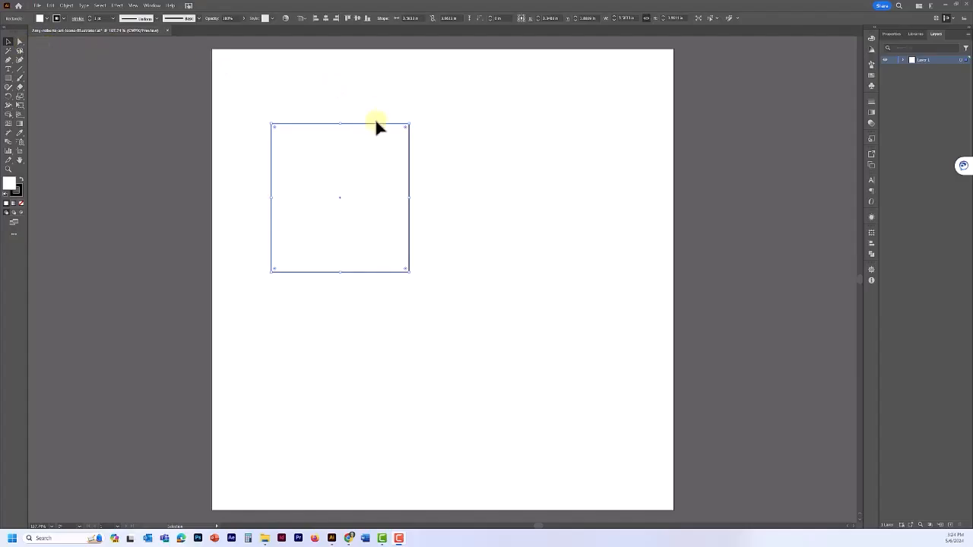
drag(375, 125, 419, 118)
click(19, 44)
Step: Move the whole shape with the Selection tool, stretch its upper-right corner point farther out with Direct Selection, and deselect it
key(v)
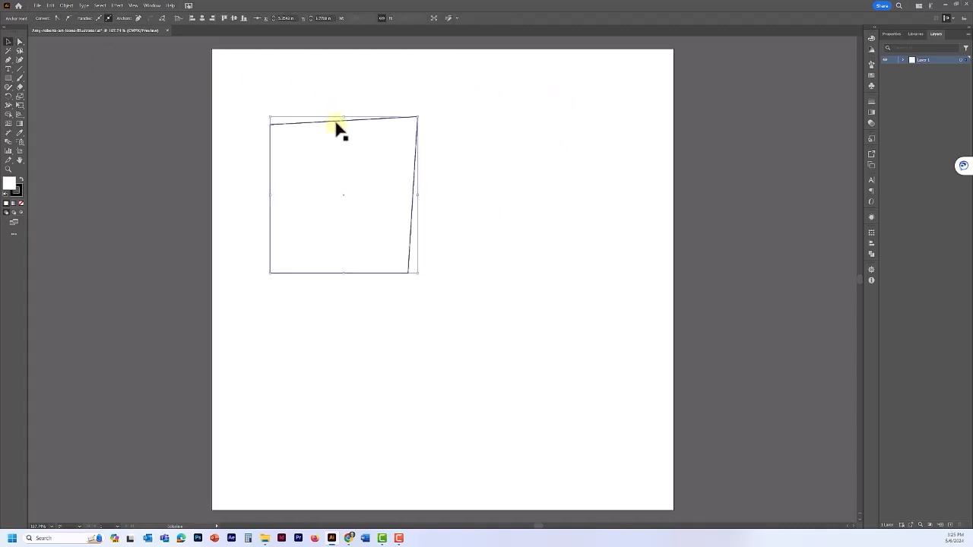
drag(337, 124, 349, 145)
click(18, 42)
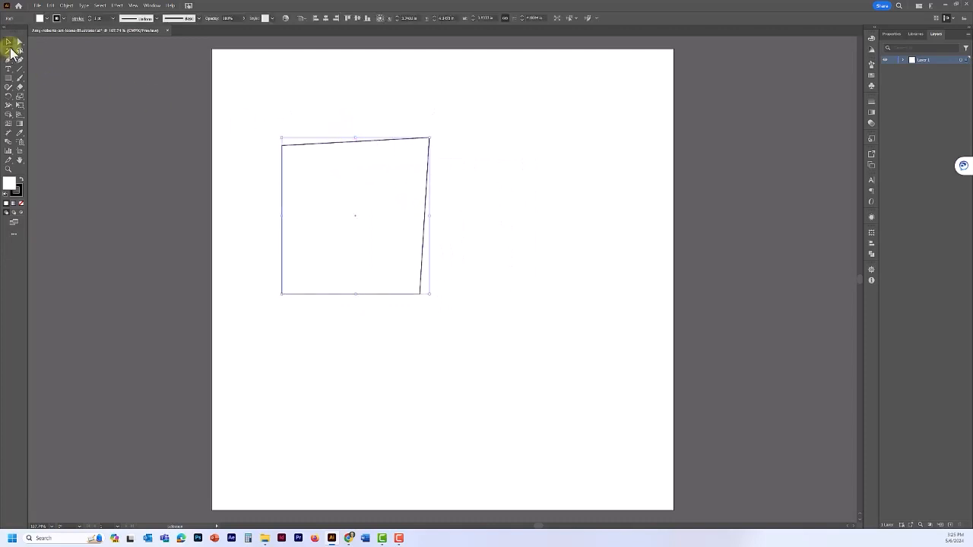
drag(429, 138, 463, 100)
click(416, 155)
click(540, 150)
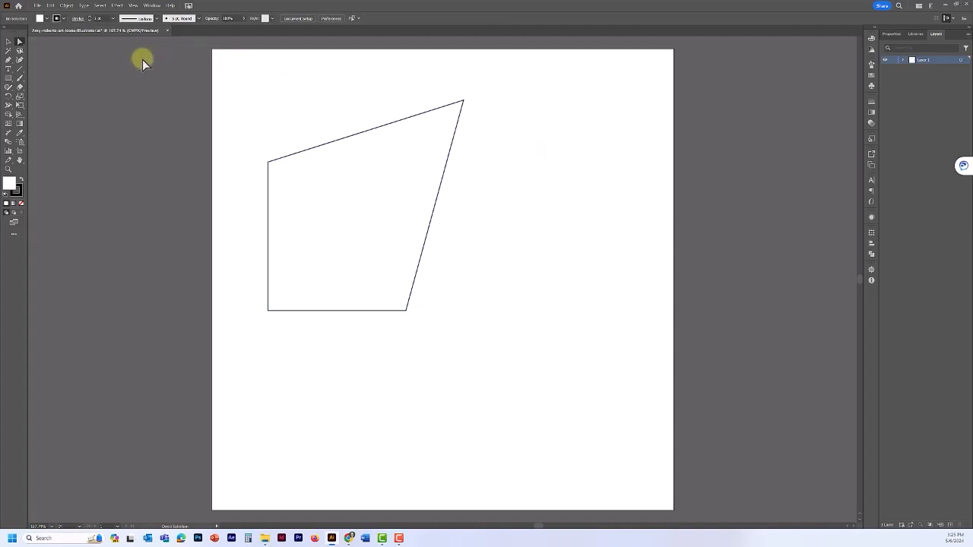
Step: Duplicate the four-sided shape down and to the right so it overlaps the original, and fill the copy with red
click(8, 41)
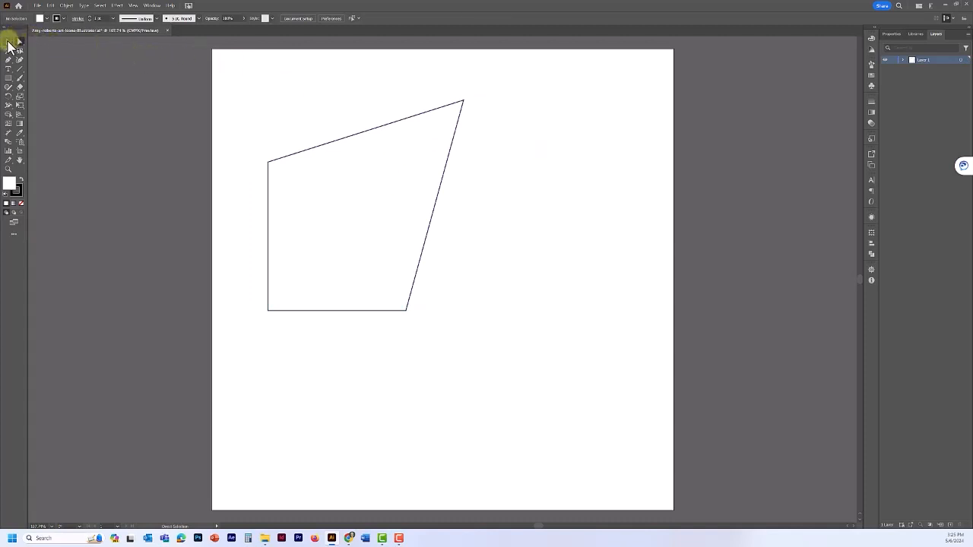
click(371, 129)
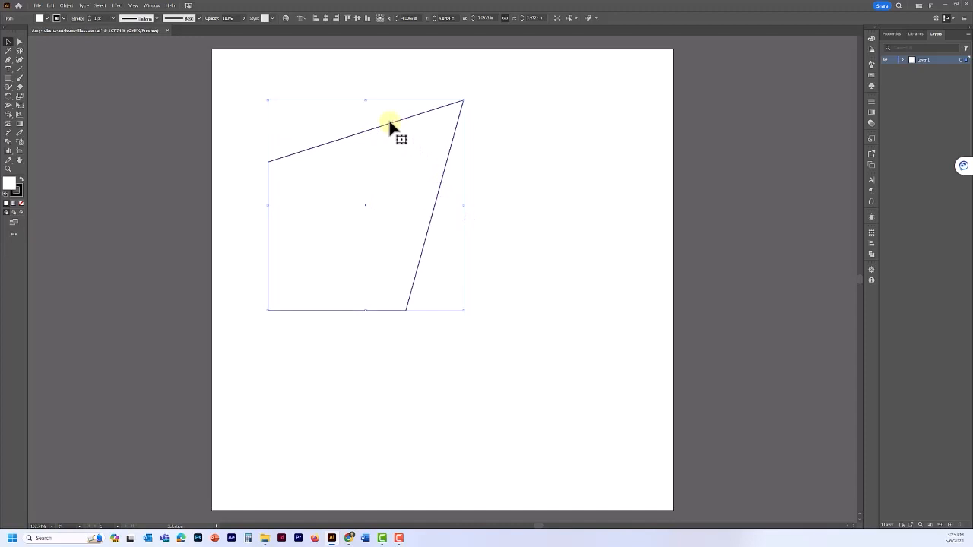
drag(389, 120, 493, 183)
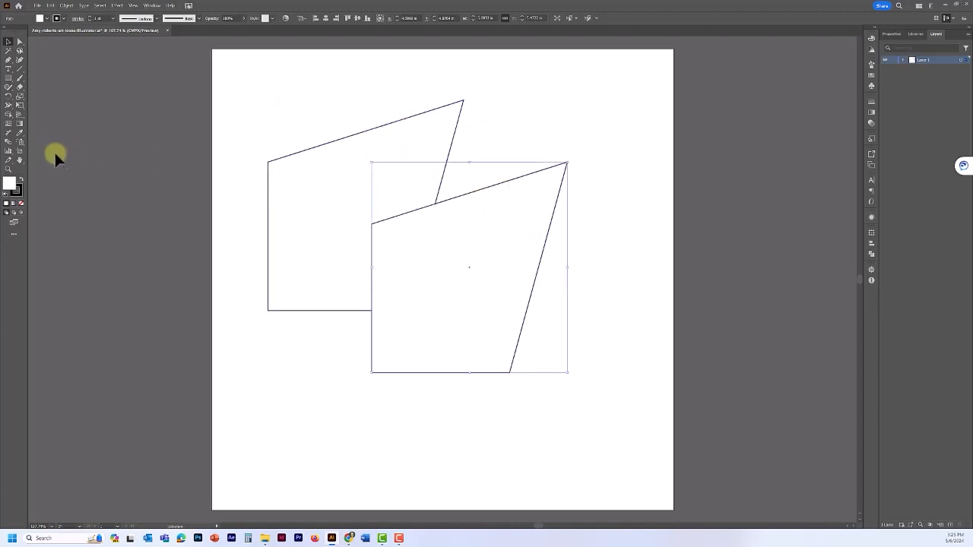
click(39, 17)
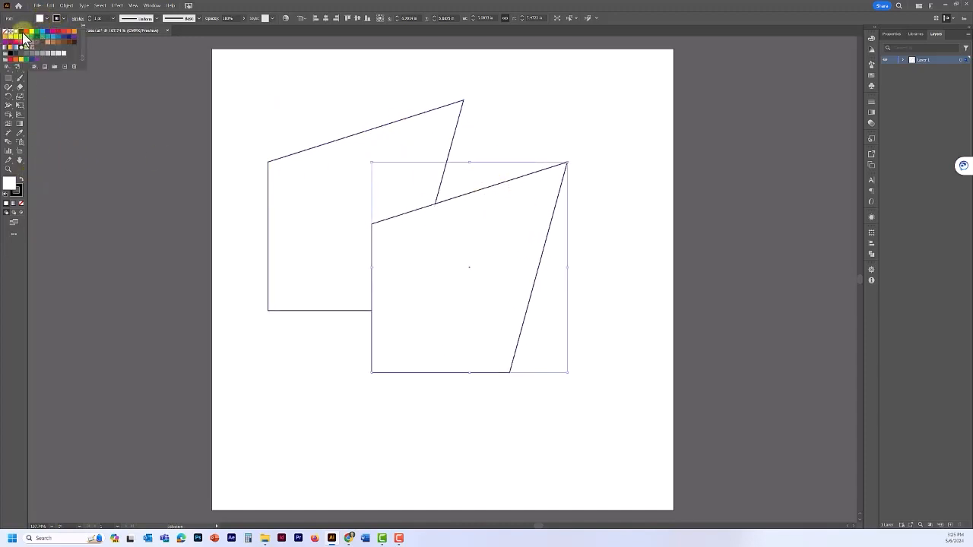
click(27, 32)
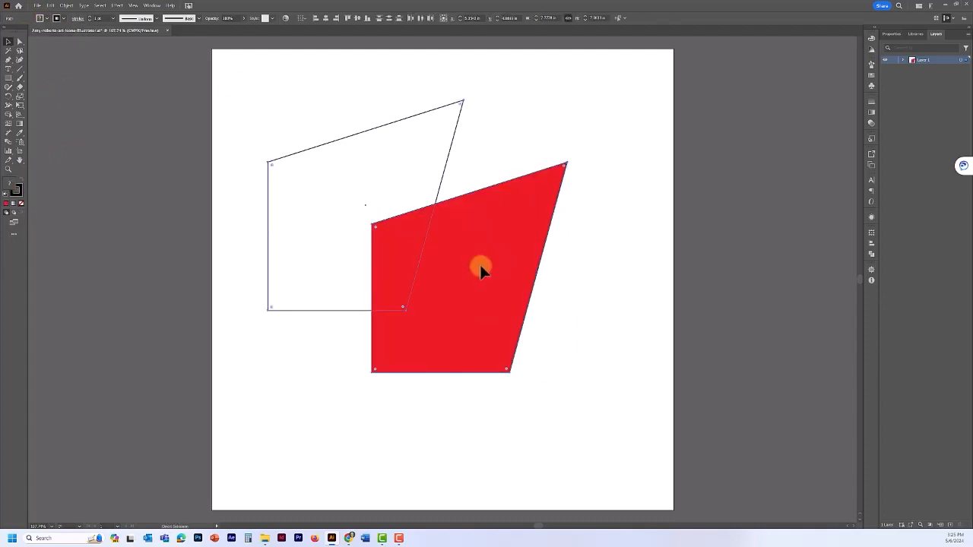
Step: Group the two overlapping four-sided shapes and move the group slightly to the right
key(ctrl+g)
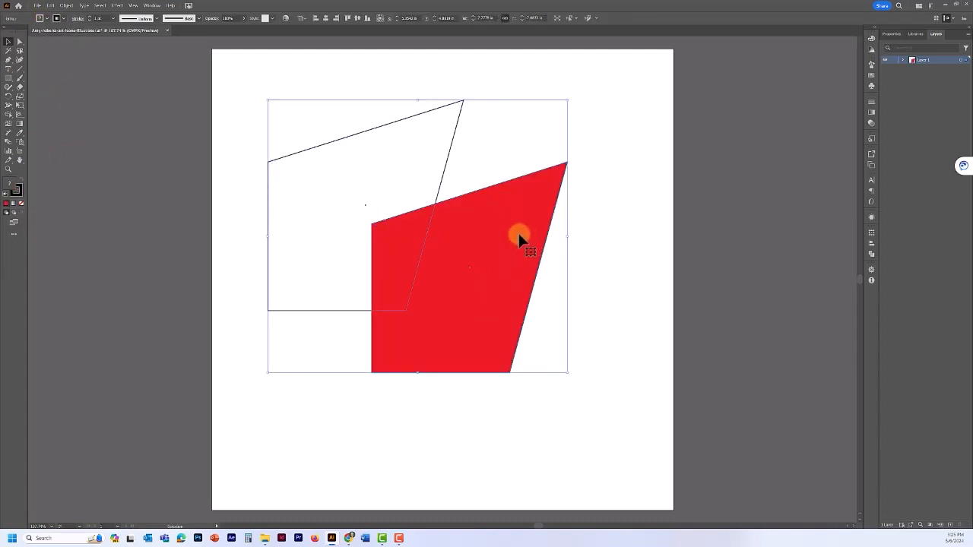
drag(521, 239, 549, 237)
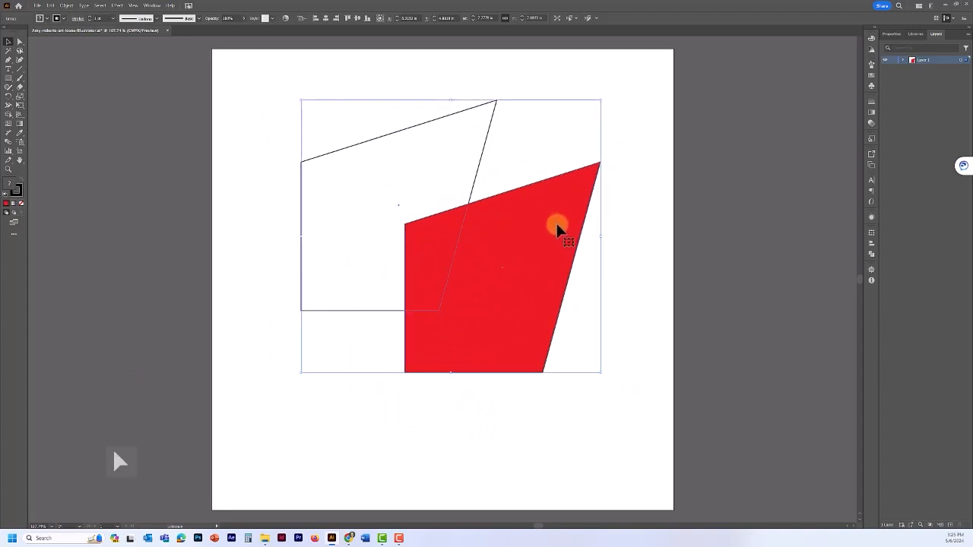
Step: With Direct Selection, select only the red shape in the group and shift its upper and bottom edges to the left
click(20, 41)
click(576, 183)
click(558, 186)
click(565, 132)
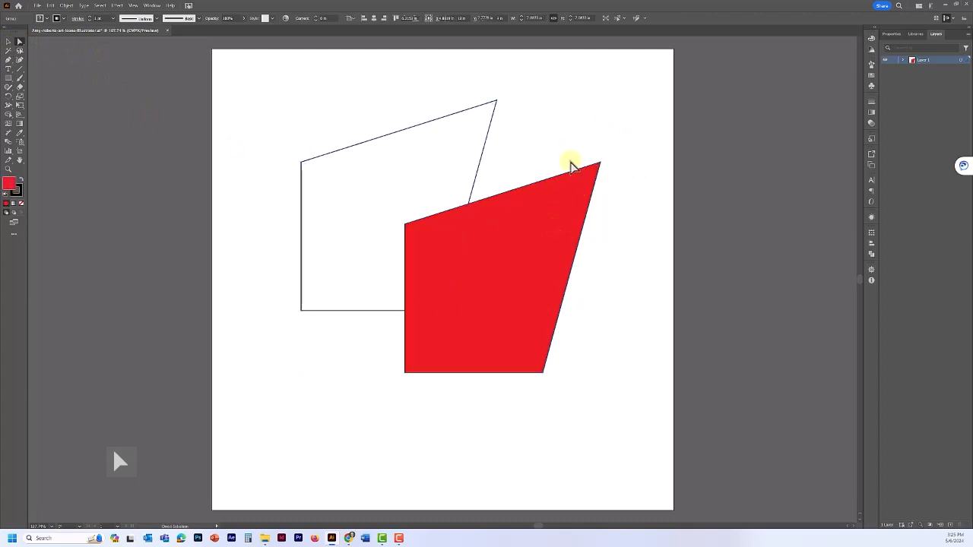
drag(570, 171, 548, 199)
drag(499, 351, 466, 338)
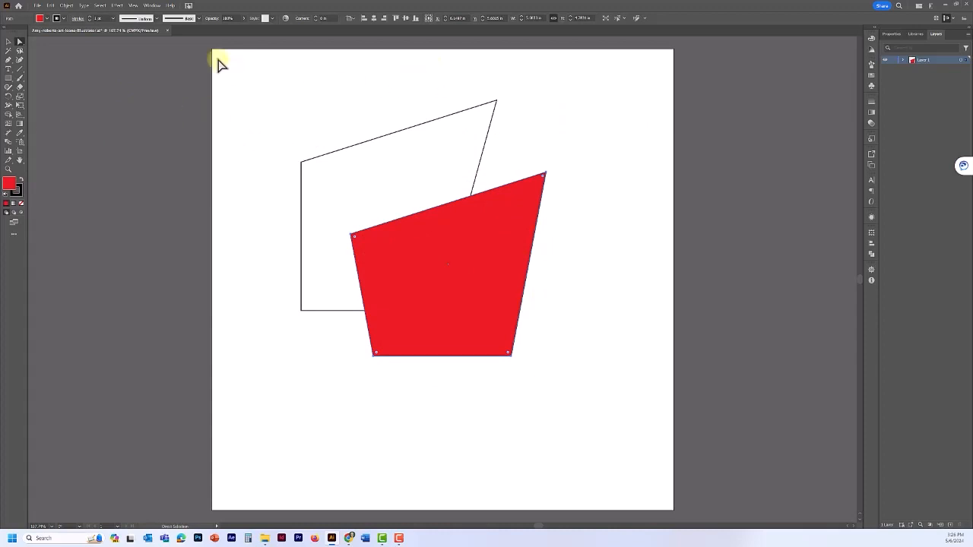
Step: Select both shapes with the Selection tool and delete them from the artboard
click(9, 43)
drag(291, 91, 466, 294)
key(Delete)
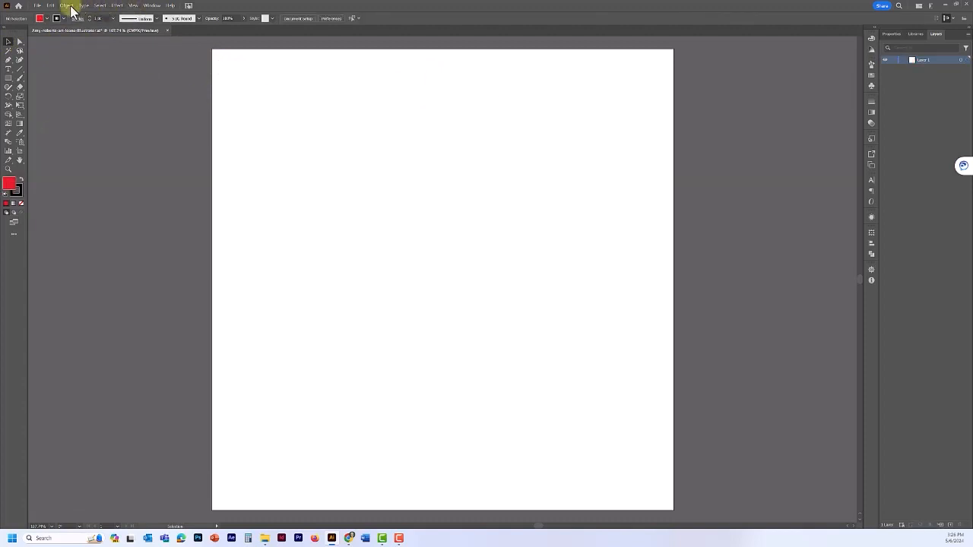
Step: Turn on the Contextual Task Bar and draw a red rectangle about 4.26 by 3.32 in near the artboard's upper-left corner
click(153, 6)
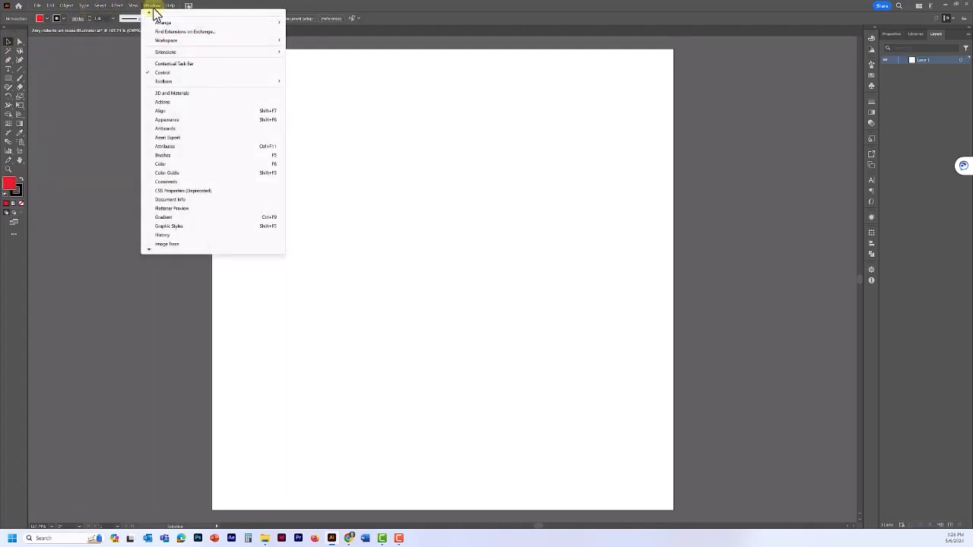
click(160, 65)
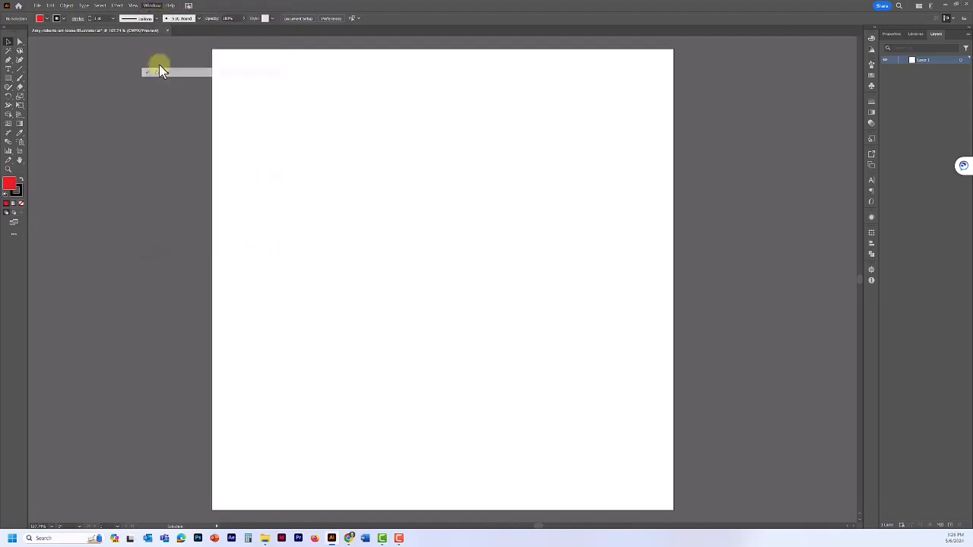
click(150, 7)
click(8, 78)
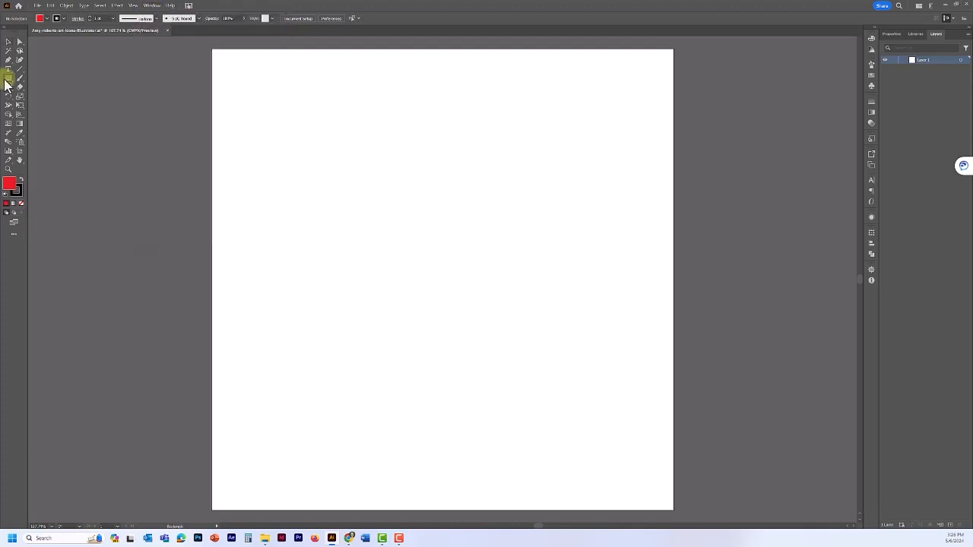
drag(276, 103, 439, 229)
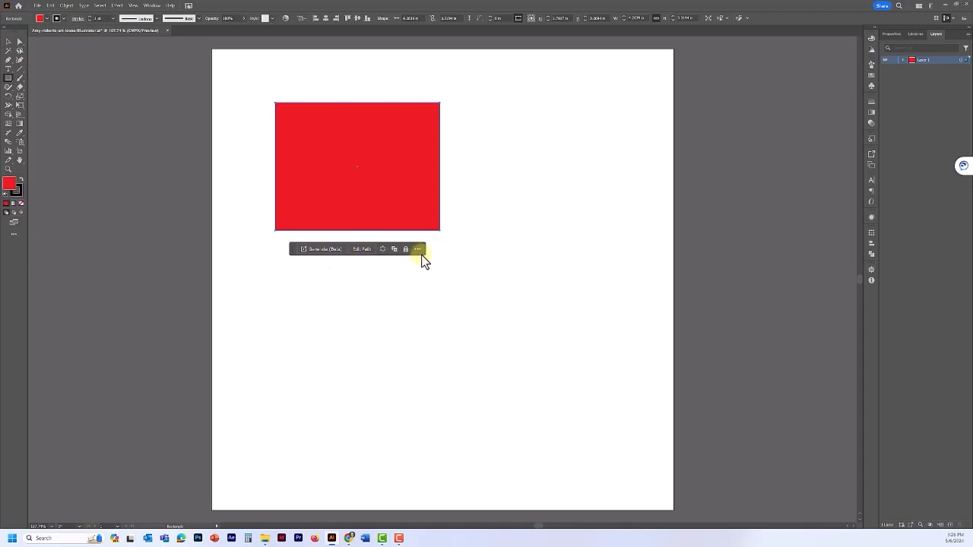
Step: Reposition the Contextual Task Bar just below the red rectangle and turn the bar off
mouse_move(297, 259)
mouse_down()
mouse_move(77, 244)
mouse_move(292, 275)
mouse_up()
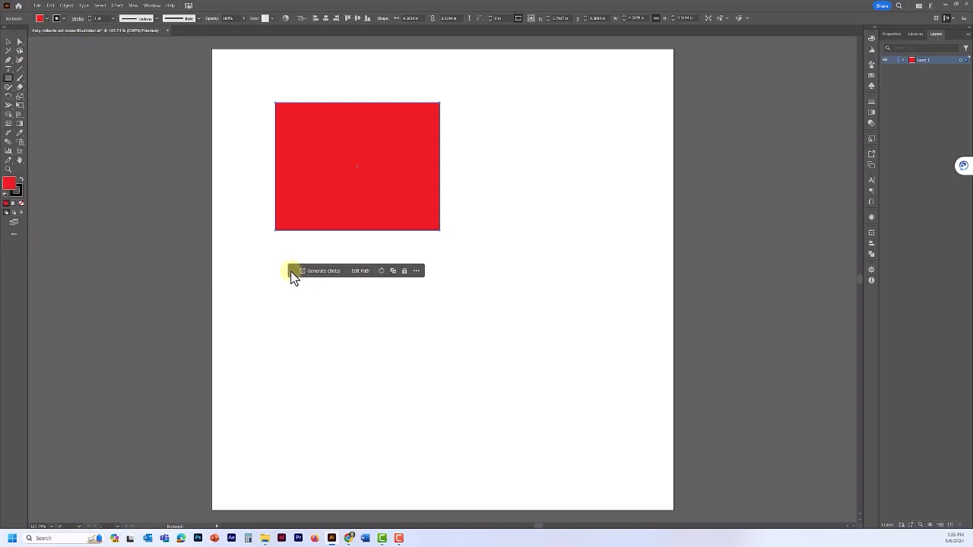
drag(291, 272, 290, 256)
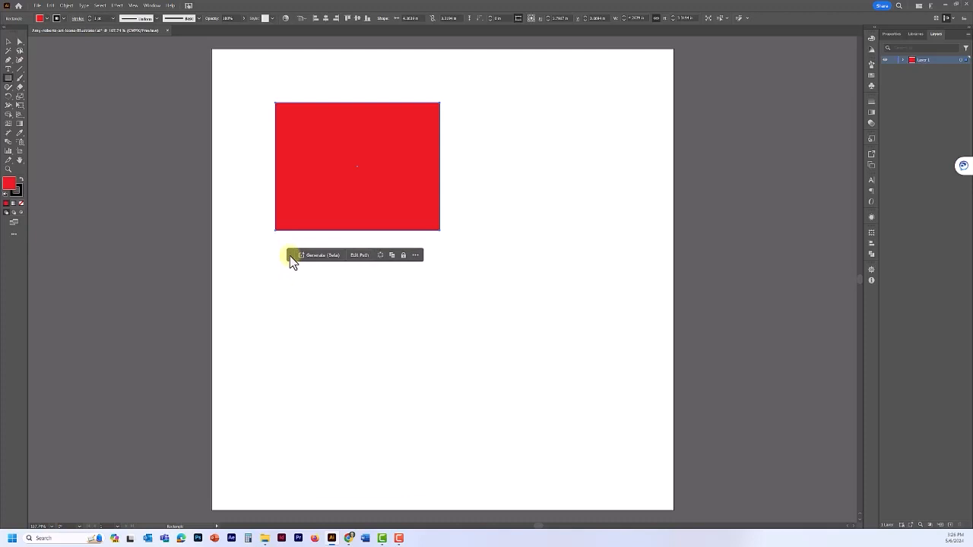
click(152, 6)
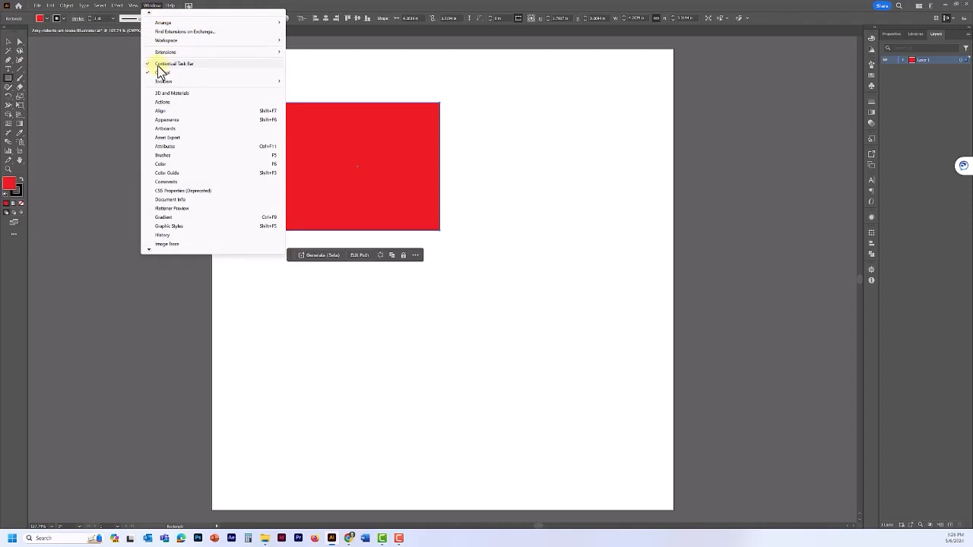
click(159, 72)
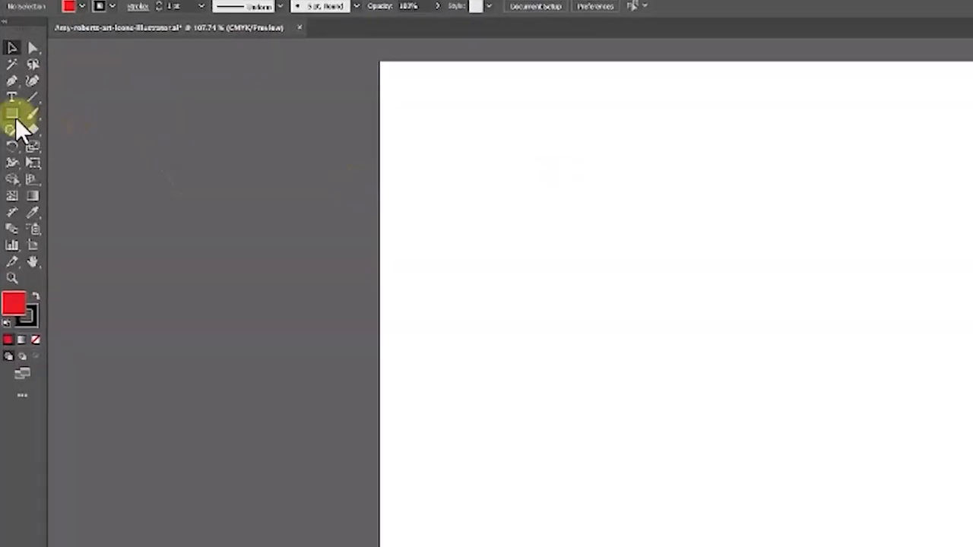
Step: Choose the Rounded Rectangle tool and set the fill colour to white
click(15, 119)
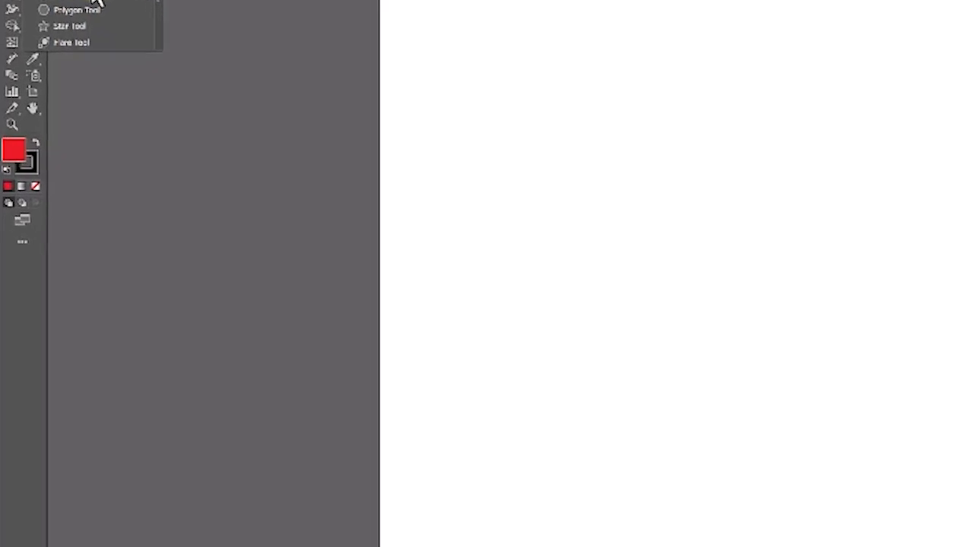
click(52, 96)
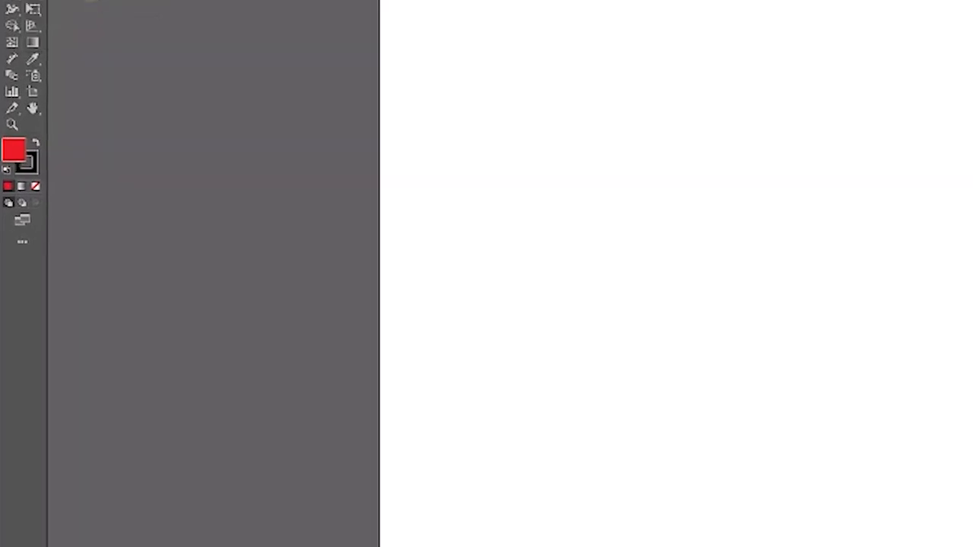
click(11, 182)
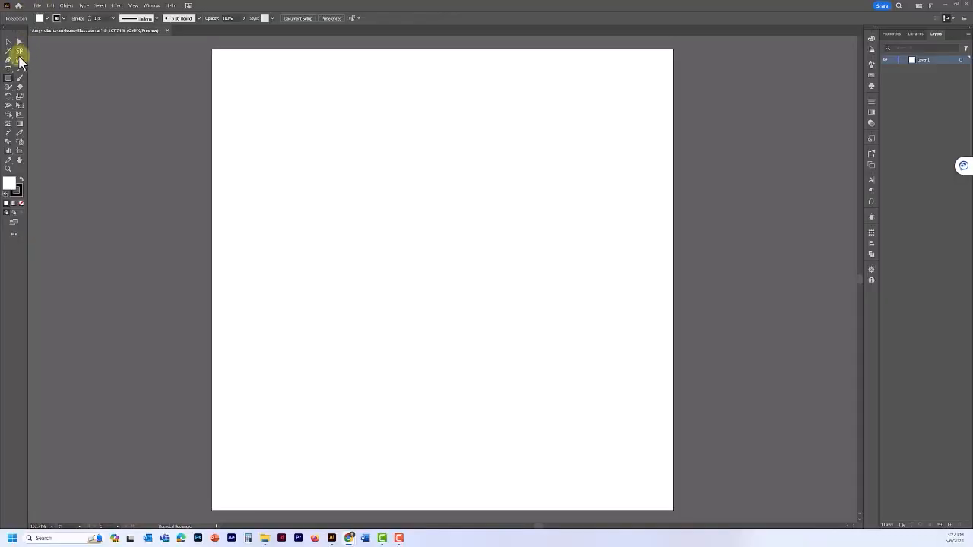
click(8, 79)
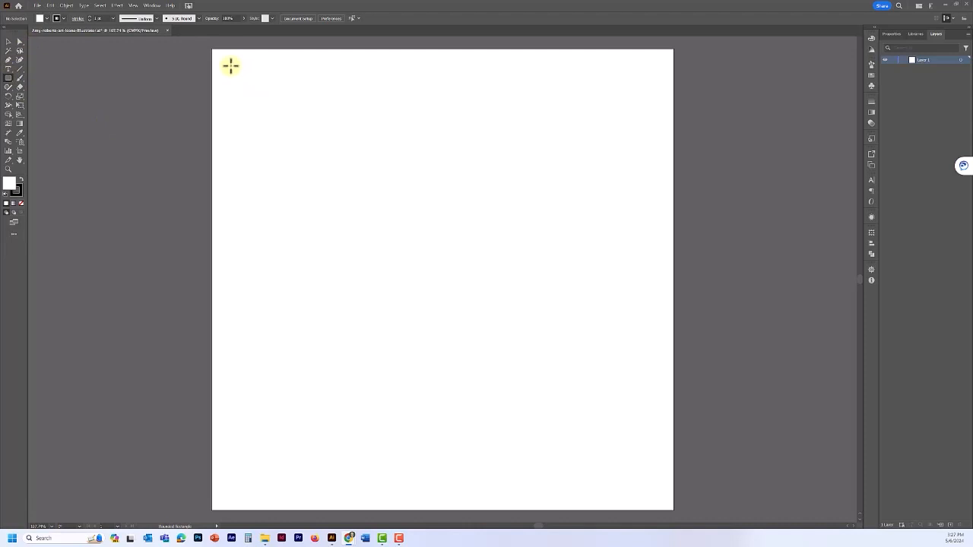
Step: Create a 5 by 5 in rounded rectangle with unlinked proportions near the artboard's upper-left corner, and show its transform properties
click(231, 66)
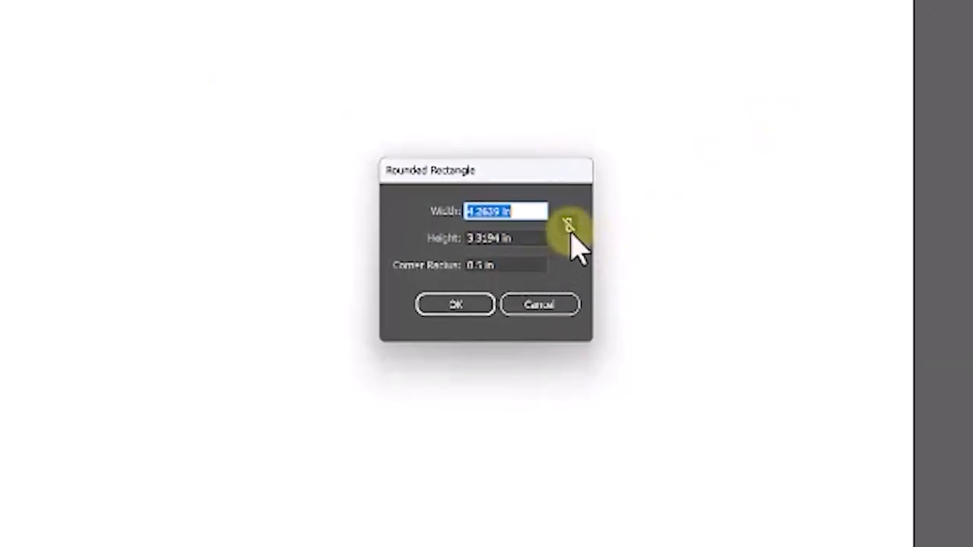
click(568, 225)
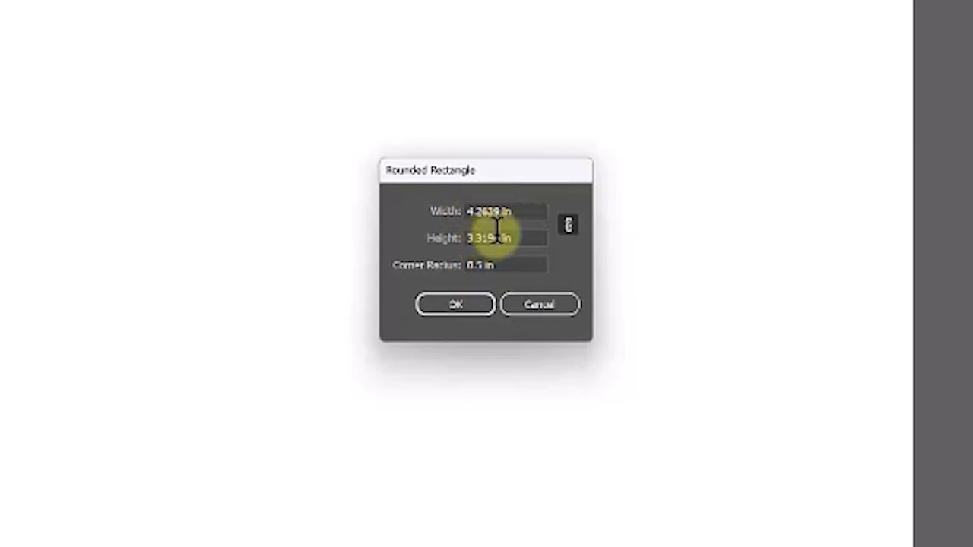
click(567, 226)
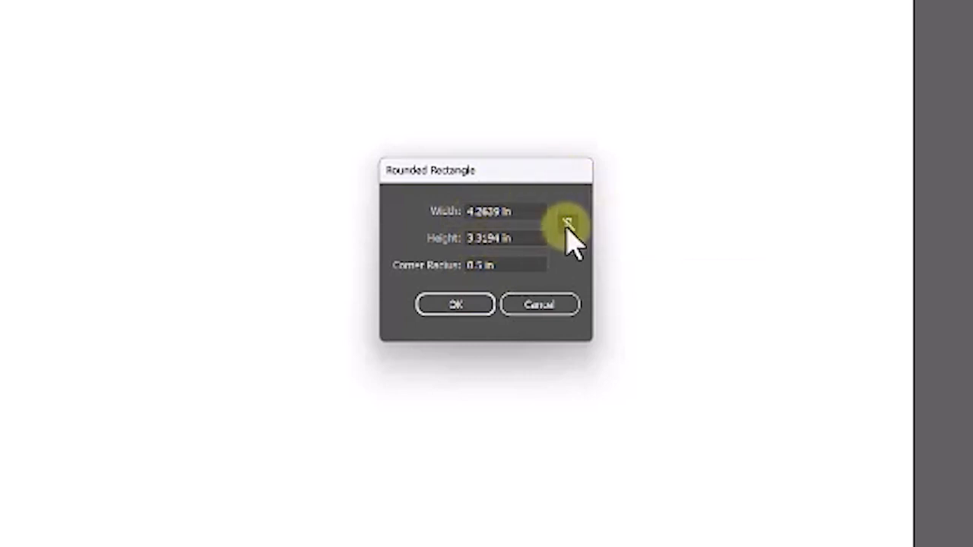
drag(502, 211, 466, 212)
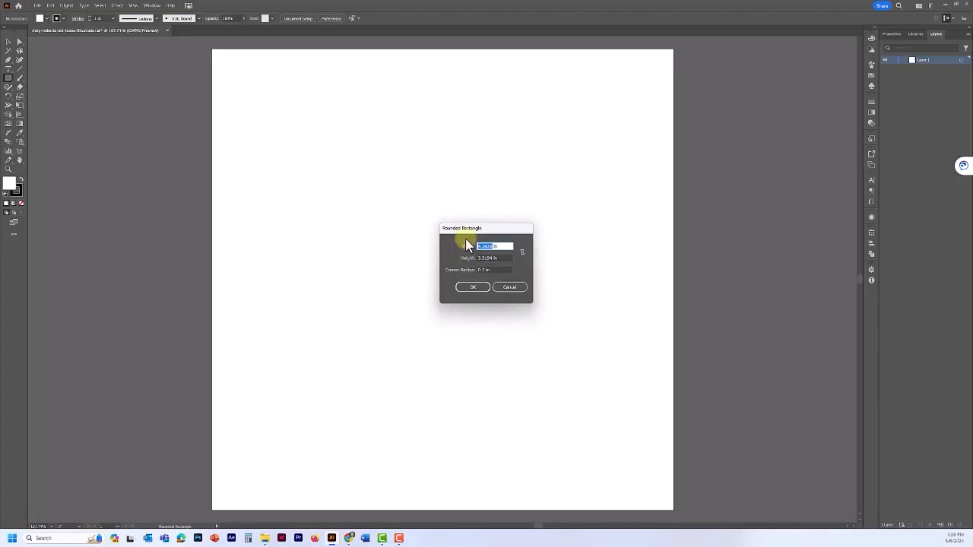
text(5)
click(491, 257)
text(5)
click(473, 288)
click(872, 233)
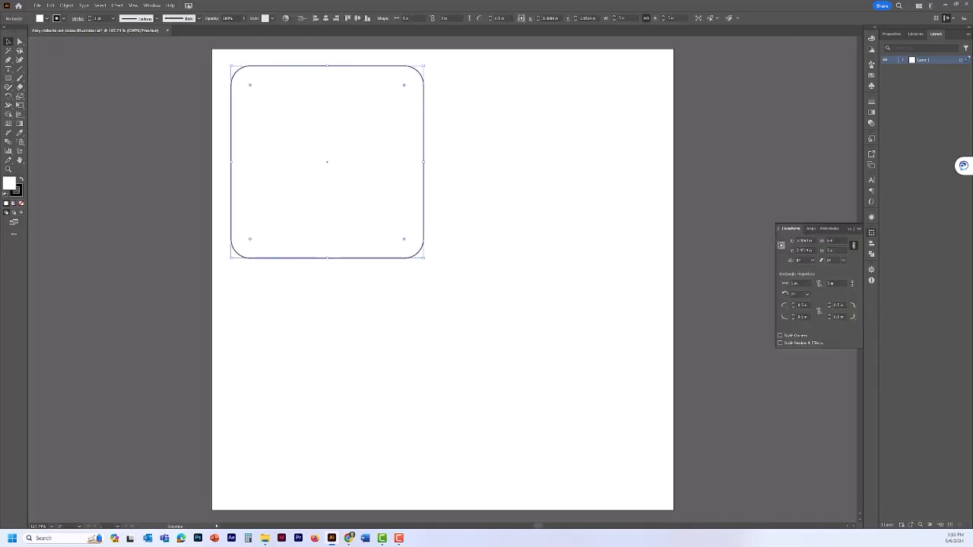
Step: Draw a plain rectangle about 5.01 by 4.92 in to the right of the rounded square with the Rectangle tool
click(9, 78)
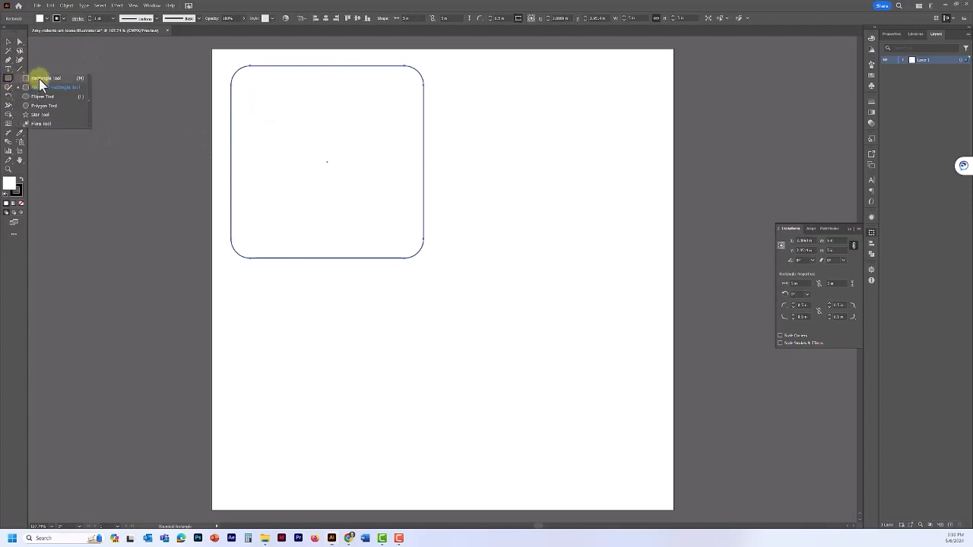
click(39, 79)
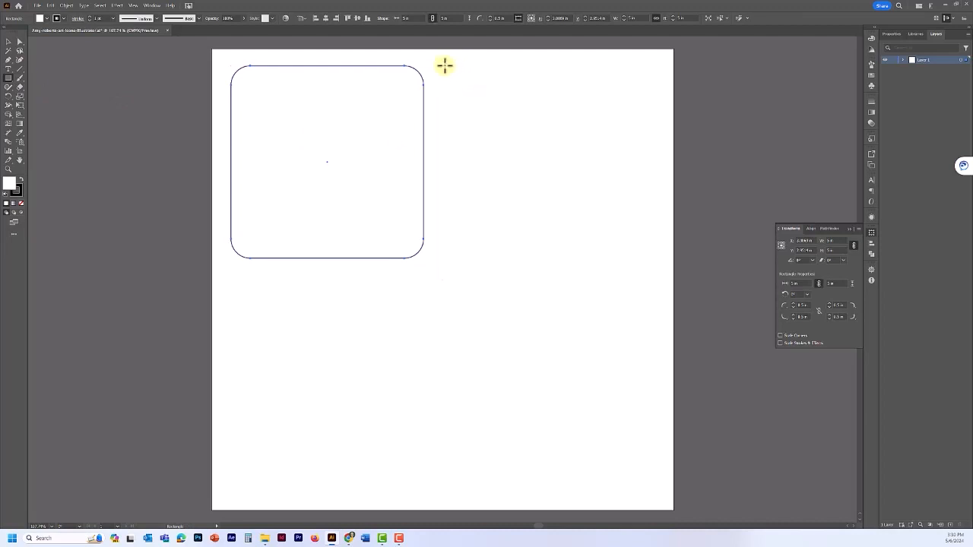
drag(447, 66, 641, 257)
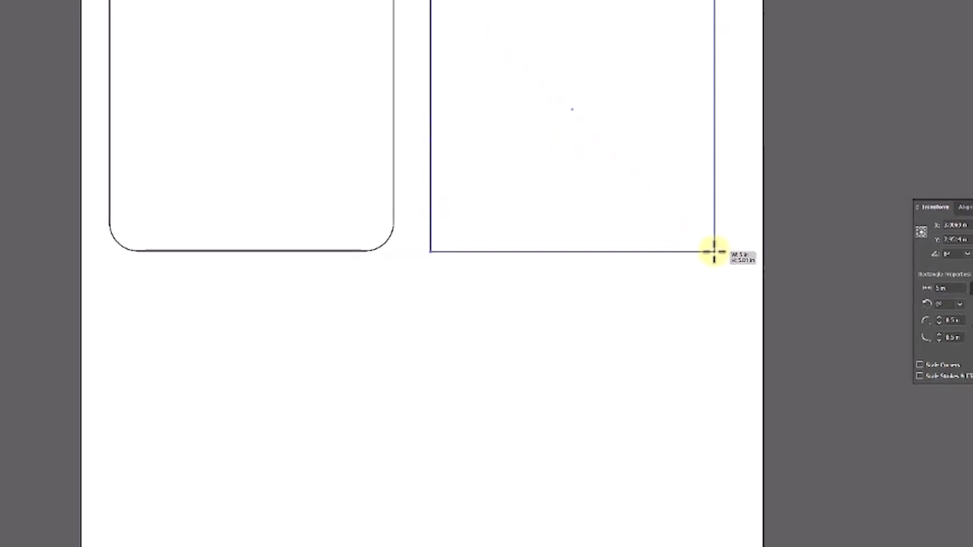
drag(715, 253, 712, 253)
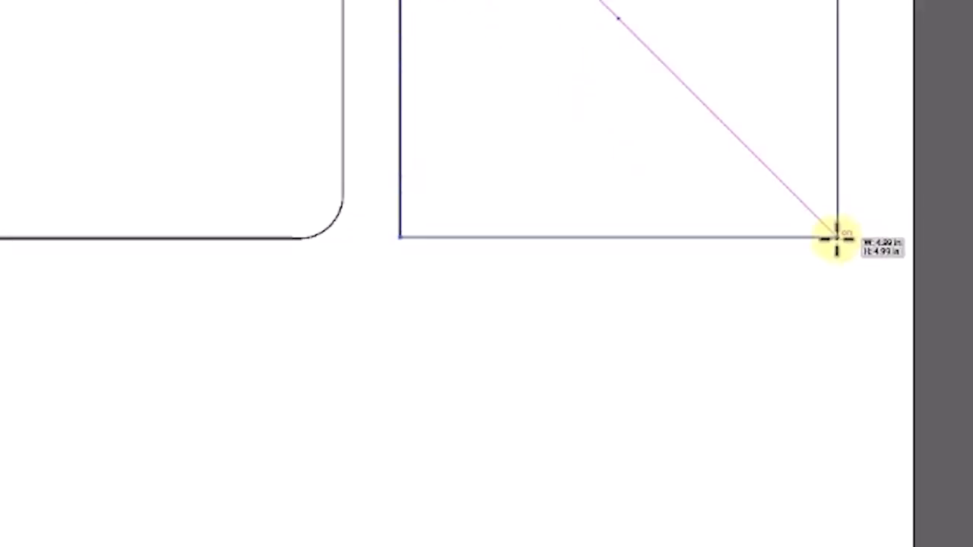
drag(836, 240, 841, 231)
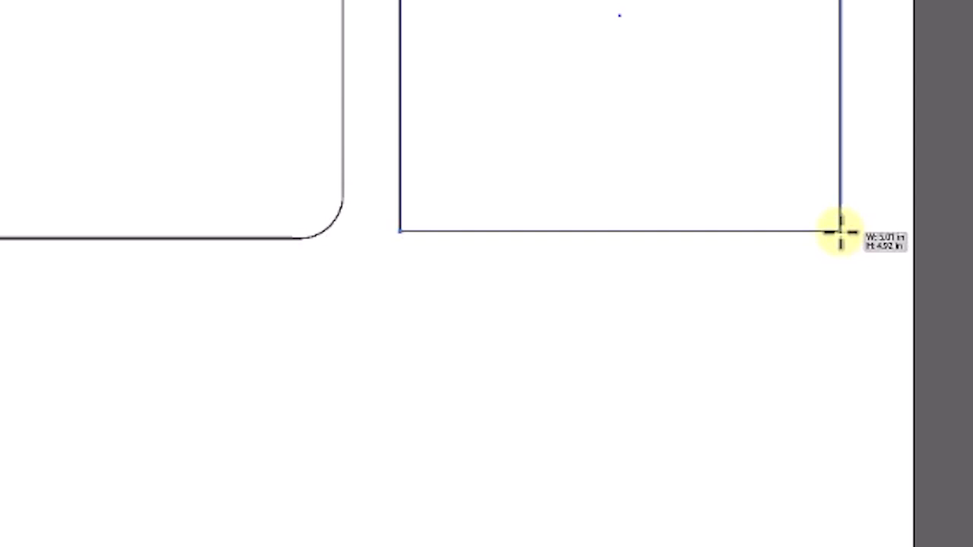
drag(840, 230, 840, 231)
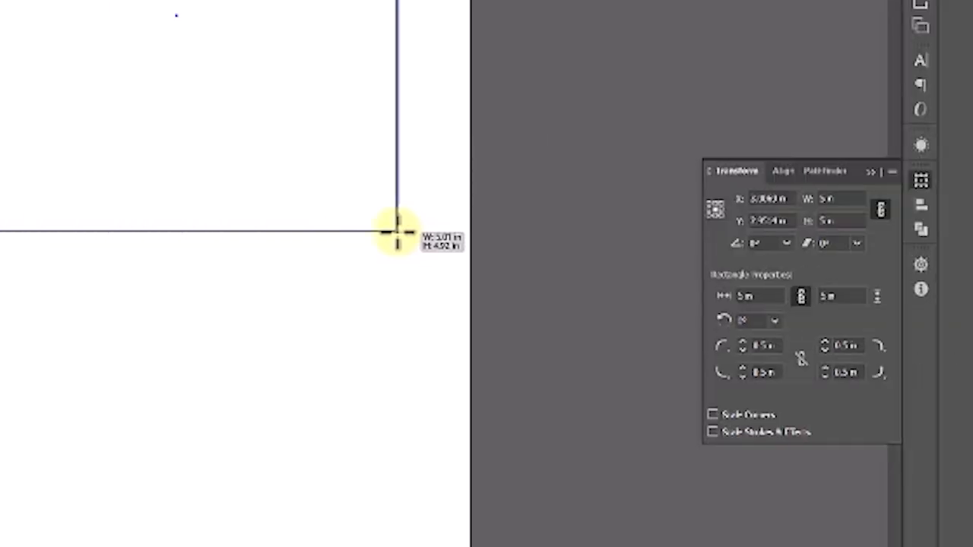
drag(397, 233, 398, 230)
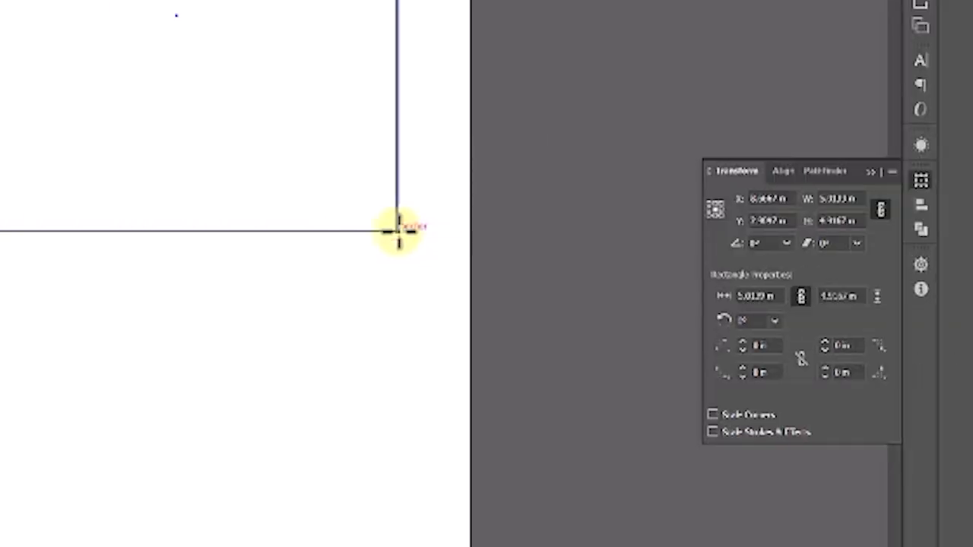
Step: Set the new rectangle's height to 5 in
click(821, 296)
text(5in)
key(Return)
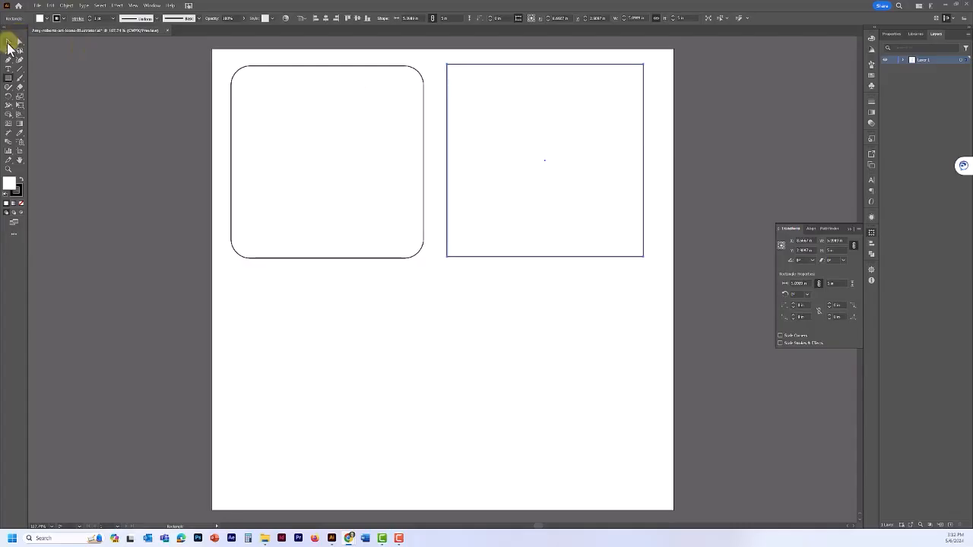
Step: Link the corner radii of the right-hand rectangle and round all four corners to 0.5 in
click(8, 41)
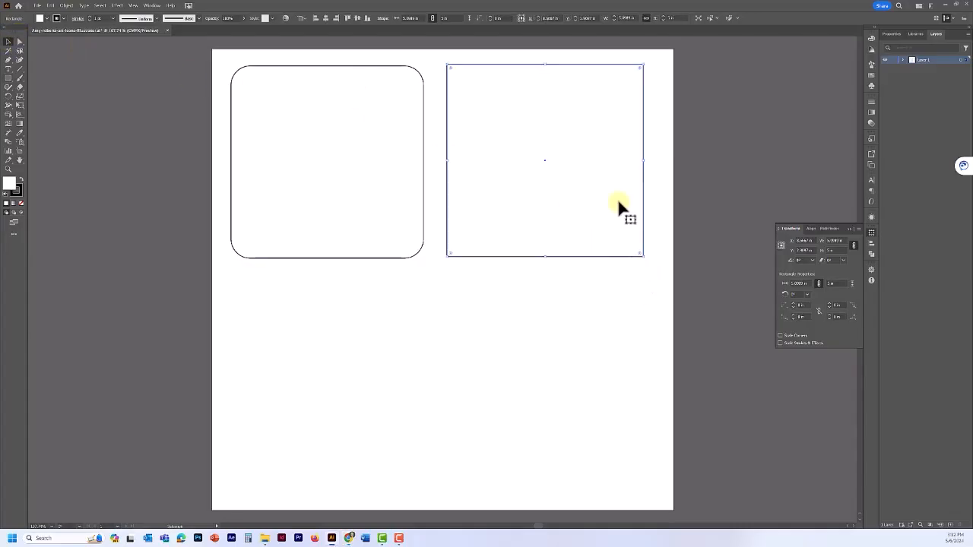
click(820, 313)
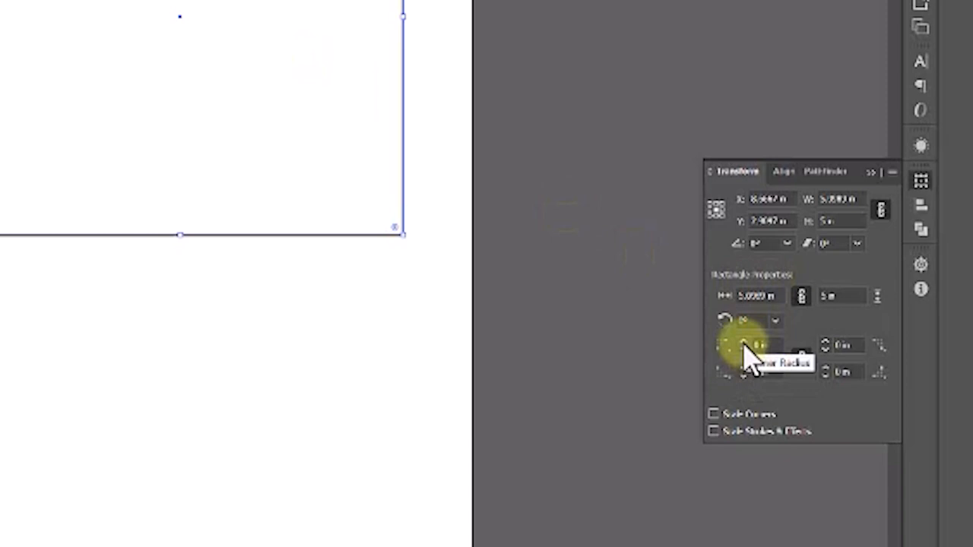
click(743, 344)
click(744, 343)
click(743, 343)
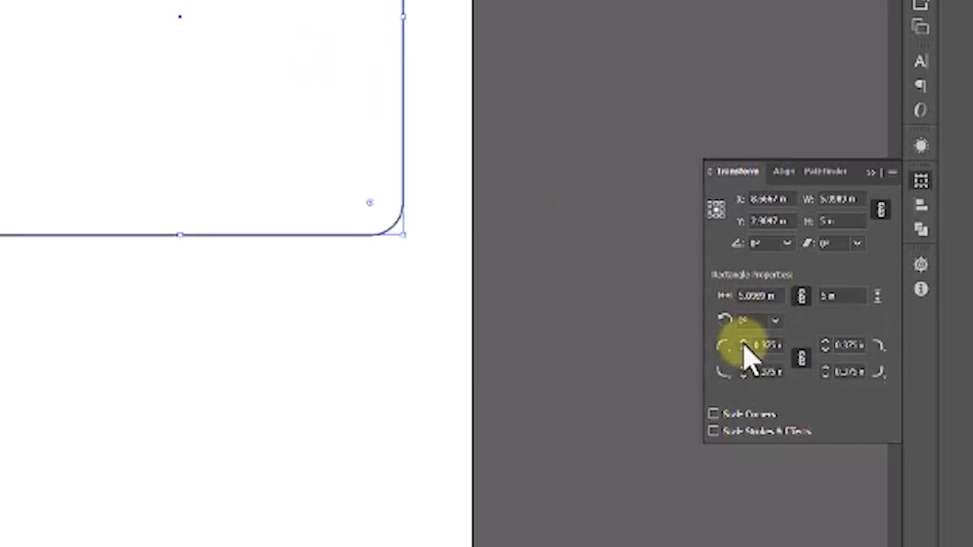
click(743, 344)
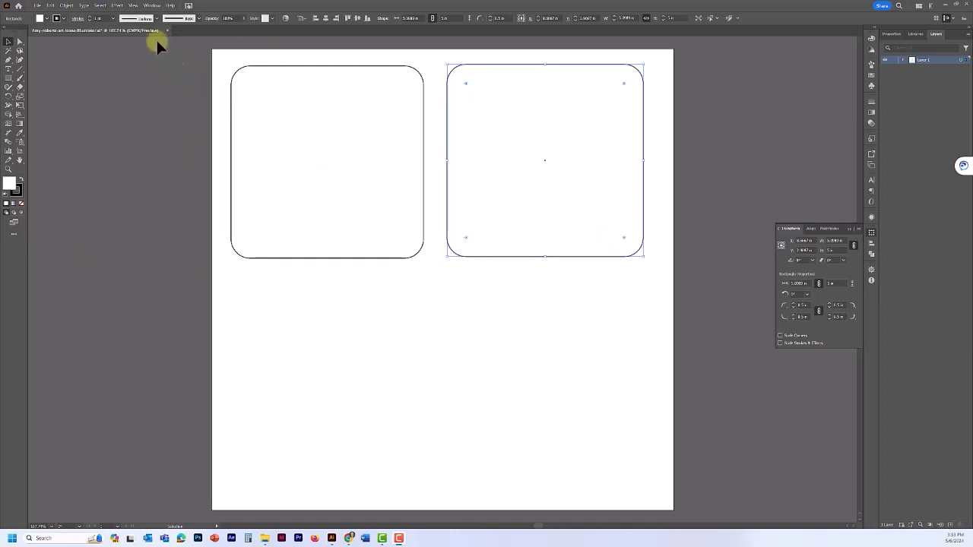
Step: Show the rulers around the artboard
click(134, 6)
mouse_move(228, 169)
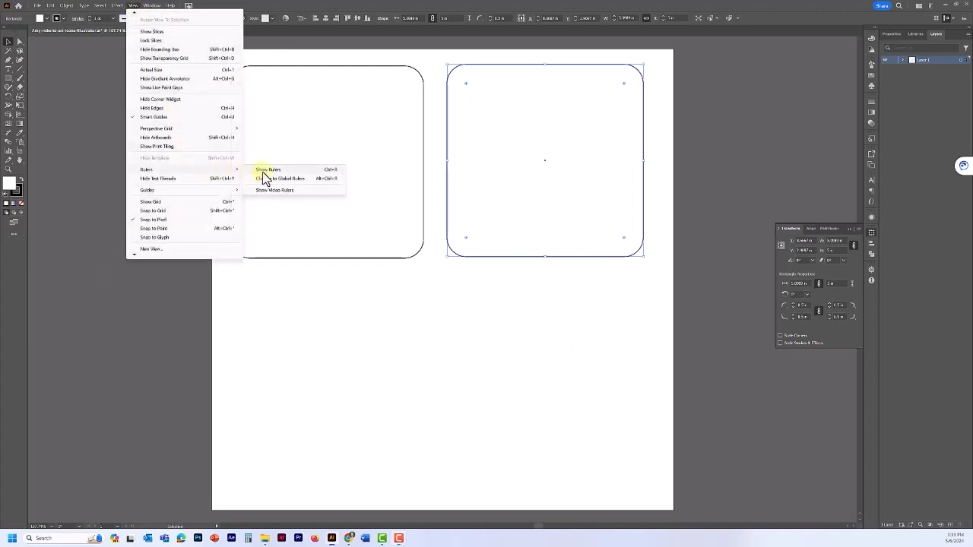
click(263, 176)
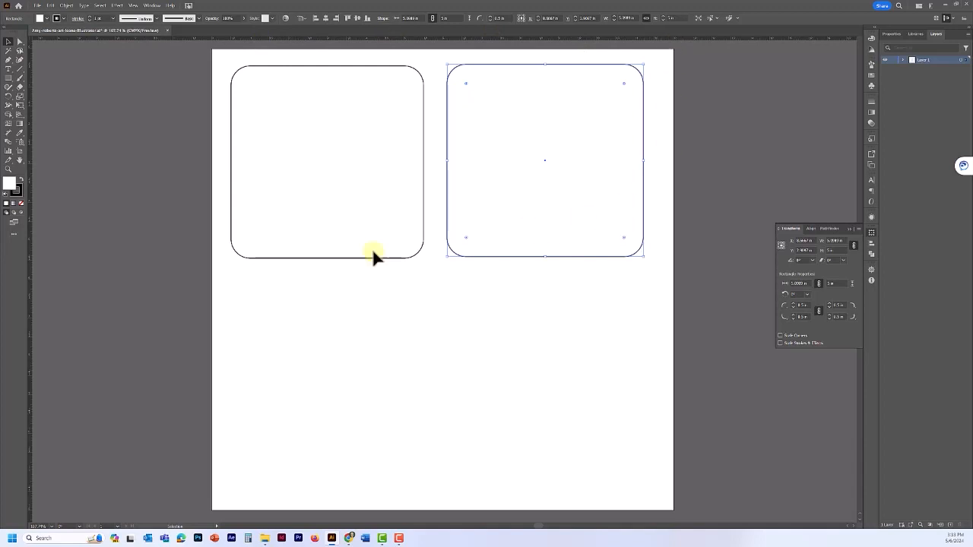
Step: Select the left rounded square, use its upper-left corner as the reference point, and set its X position to 0.75 in
click(333, 69)
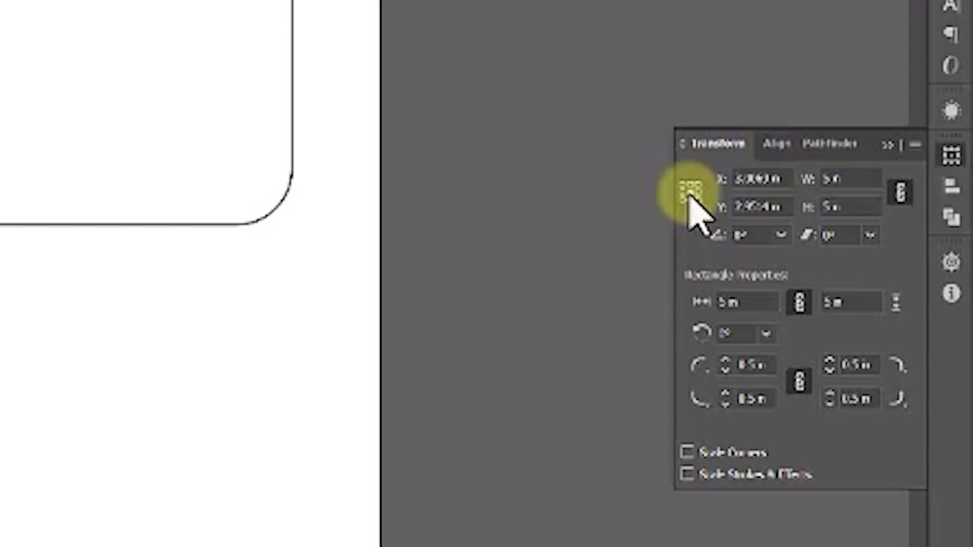
click(682, 185)
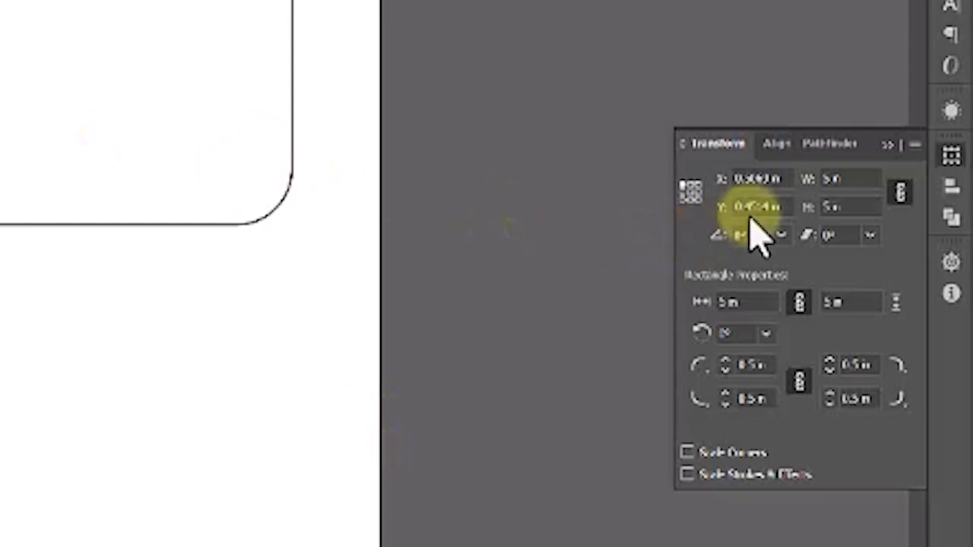
click(770, 175)
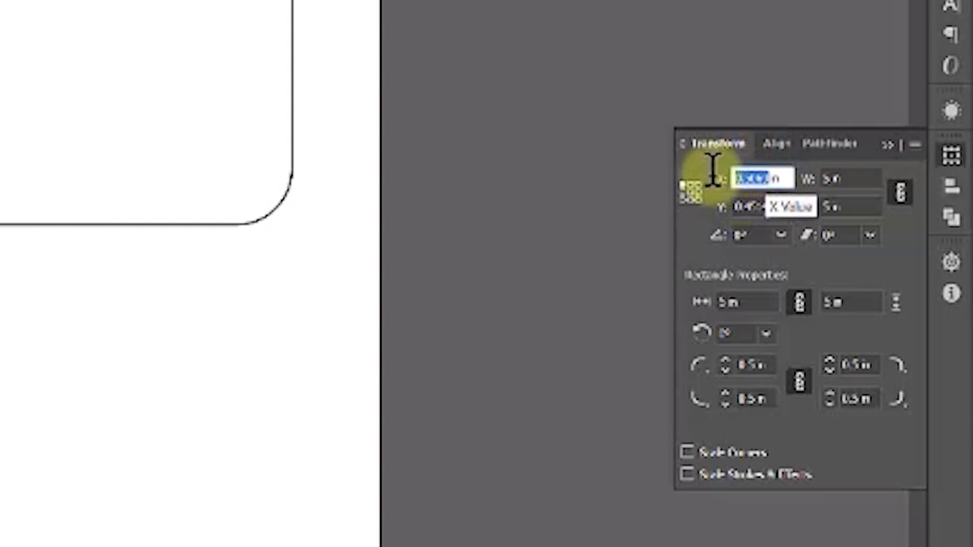
key(BackSpace)
text(7.5)
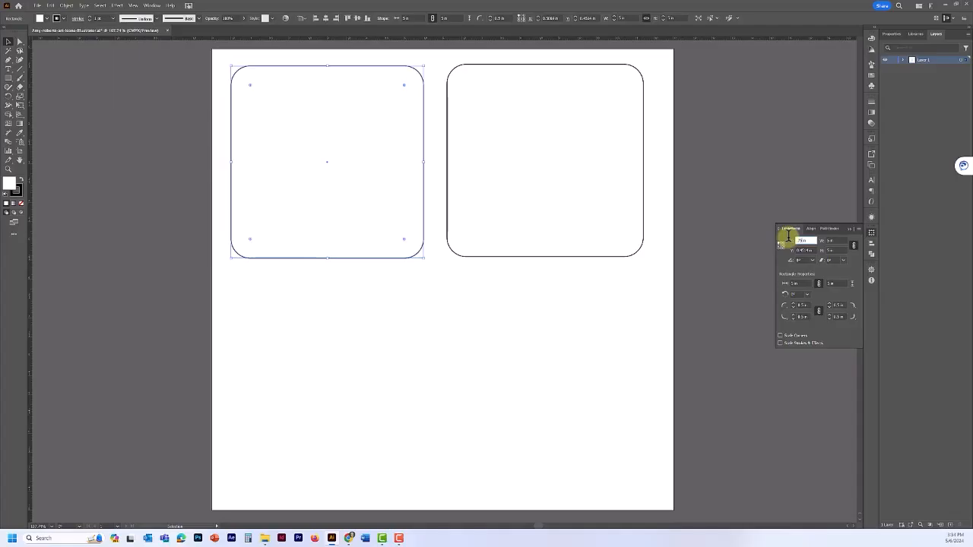
key(Return)
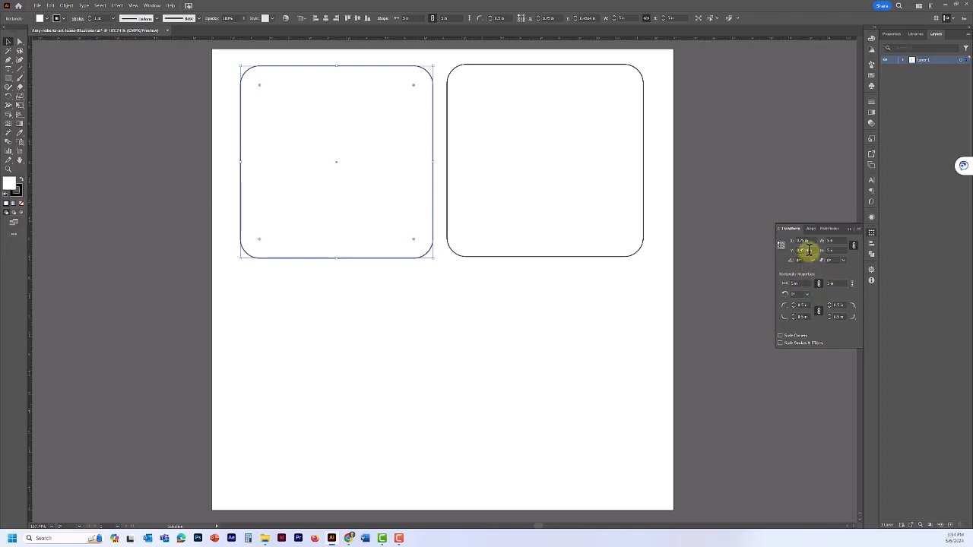
Step: Set the left rounded square's Y position to 0.75 in and save the document
drag(809, 251, 782, 248)
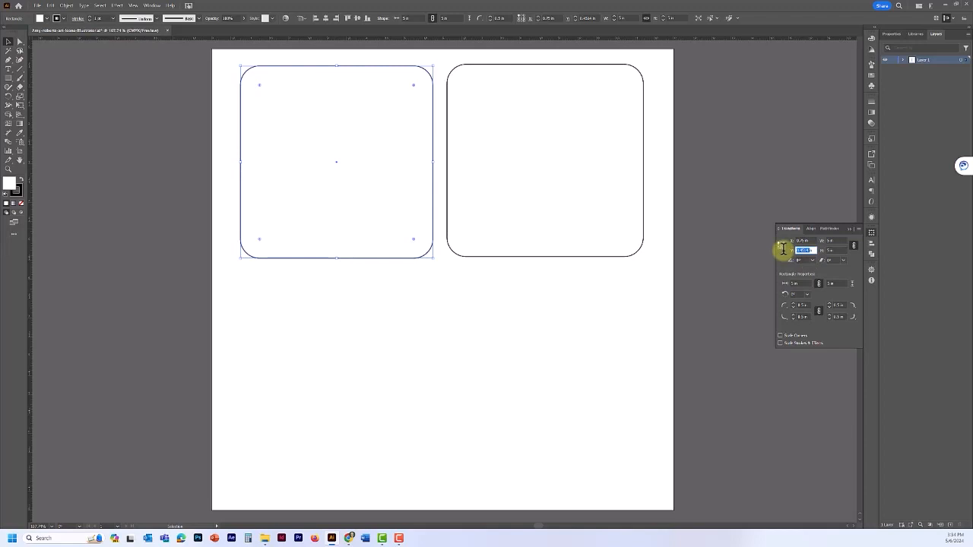
text(.75)
key(Return)
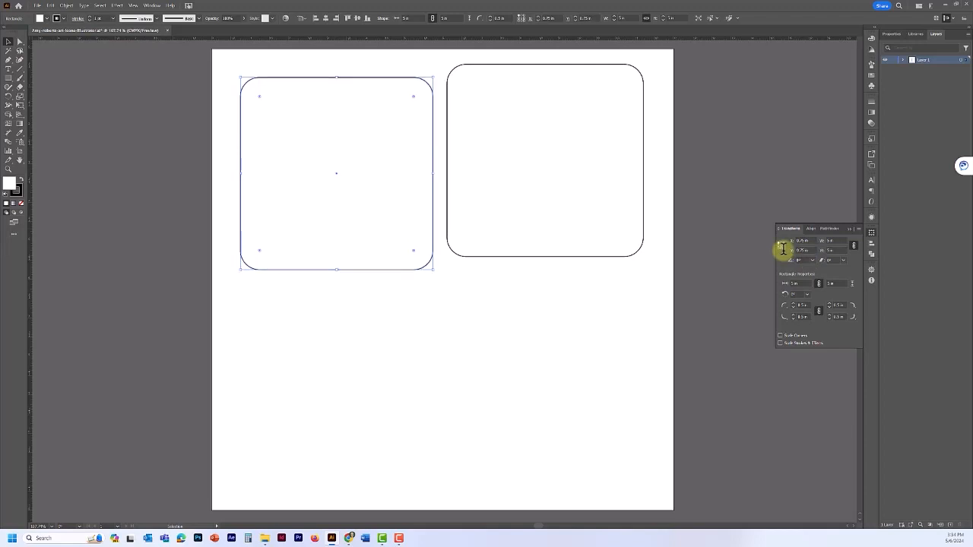
key(ctrl+s)
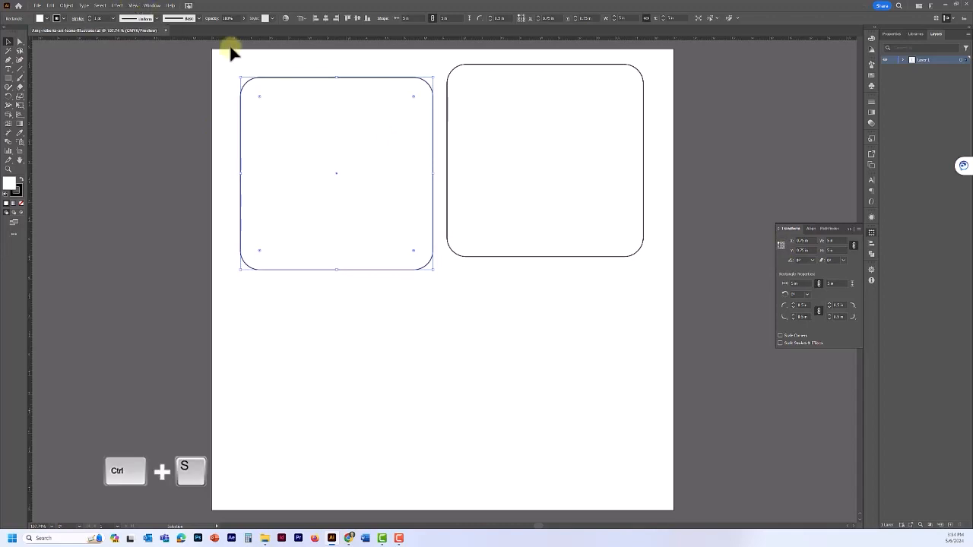
click(36, 6)
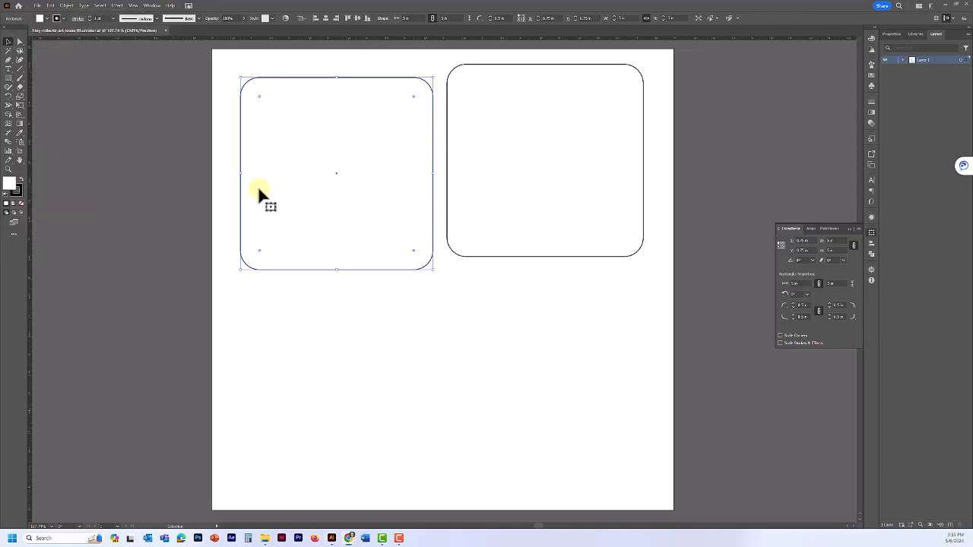
Step: Move the right rounded square level with the left one and set its X position to 11.25 in, measured from its right edge
click(563, 69)
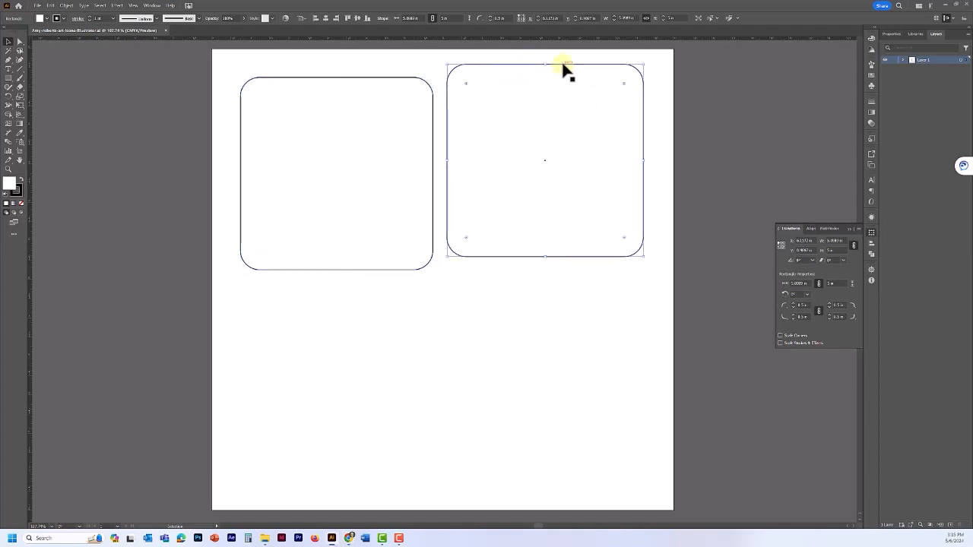
drag(561, 90, 561, 103)
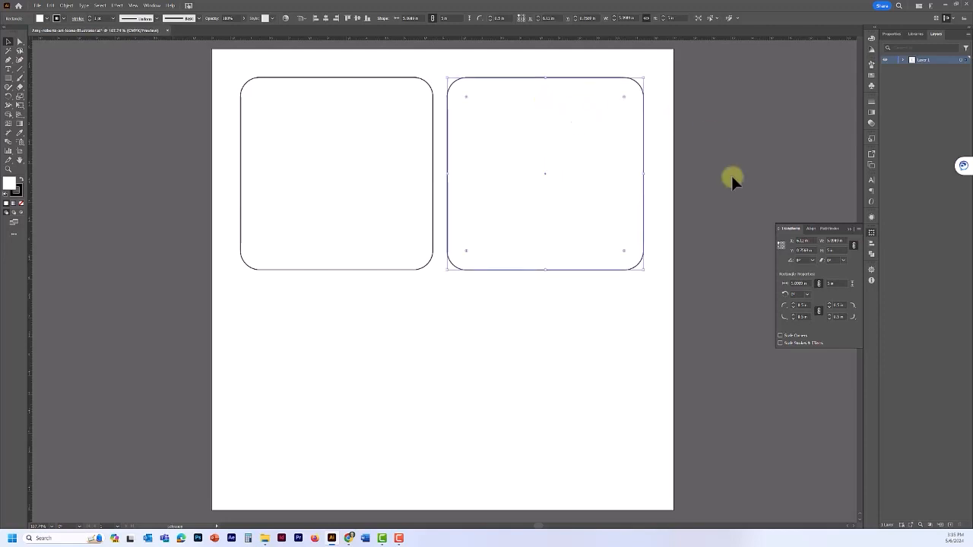
click(783, 246)
double_click(811, 241)
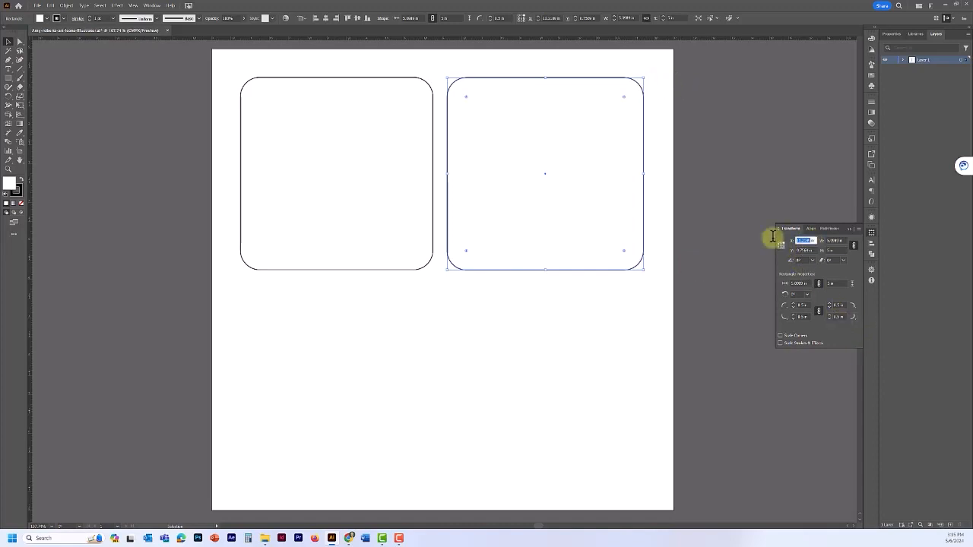
text(11in)
text(.25)
key(Tab)
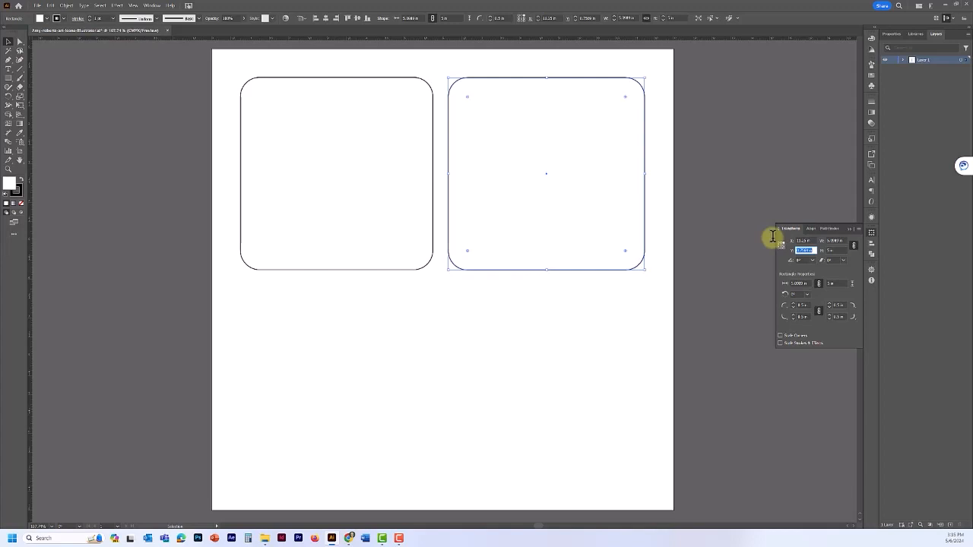
click(798, 250)
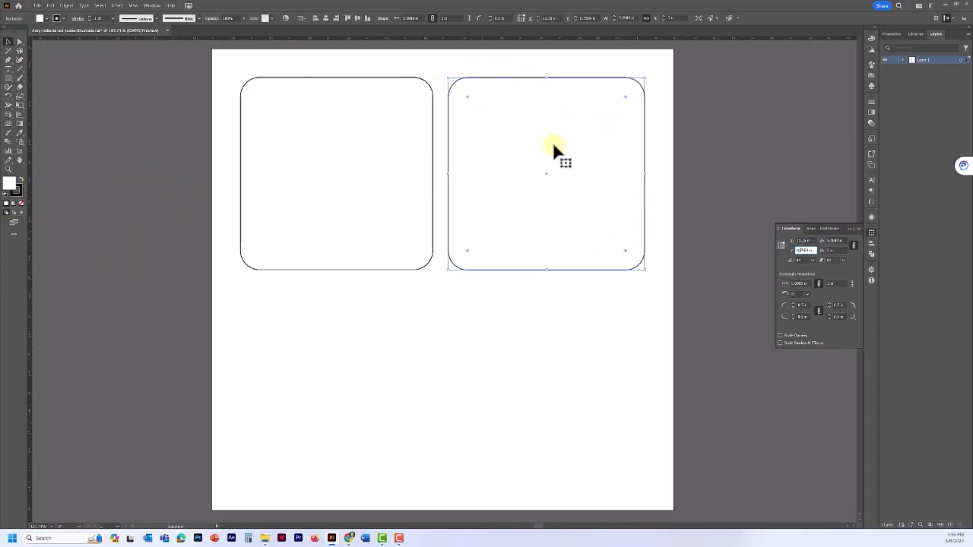
Step: Select both rounded squares and duplicate them into a second row in the artboard's lower half
shift+click(302, 77)
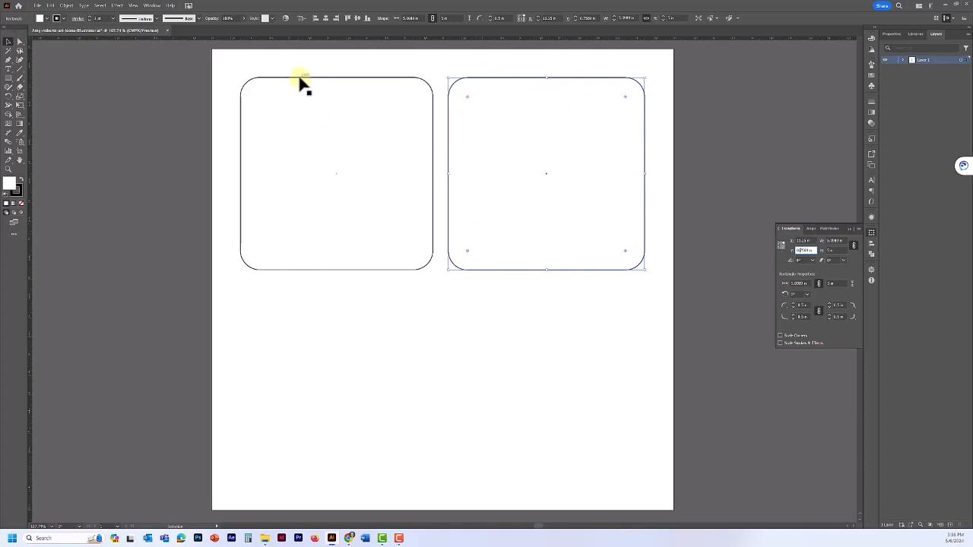
shift+click(302, 78)
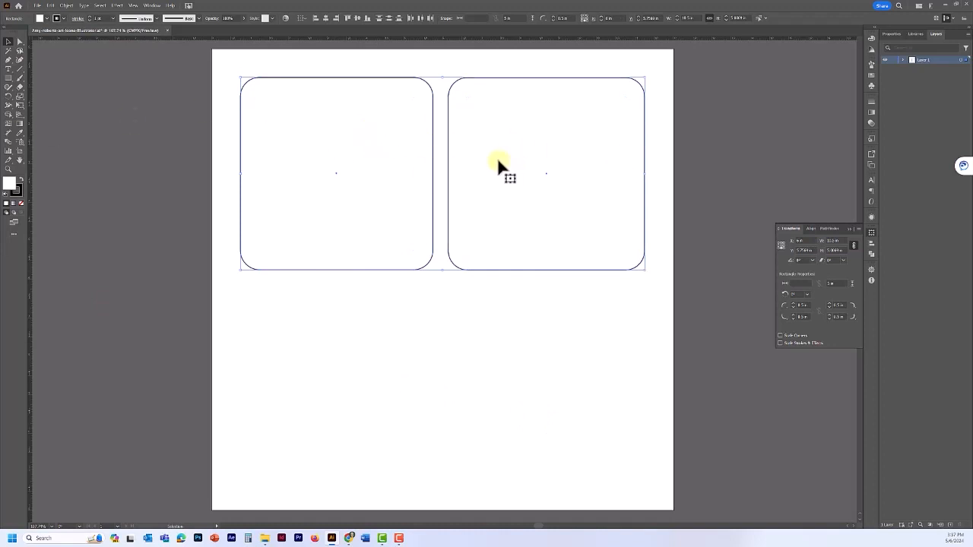
key(alt)
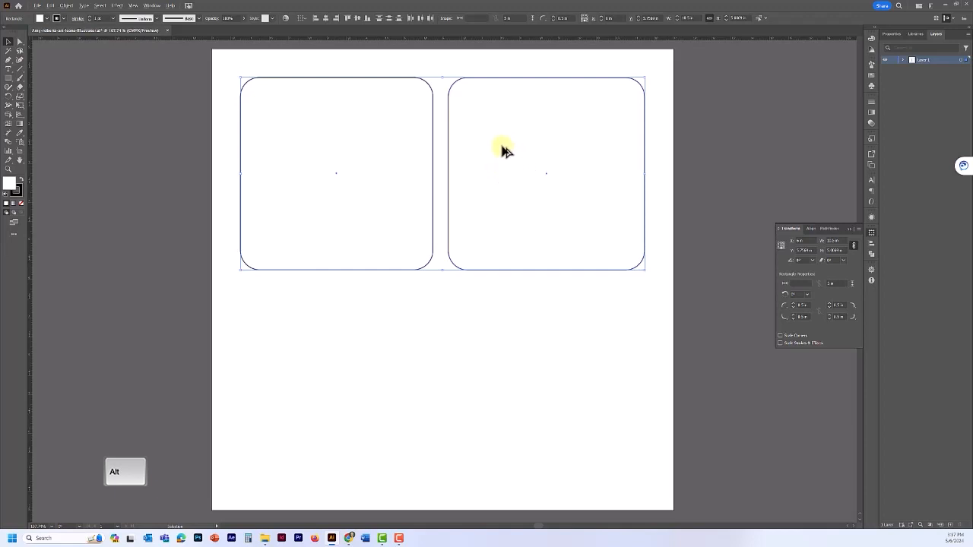
drag(503, 148, 502, 376)
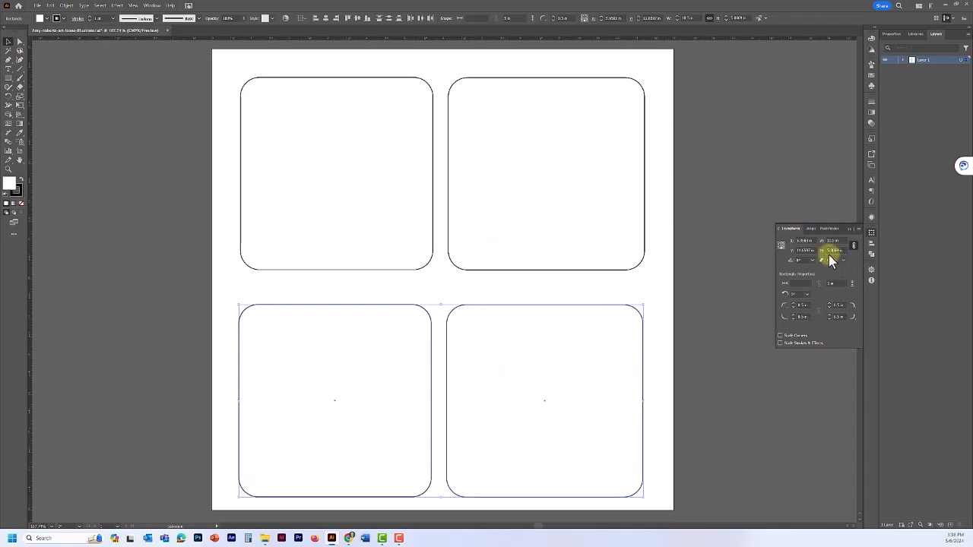
Step: Set the lower pair's Y position to 11.5 in, measured from its bottom edge, and save the document
click(782, 249)
click(799, 251)
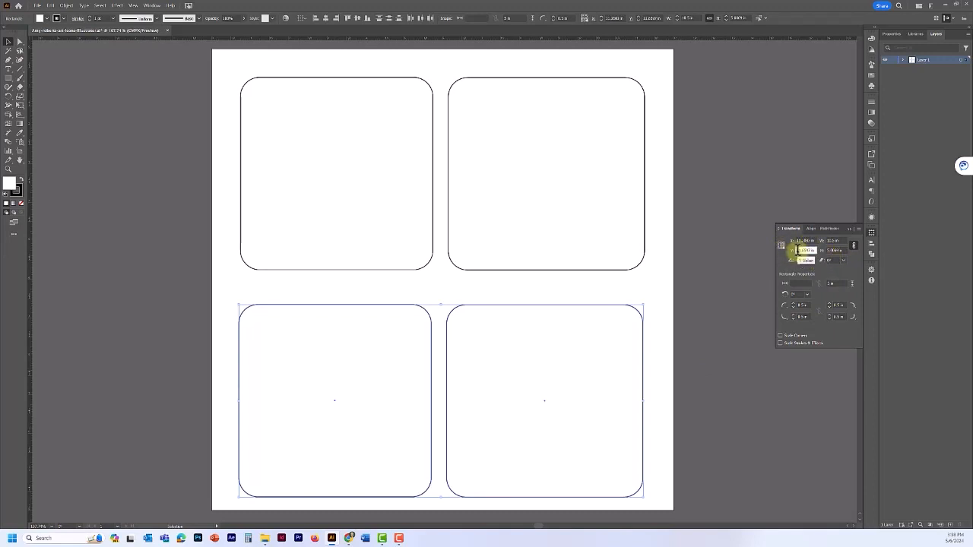
text(11.5)
key(Return)
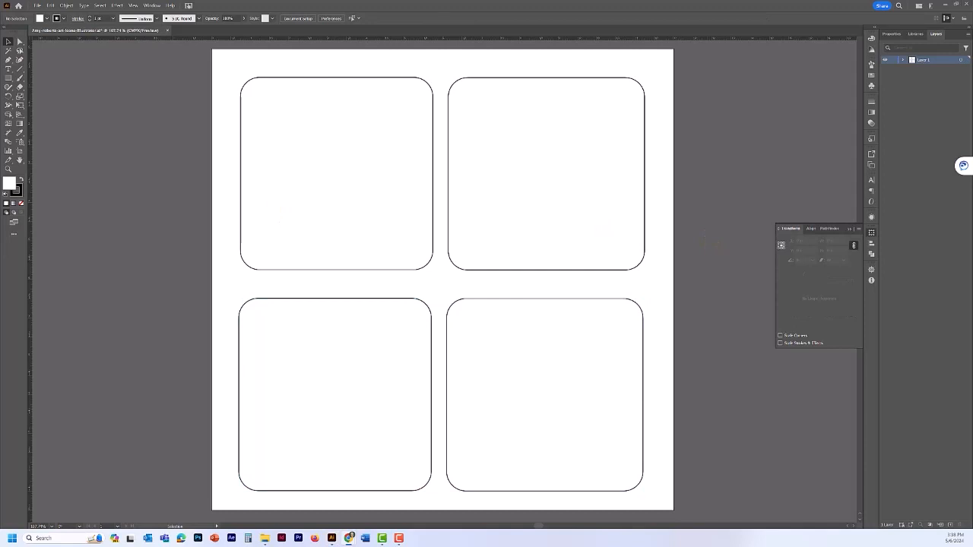
key(ctrl+s)
Step: Give the upper-left rounded square a light blue stroke and a black fill from the swatches, and swap the two colors
click(333, 77)
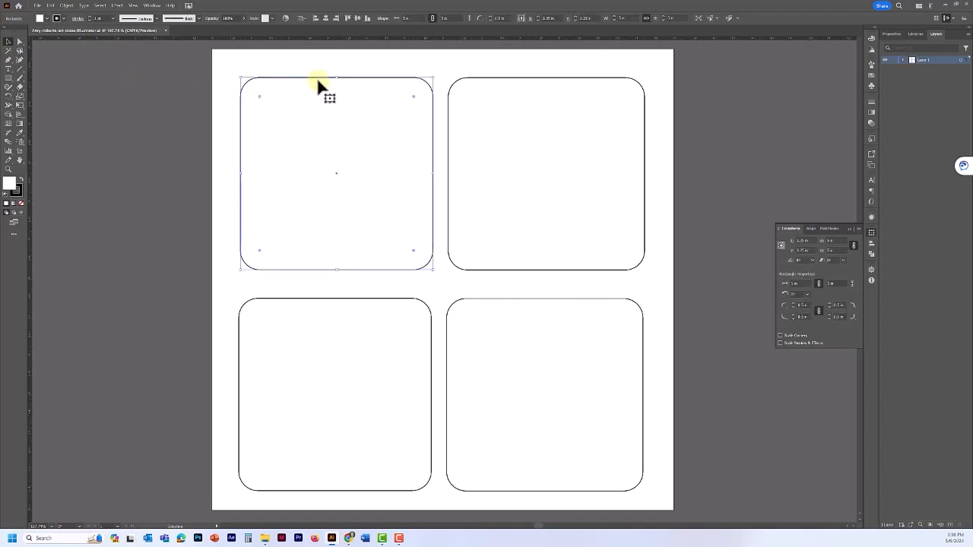
click(872, 76)
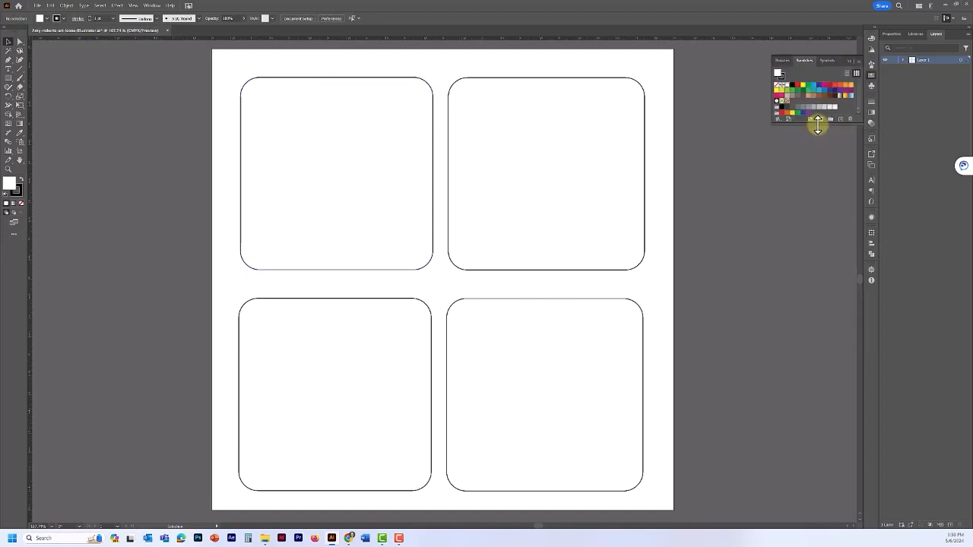
drag(818, 125, 808, 169)
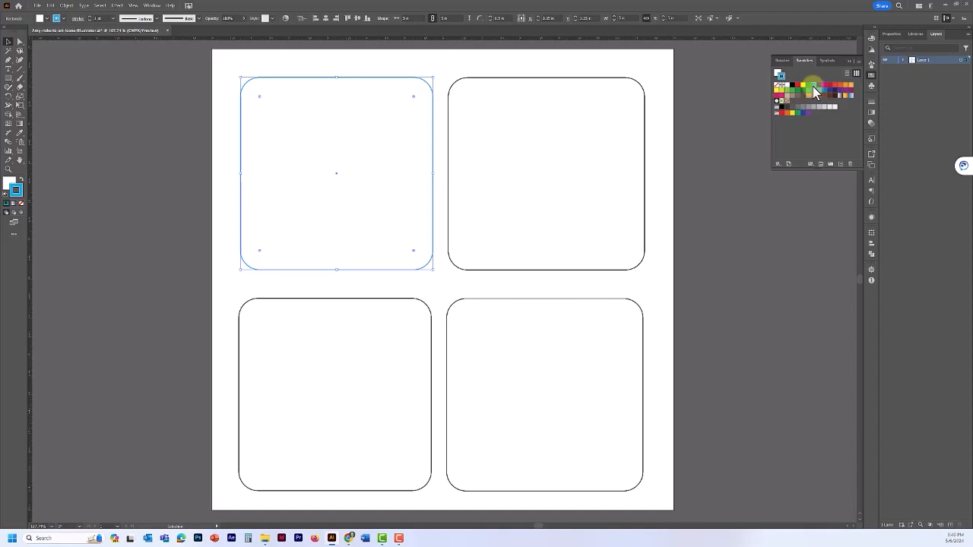
click(777, 74)
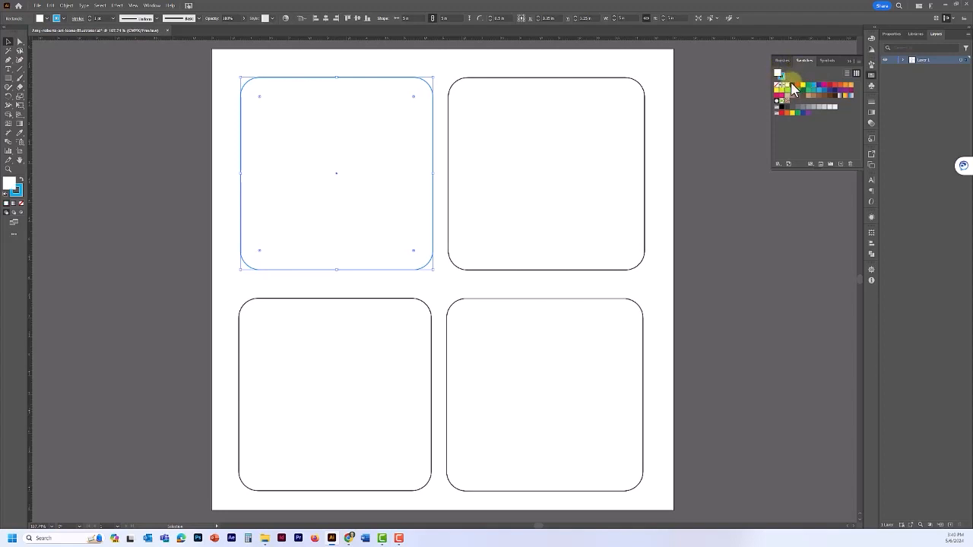
click(793, 86)
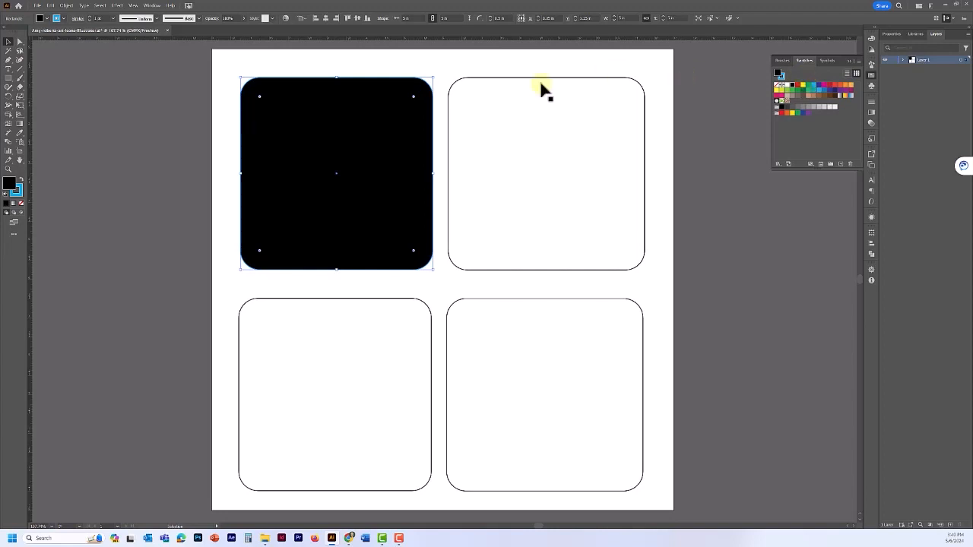
click(21, 181)
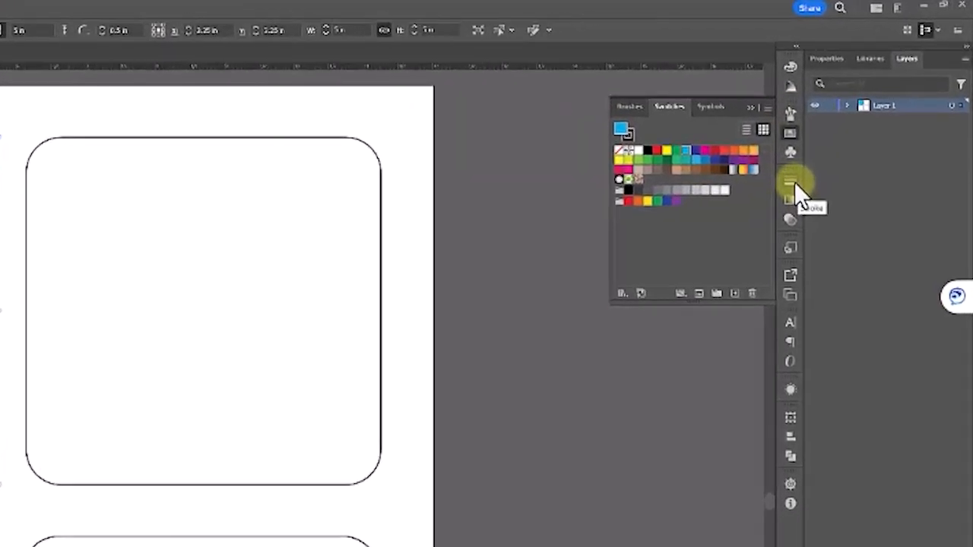
Step: Set the blue rounded square's stroke weight to 5 pt and display its properties
click(794, 182)
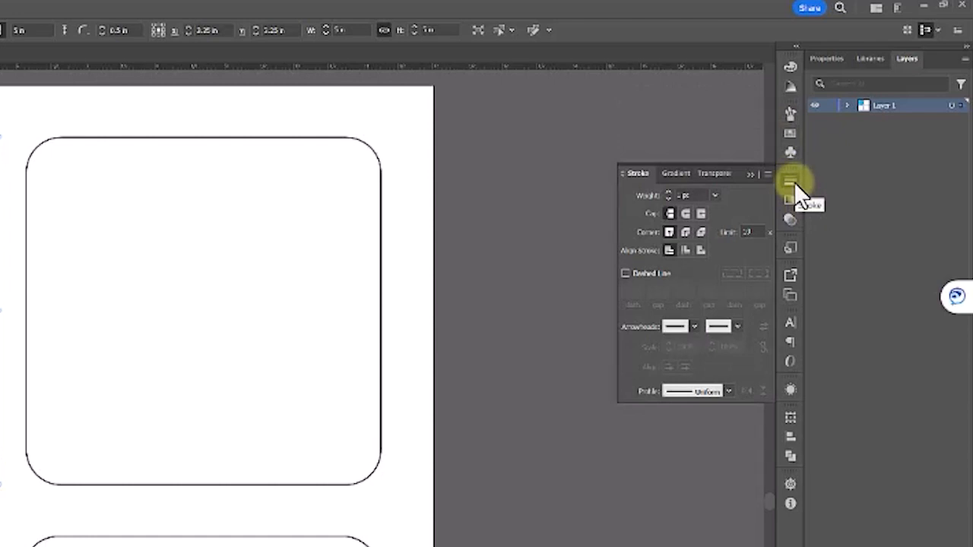
click(669, 193)
click(669, 192)
click(669, 192)
click(669, 193)
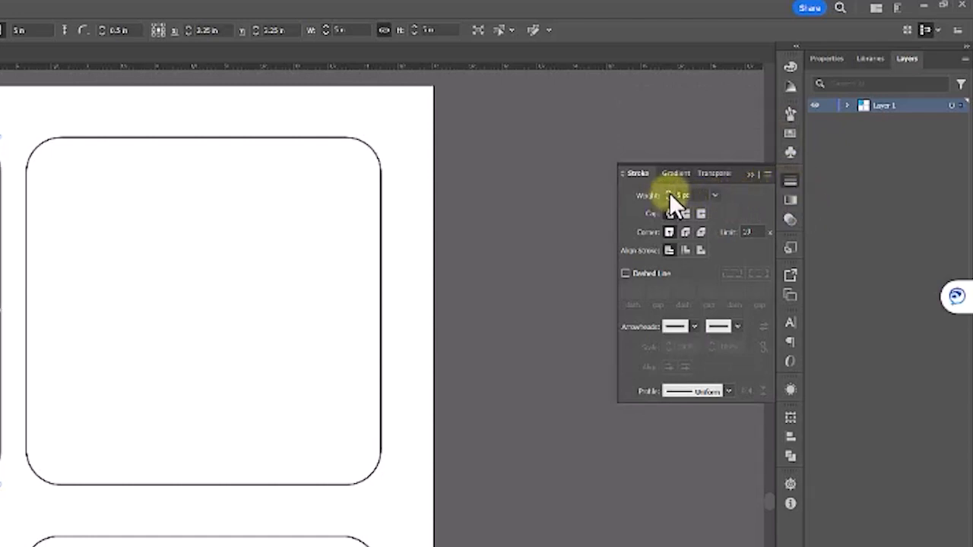
click(827, 60)
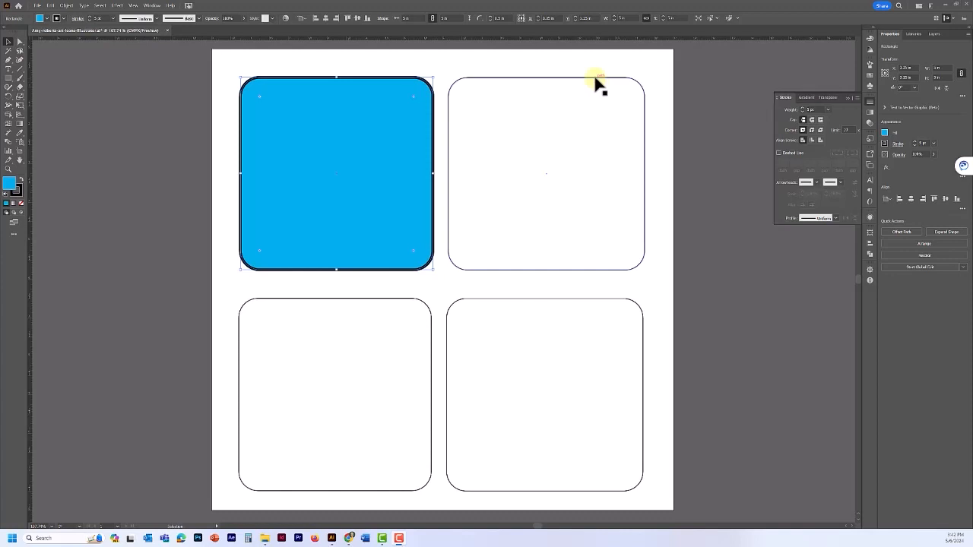
Step: Copy the blue square's fill and stroke onto the upper-right rounded square with the Eyedropper tool
click(348, 100)
click(606, 86)
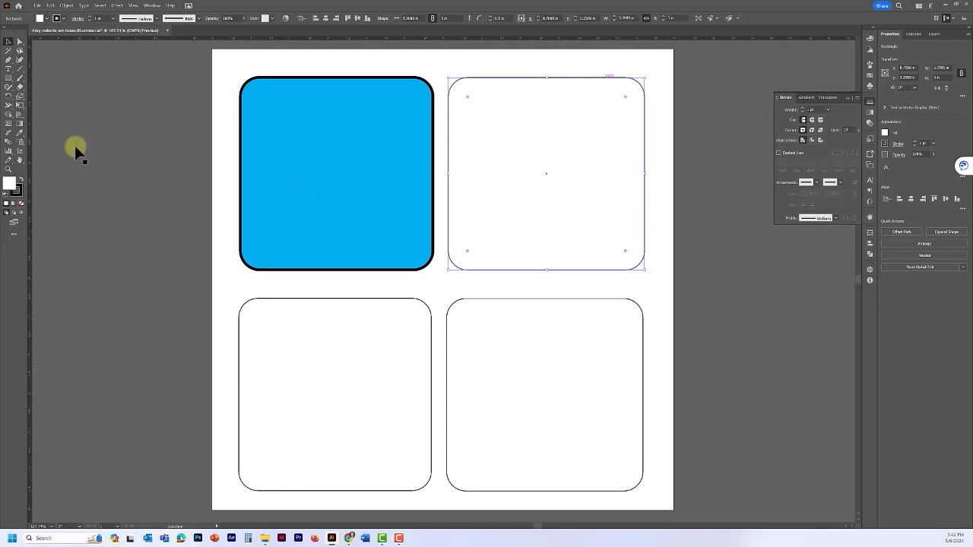
click(20, 135)
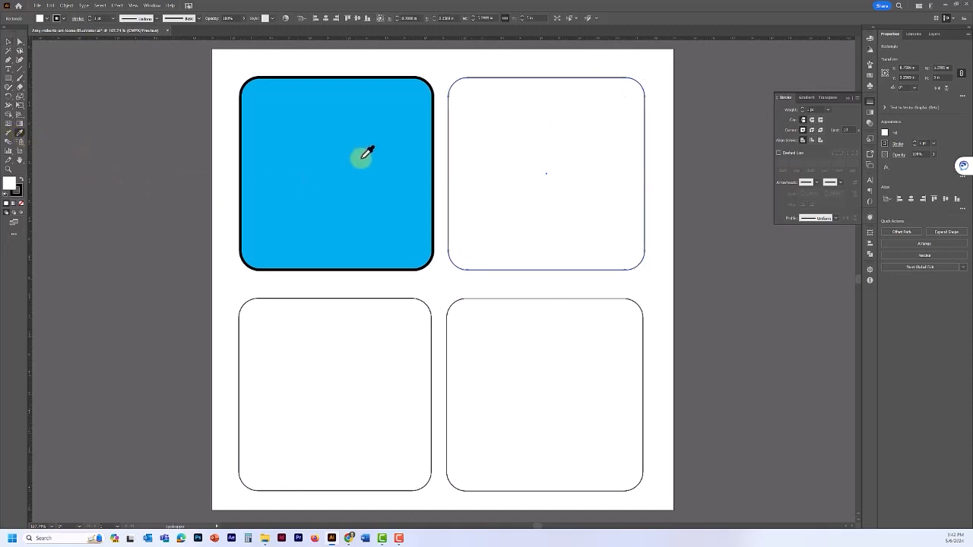
click(354, 124)
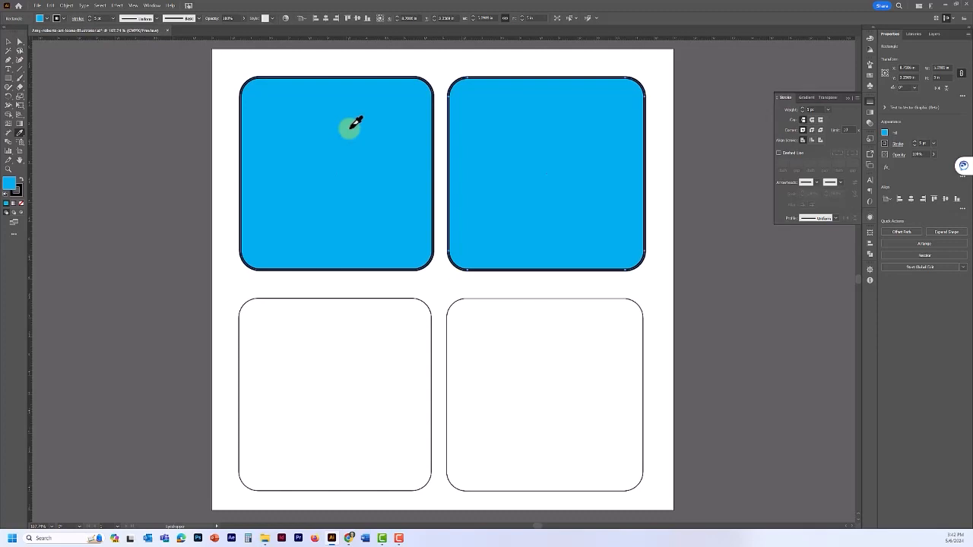
click(9, 41)
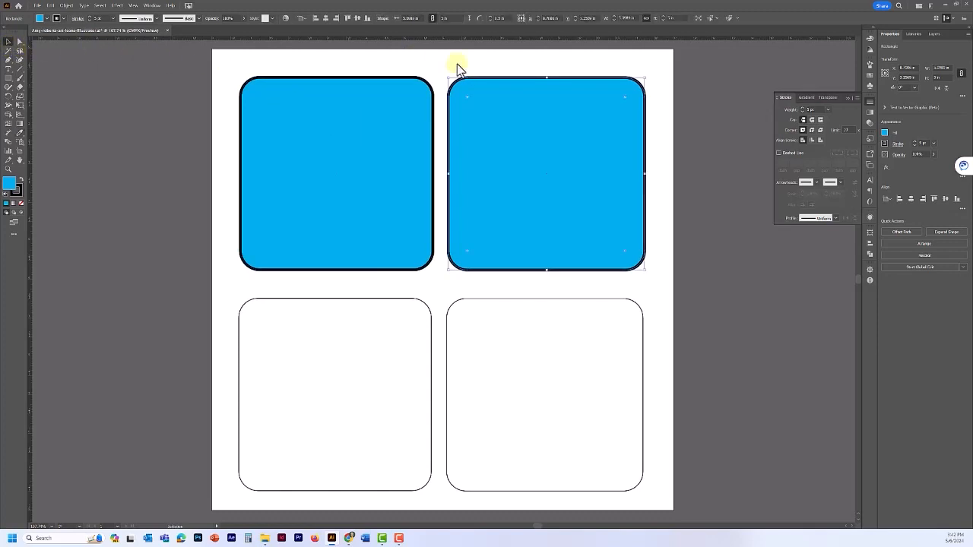
Step: Fill the upper-right rounded square with magenta and the lower-left rounded square with yellow from the swatches
click(869, 76)
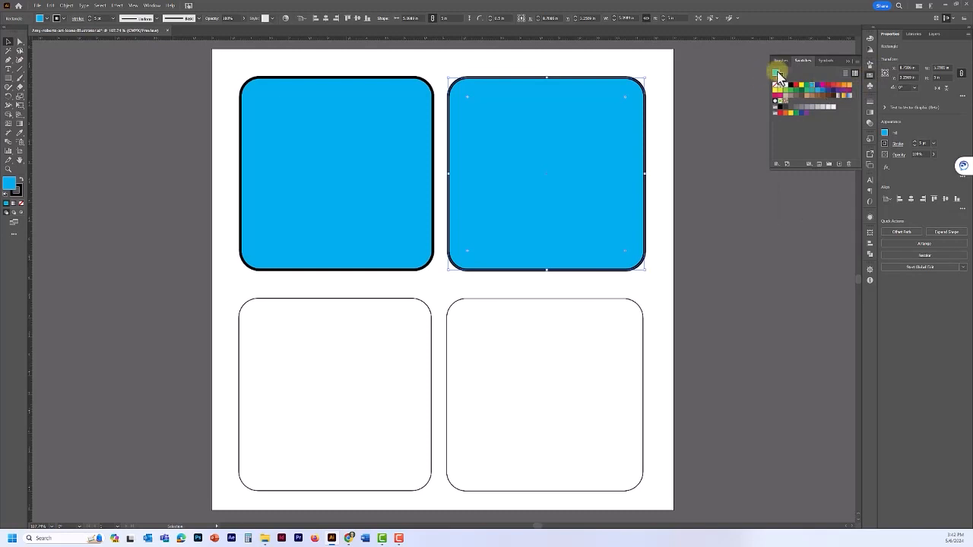
click(823, 85)
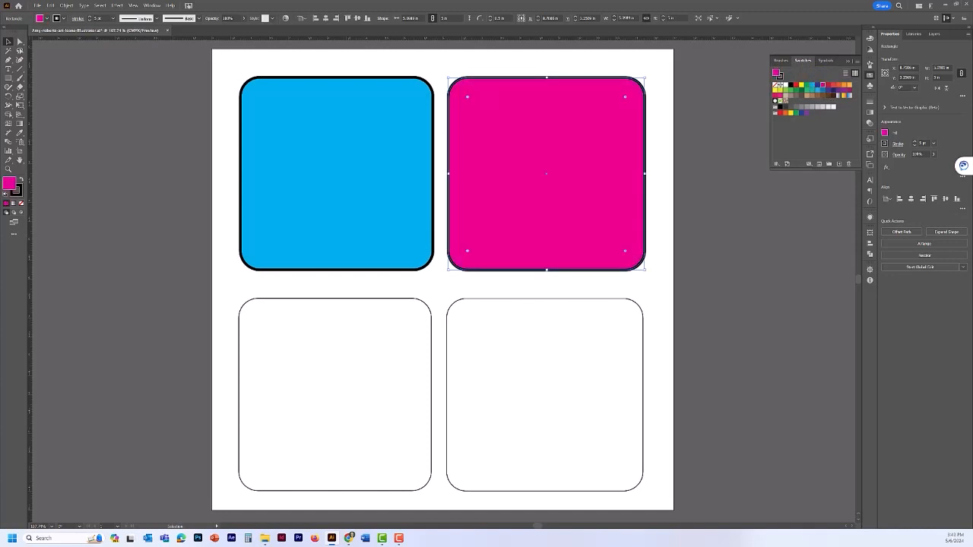
click(360, 301)
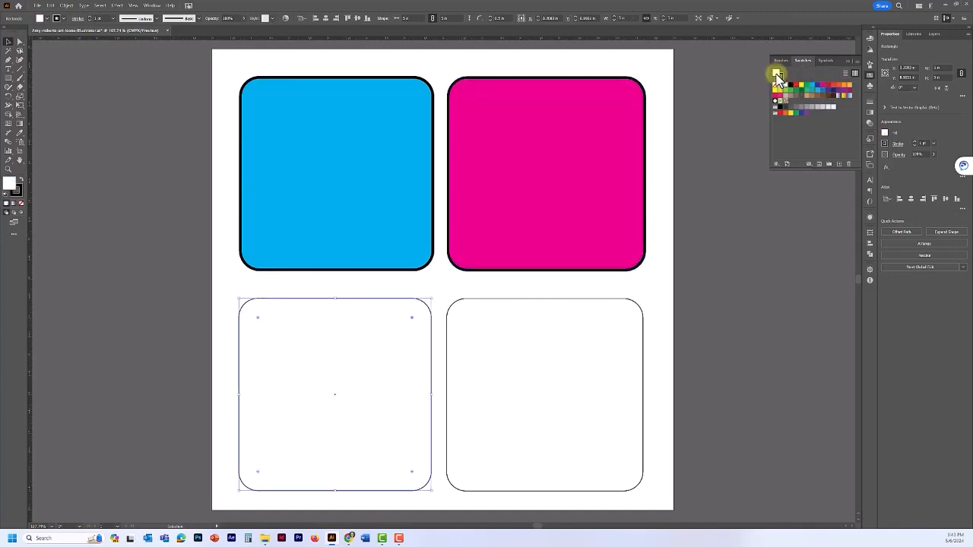
click(804, 90)
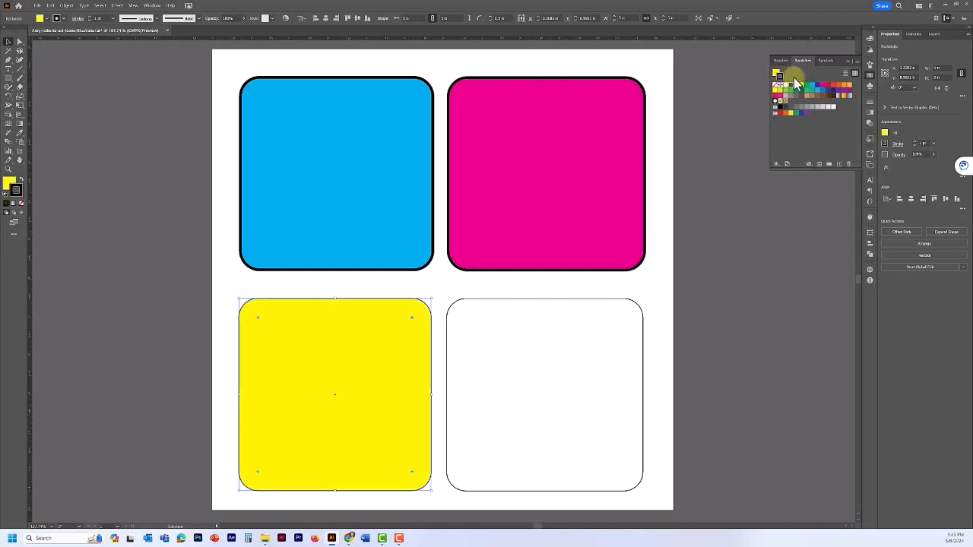
Step: Set the yellow rounded square's stroke weight to 5 pt
click(915, 142)
click(915, 142)
click(915, 142)
click(915, 142)
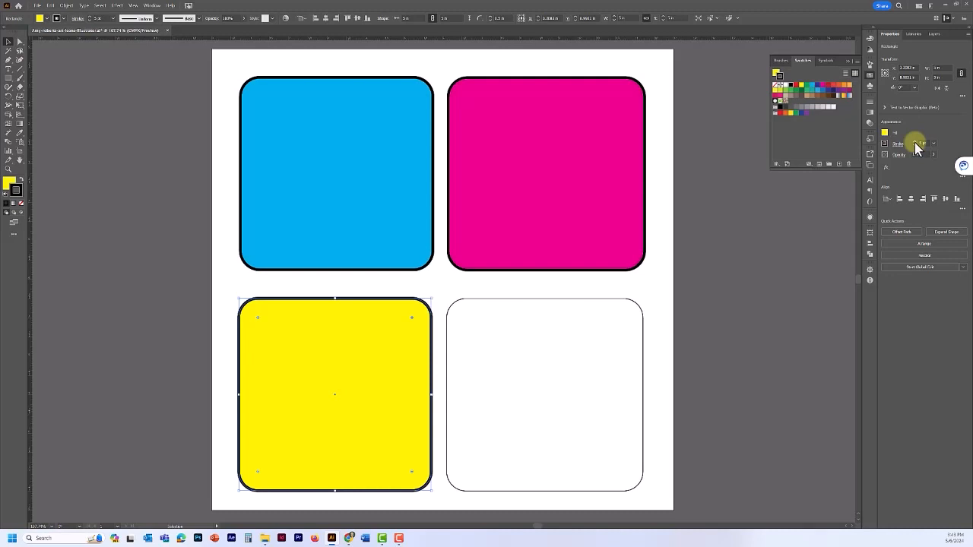
Step: Select the lower-right rounded square and set its stroke weight to 5 pt
click(552, 304)
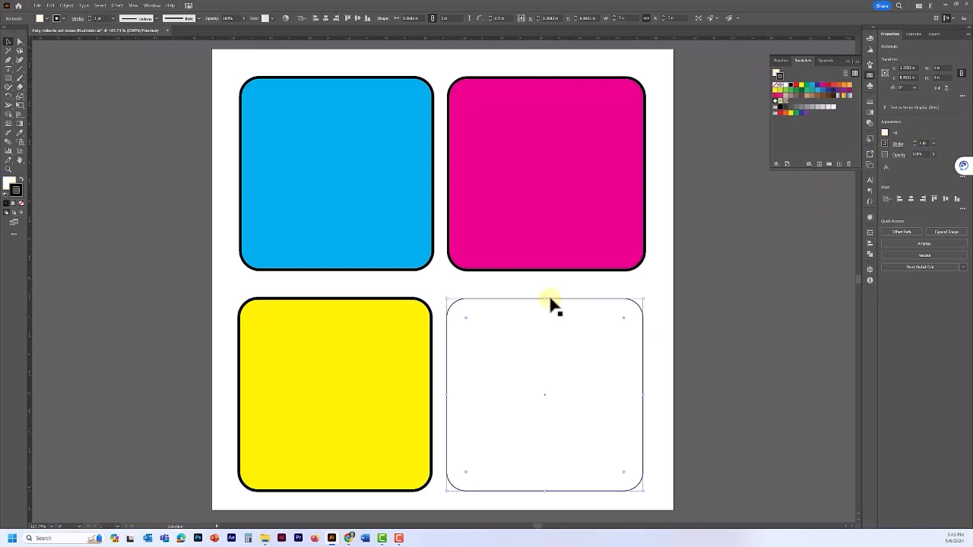
click(916, 142)
click(915, 142)
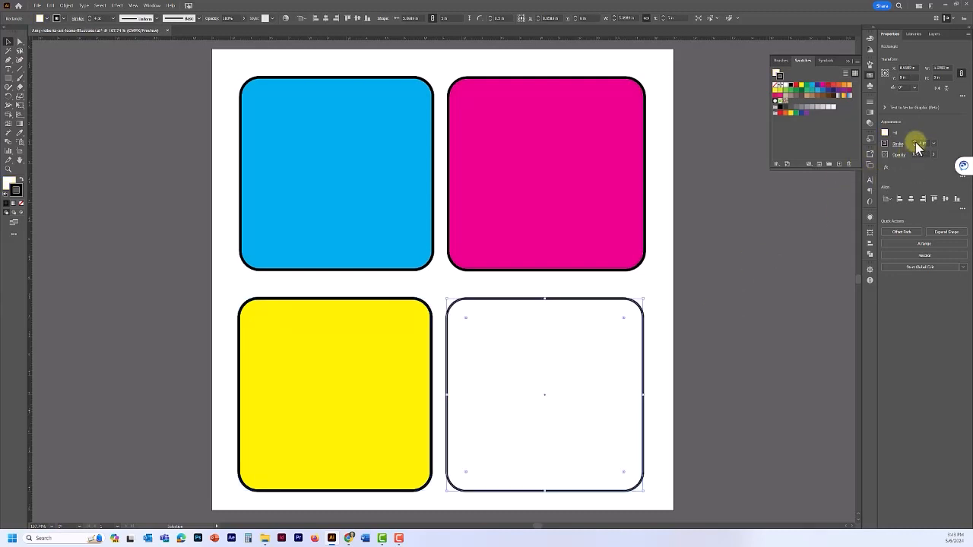
click(915, 142)
click(916, 143)
Step: Fill the lower-right rounded square with orange from the swatches
click(777, 74)
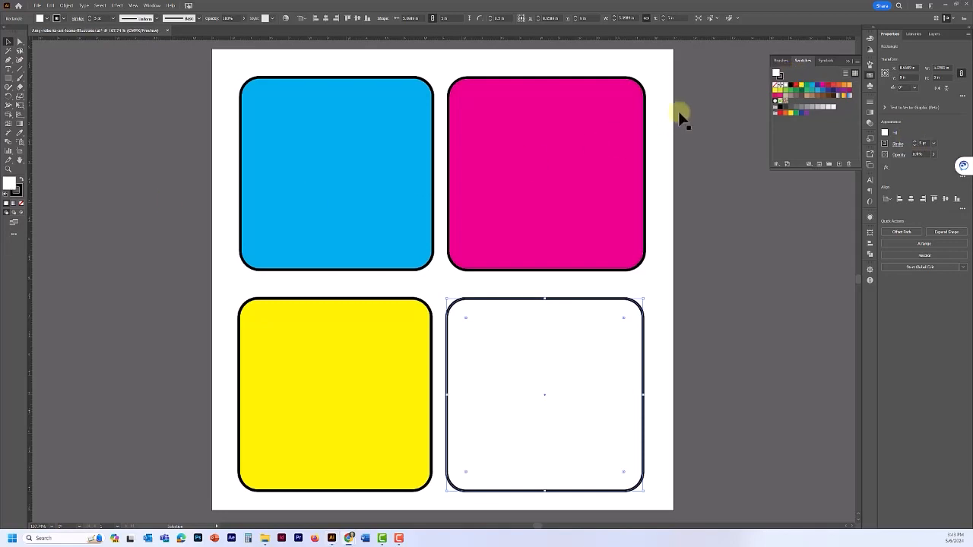
click(850, 85)
click(845, 86)
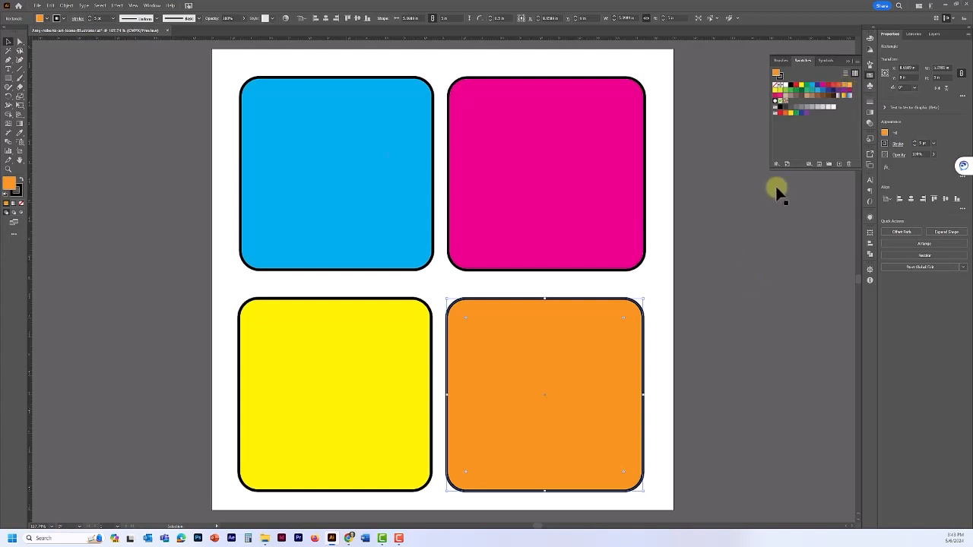
click(849, 62)
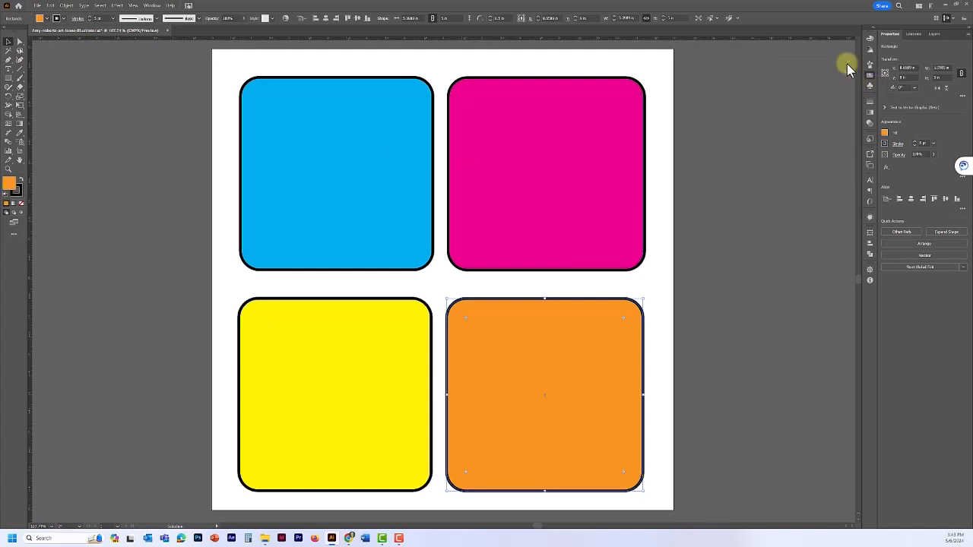
Step: Display the document's layers, expand Layer 1, and widen the layer list so the object names are readable
click(935, 34)
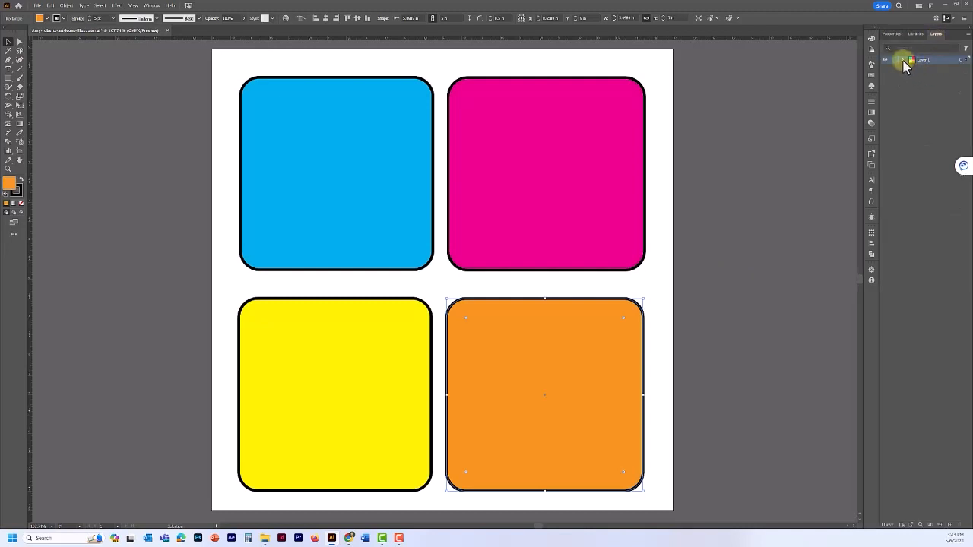
click(904, 61)
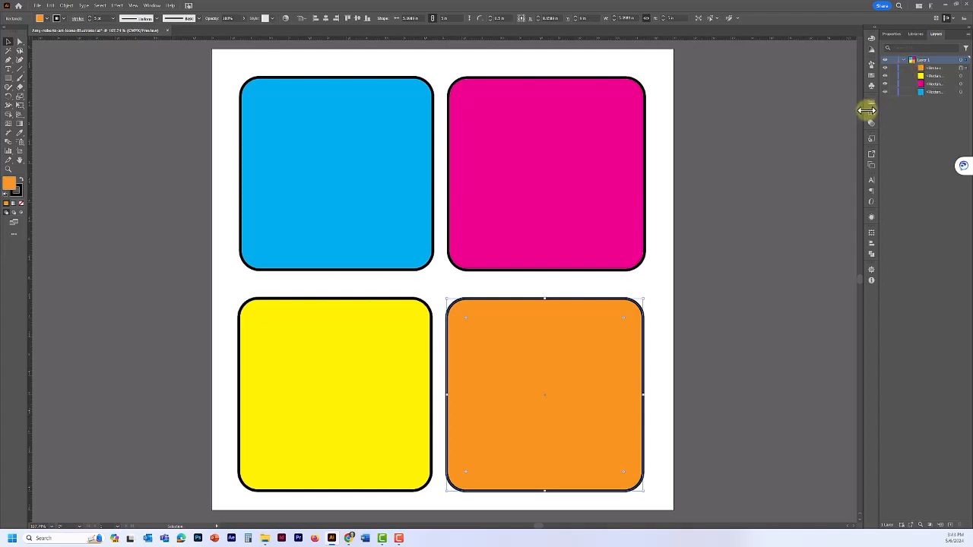
mouse_move(864, 104)
mouse_down()
mouse_move(818, 115)
mouse_move(852, 110)
mouse_up()
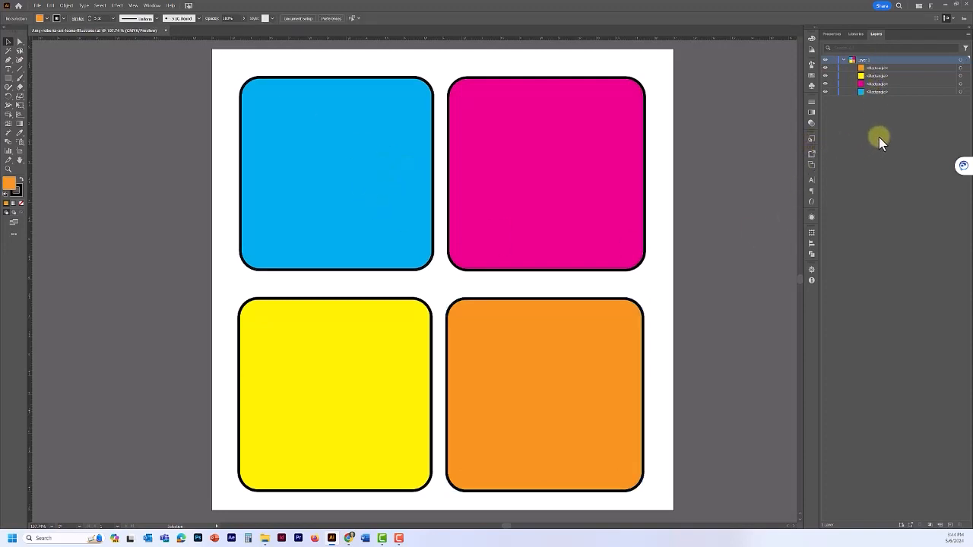
Step: Hide and show the yellow rectangle in the layer list, and lock and unlock it
click(825, 76)
click(826, 76)
click(826, 76)
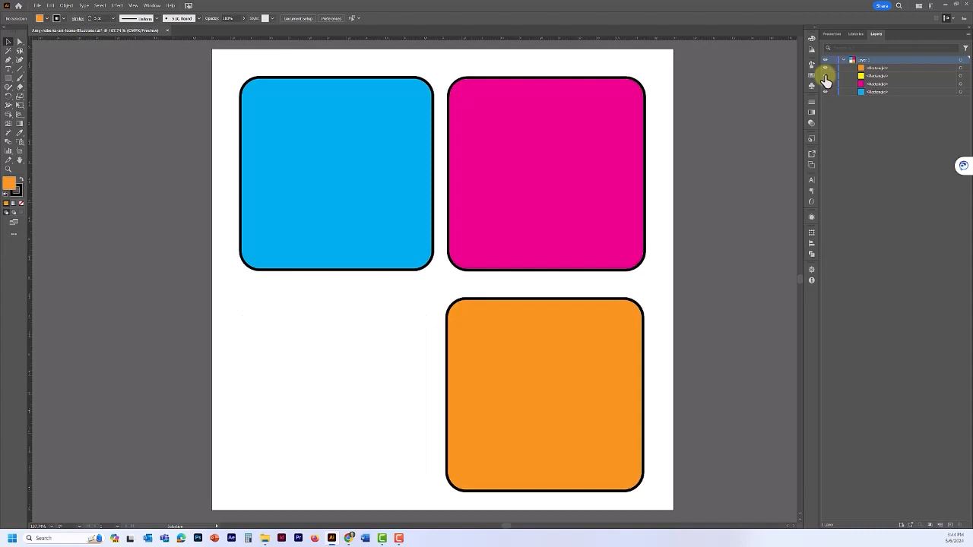
click(826, 76)
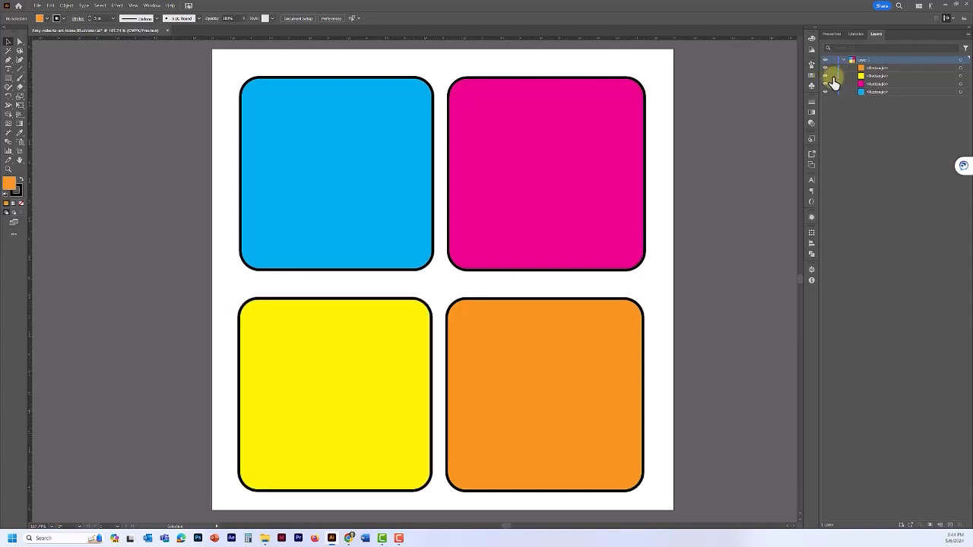
click(834, 76)
click(834, 76)
Step: Rename Layer 1 as Backgrounds
double_click(864, 59)
click(876, 129)
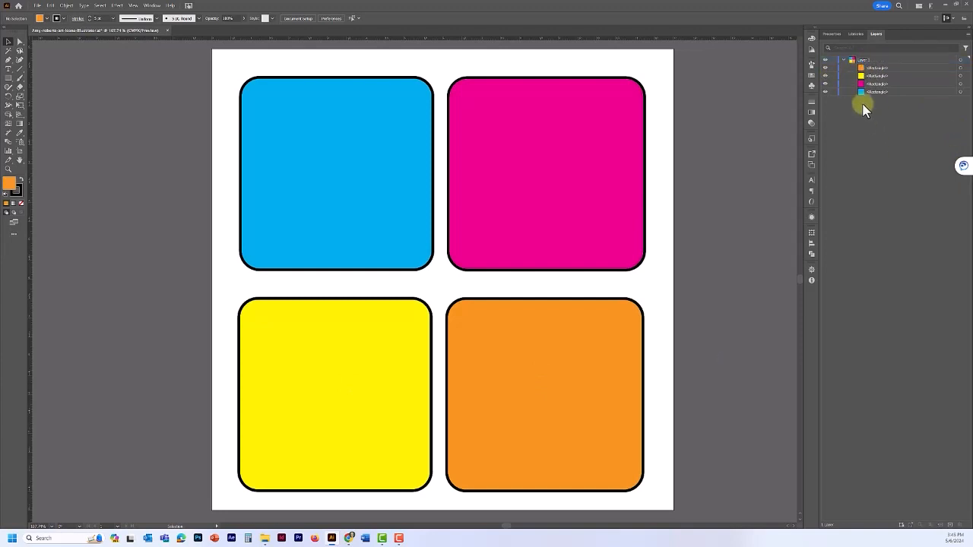
click(863, 61)
double_click(864, 60)
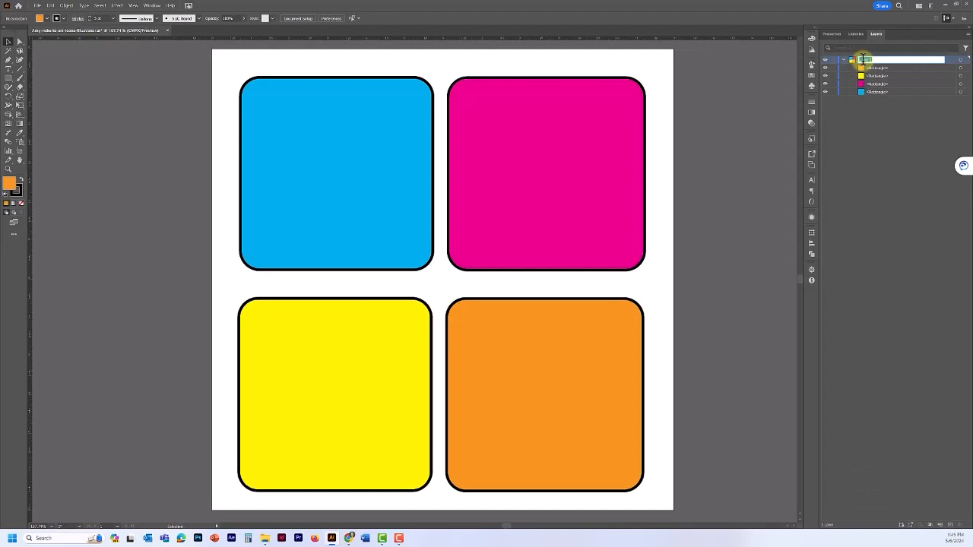
key(BackSpace)
text(Backgrounds)
click(875, 143)
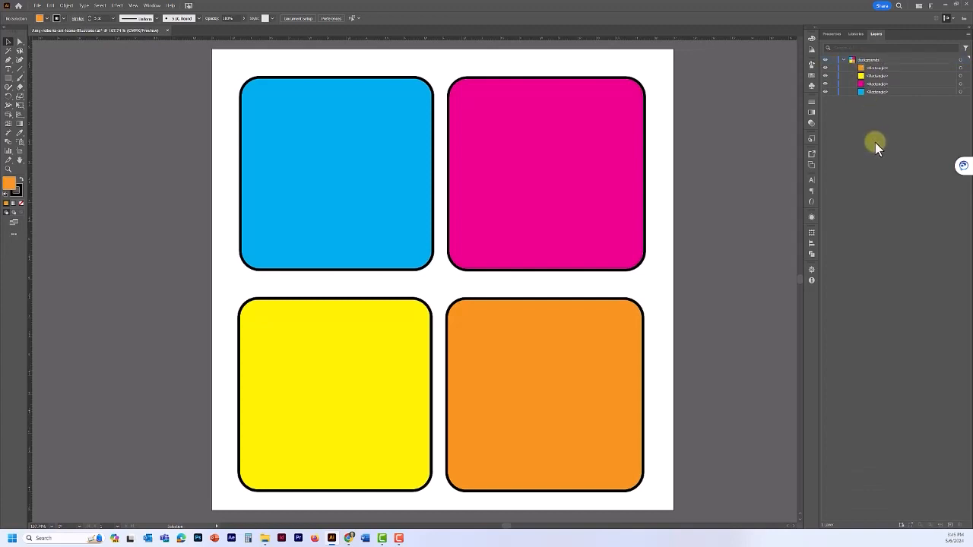
Step: Review the Backgrounds layer's options, and lock and collapse the layer
double_click(869, 61)
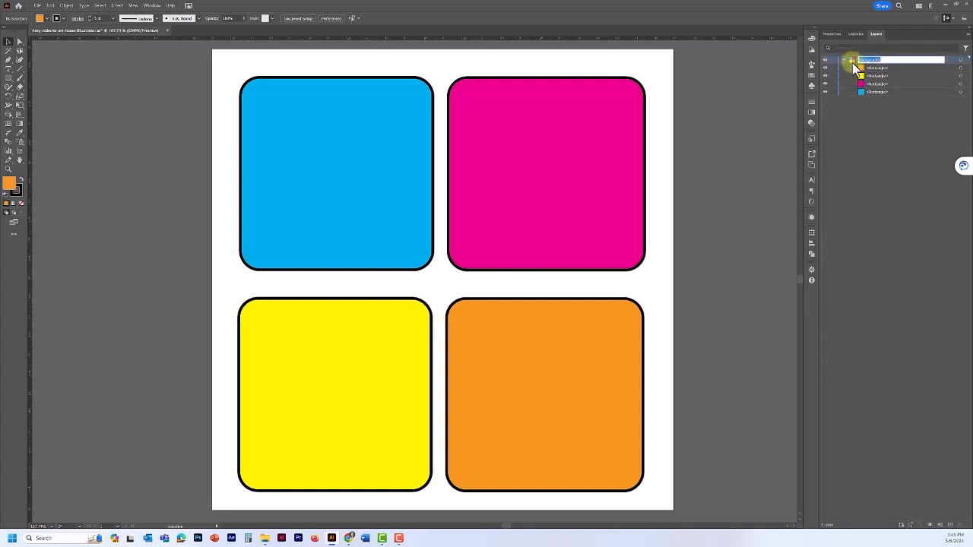
double_click(852, 62)
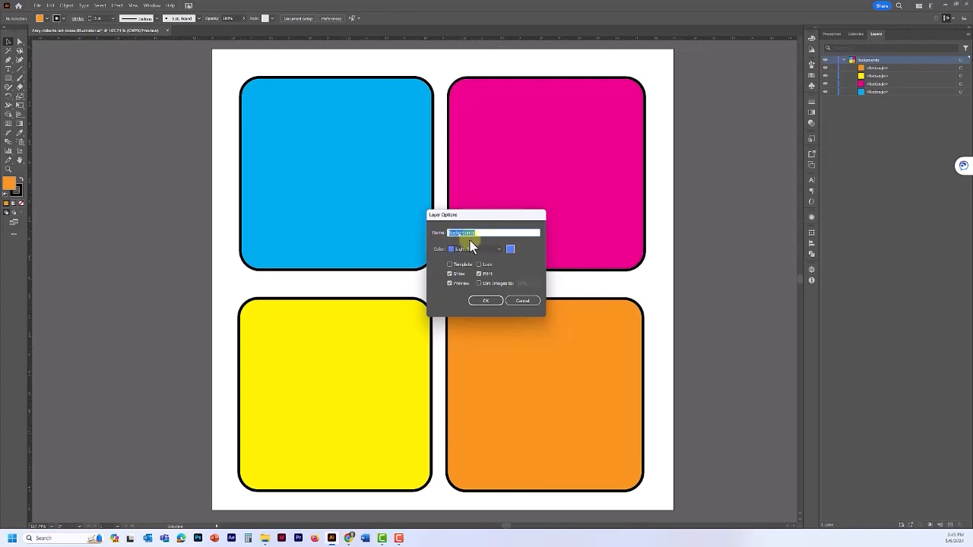
click(487, 302)
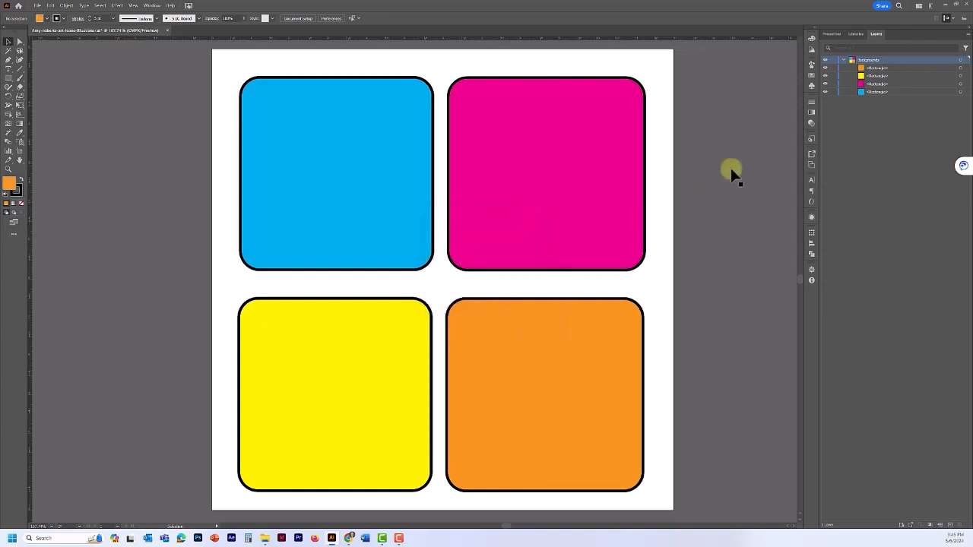
double_click(872, 60)
click(832, 61)
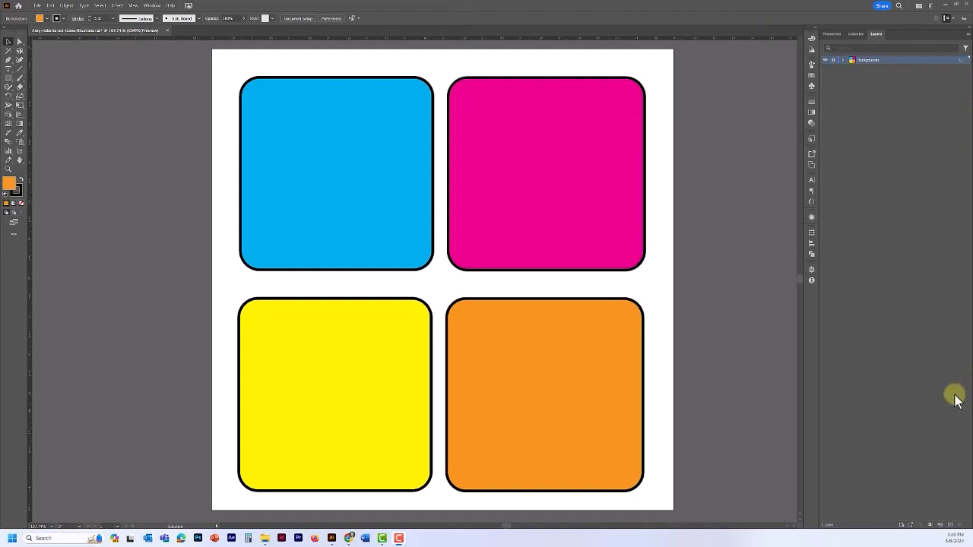
Step: Add a new layer named Icons with the layer color Green
click(950, 526)
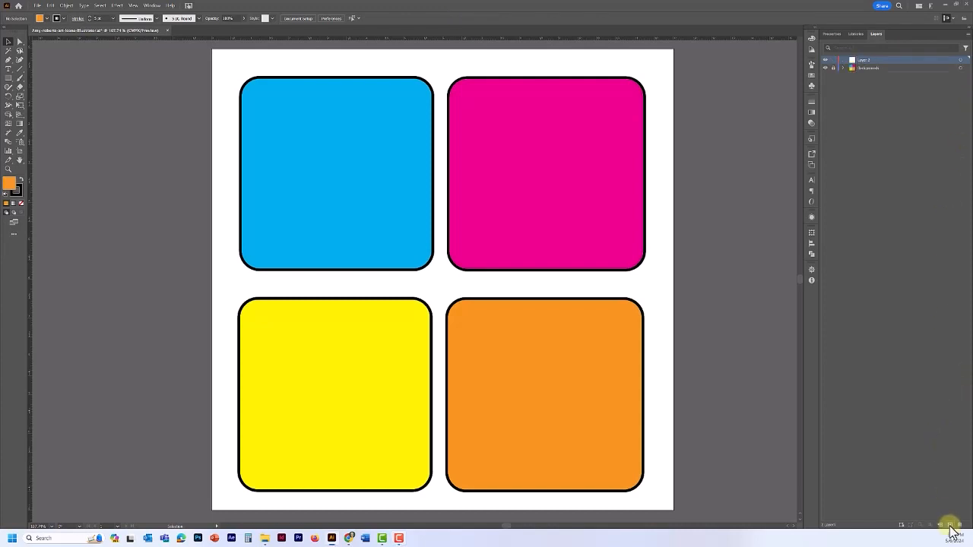
double_click(853, 61)
text(Icons)
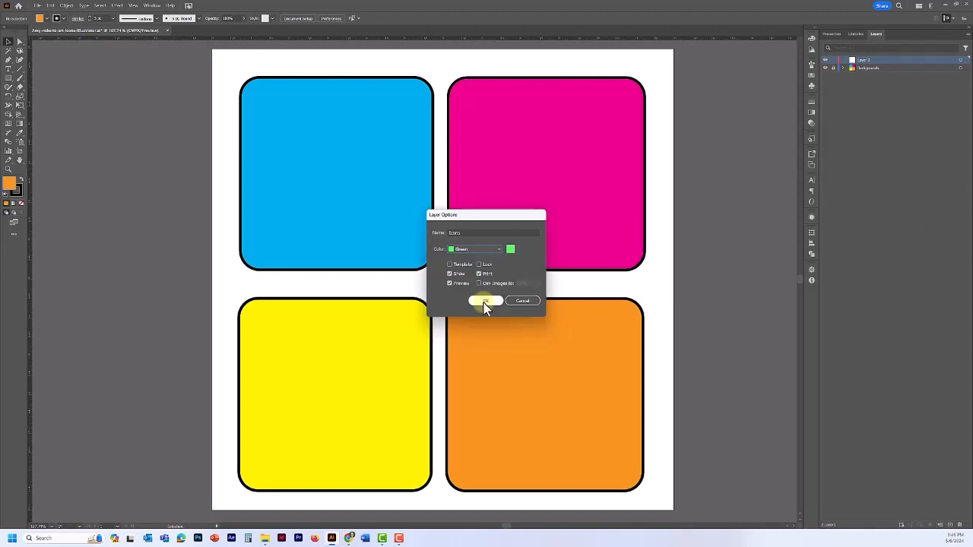
click(485, 301)
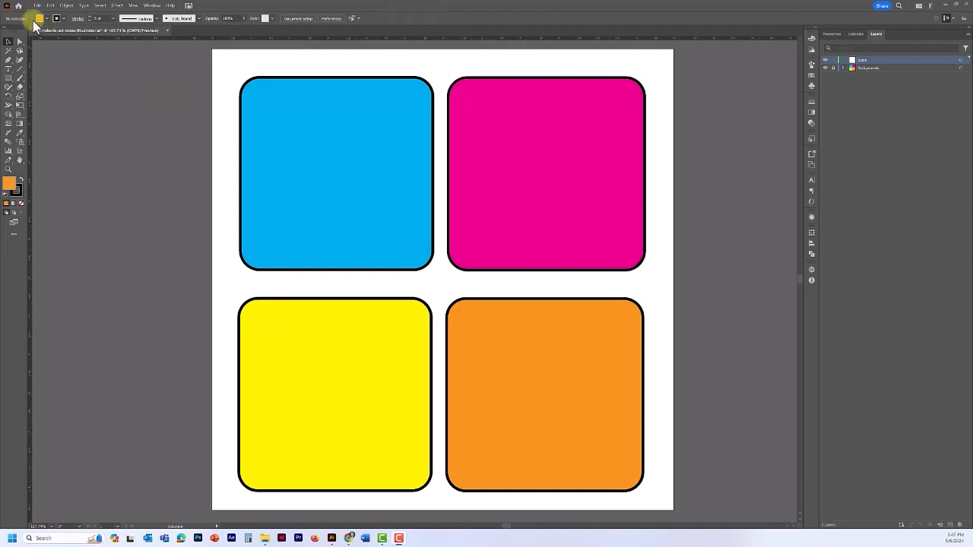
Step: Fit the artboard in the window, start placing a file, and browse to the Icons folder inside AI24 RF Files and Icons-AI24-RF
click(133, 6)
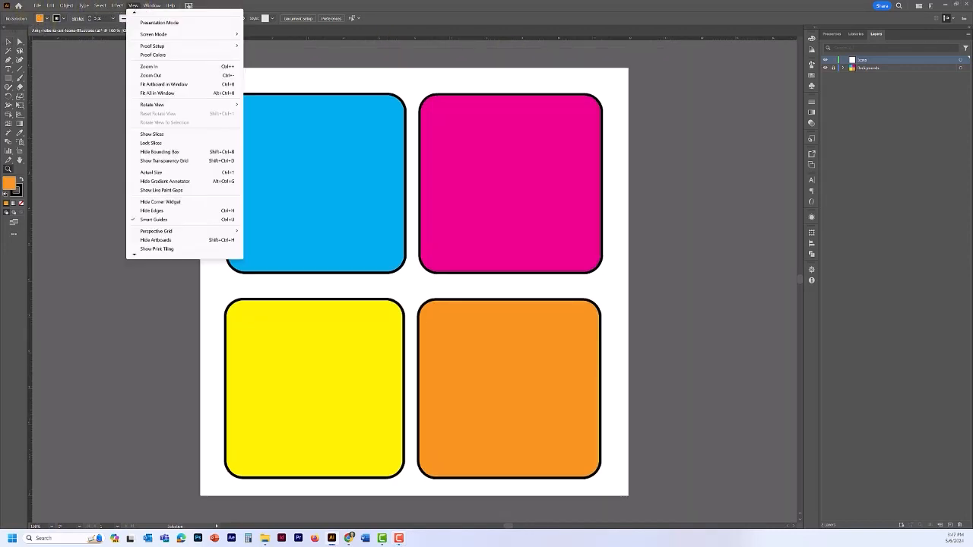
click(154, 84)
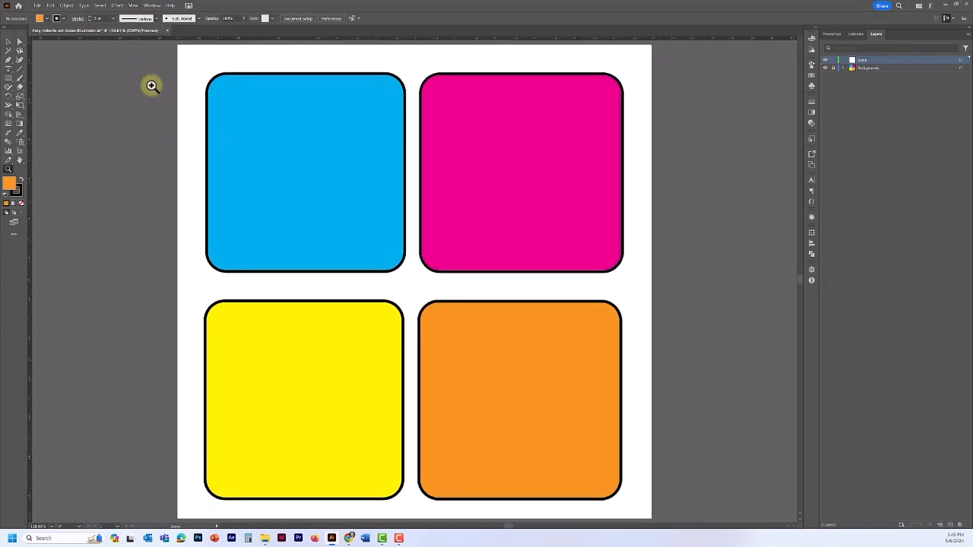
click(37, 6)
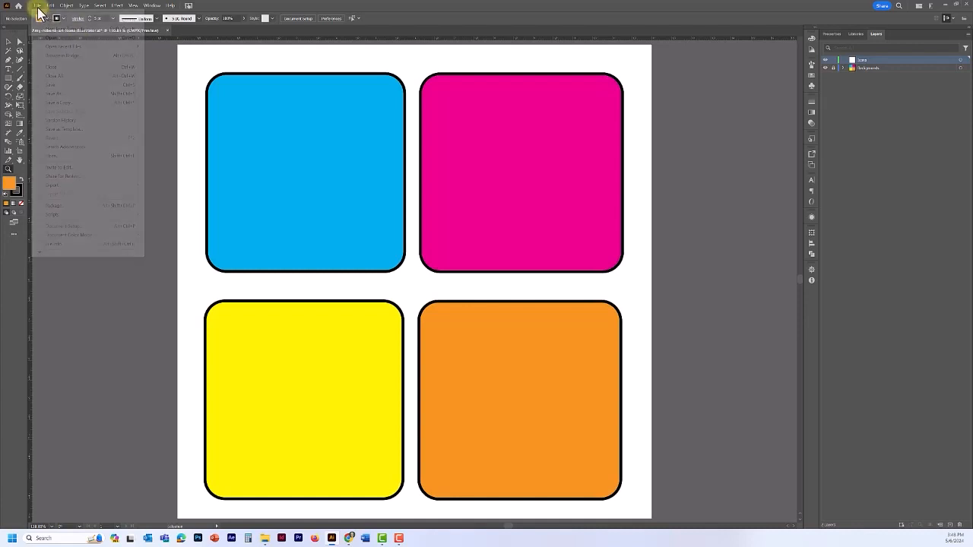
click(47, 157)
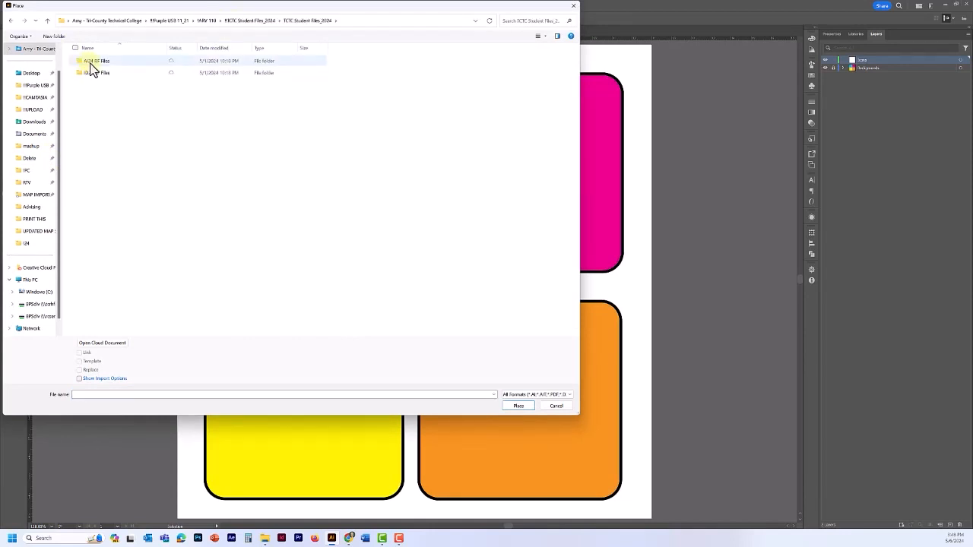
double_click(89, 61)
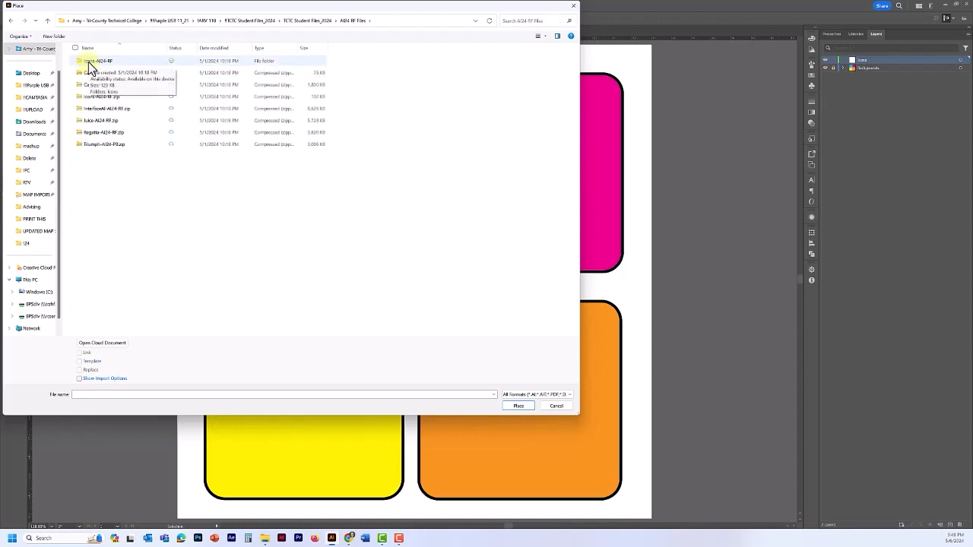
double_click(77, 63)
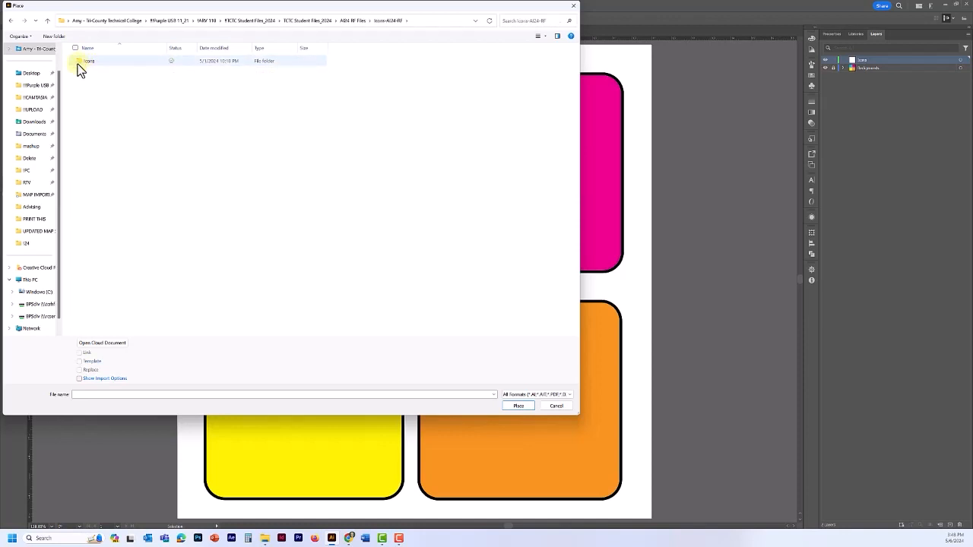
double_click(77, 61)
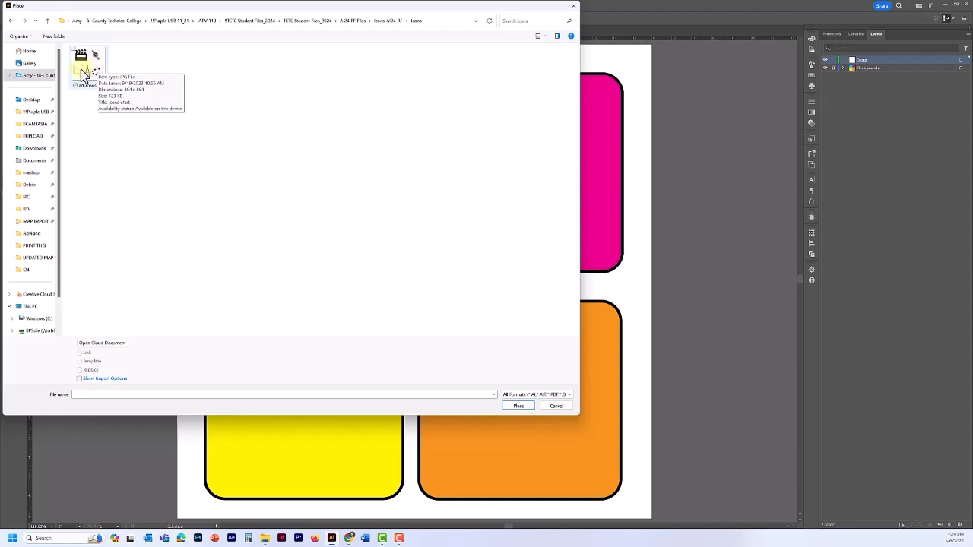
Step: Place art-icons.jpg as a linked template and hide the template layer
click(82, 73)
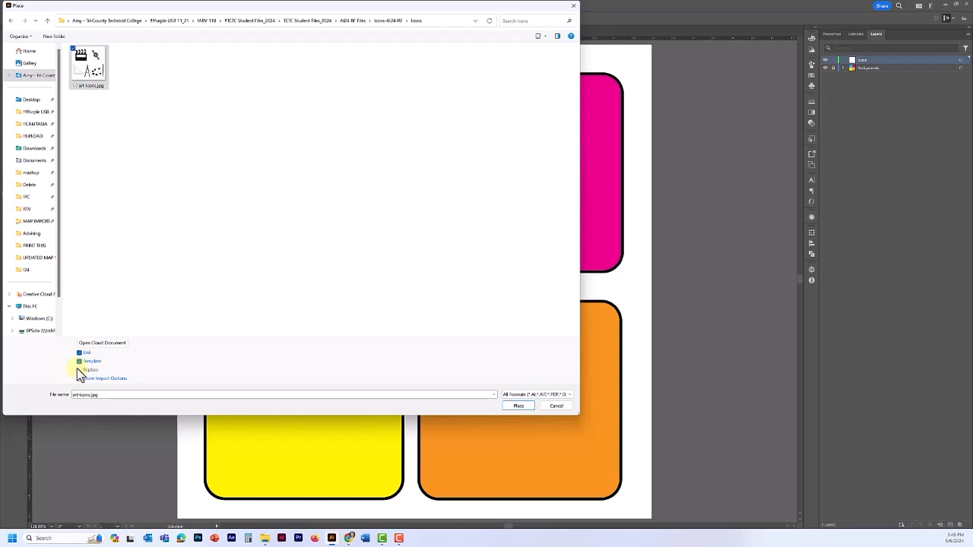
click(517, 405)
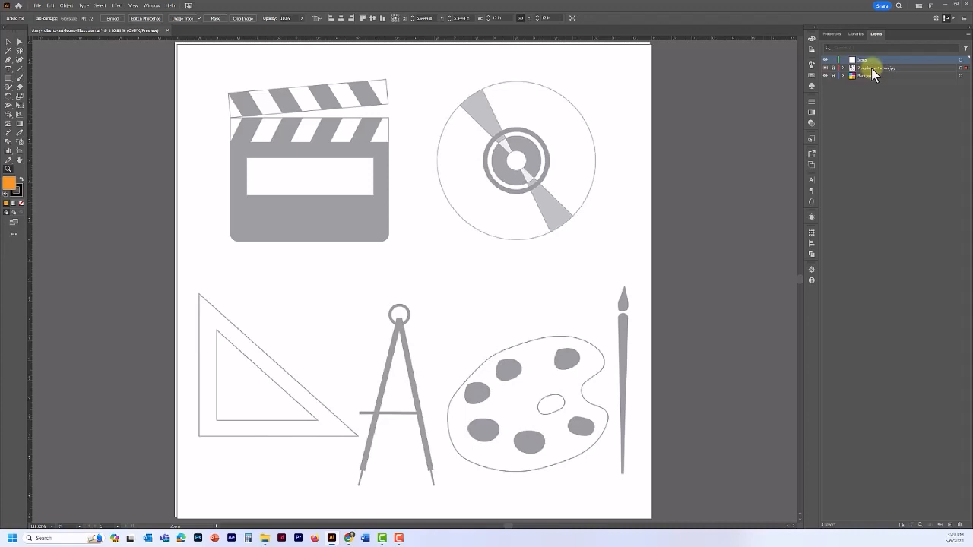
click(826, 75)
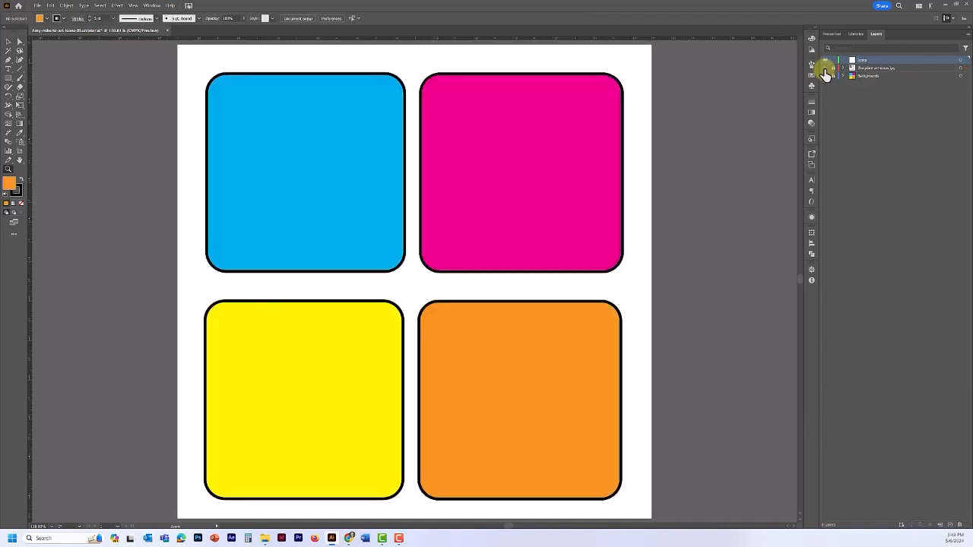
Step: Show the template layer over the backgrounds and set its images to dim to 20%
click(826, 75)
click(826, 75)
click(826, 75)
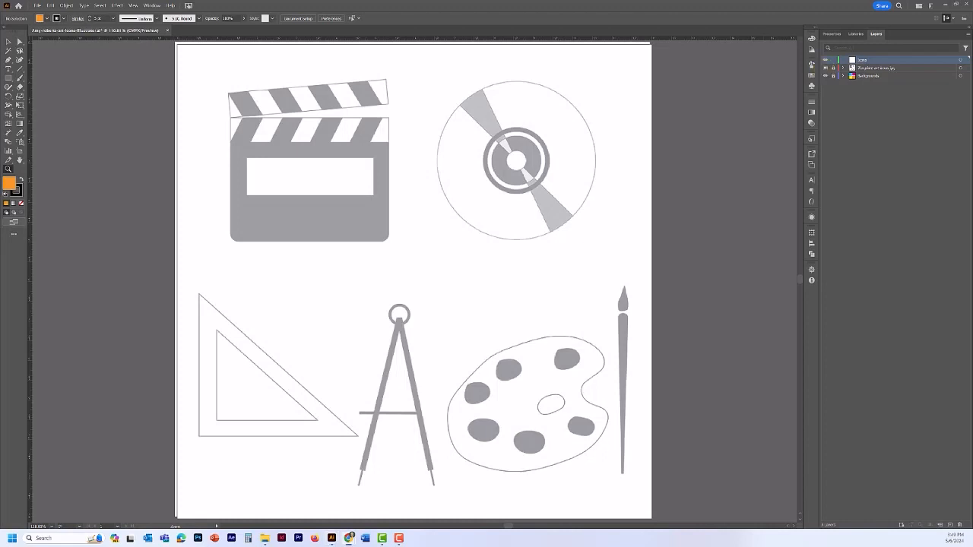
double_click(850, 68)
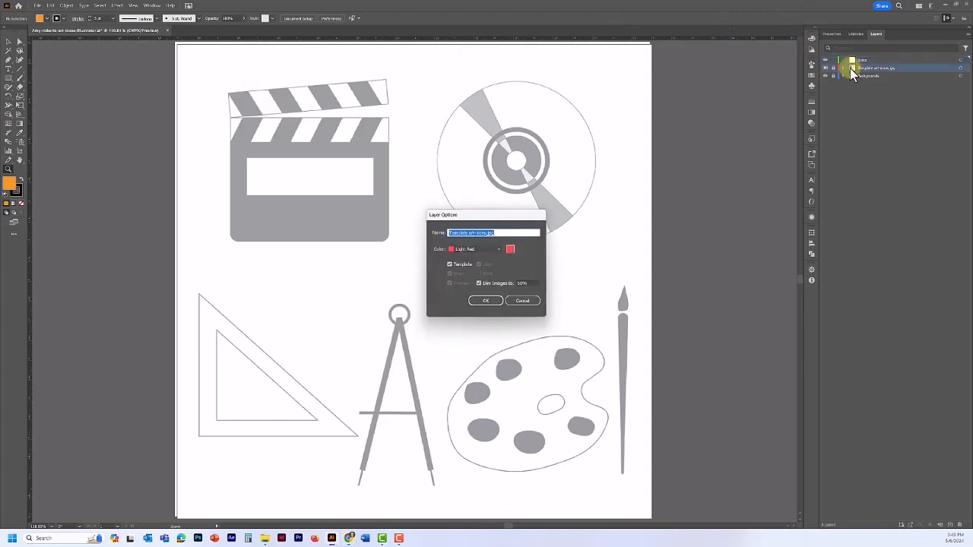
double_click(522, 282)
text(80)
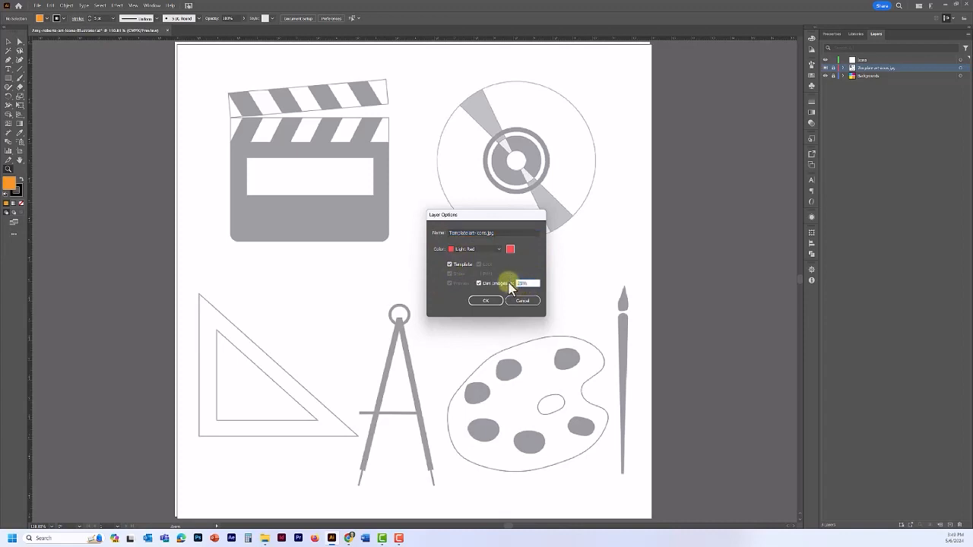
click(486, 302)
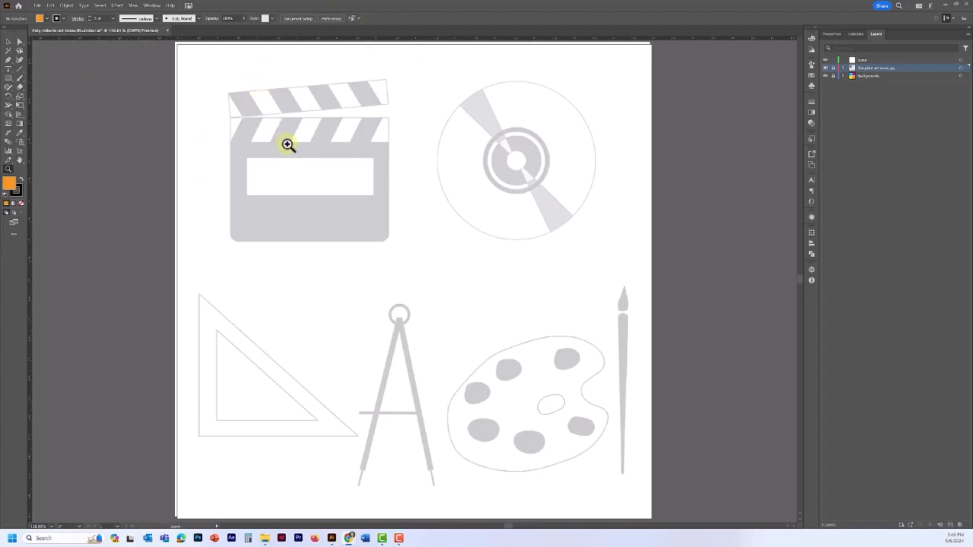
Step: Set up the Rectangle tool for tracing the clapperboard, with default colors restored and the fill changed to none, keeping a black stroke
click(257, 185)
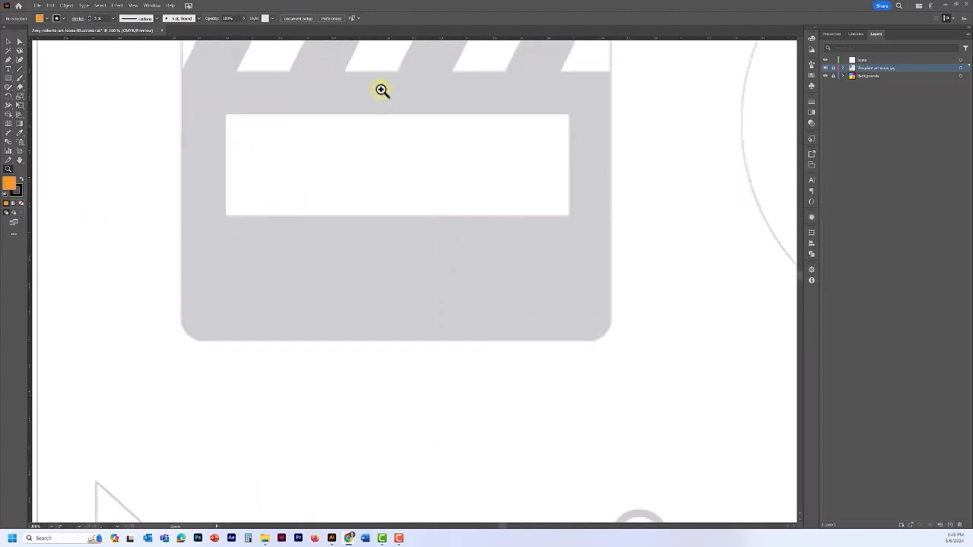
key(space)
drag(383, 76, 403, 232)
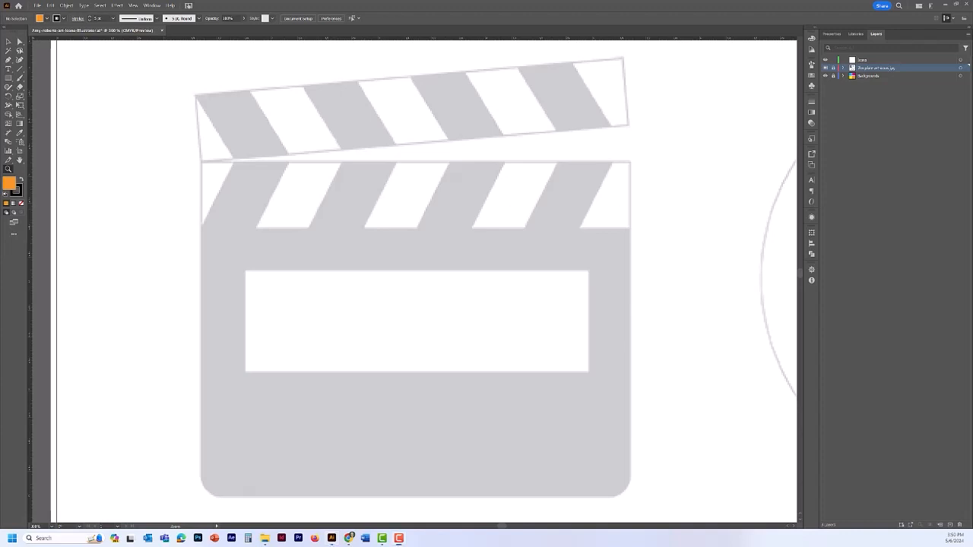
drag(8, 77, 34, 79)
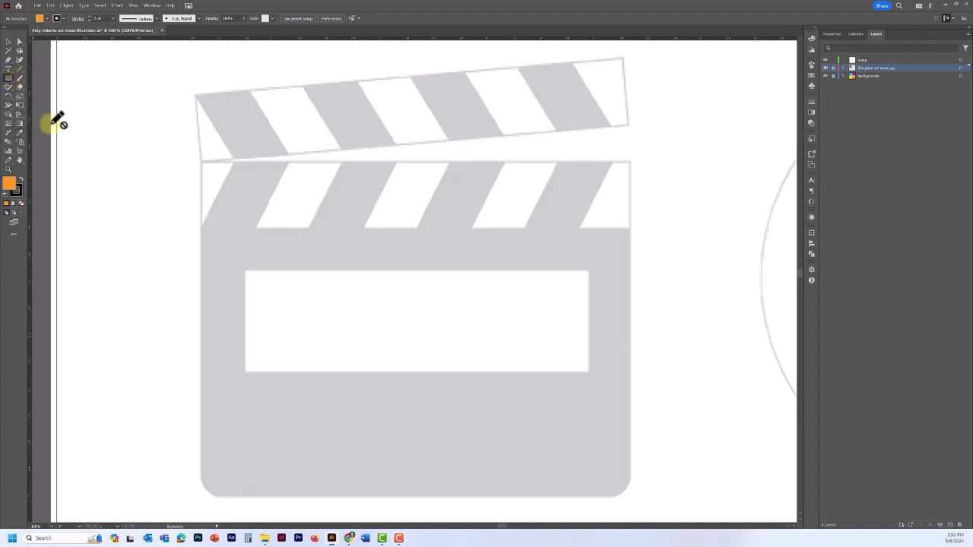
click(5, 195)
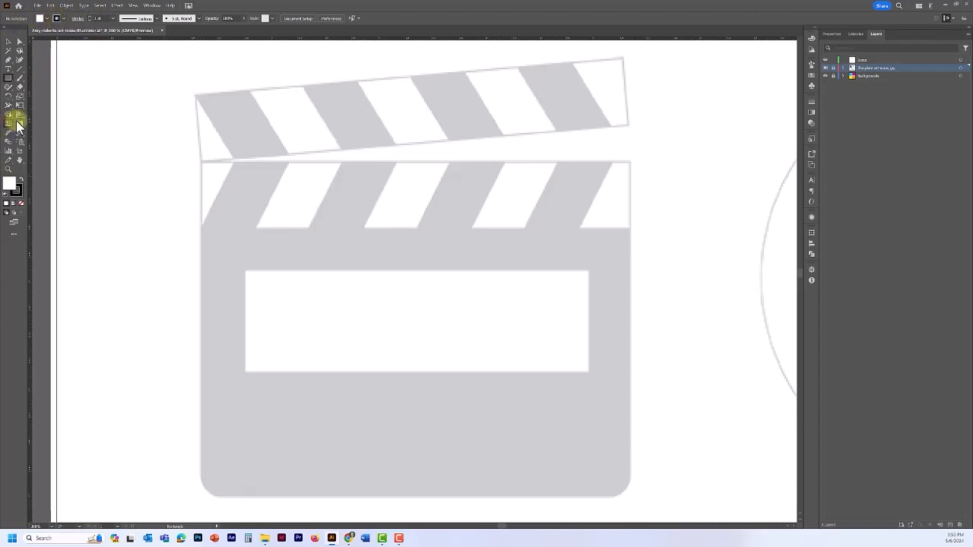
click(23, 205)
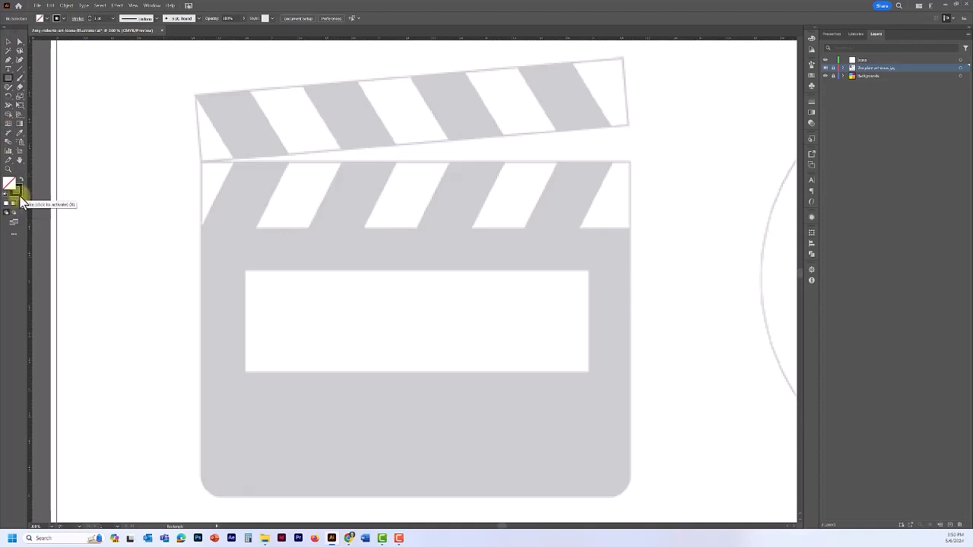
click(18, 191)
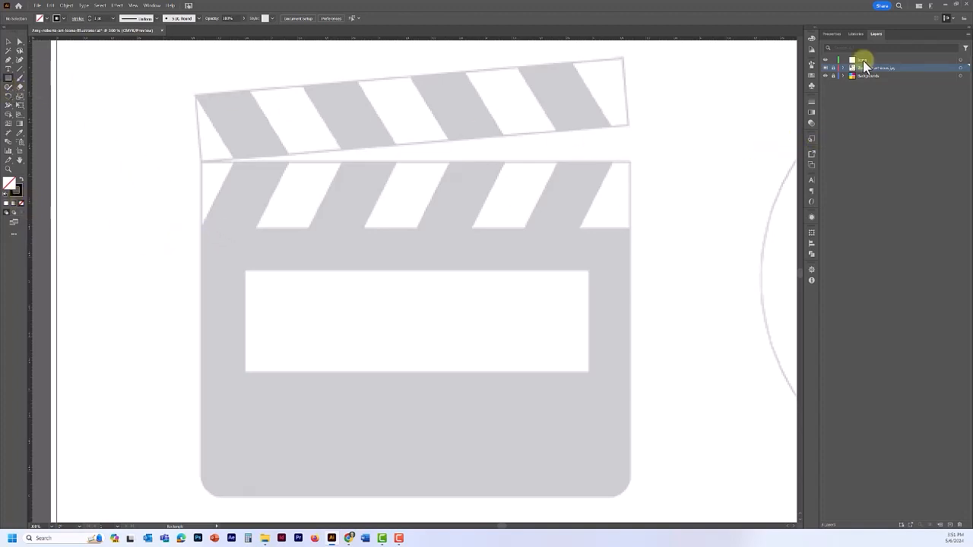
Step: On the Icons layer, draw a rectangle over the clapperboard body and size it to about 4 in wide and 2.5 in high
click(863, 60)
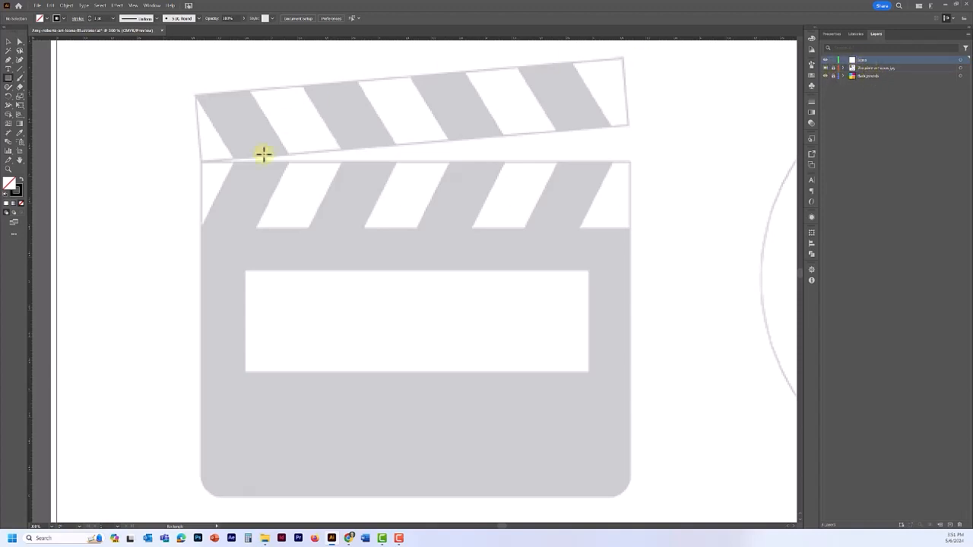
drag(200, 225, 629, 491)
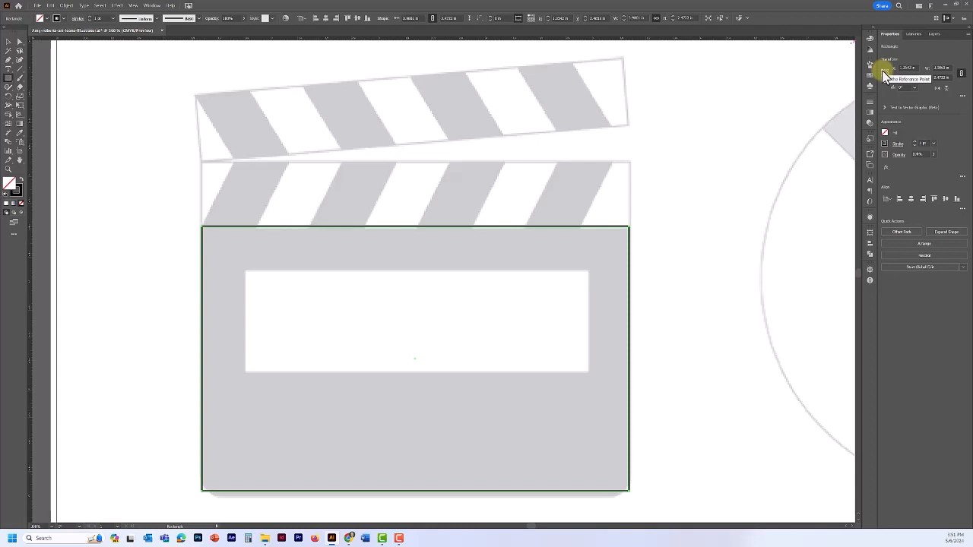
click(940, 69)
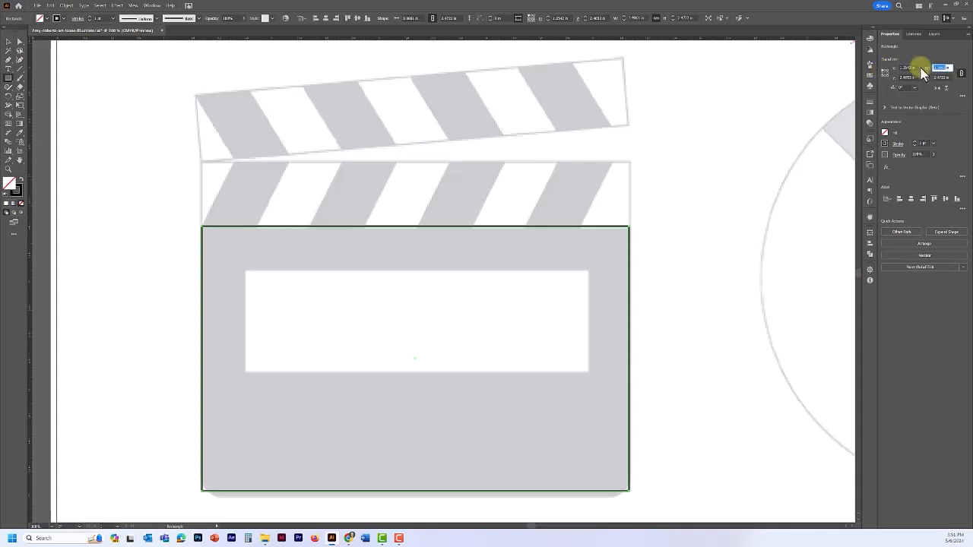
text(1in)
key(Tab)
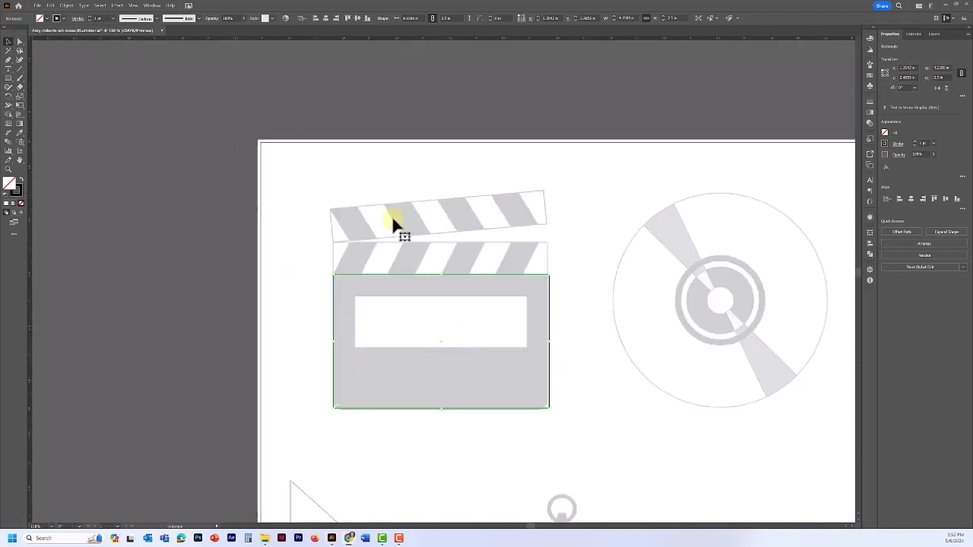
Step: Copy the body rectangle, paste the copy in front, and expand the Icons layer to show both rectangles
click(50, 6)
click(63, 30)
click(51, 7)
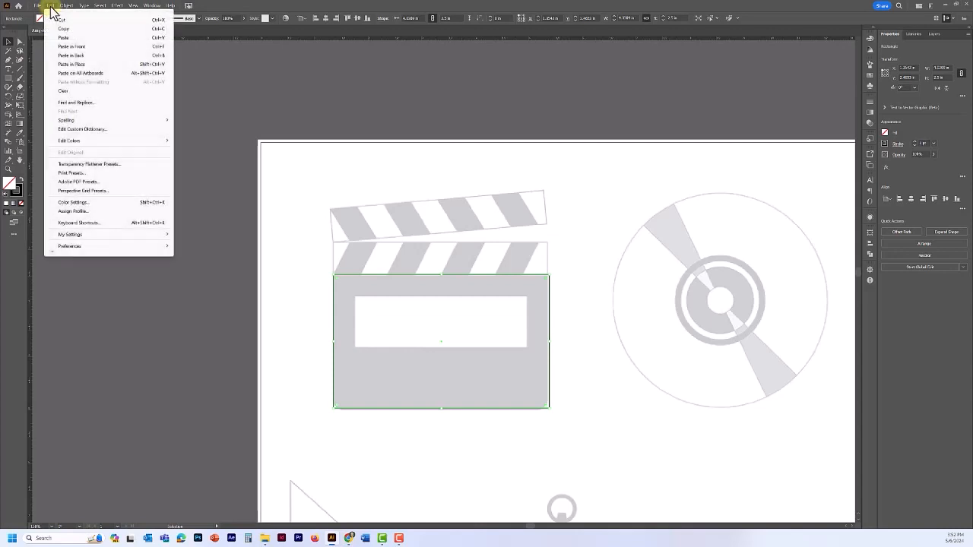
click(65, 47)
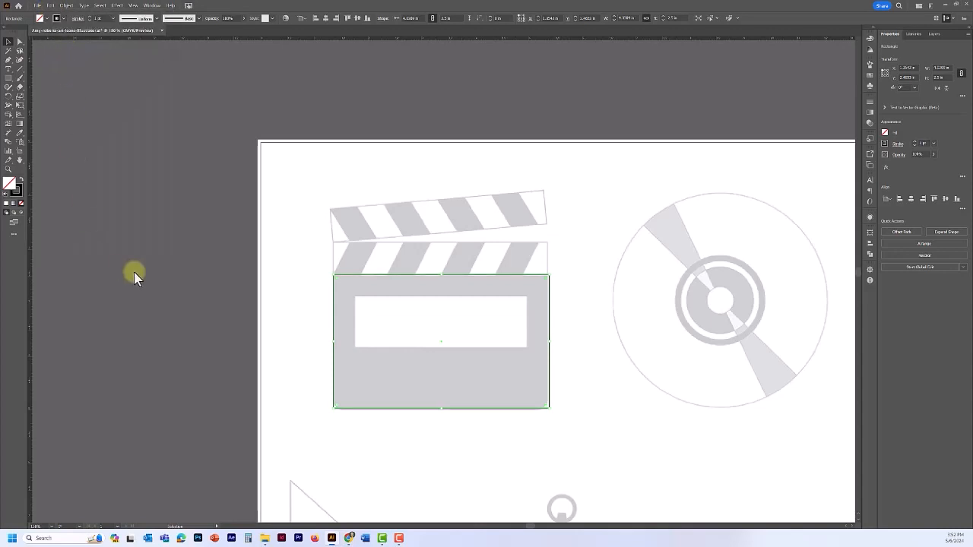
click(935, 34)
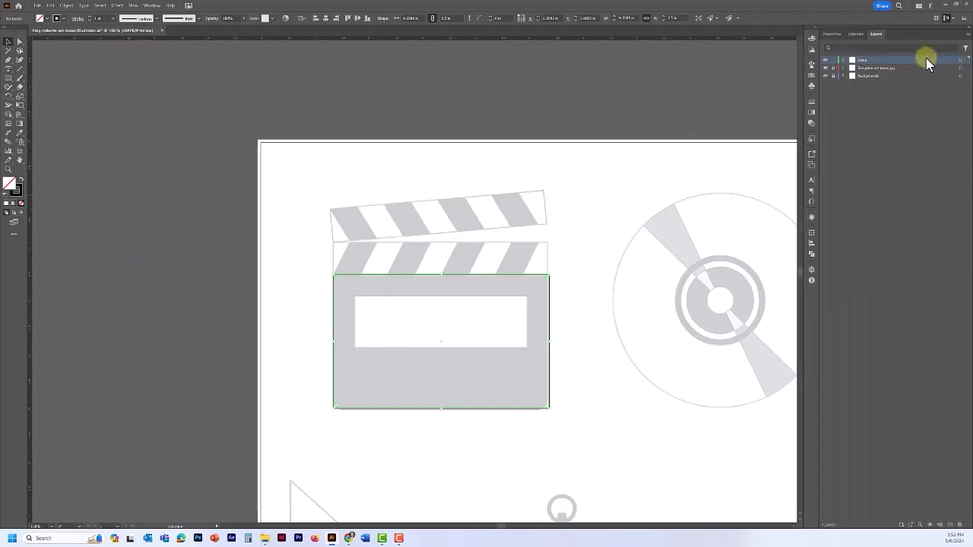
click(843, 60)
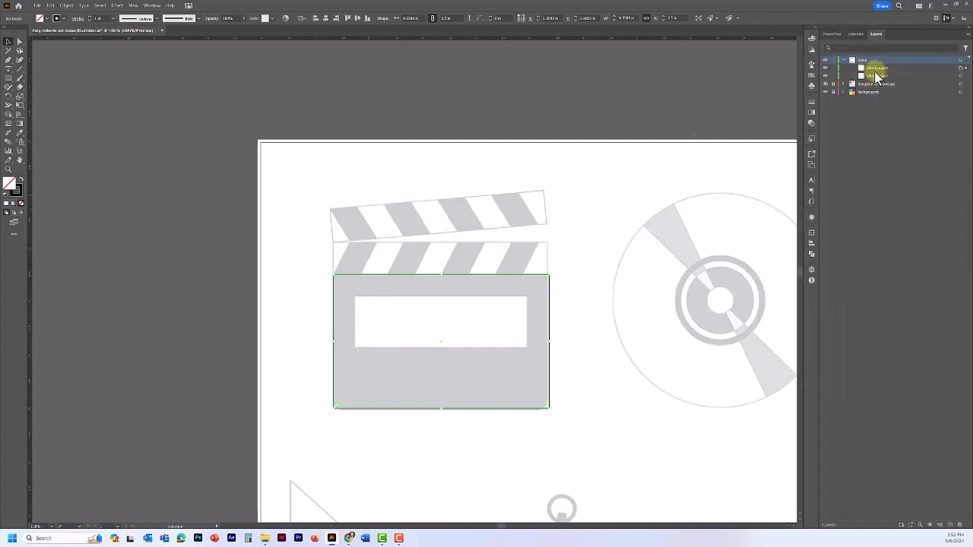
Step: Select the front rectangle and set its height to 0.625 in, keeping its bottom edge in place
click(963, 69)
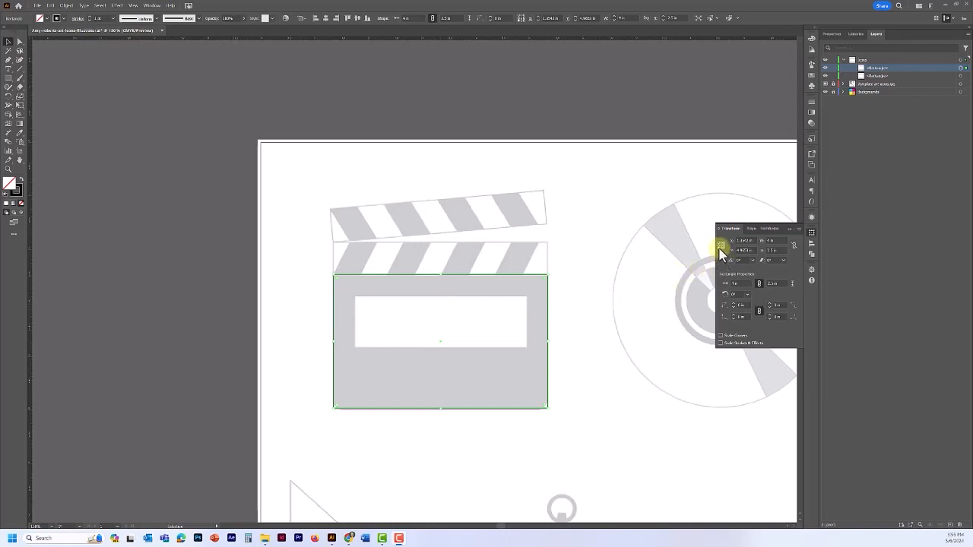
click(783, 249)
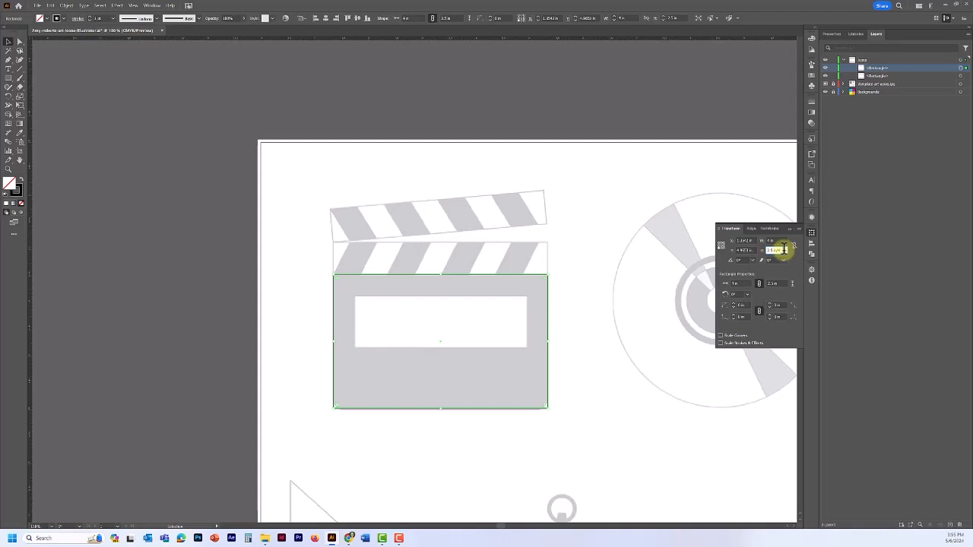
text(0.625)
key(Return)
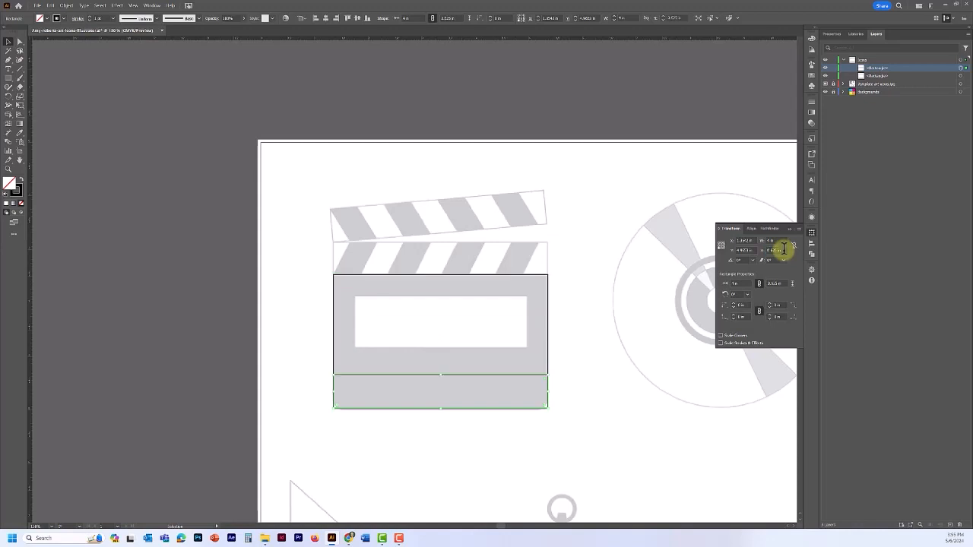
click(633, 340)
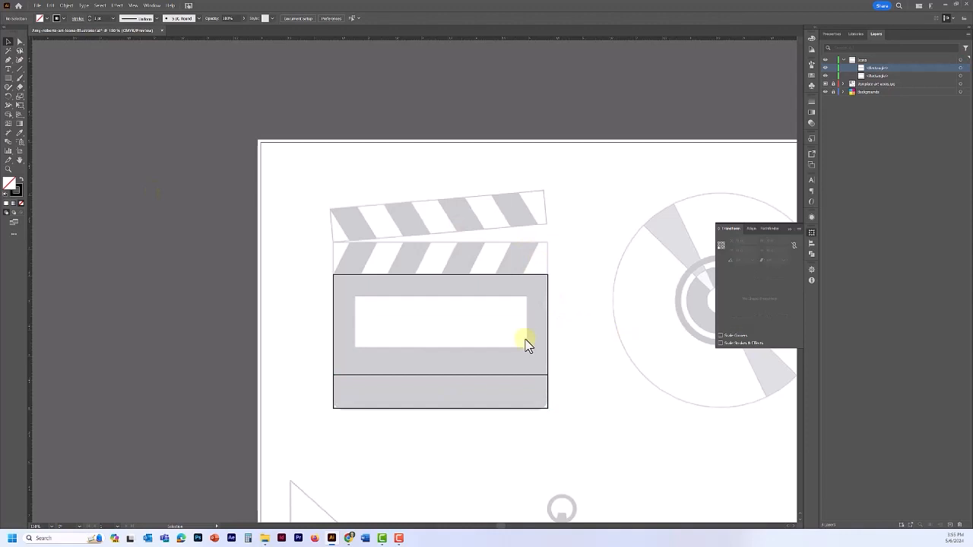
Step: Move the 0.625 in strip straight up so it sits on the body's top edge, over the lower striped bar
click(454, 381)
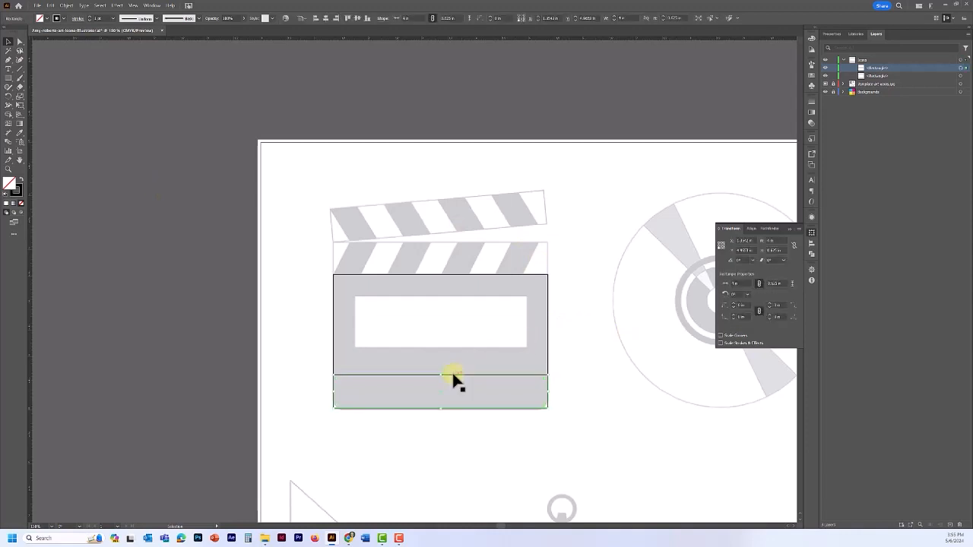
drag(453, 381, 451, 238)
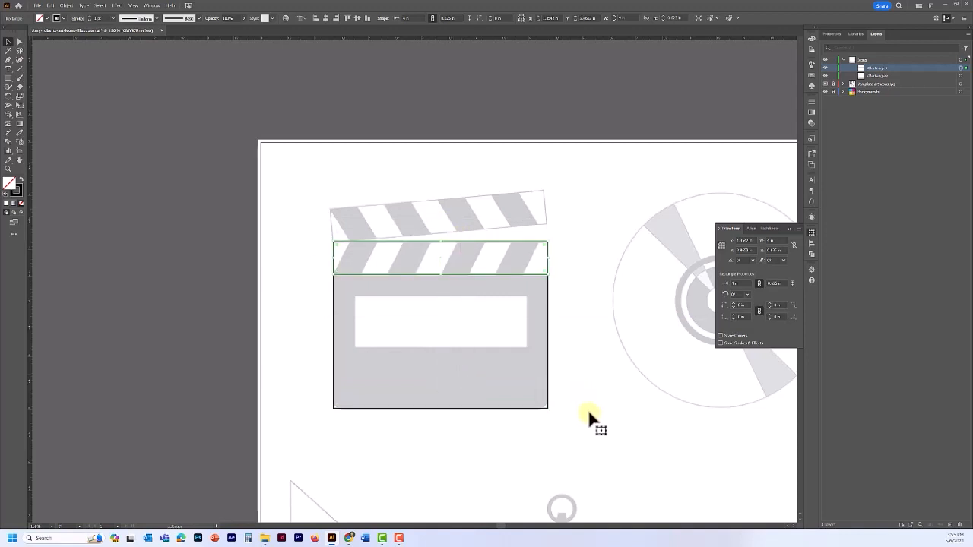
click(590, 413)
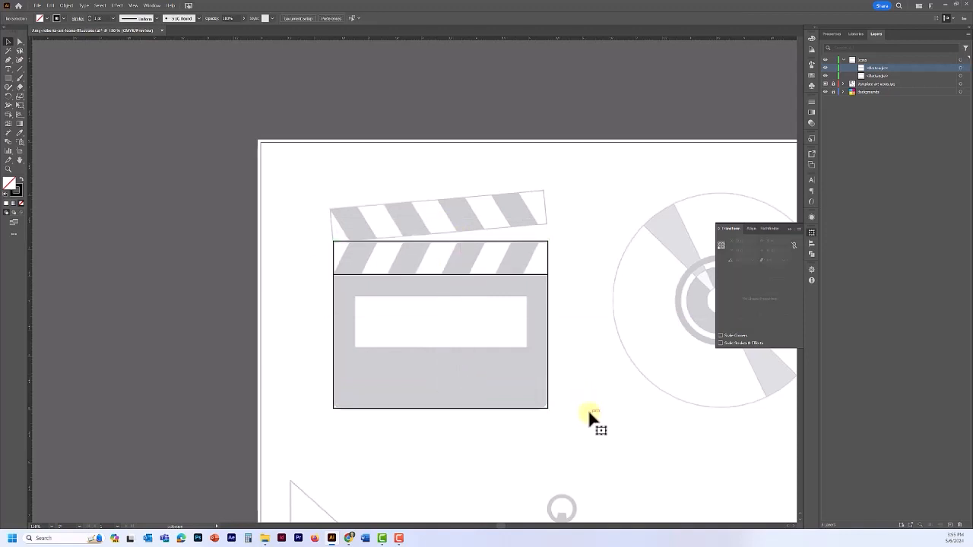
Step: Copy the striped bar's rectangle, paste it in front, and divide the copy's width by 8 from its left edge
click(478, 242)
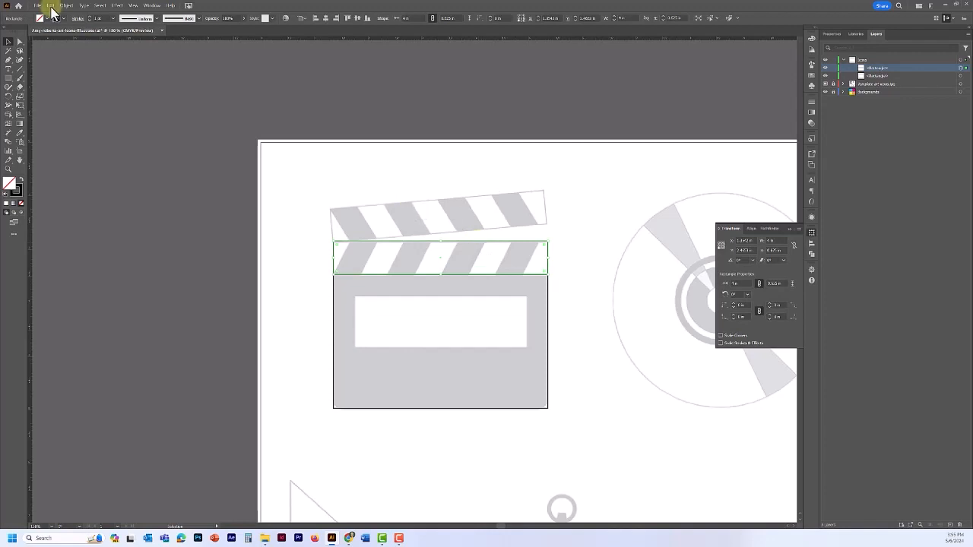
click(50, 6)
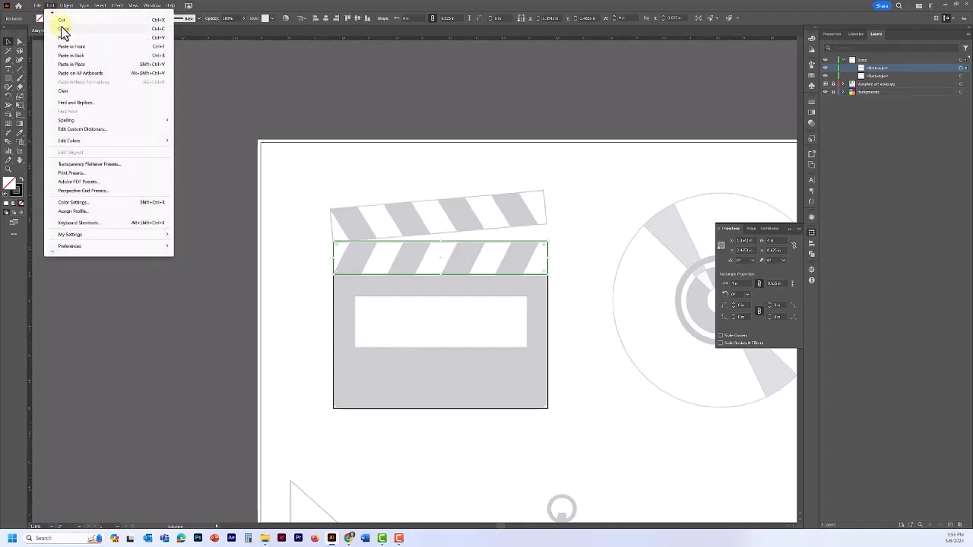
click(63, 29)
click(50, 6)
click(68, 47)
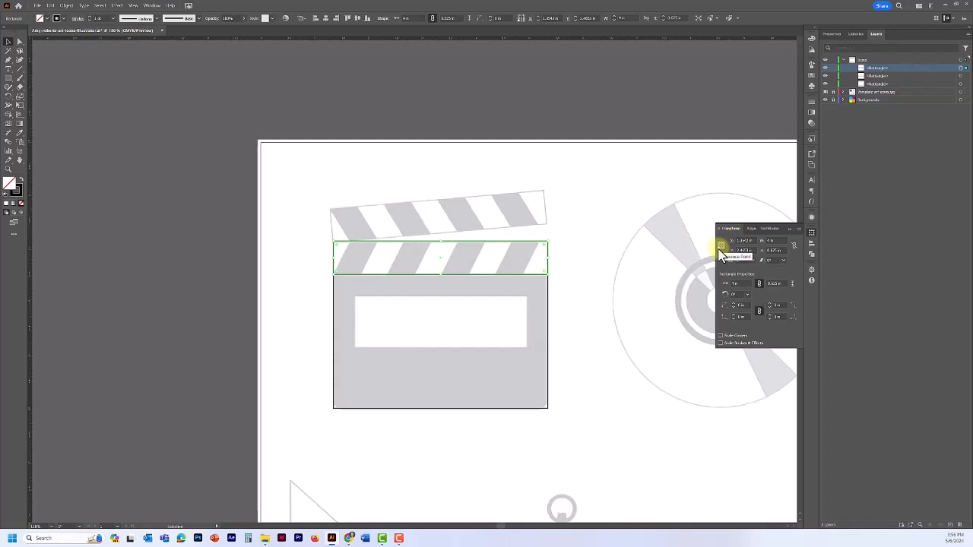
click(780, 241)
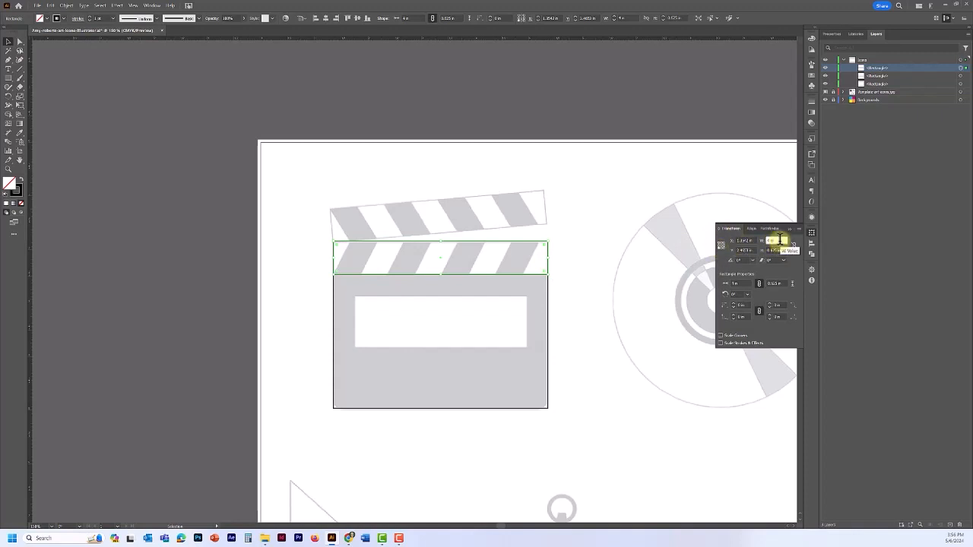
text(/8)
key(Return)
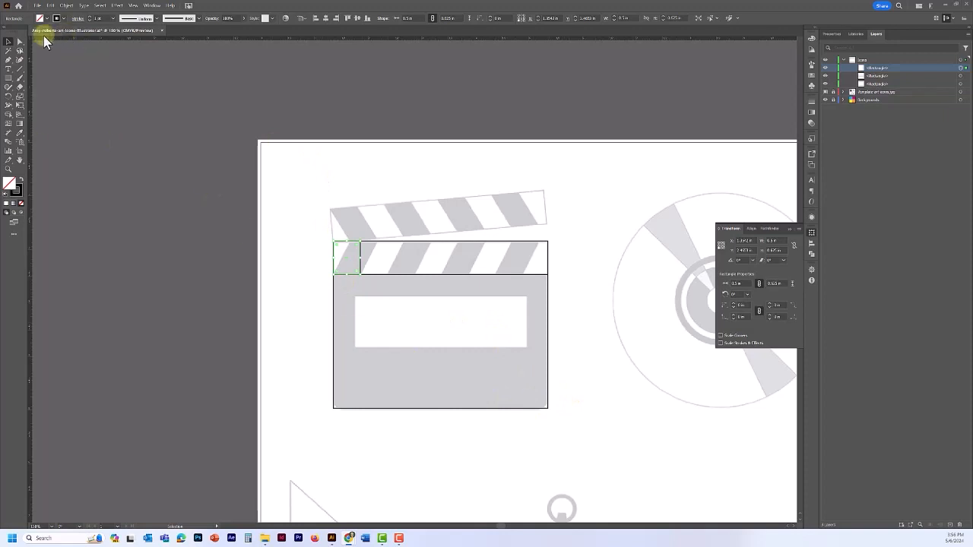
Step: Duplicate the clapperboard's body rectangle by pasting a copy directly in front of it
click(536, 406)
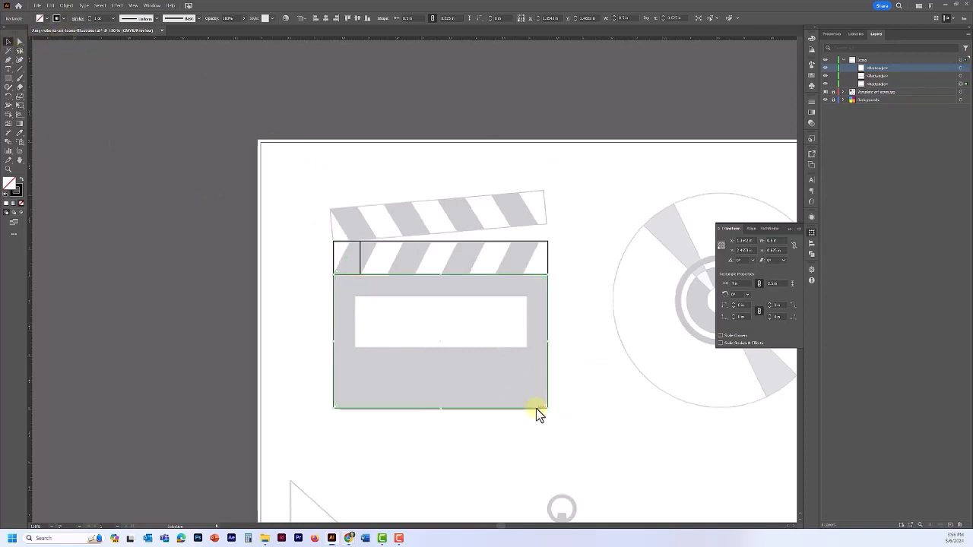
click(50, 5)
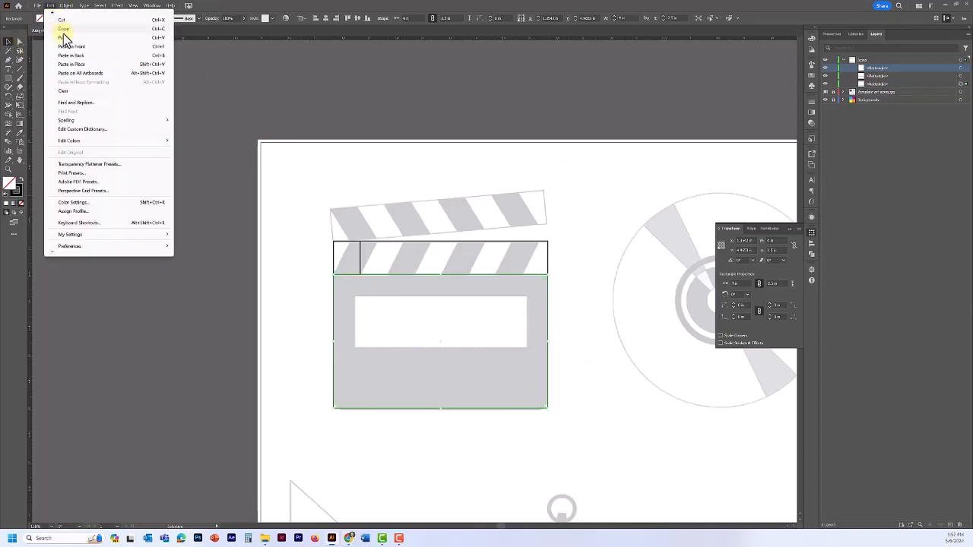
click(68, 47)
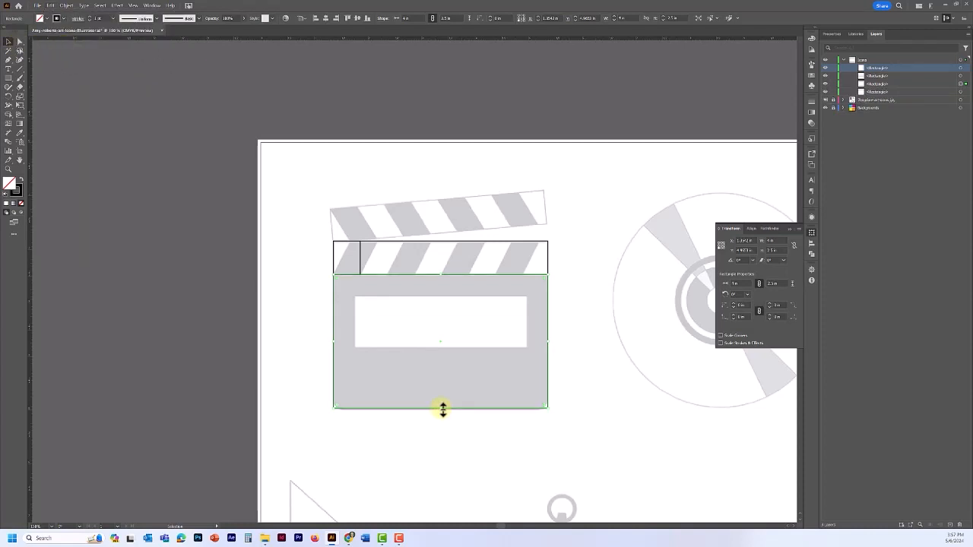
Step: Resize the body copy to about 3.2 in wide and 0.94 in high so it outlines the template's white label area
drag(444, 409, 442, 347)
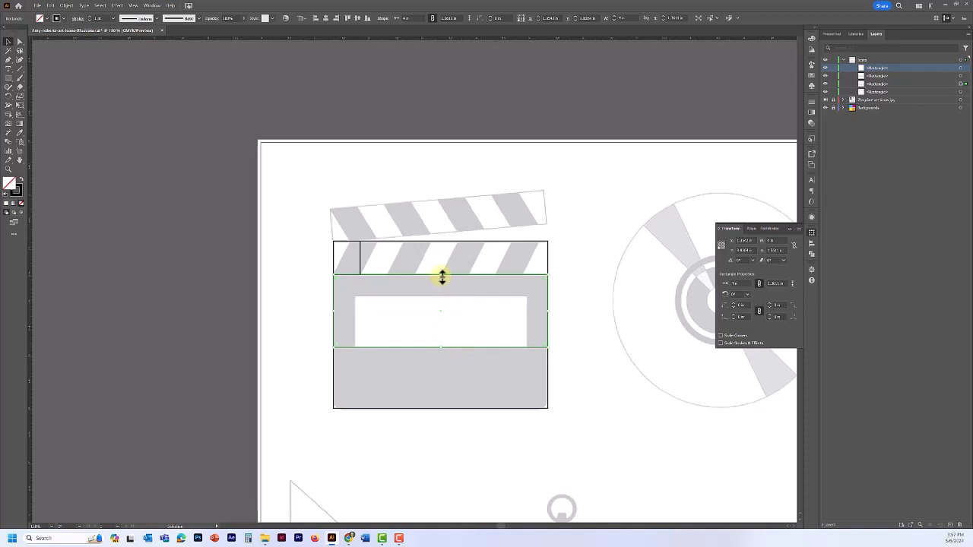
drag(441, 275, 443, 298)
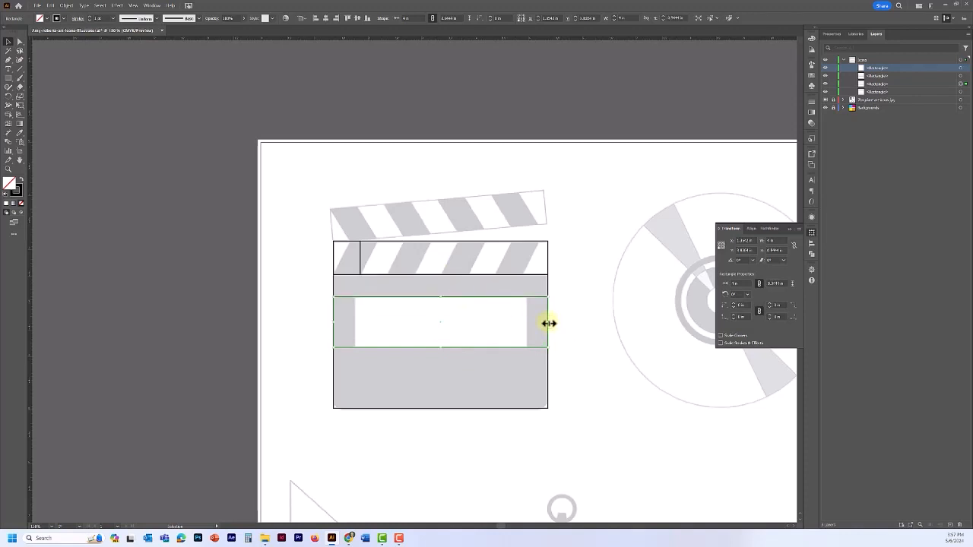
drag(549, 323, 527, 322)
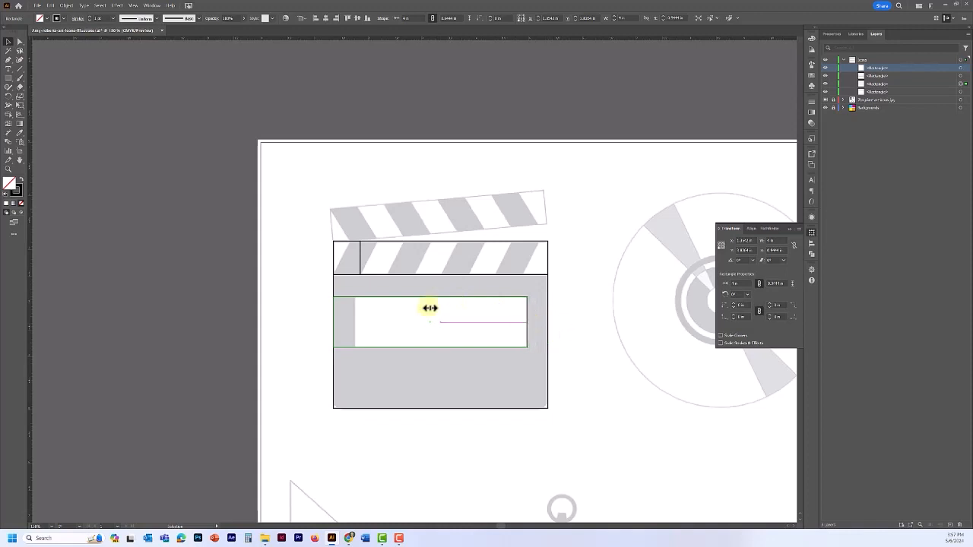
drag(334, 323, 355, 320)
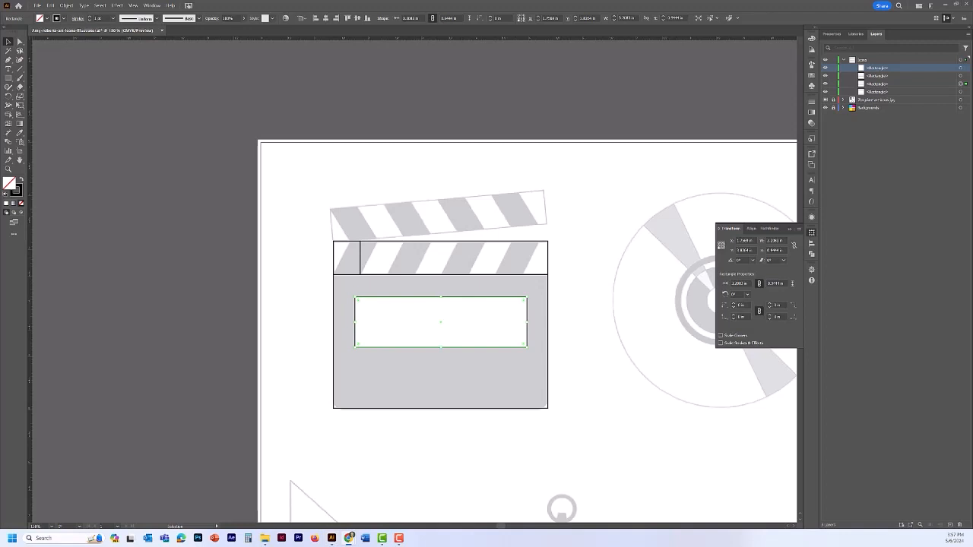
click(585, 336)
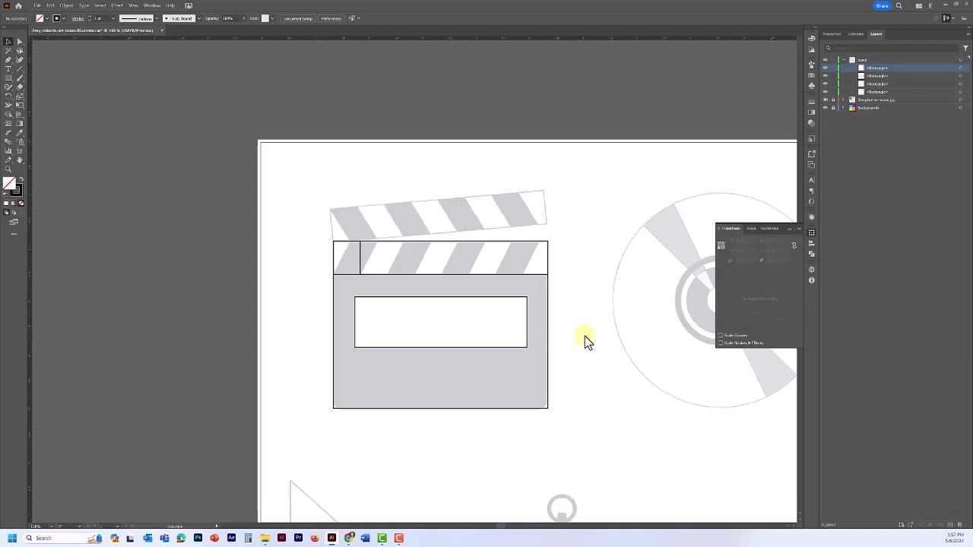
Step: Shear the narrow rectangle horizontally from its bottom-left corner so it matches the striped bar's first slanted stripe
click(360, 257)
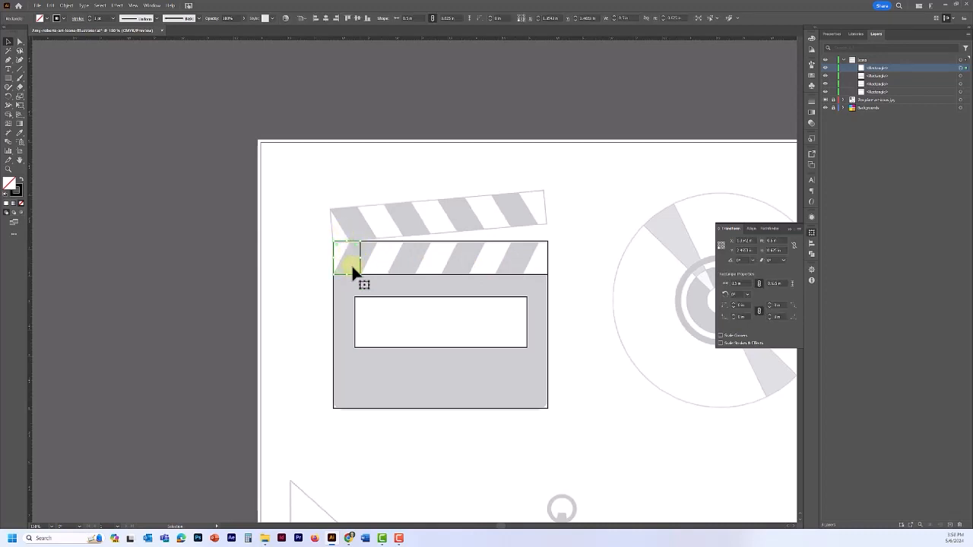
scroll(345, 256, up, 3)
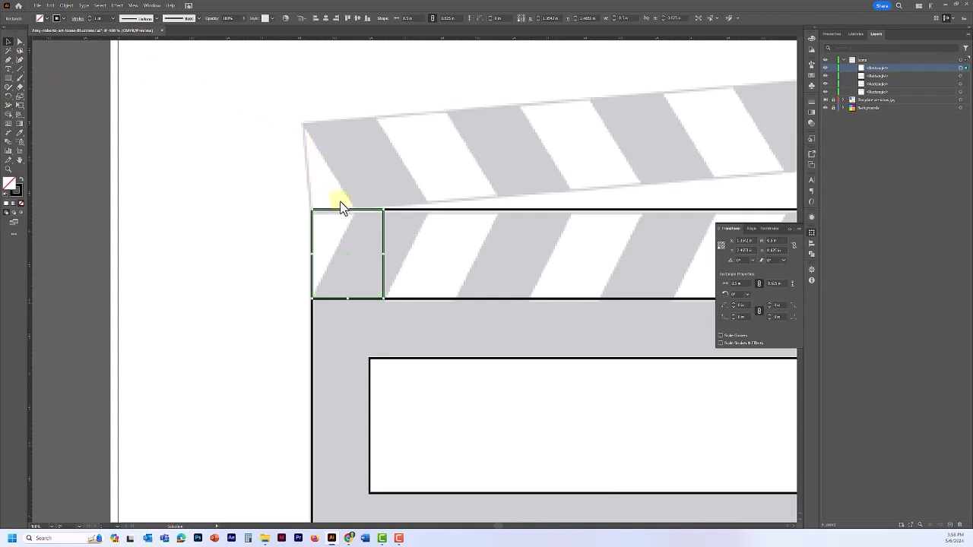
click(19, 96)
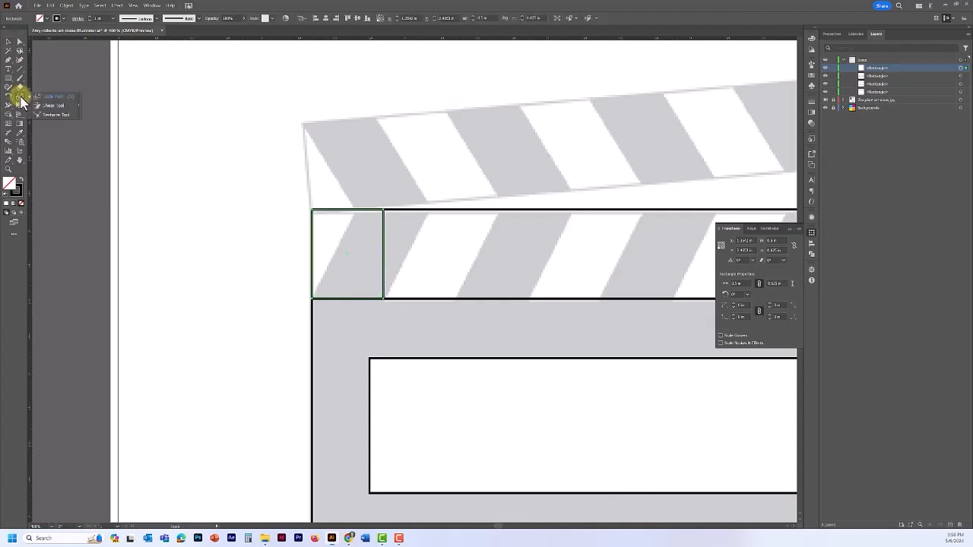
click(50, 112)
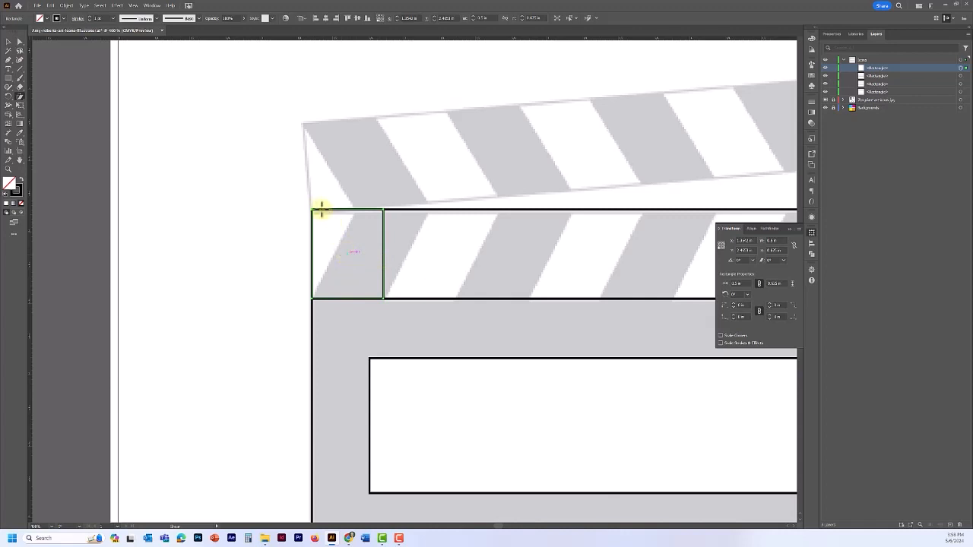
drag(312, 209, 373, 198)
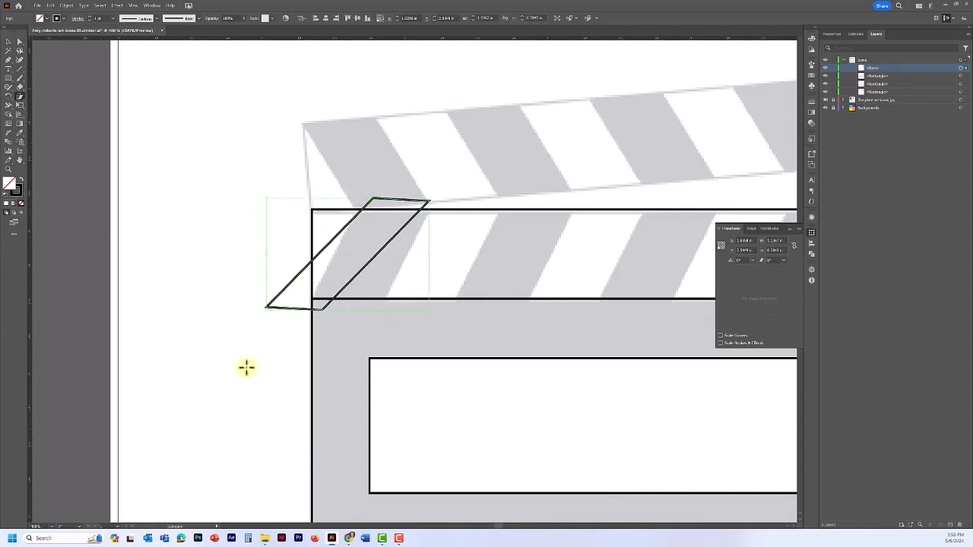
key(ctrl+z)
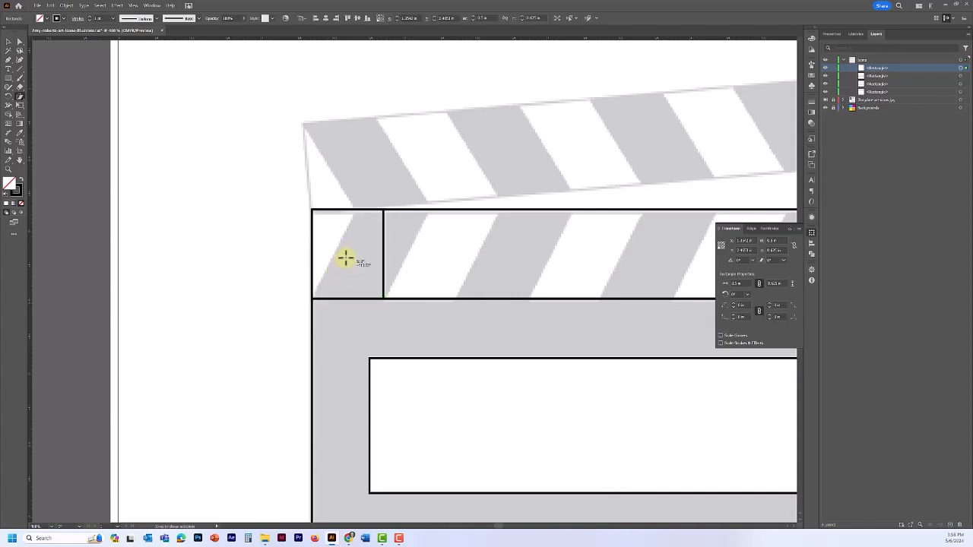
drag(346, 259, 348, 255)
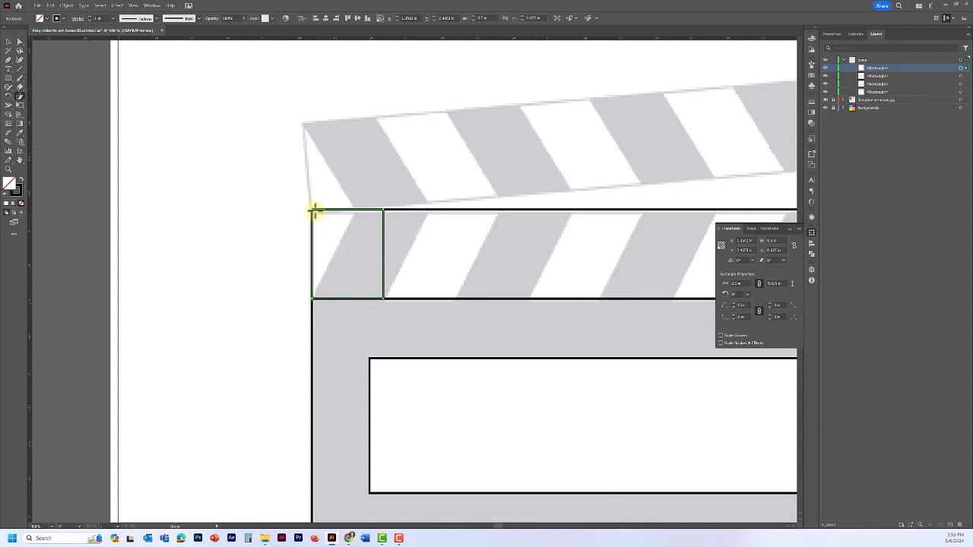
drag(315, 211, 357, 211)
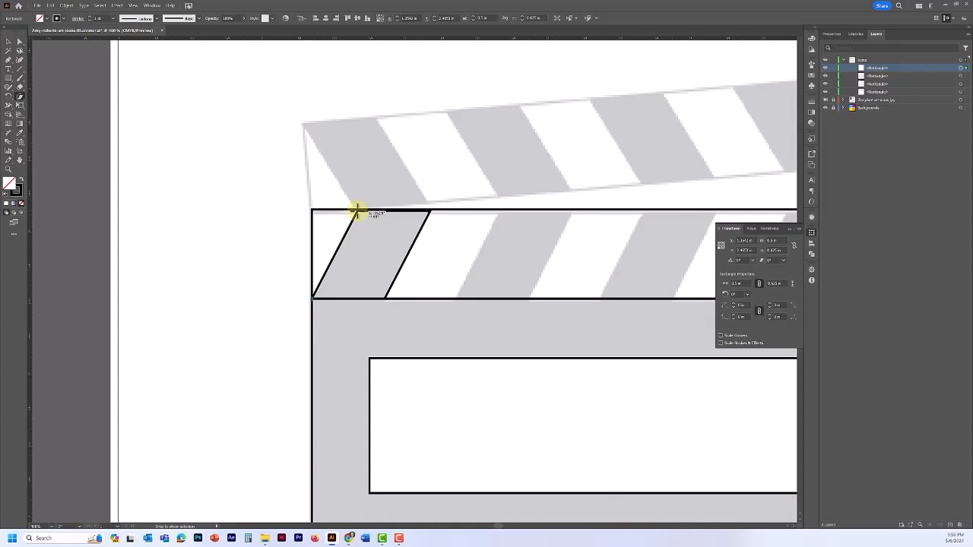
drag(357, 212, 356, 211)
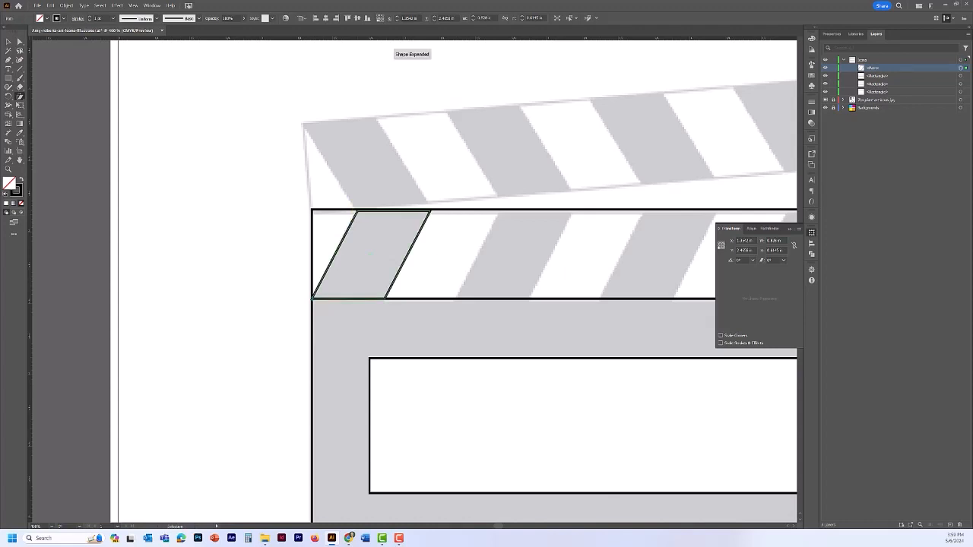
Step: Open the Move settings for the slanted stripe and set a horizontal move of 1 in and a vertical move of 0 in
click(6, 47)
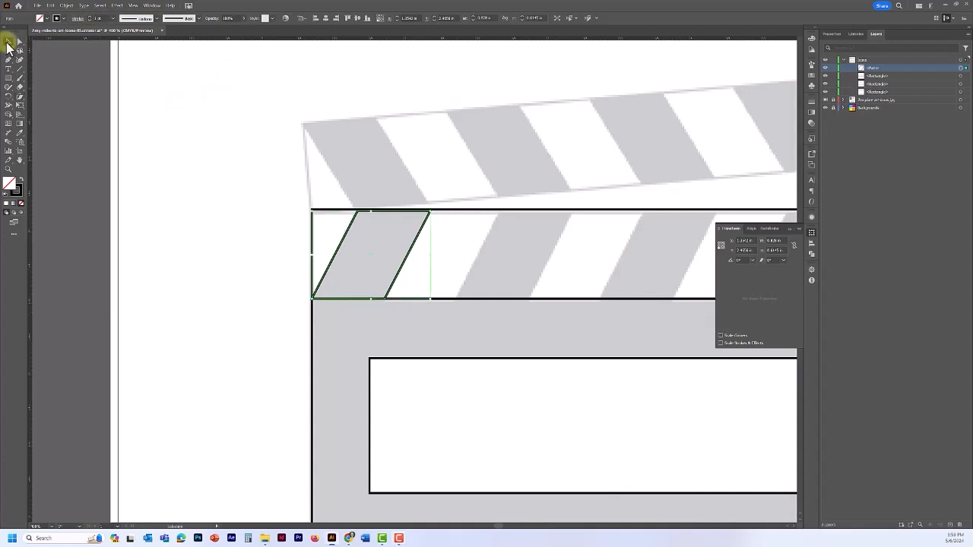
double_click(9, 47)
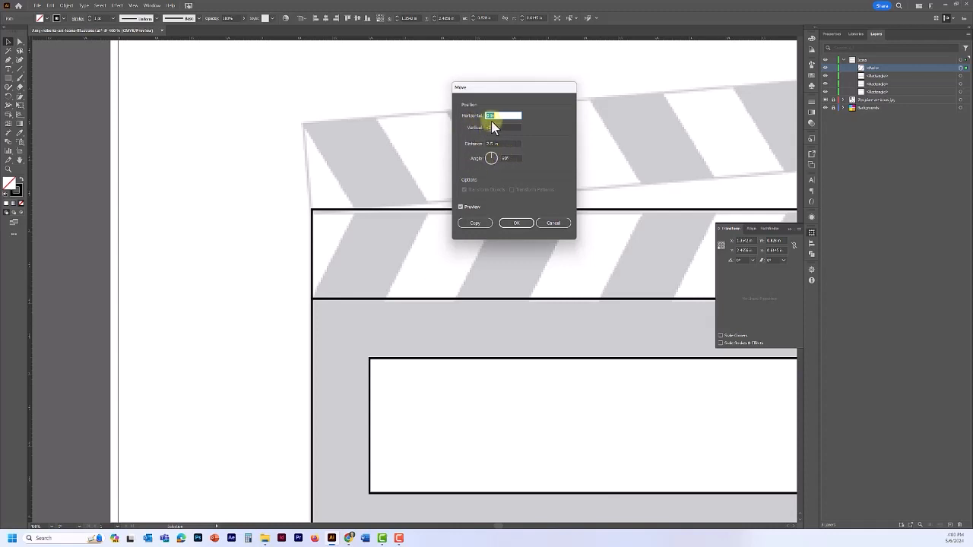
text(0)
key(Tab)
key(Tab)
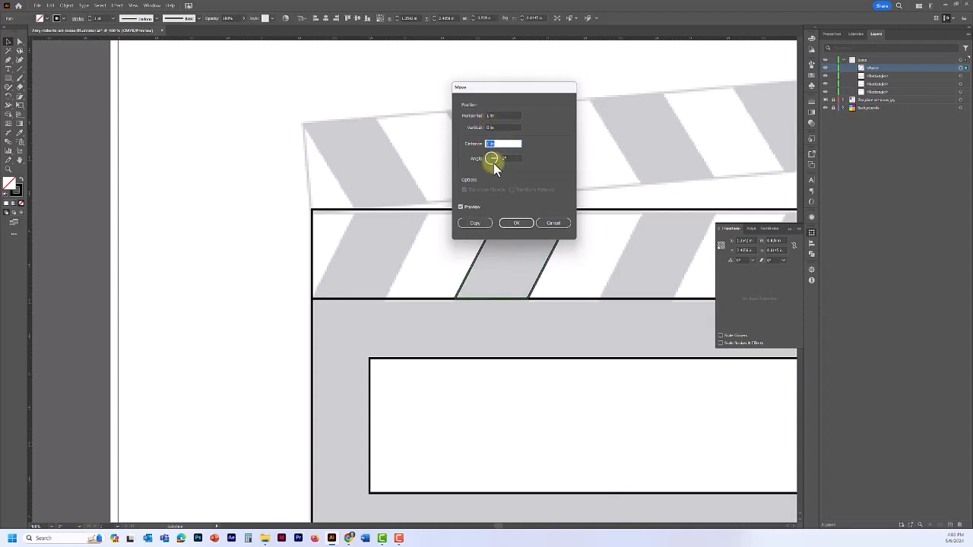
Step: Compare the stripe's move with the preview off and on, and apply it as a copy to make the second stripe
drag(530, 94, 429, 63)
click(363, 178)
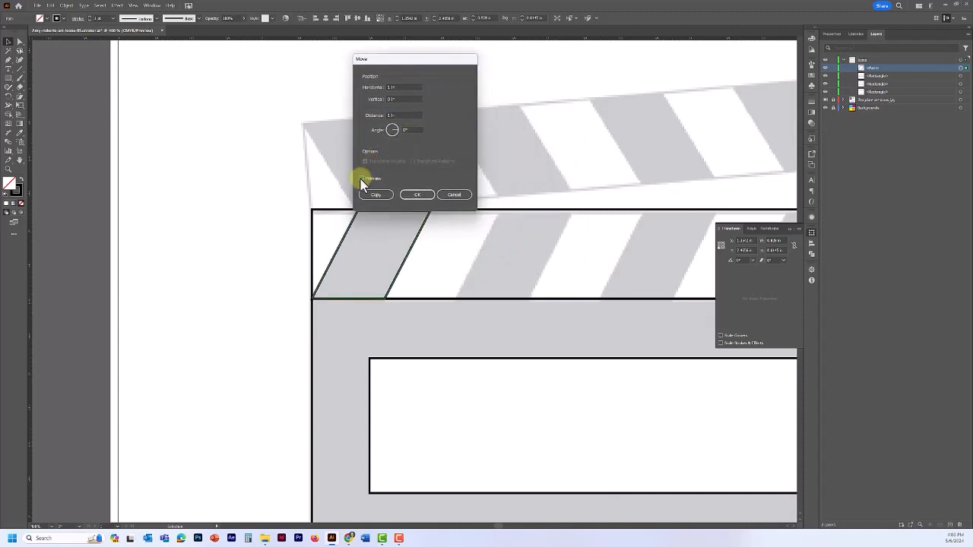
click(363, 179)
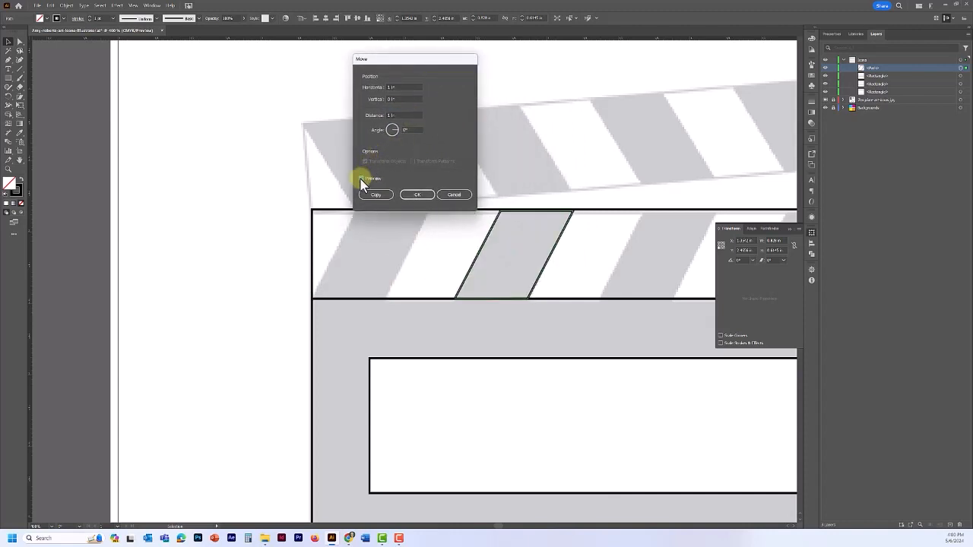
click(363, 180)
click(363, 180)
click(363, 179)
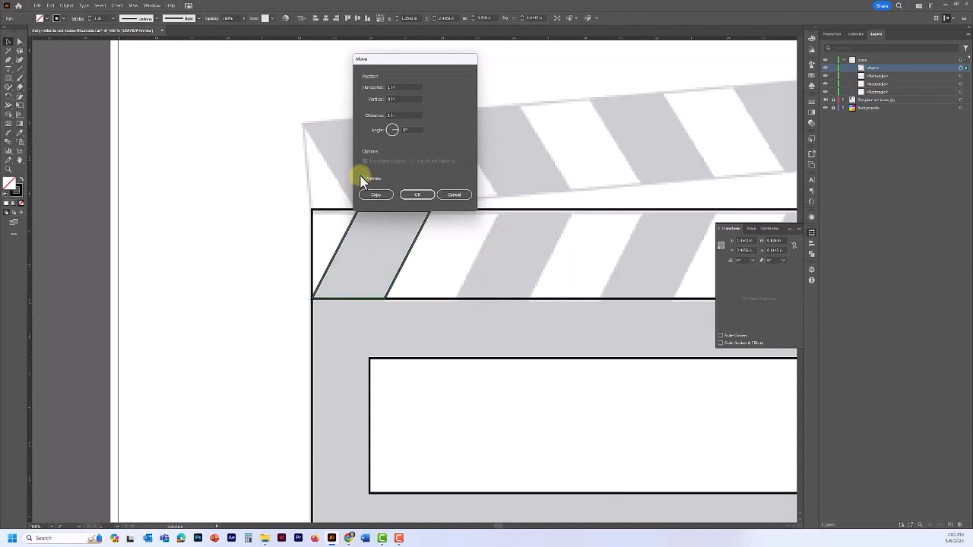
click(418, 196)
click(376, 196)
click(362, 180)
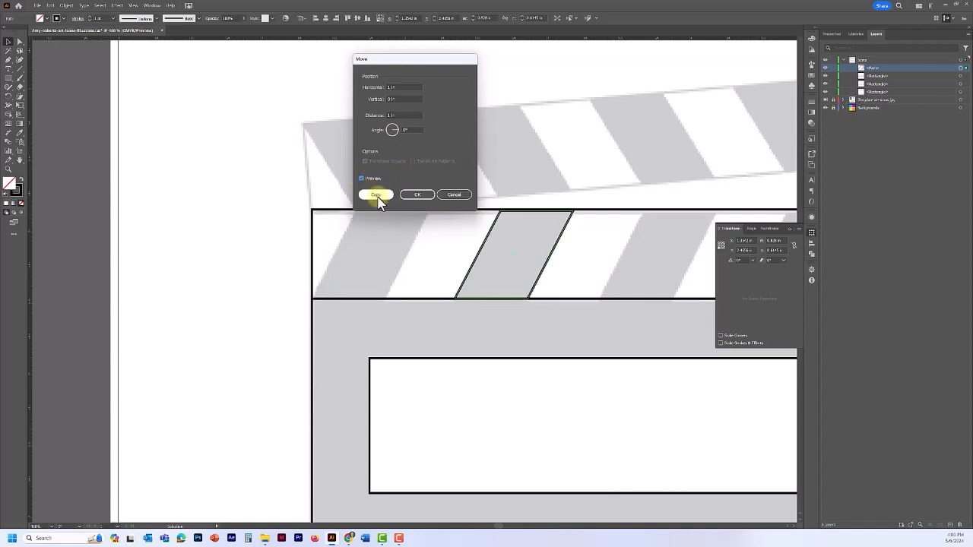
click(376, 196)
click(516, 251)
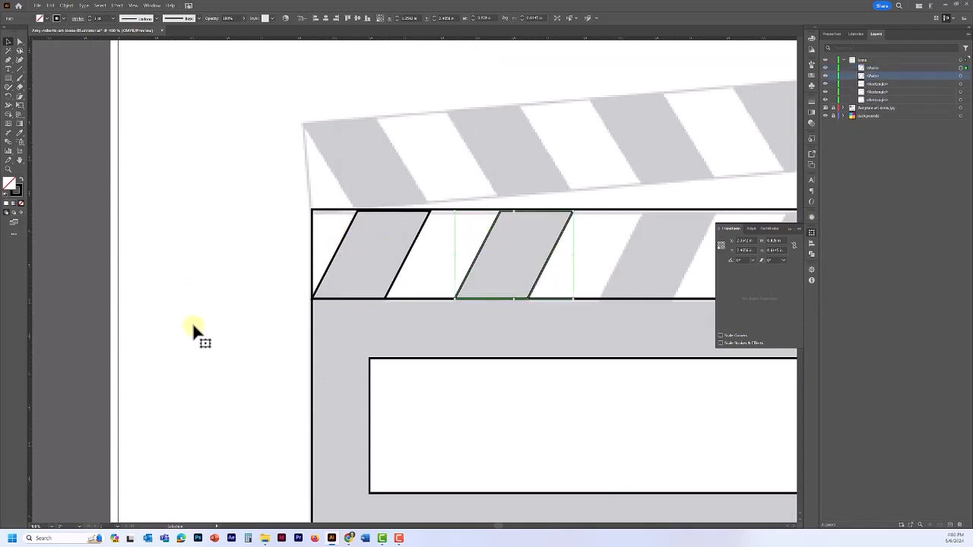
Step: Repeat the copy transformation twice with Transform Again to add the third and fourth slanted stripes
drag(486, 358, 293, 328)
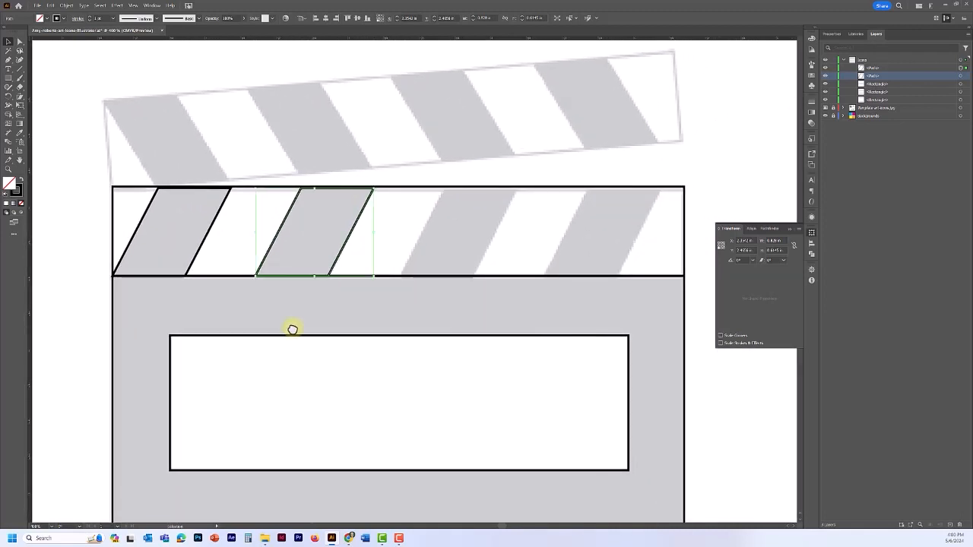
click(67, 5)
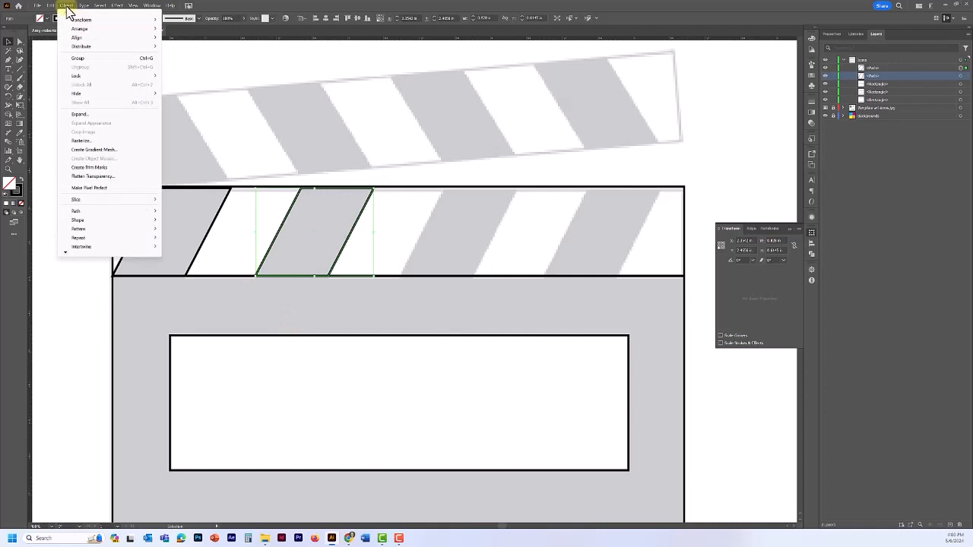
mouse_move(76, 20)
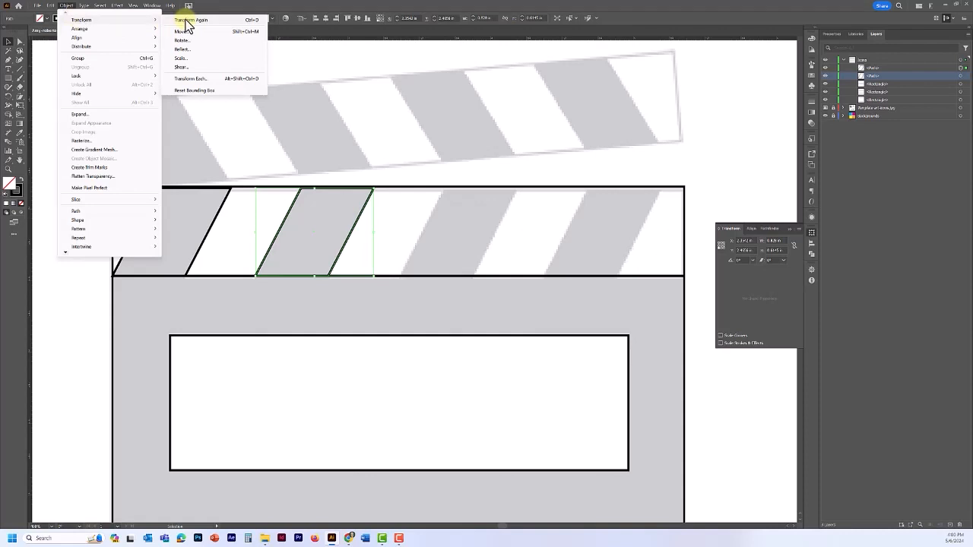
click(186, 21)
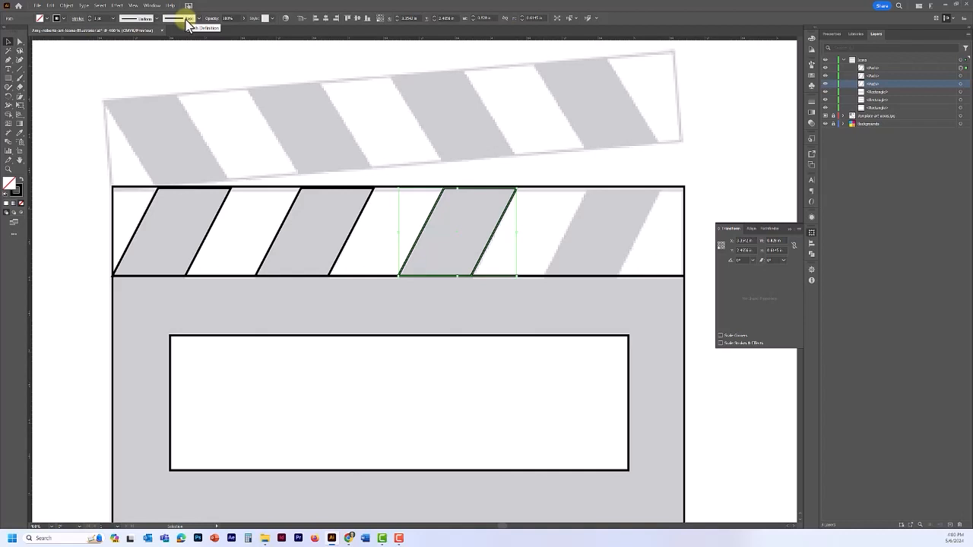
key(ctrl+d)
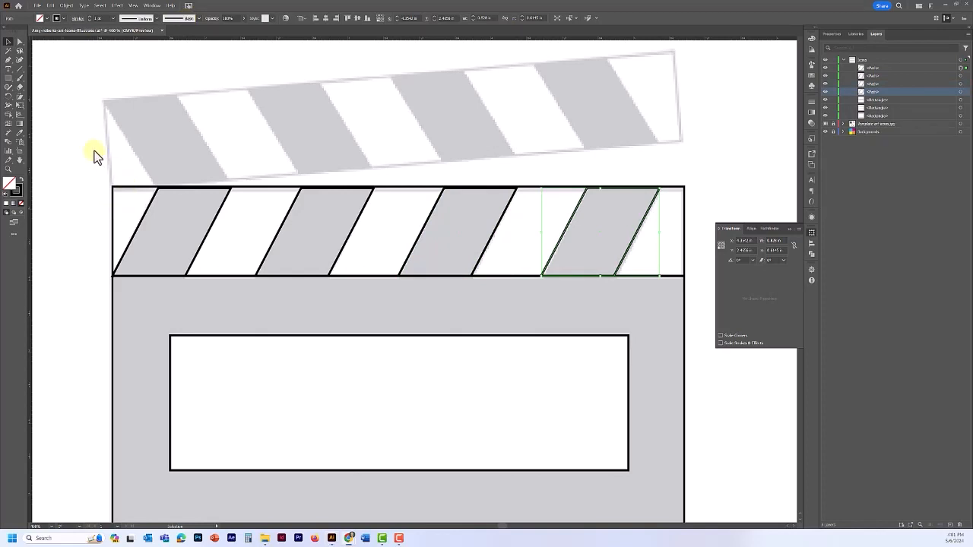
Step: Group the four slanted stripes with the bar's rectangle and check the group's contents in the layer list
drag(79, 151, 703, 243)
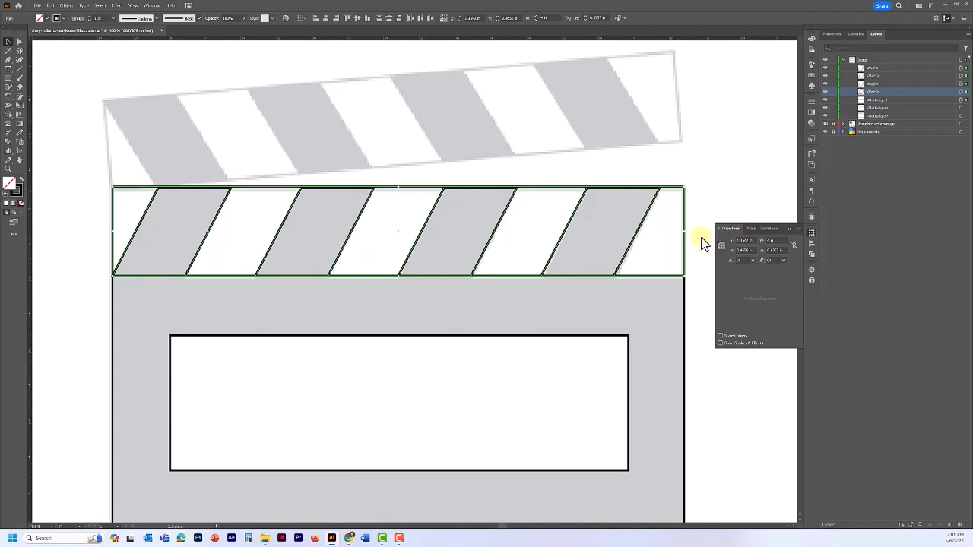
click(66, 5)
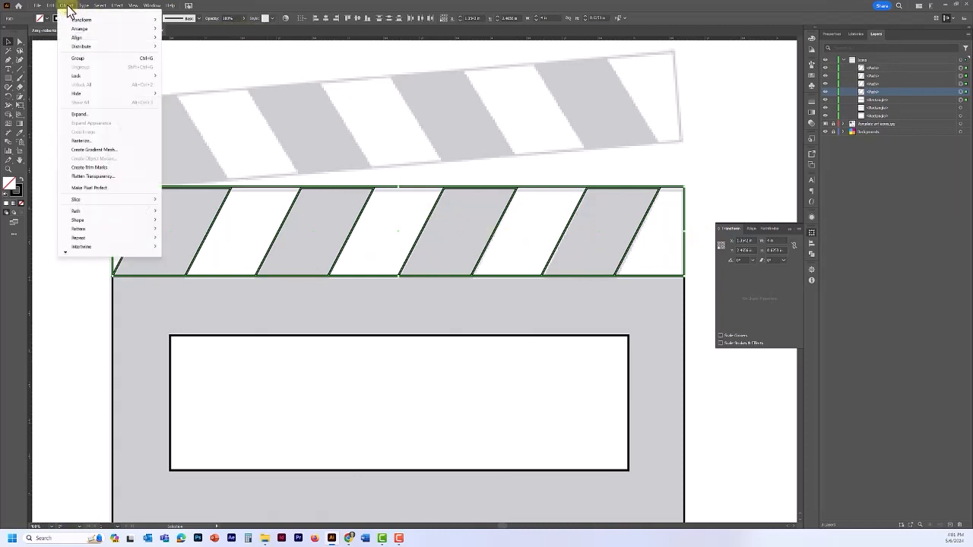
click(79, 58)
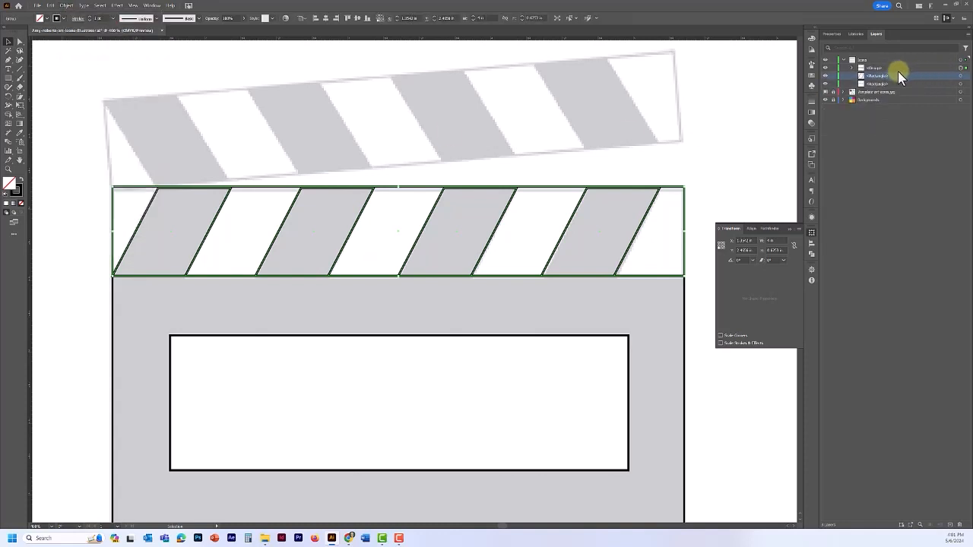
click(851, 67)
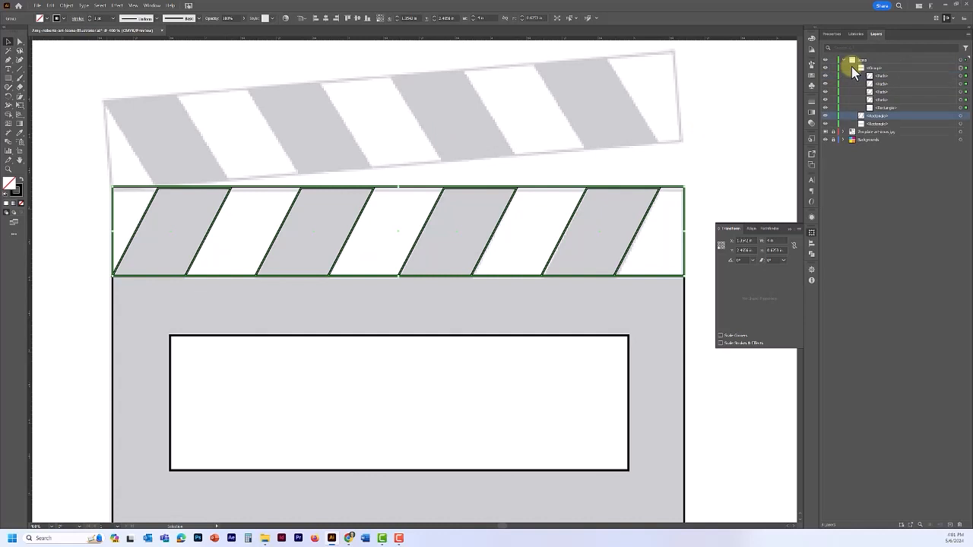
click(852, 67)
key(ctrl+shift+a)
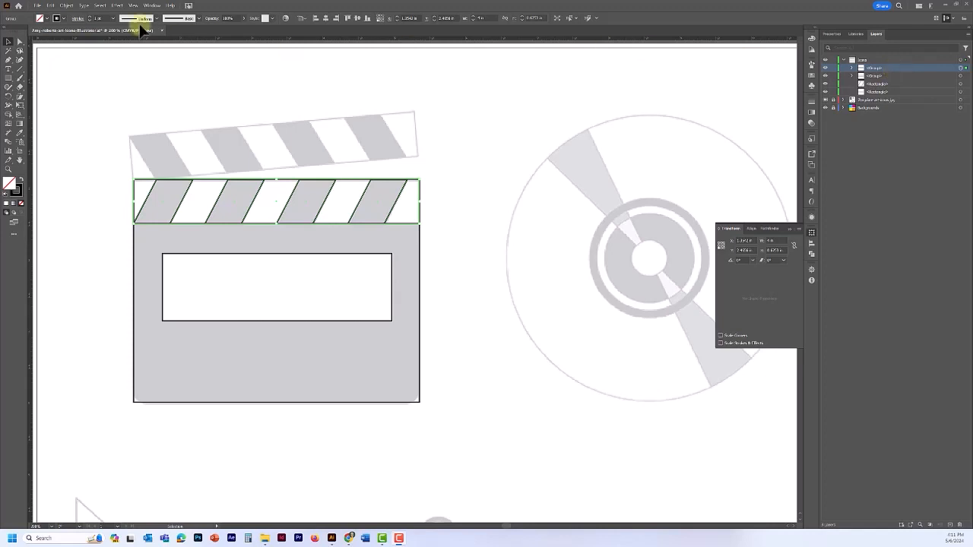
Step: Reflect the grouped striped bar across the horizontal axis and apply it as a copy
click(67, 6)
mouse_move(76, 20)
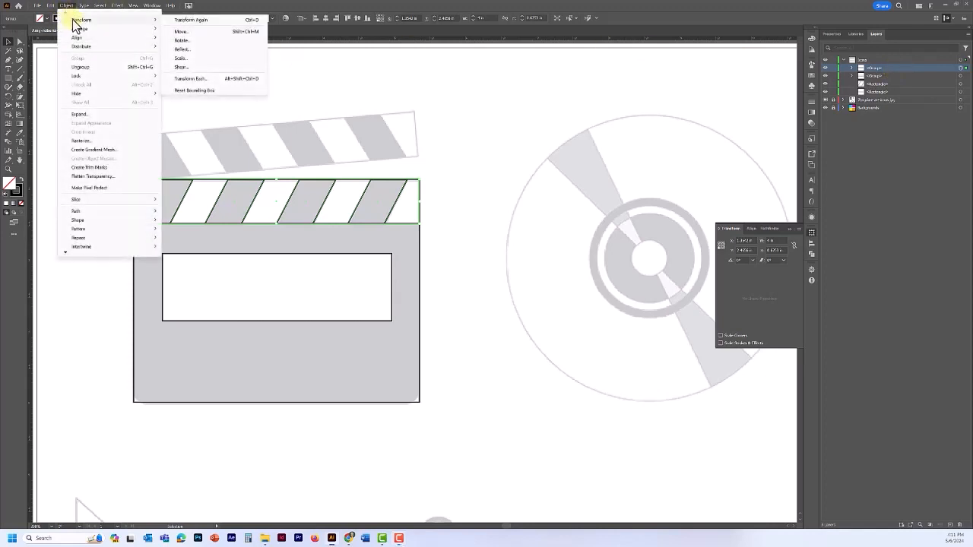
click(197, 50)
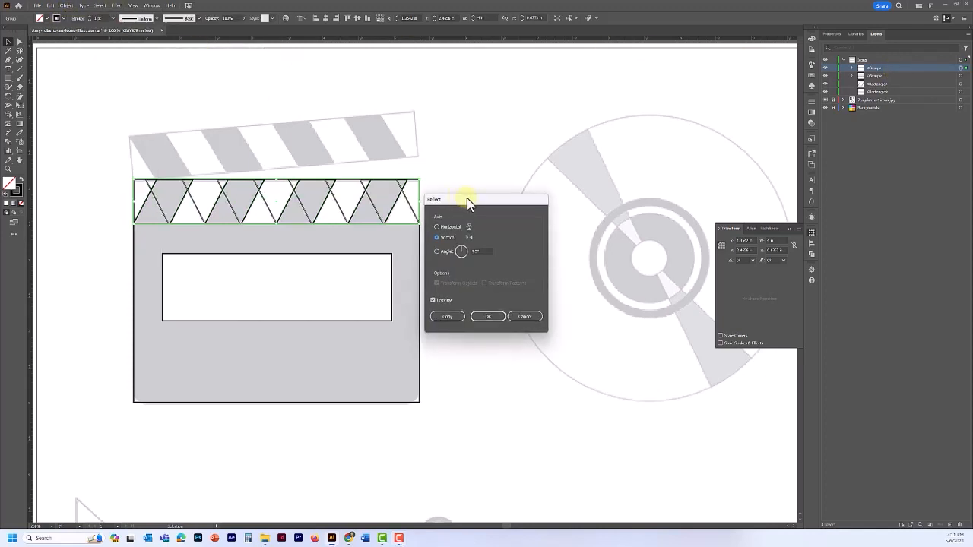
drag(467, 197, 497, 186)
click(476, 209)
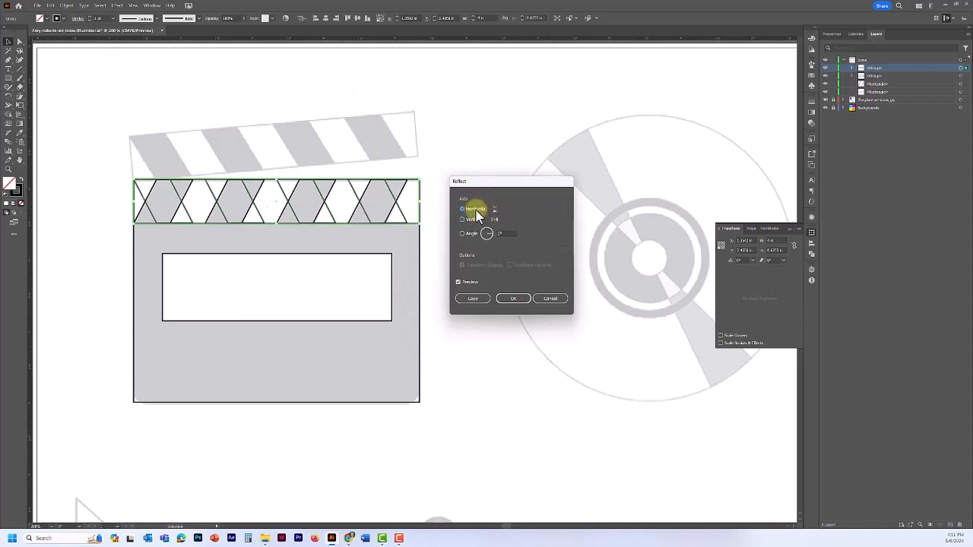
click(467, 298)
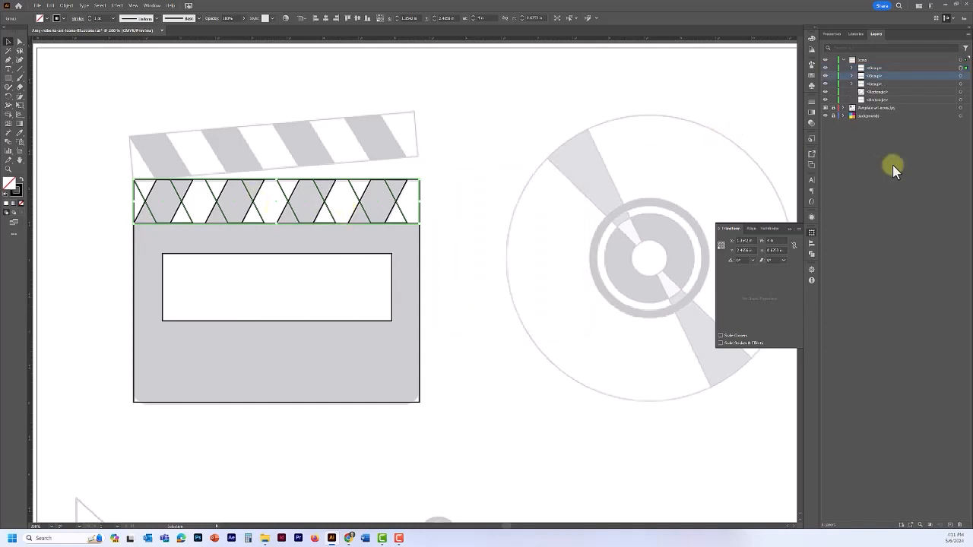
Step: Move the reflected copy straight up so its lower edge sits on the original bar's upper edge
click(882, 68)
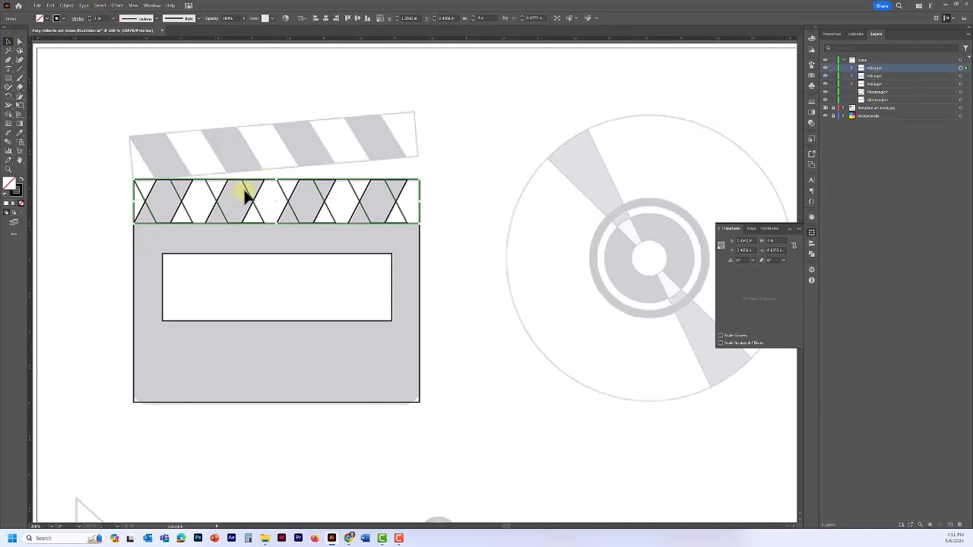
drag(247, 195, 239, 147)
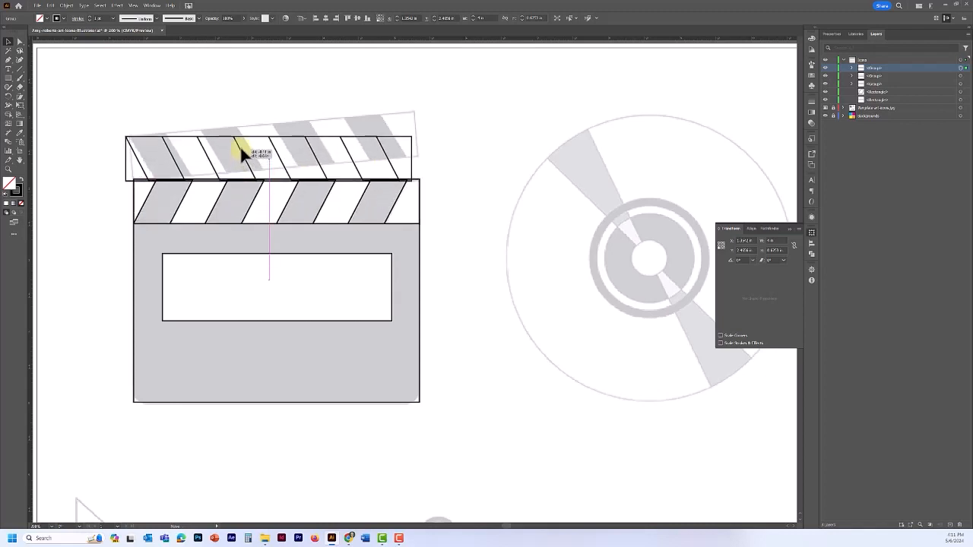
key(ctrl+minus)
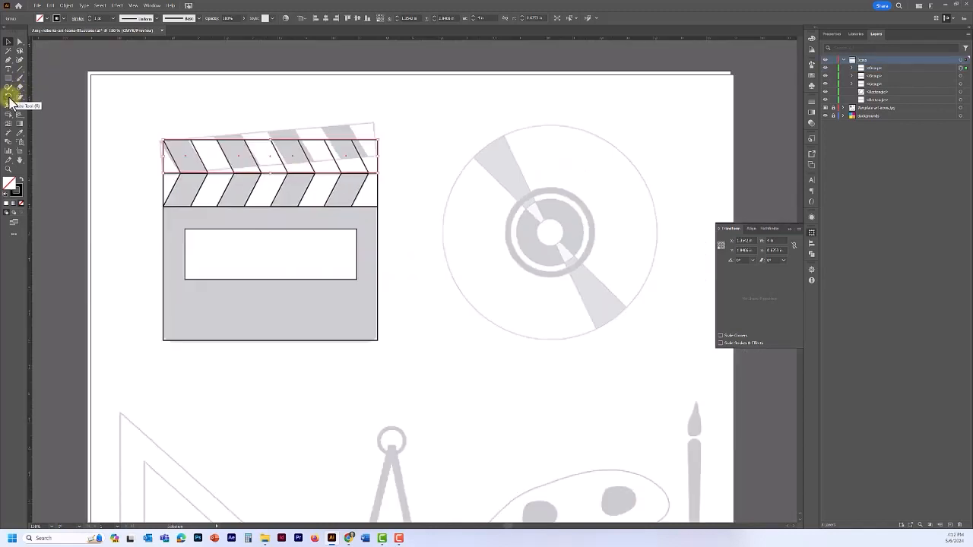
Step: Try to rotate the upper striped bar about its centre toward the template's tilted bar
click(9, 99)
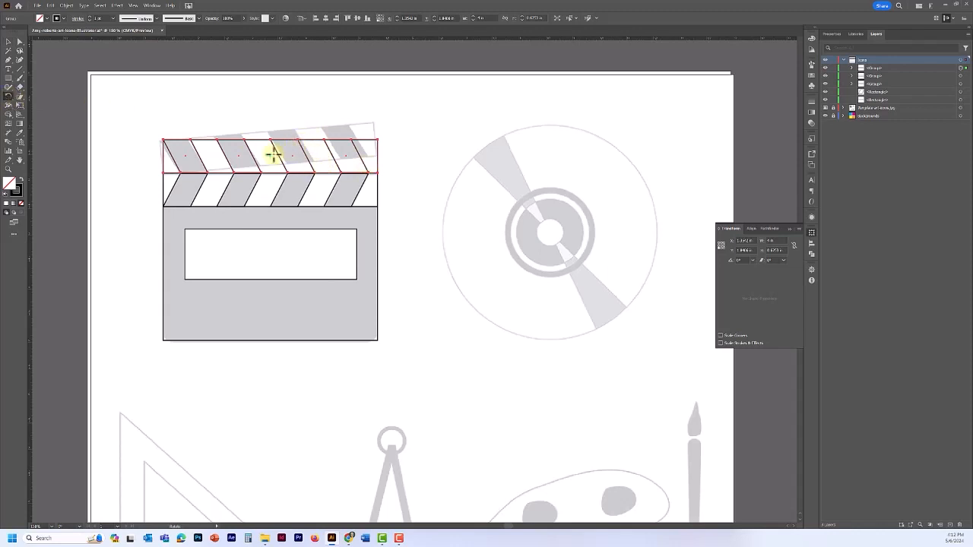
scroll(274, 154, up, 4)
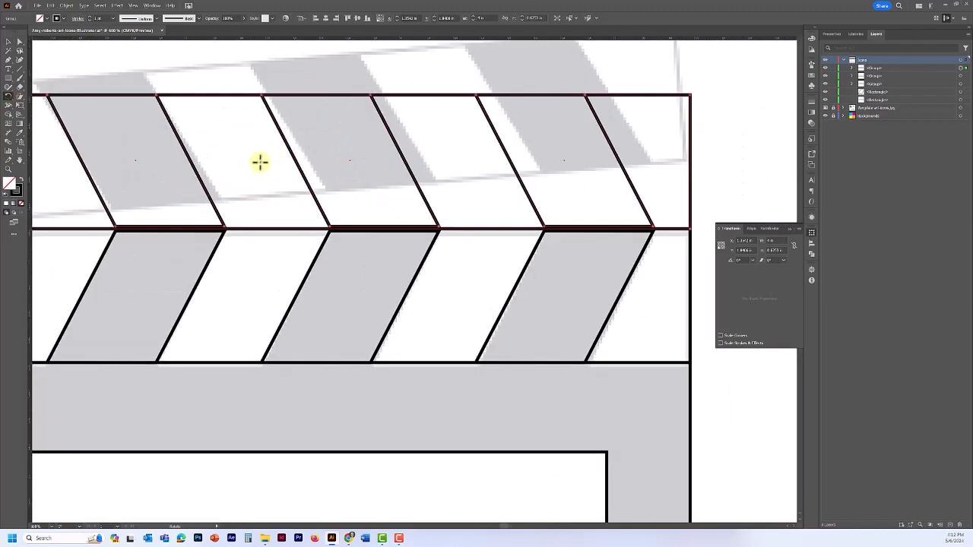
scroll(263, 162, down, 3)
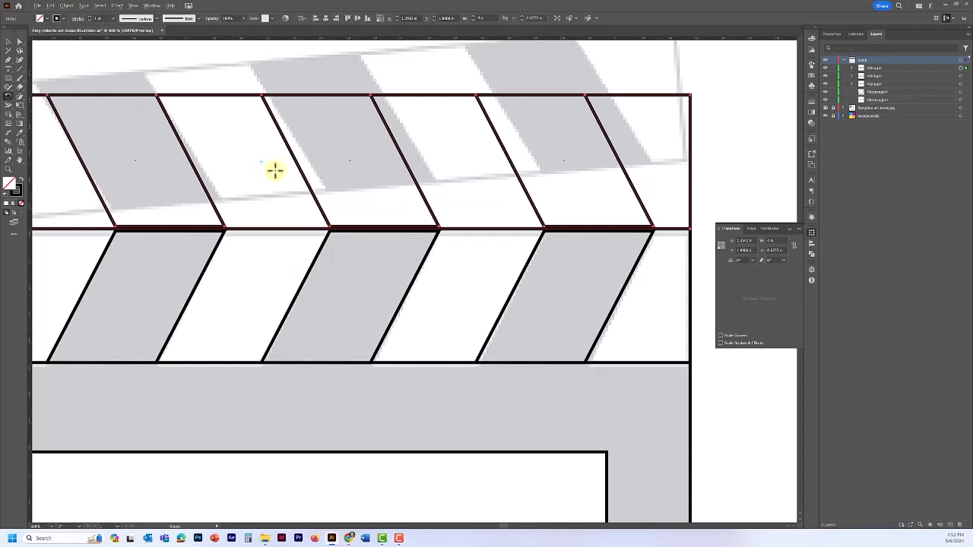
drag(558, 118, 511, 101)
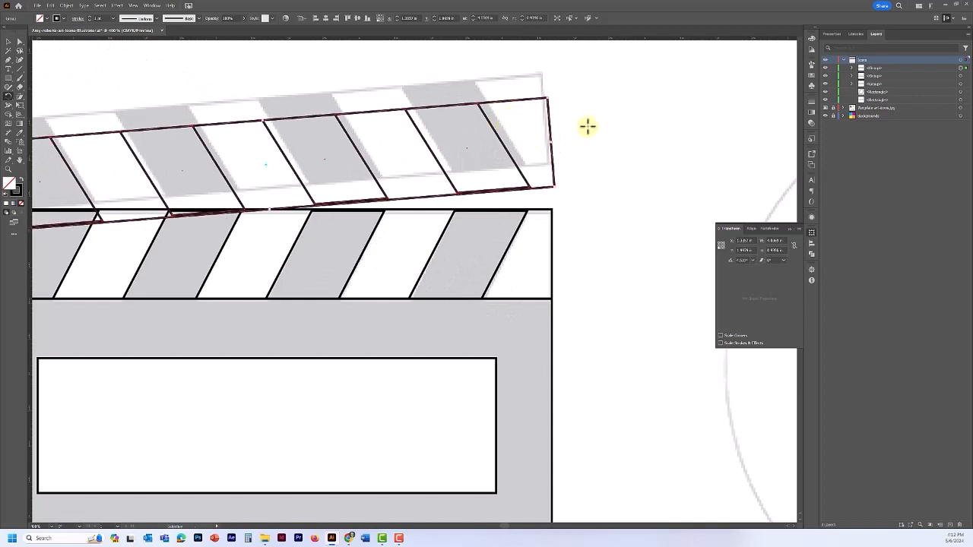
key(ctrl+z)
key(ctrl+shift+a)
Step: Rotate the upper striped bar counterclockwise by about 4.7° around its lower-left corner to match the tilted template bar
drag(308, 162, 454, 166)
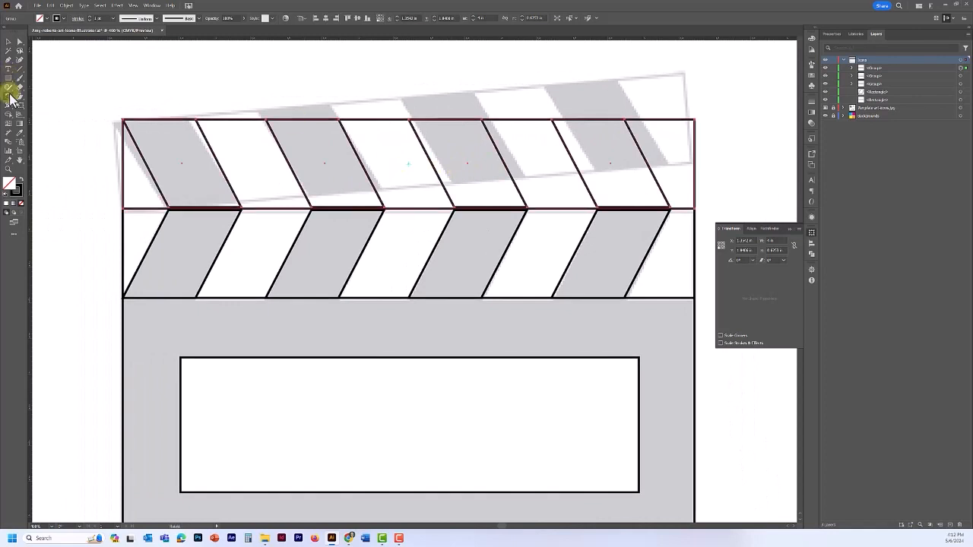
drag(408, 165, 307, 164)
key(ctrl+z)
drag(701, 116, 691, 68)
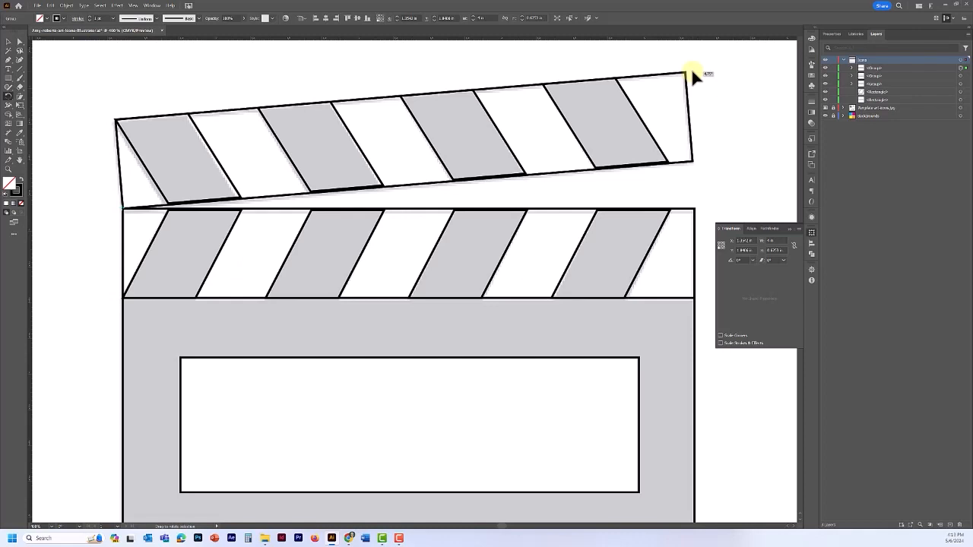
drag(691, 70, 692, 70)
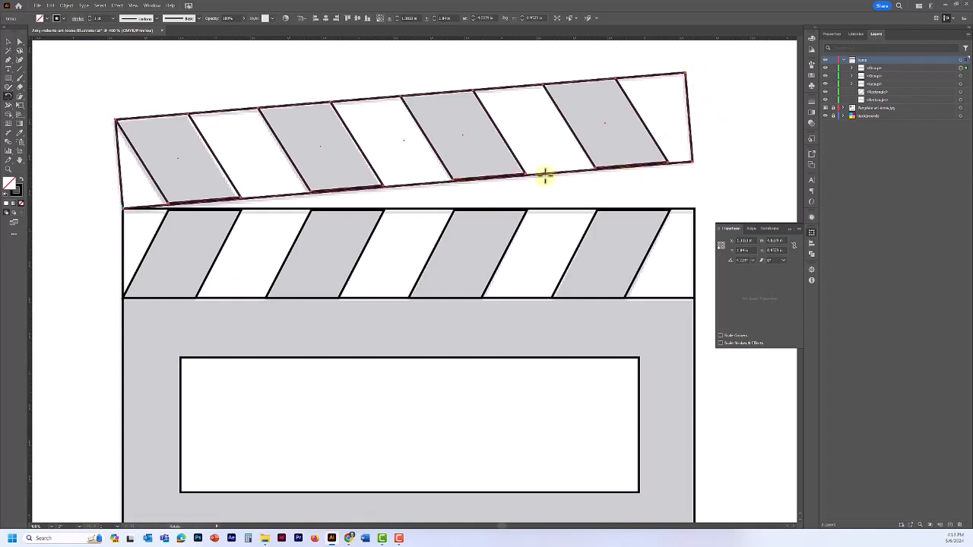
Step: Select both striped bar groups of the clapperboard and give them a solid white fill
scroll(509, 166, down, 1)
scroll(509, 166, down, 1)
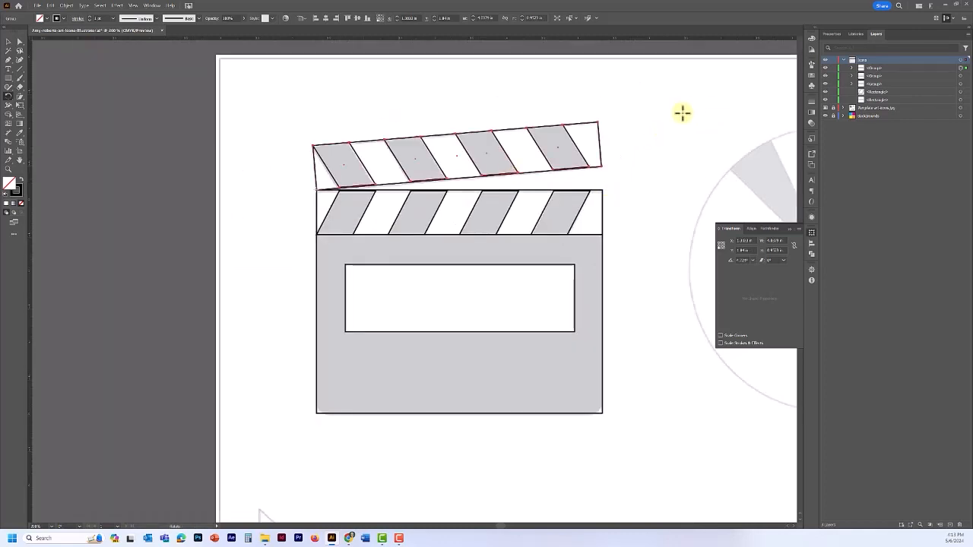
click(8, 42)
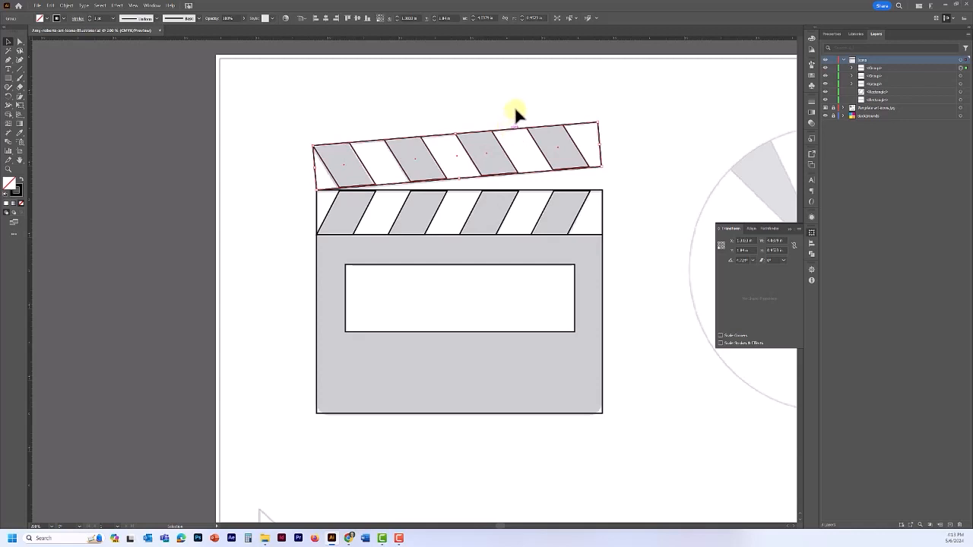
shift+click(538, 196)
click(9, 183)
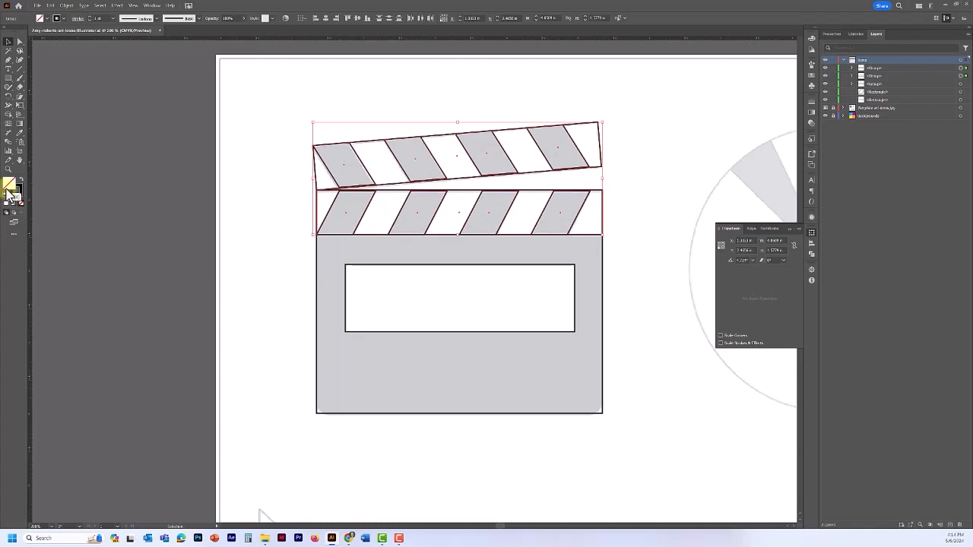
click(6, 203)
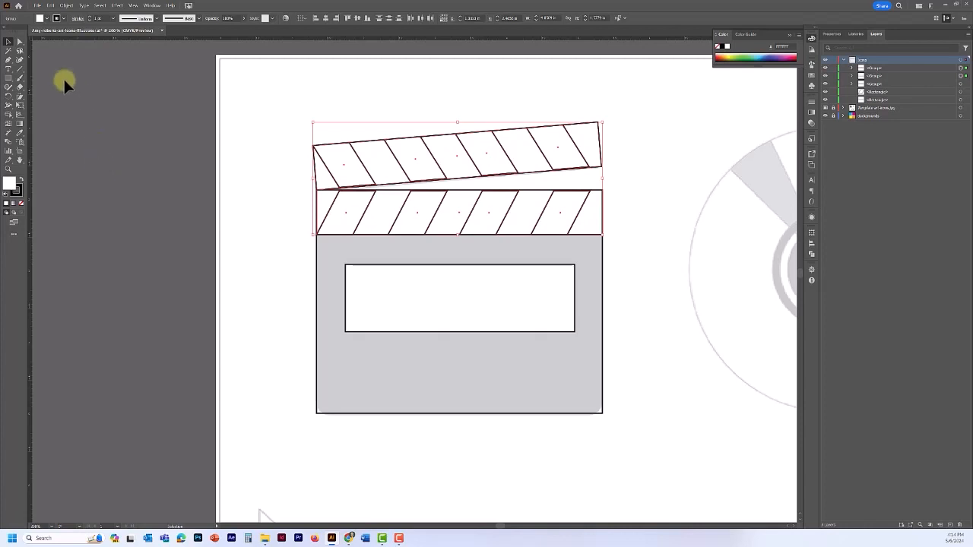
Step: Give only the upper bar's first slanted stripe a black fill and no stroke, working inside the group with Direct Selection
click(20, 42)
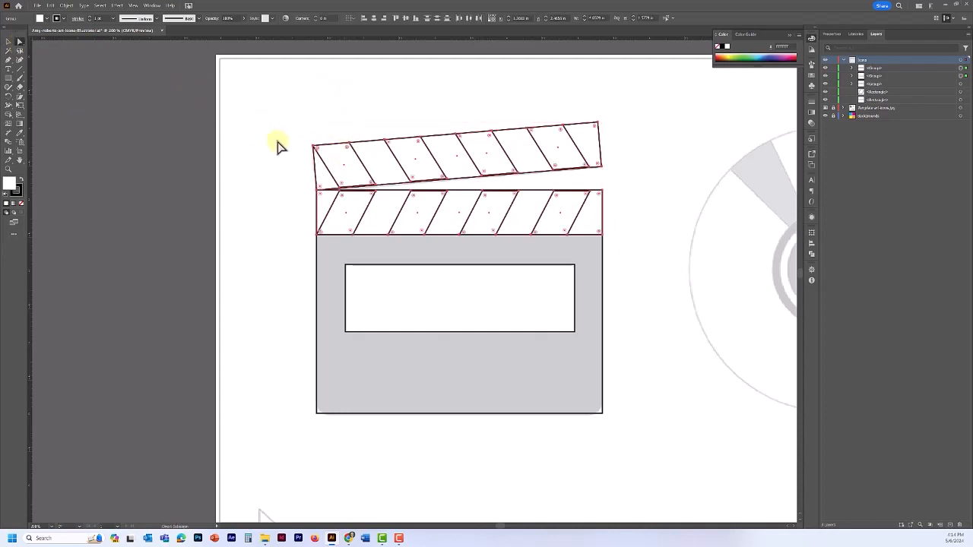
click(278, 144)
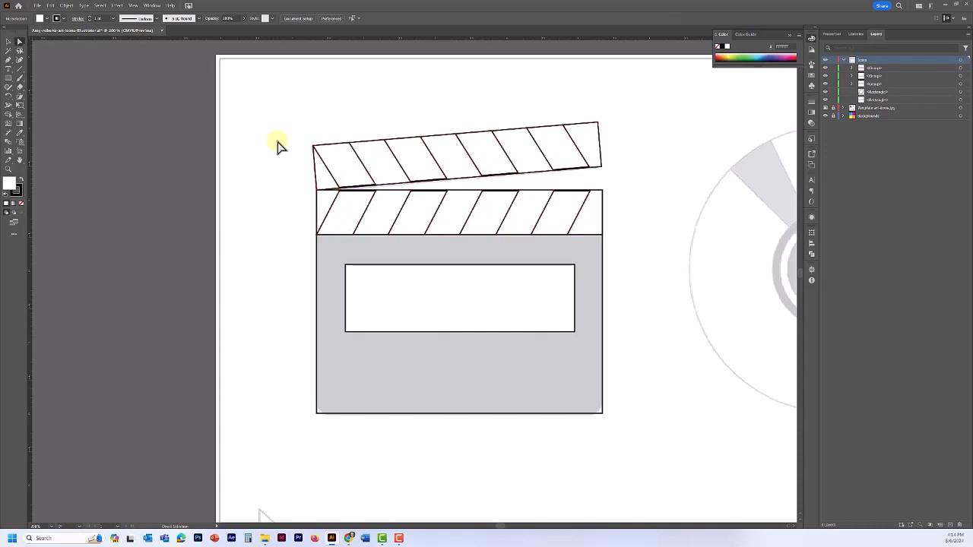
click(362, 162)
key(ctrl+equal)
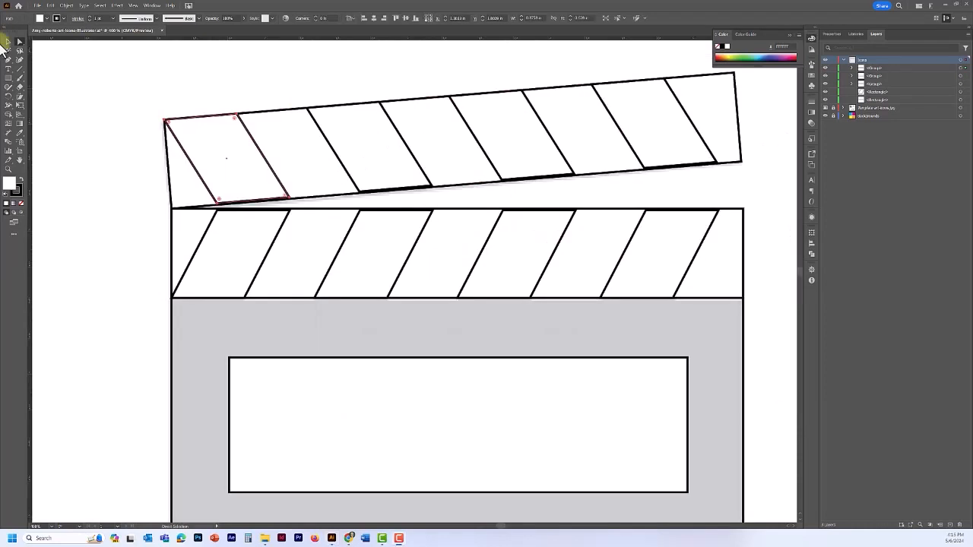
click(279, 178)
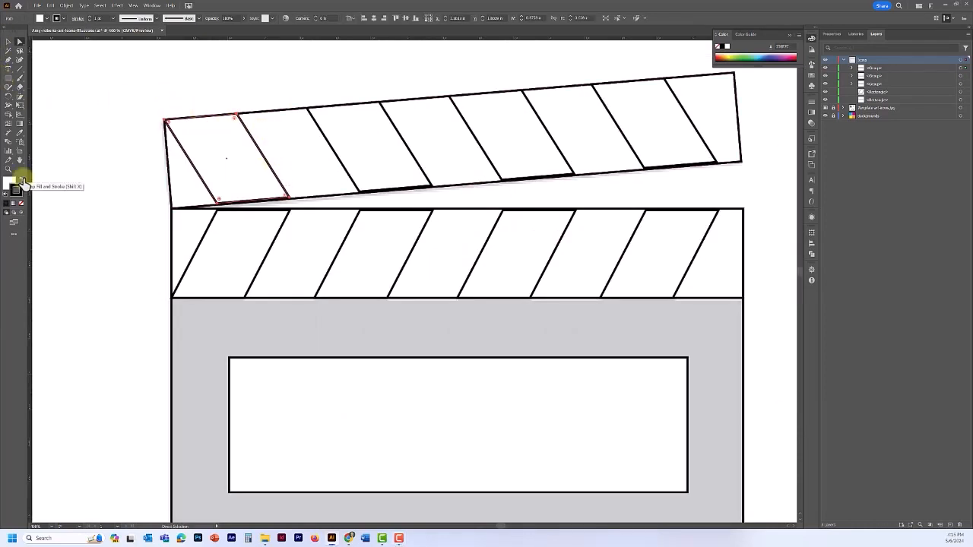
click(23, 184)
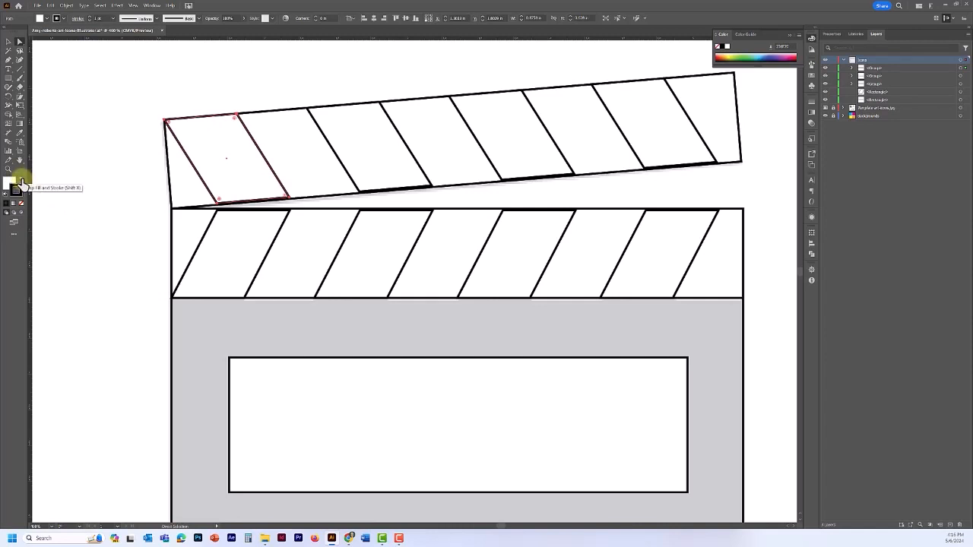
click(23, 184)
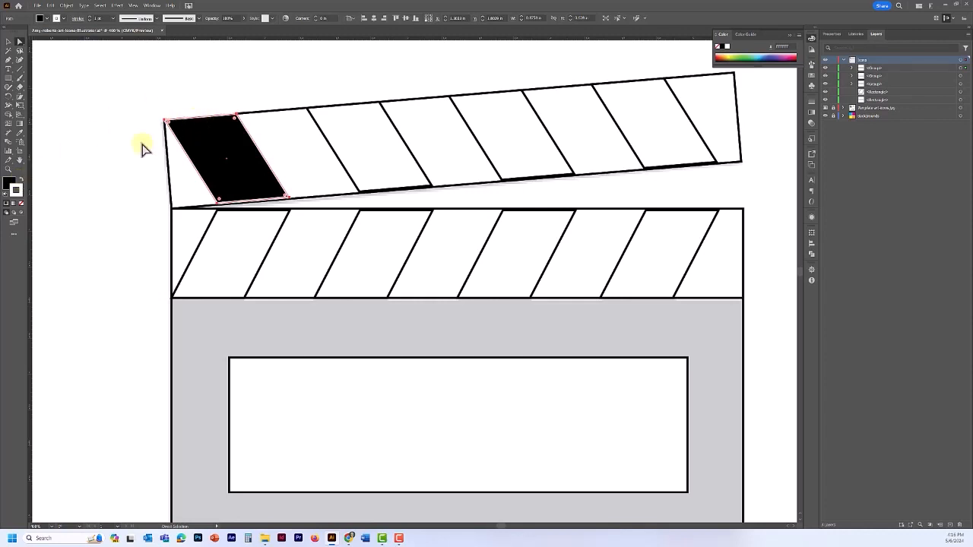
click(21, 203)
click(109, 225)
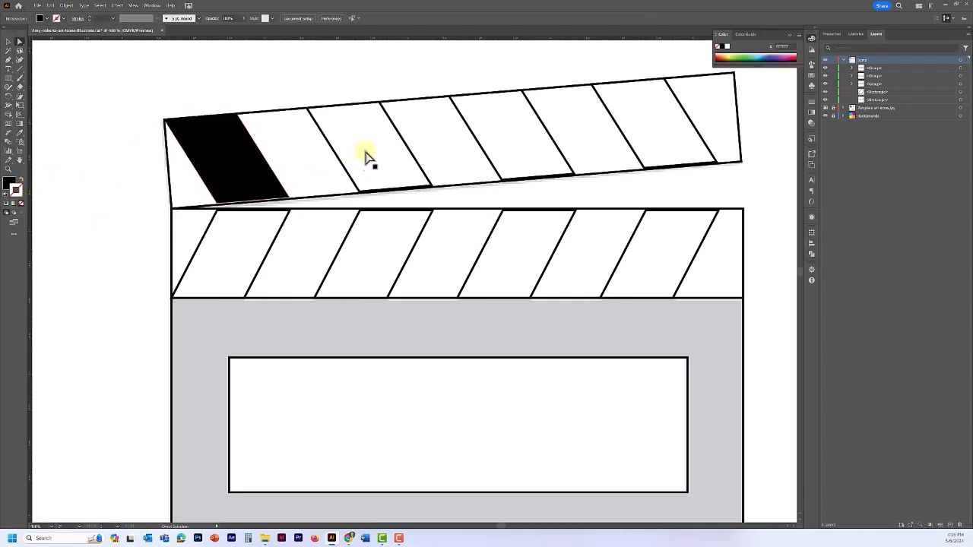
Step: Copy the black stripe's appearance onto the upper bar's second, third and fourth stripes with the Eyedropper
click(431, 190)
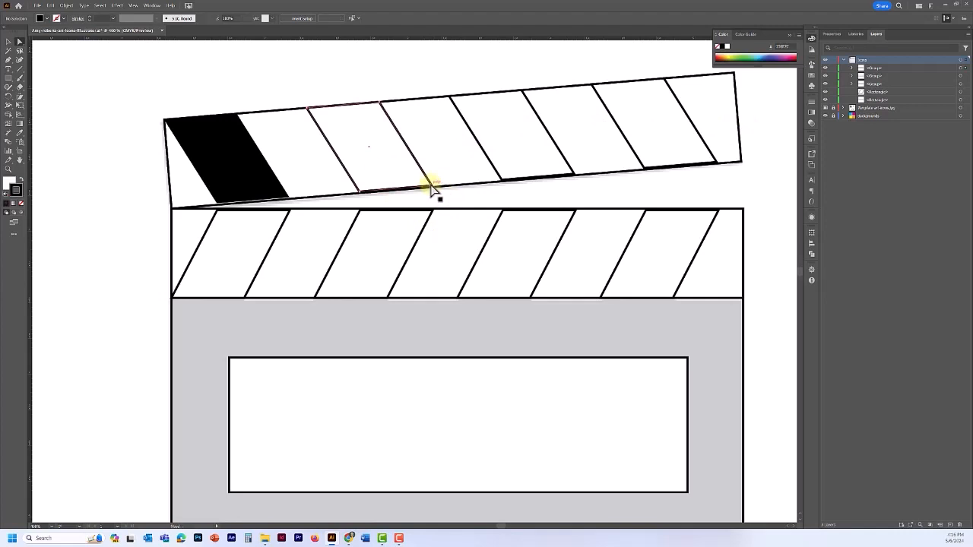
click(21, 135)
click(215, 140)
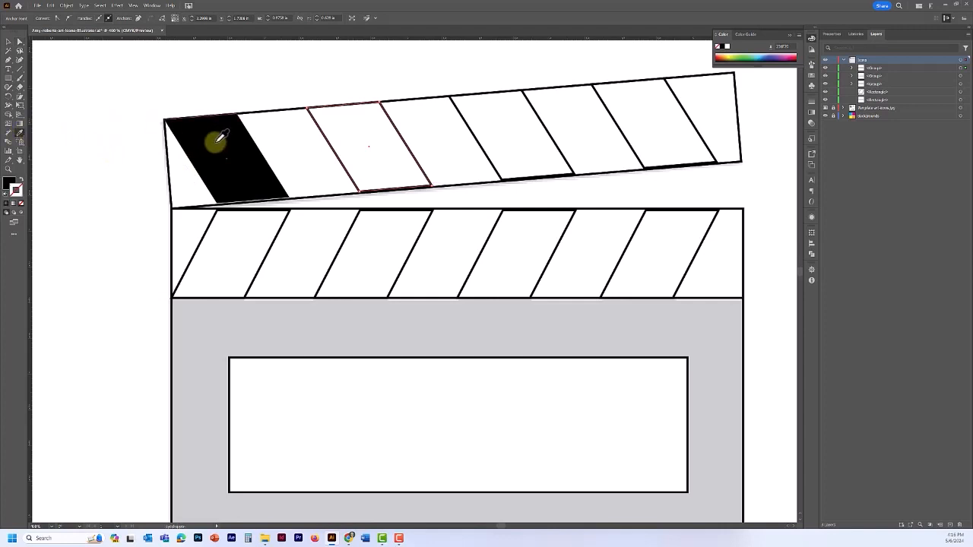
ctrl+click(553, 144)
click(191, 130)
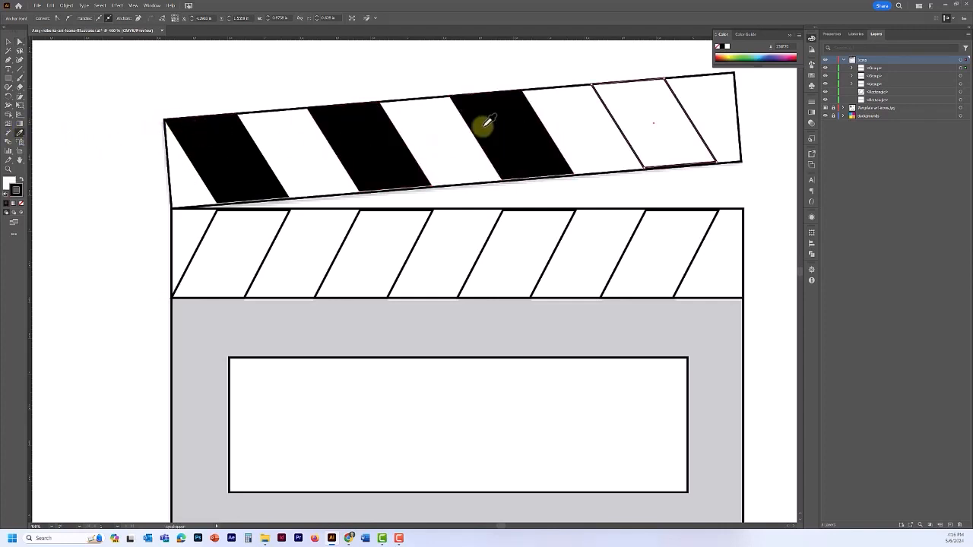
click(485, 125)
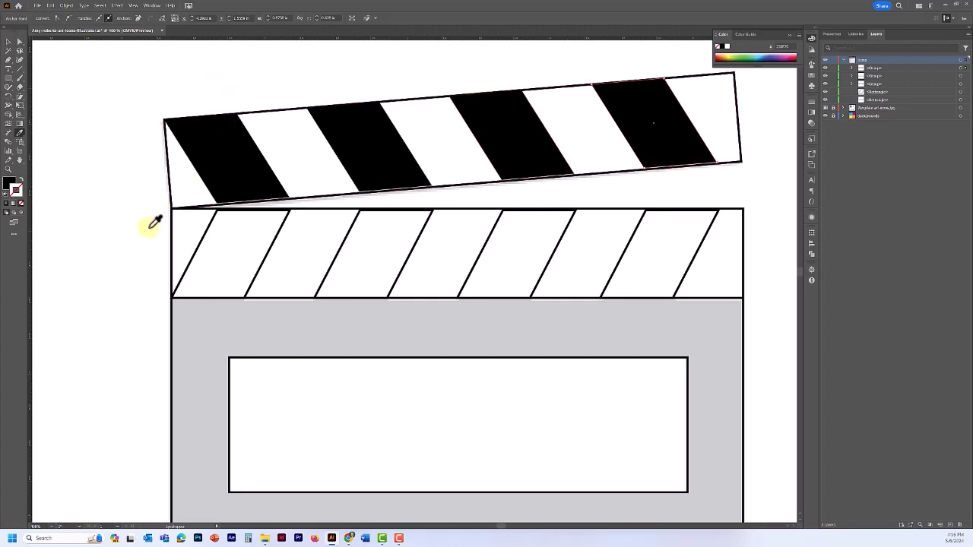
Step: Copy the upper bar's black stripe appearance onto all four slanted stripes of the lower bar with the Eyedropper
key(a)
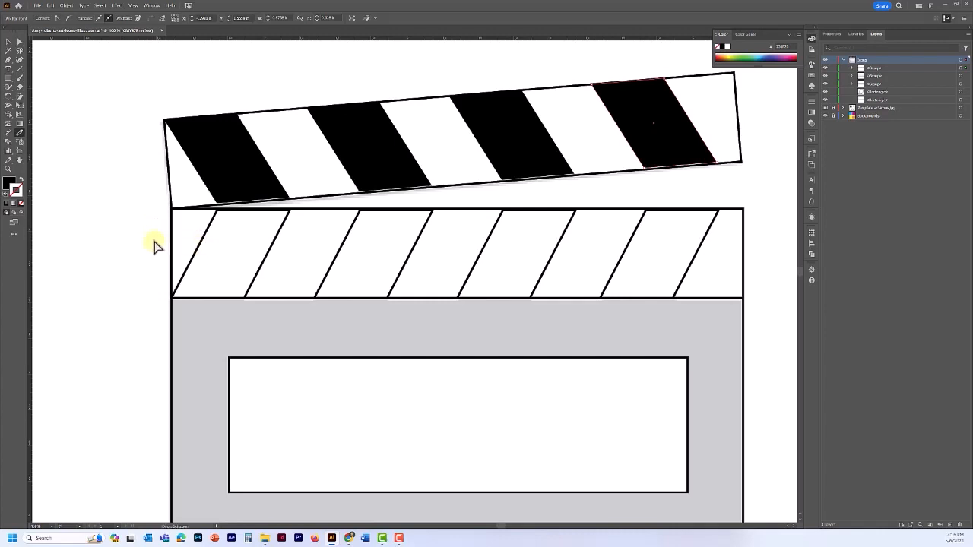
click(199, 250)
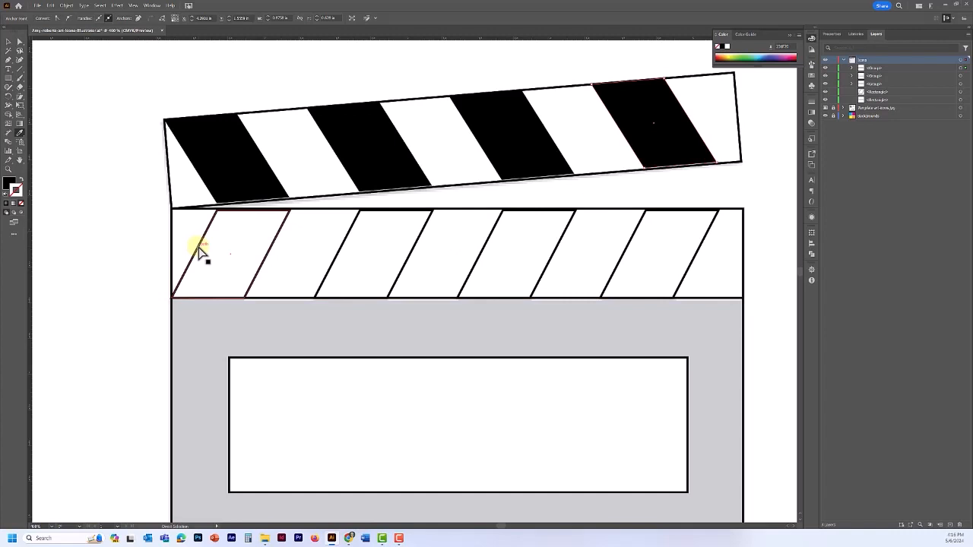
ctrl+click(200, 247)
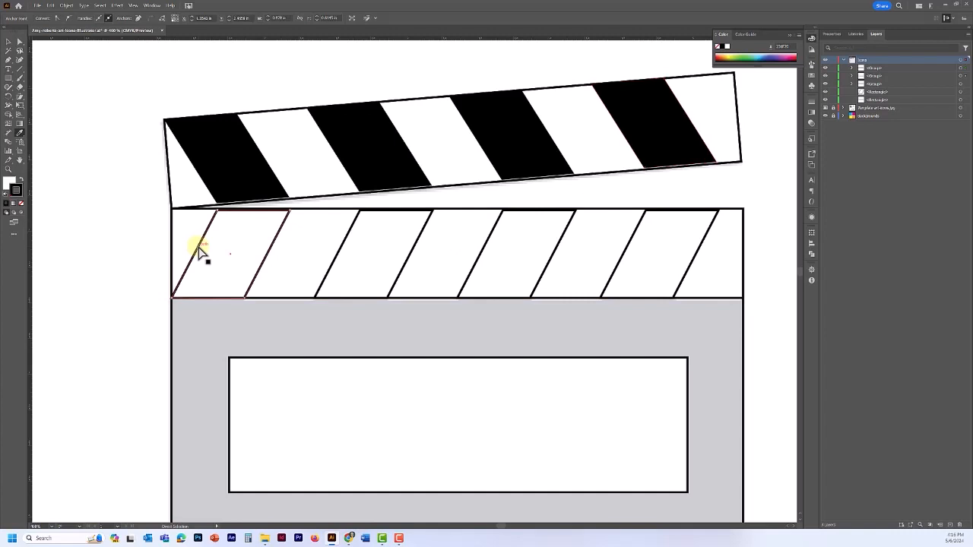
key(i)
click(217, 158)
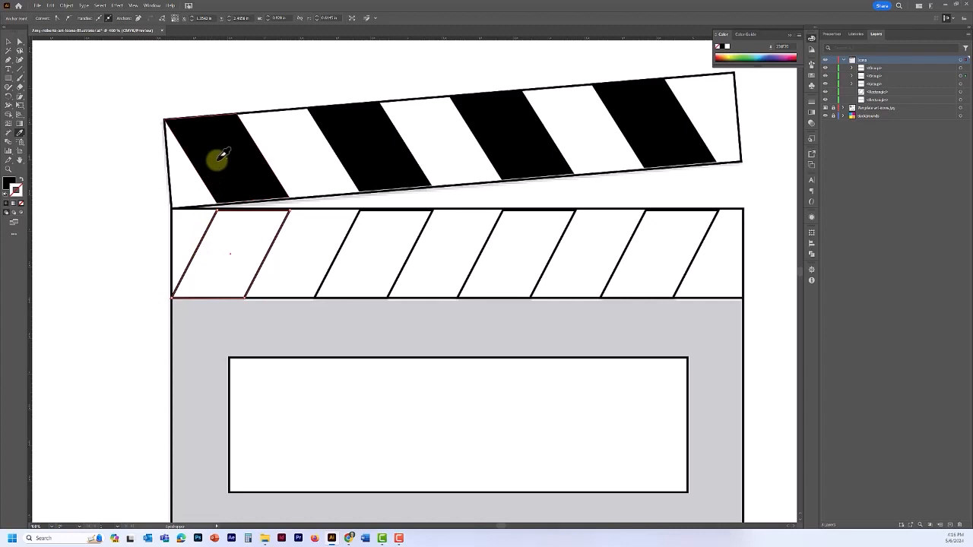
ctrl+click(342, 247)
click(241, 163)
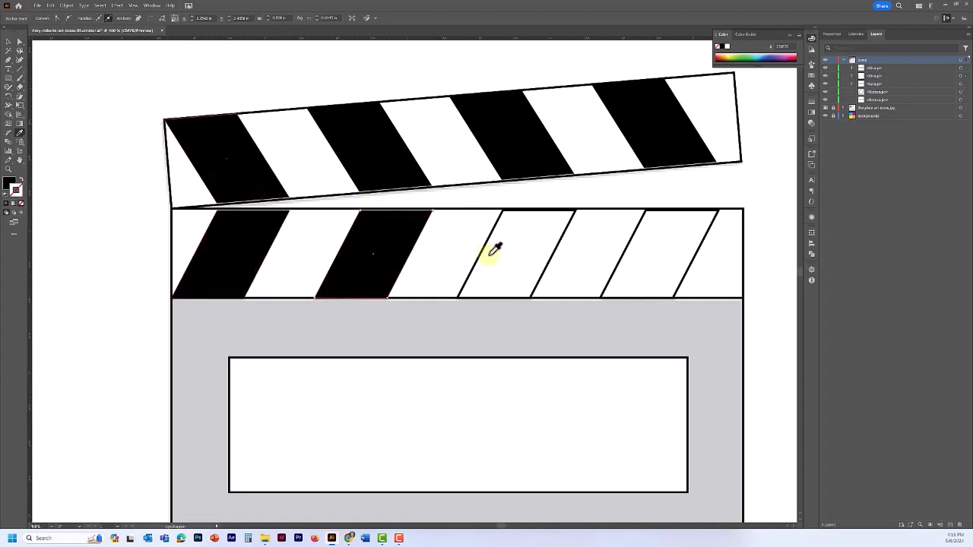
ctrl+click(490, 251)
click(260, 152)
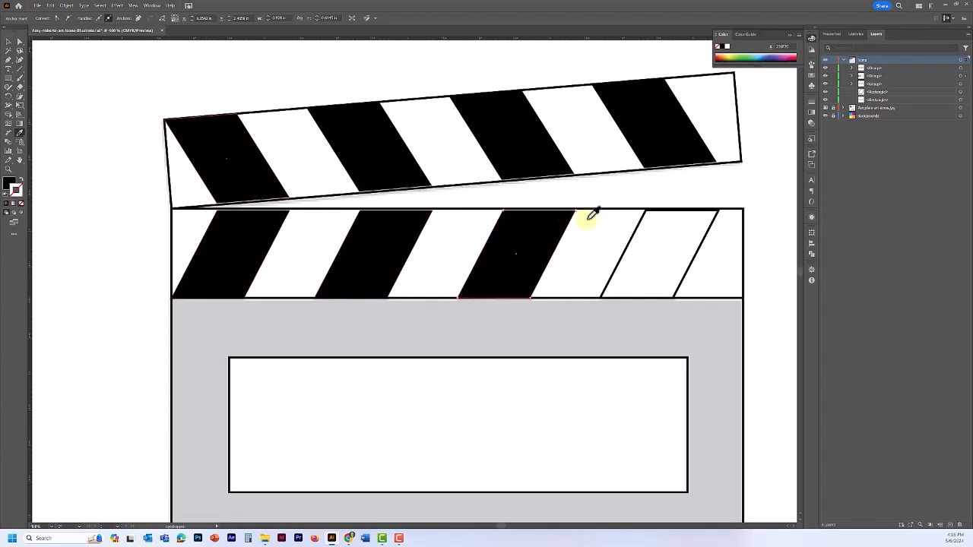
ctrl+click(631, 254)
click(245, 143)
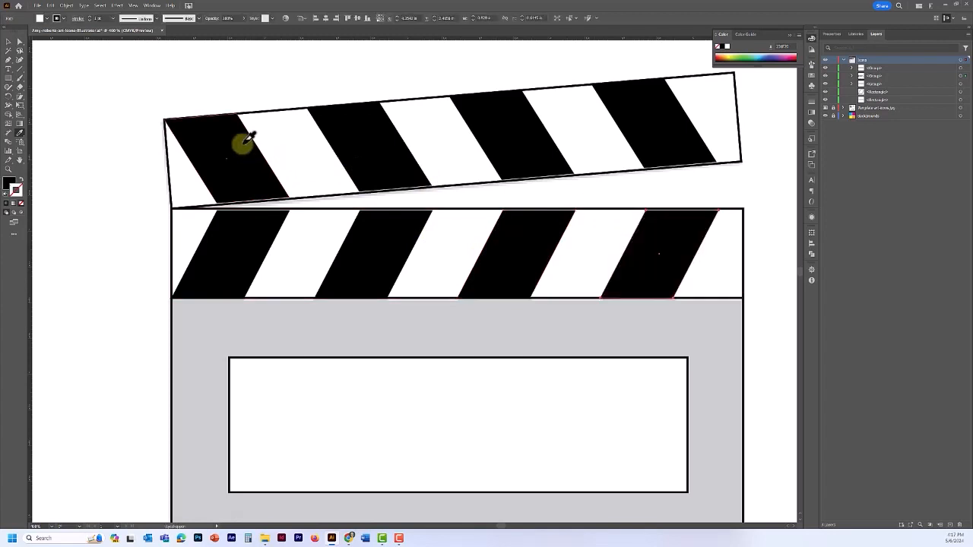
Step: Give the label rectangle inside the clapperboard's body a solid white fill
drag(399, 327, 434, 259)
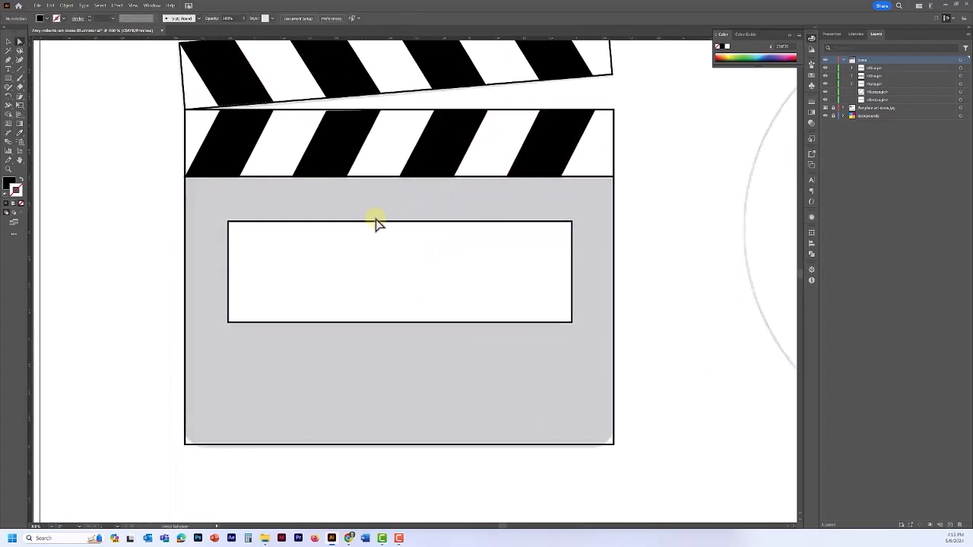
click(8, 41)
click(373, 226)
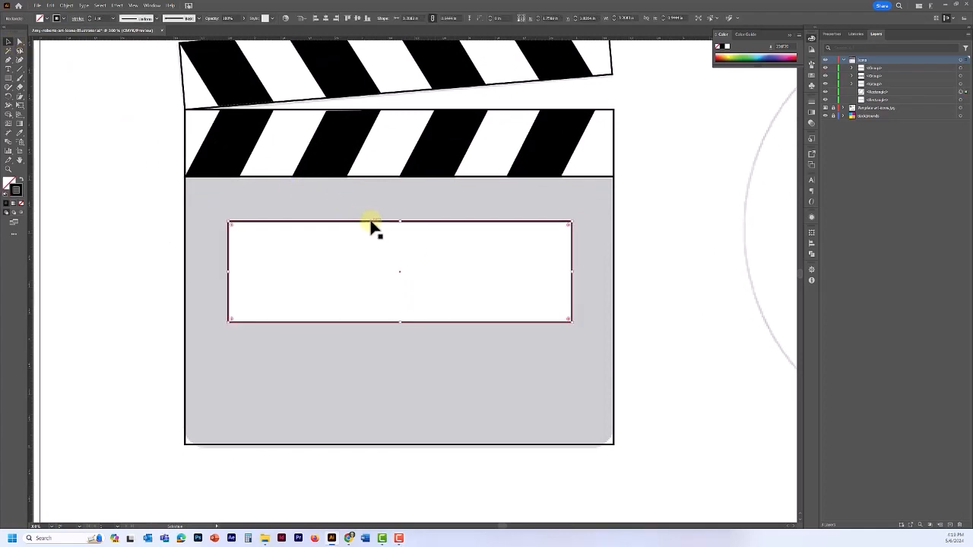
click(47, 22)
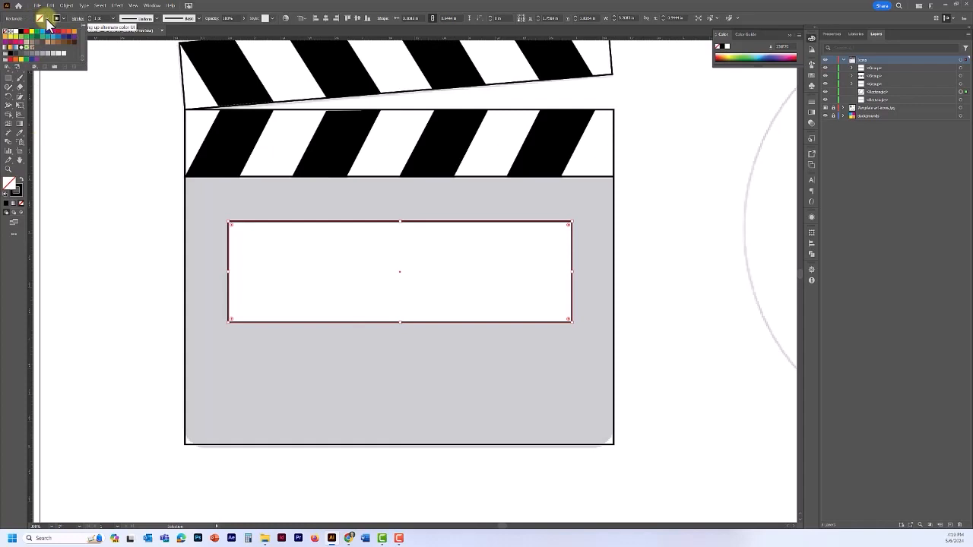
click(10, 31)
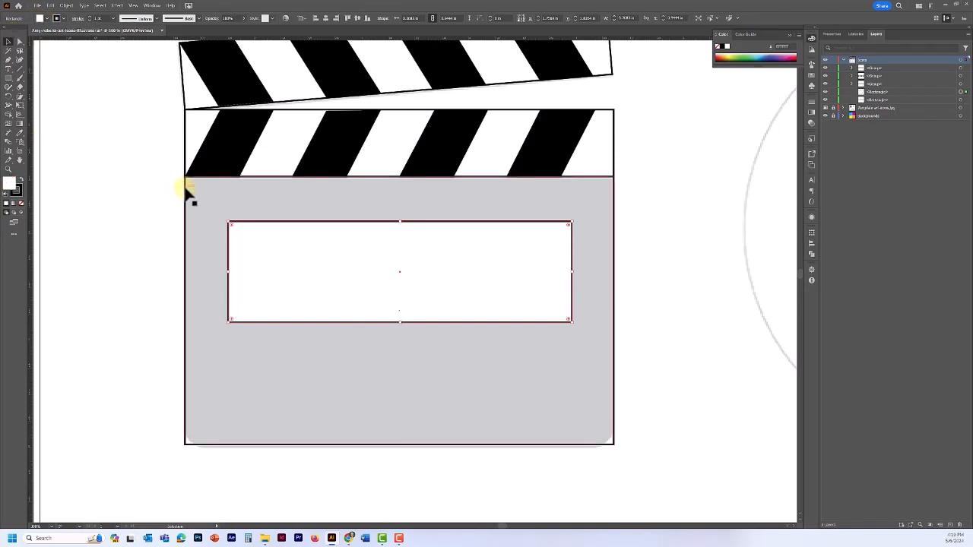
Step: Give the clapperboard's large body rectangle a solid black fill and deselect it
click(186, 191)
click(47, 23)
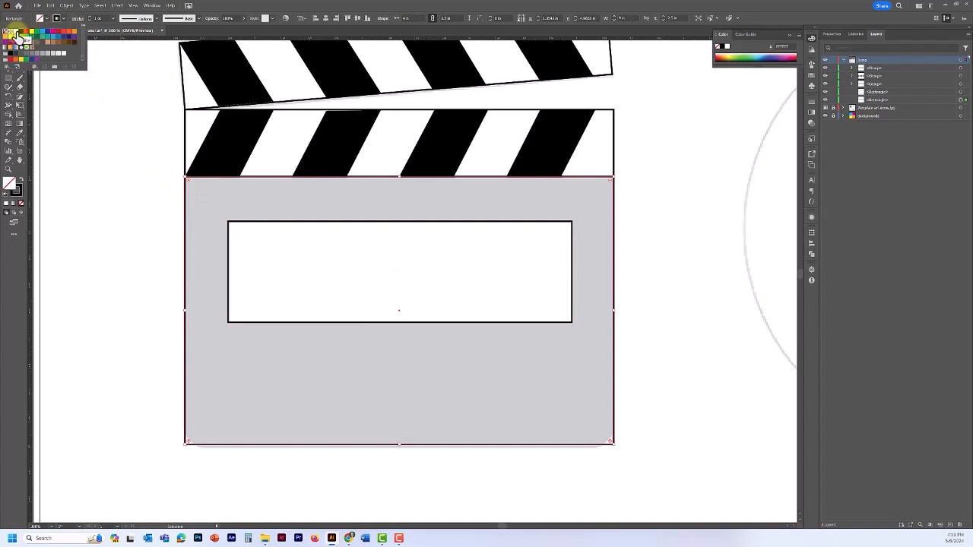
click(20, 35)
key(ctrl+minus)
key(ctrl+minus)
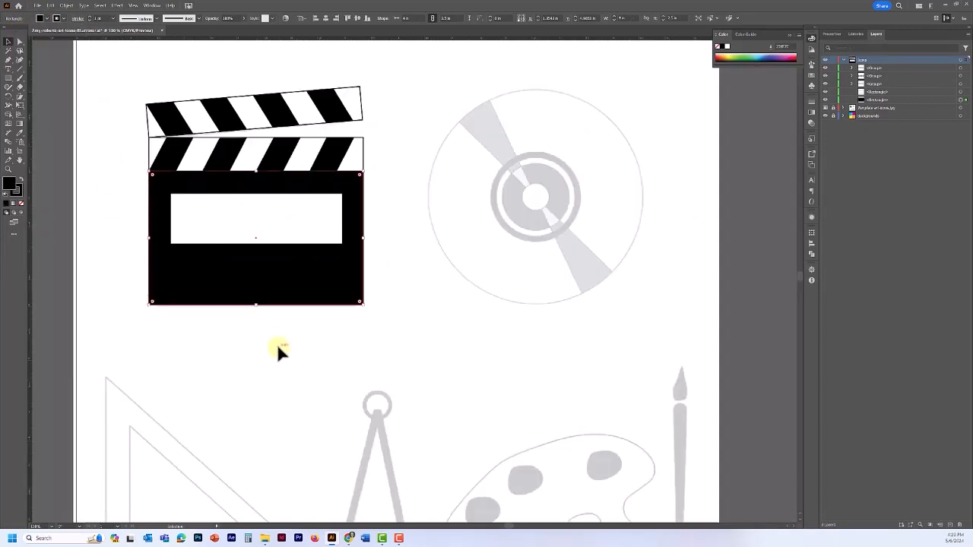
key(v)
click(371, 303)
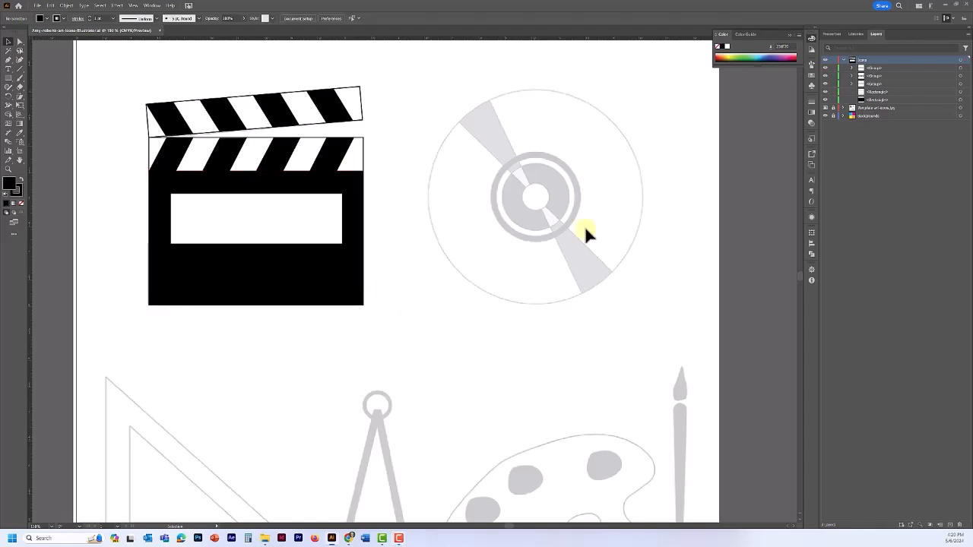
Step: Compare the clapperboard with the template by toggling the icons layer's visibility, and try rounding all four corners of the body rectangle
click(825, 61)
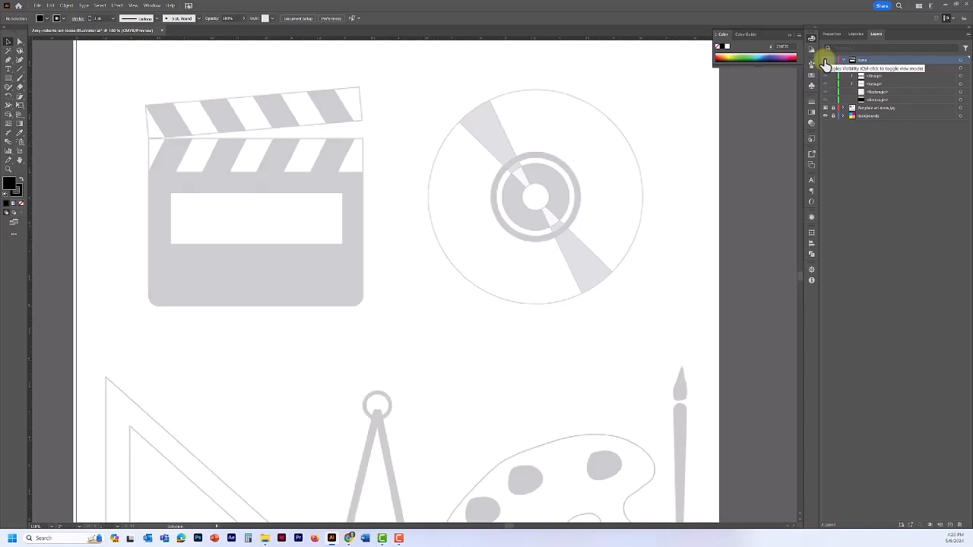
click(826, 60)
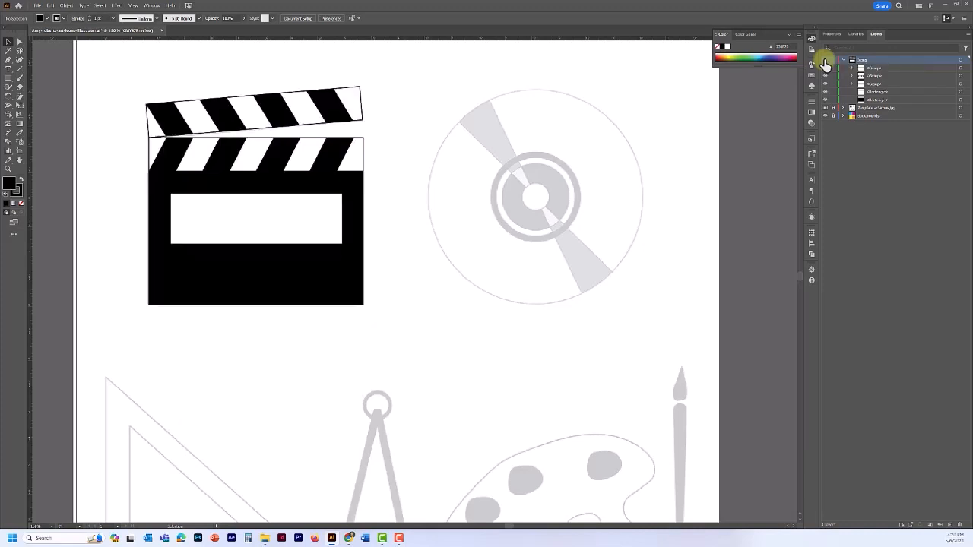
click(342, 304)
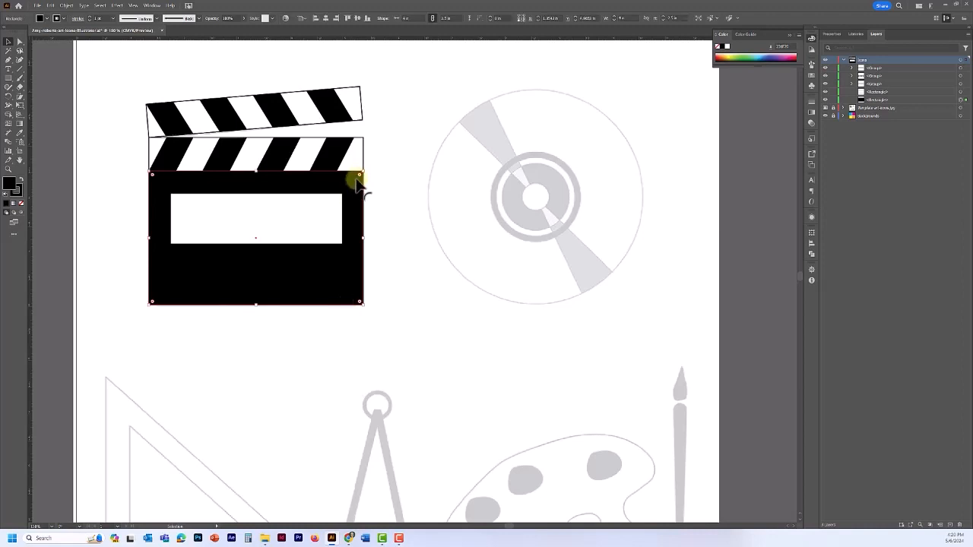
drag(359, 179, 328, 205)
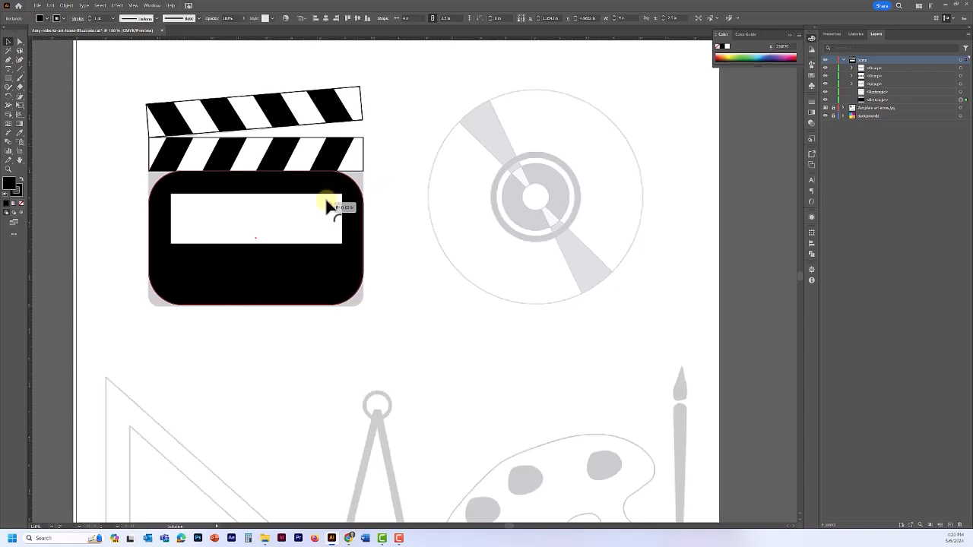
drag(329, 205, 327, 204)
key(ctrl+z)
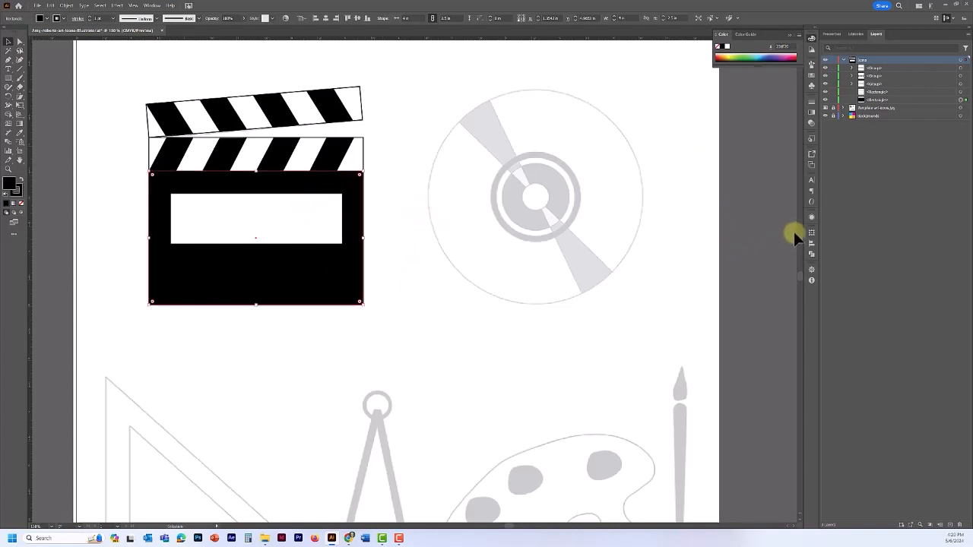
Step: Round only the two bottom corners of the clapperboard's body to match the template, using Direct Selection
click(19, 43)
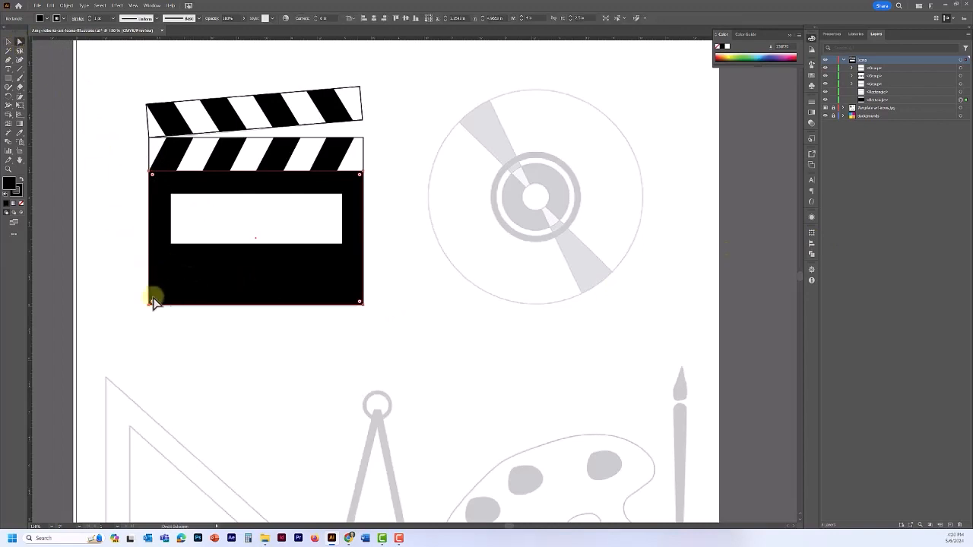
drag(123, 298, 386, 333)
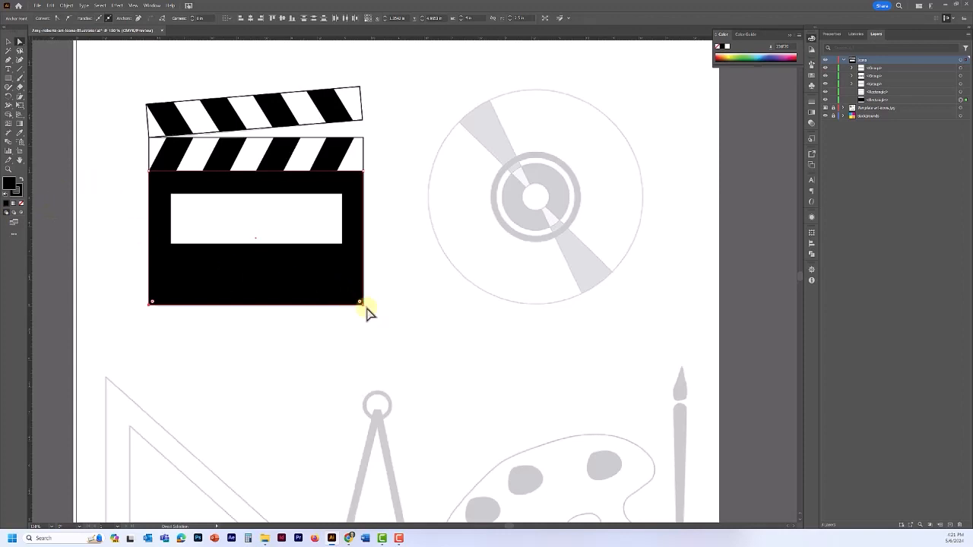
drag(362, 305, 355, 298)
click(311, 356)
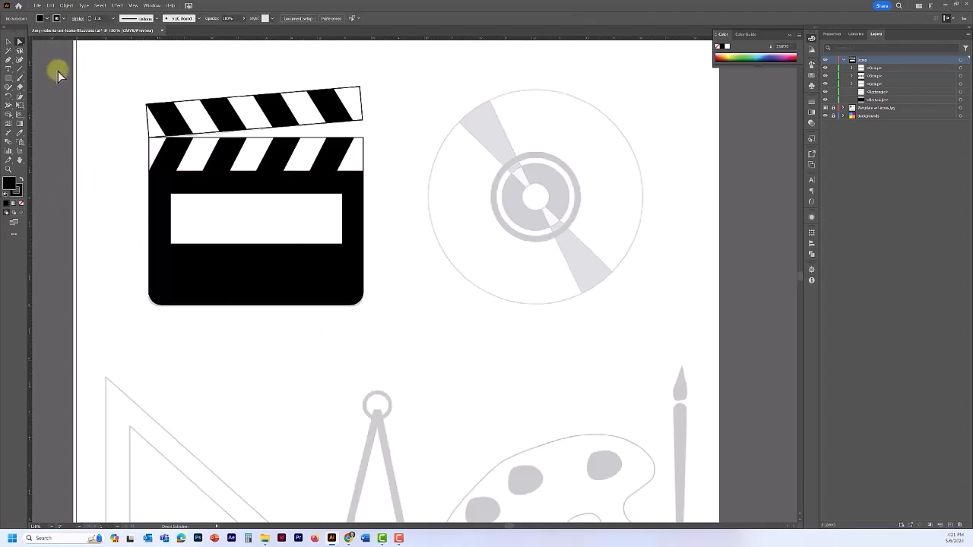
Step: Group all parts of the clapperboard and save the document
click(8, 42)
drag(124, 76, 383, 321)
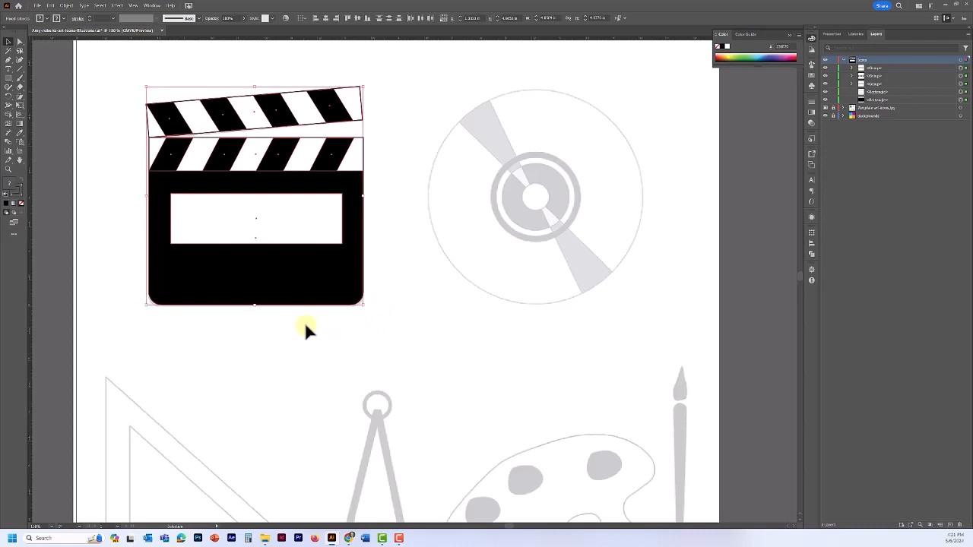
key(a)
key(ctrl+g)
key(v)
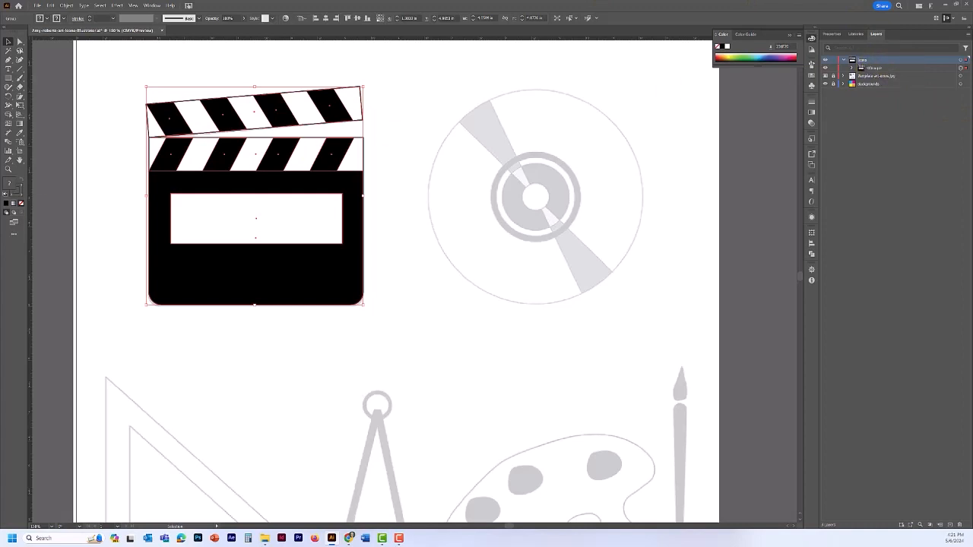
key(ctrl+s)
Step: Draw a circle about 0.5 in wide with the Ellipse tool from the disc's centre over its hole, with no fill and a black stroke
drag(542, 218, 429, 251)
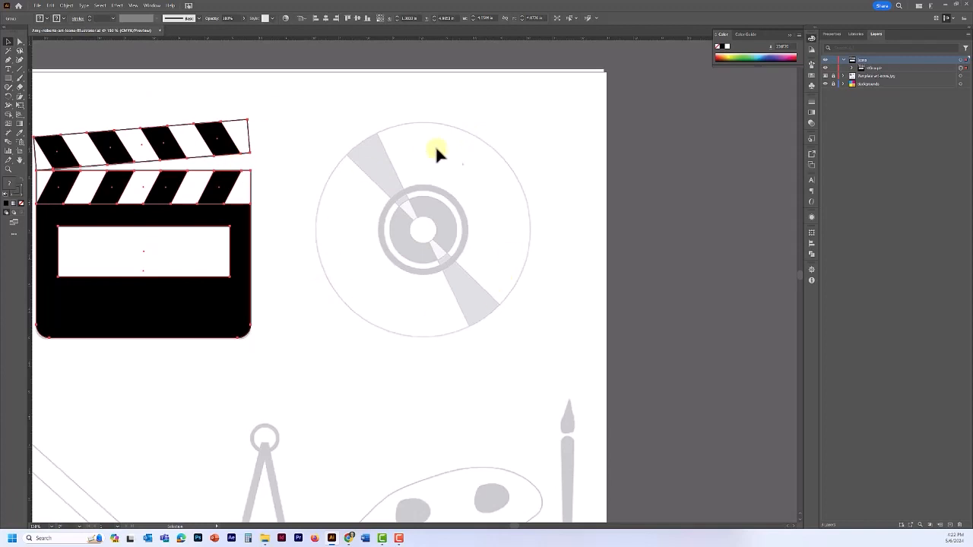
click(7, 44)
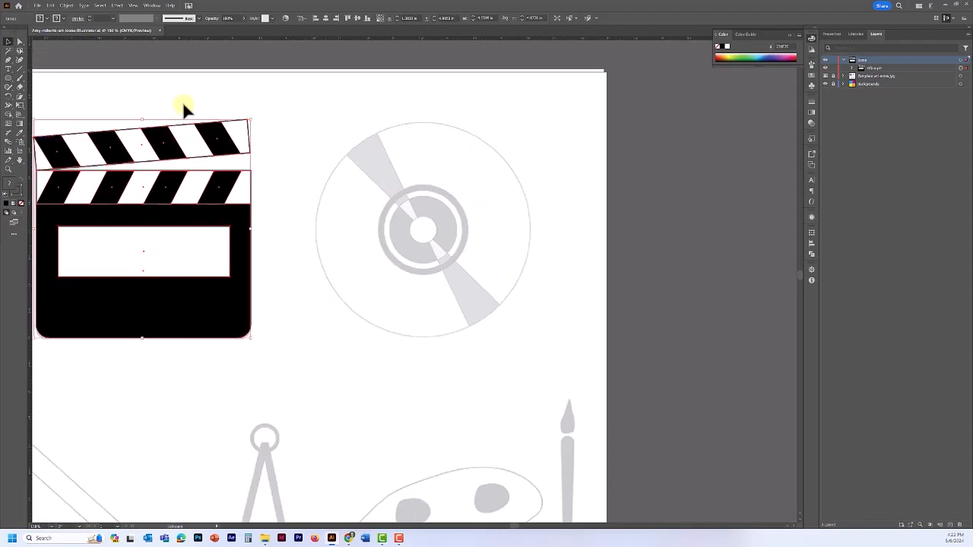
click(274, 61)
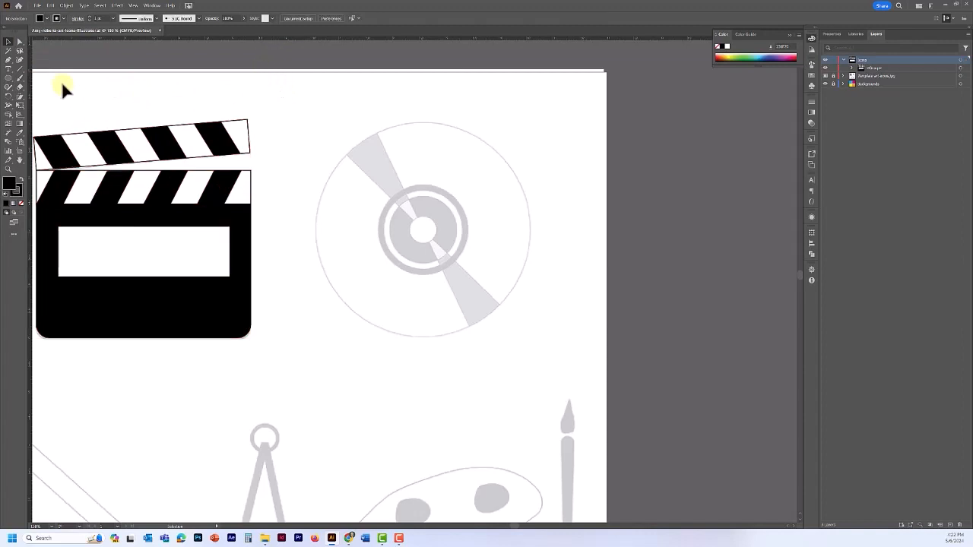
click(9, 79)
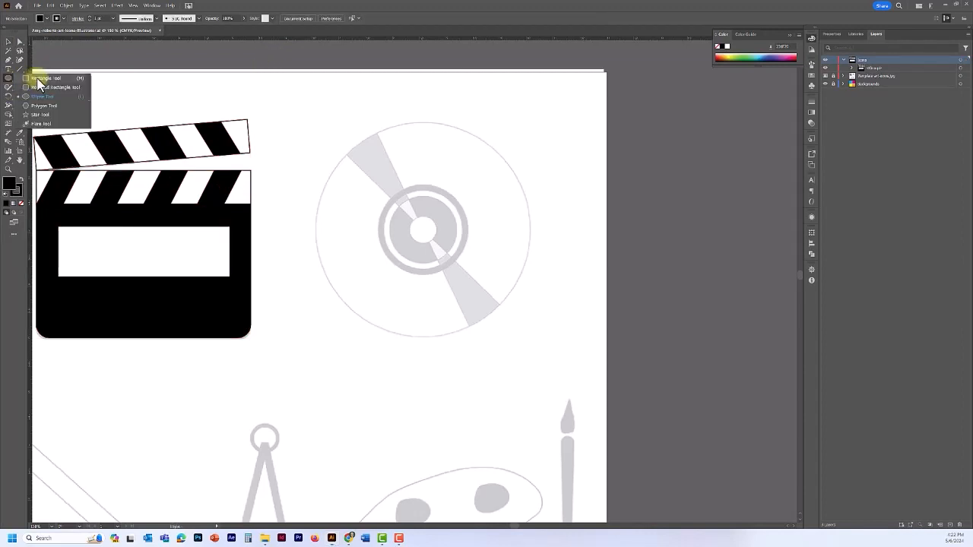
click(37, 97)
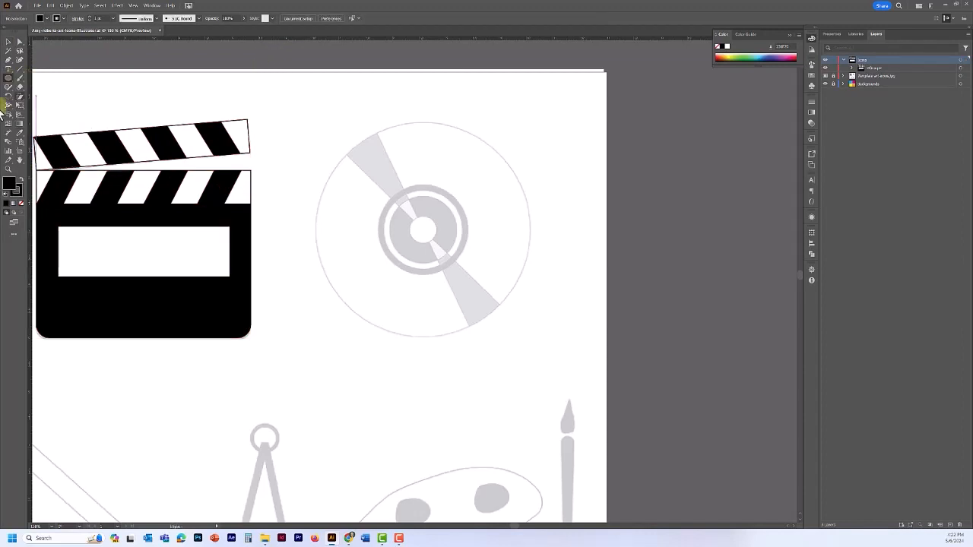
click(6, 196)
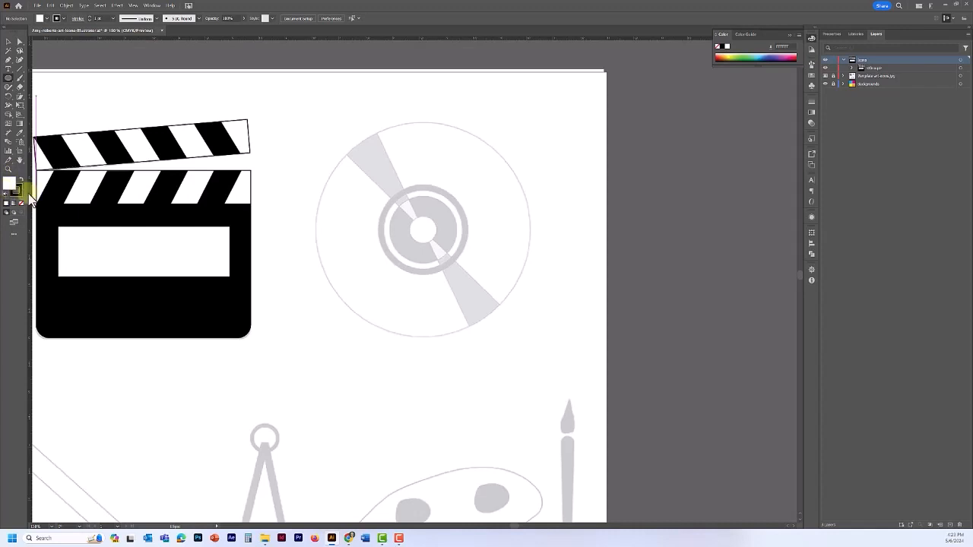
click(21, 203)
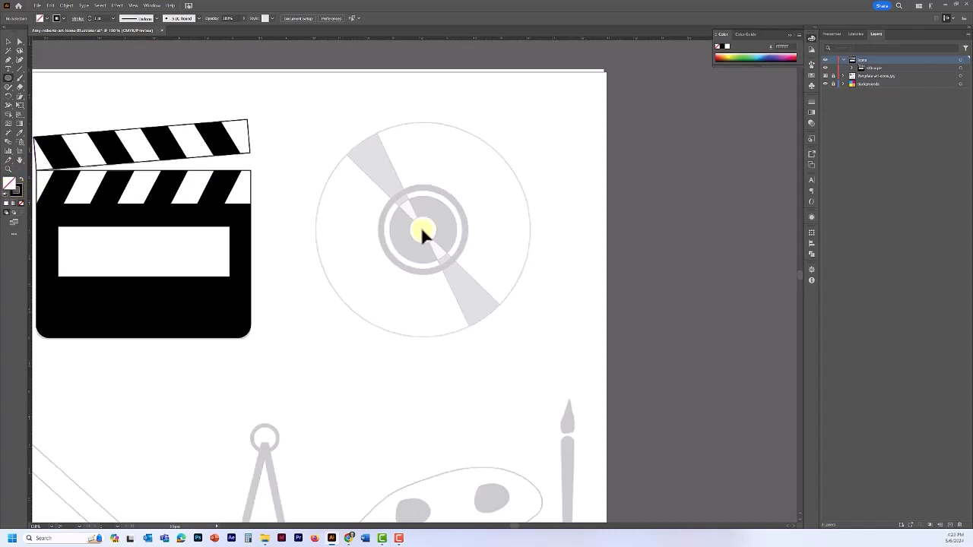
drag(423, 229, 437, 242)
drag(436, 241, 437, 243)
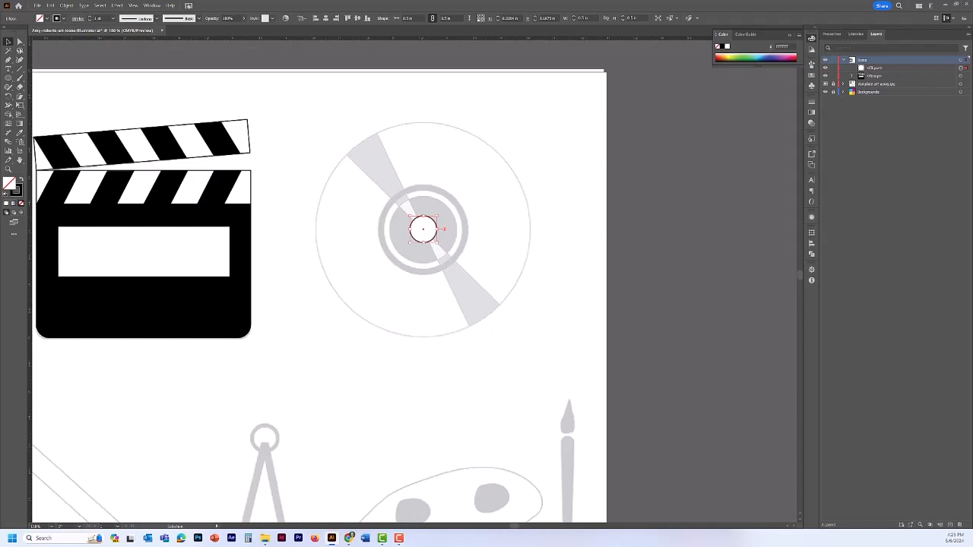
Step: Show the Contextual Task Bar and place it just below the centre rings of the disc
click(152, 6)
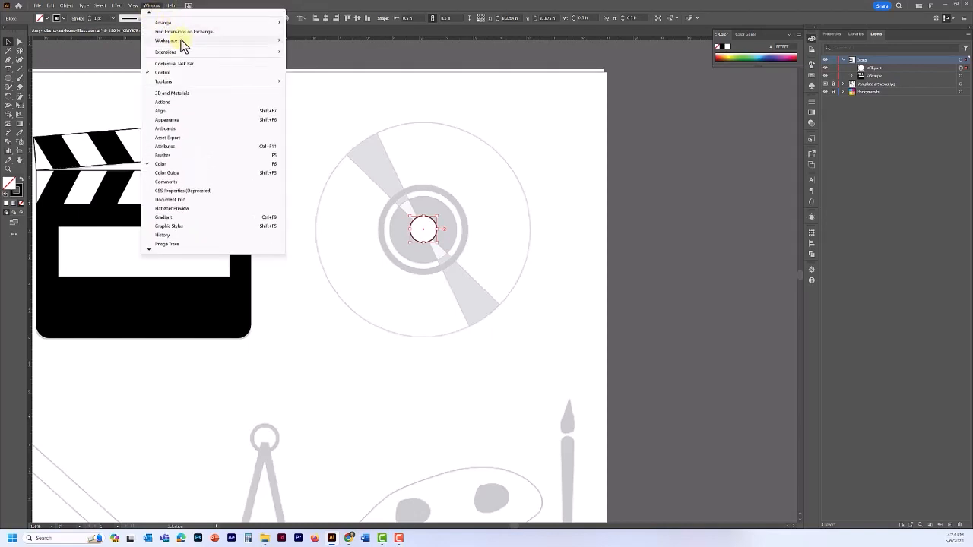
click(164, 65)
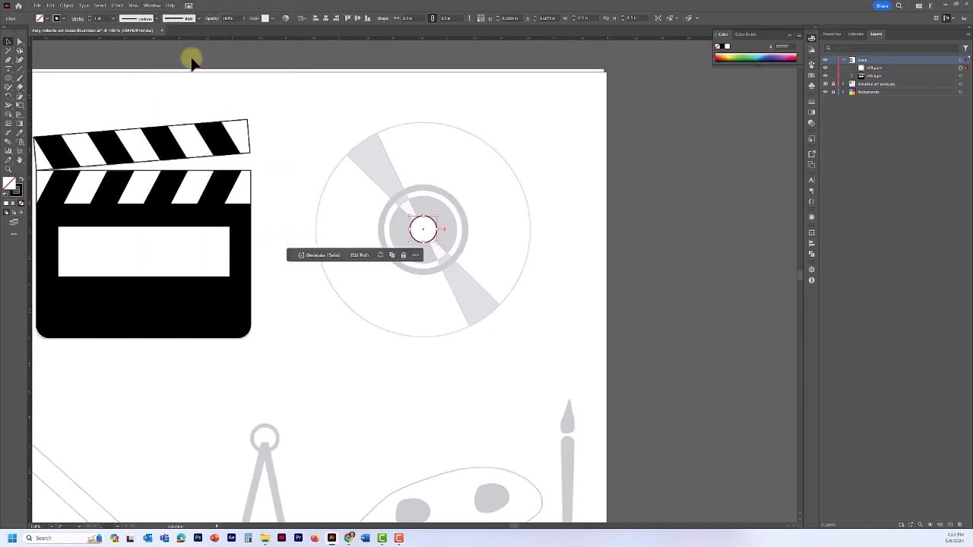
drag(290, 259, 368, 292)
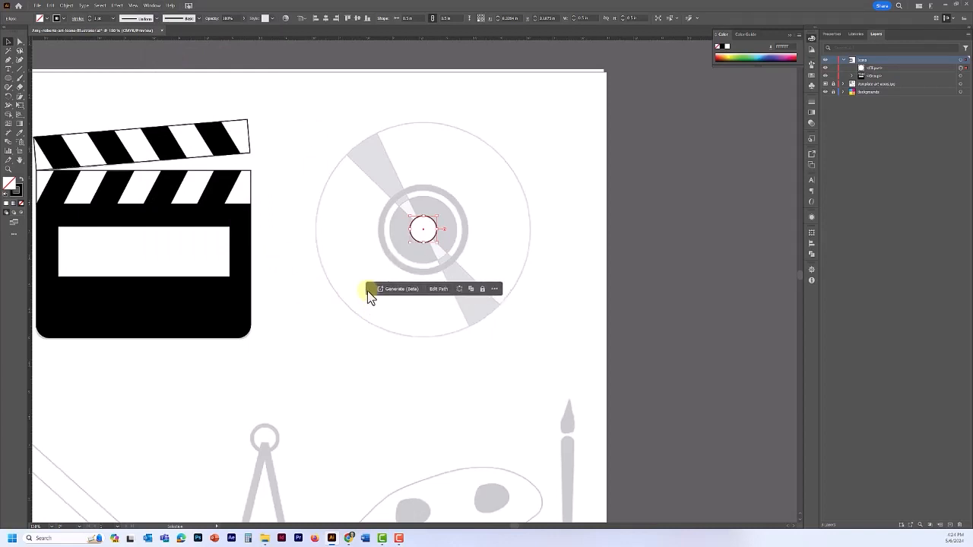
Step: Duplicate the disc's hole circle and scale the copy from its centre to 1.25 in wide, matching the inner ring
click(471, 290)
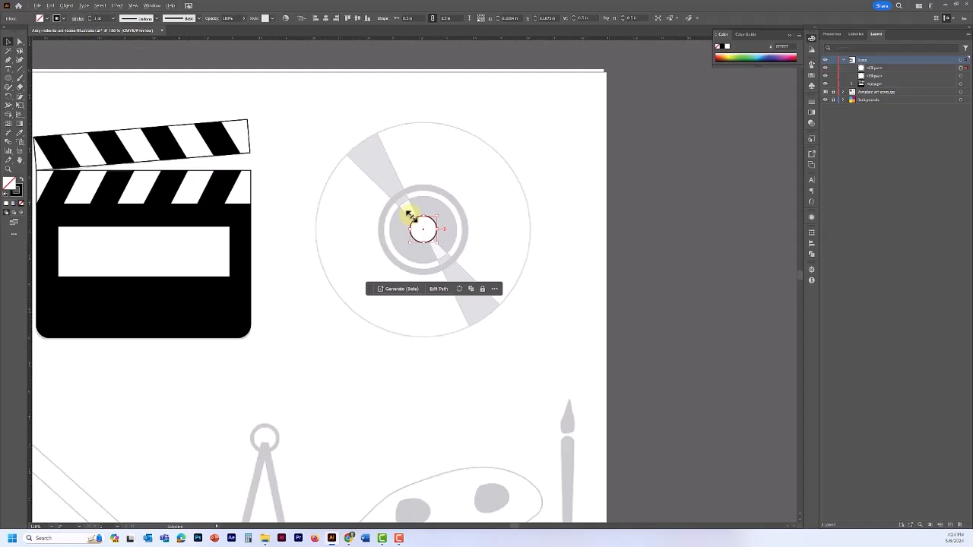
drag(410, 216, 383, 198)
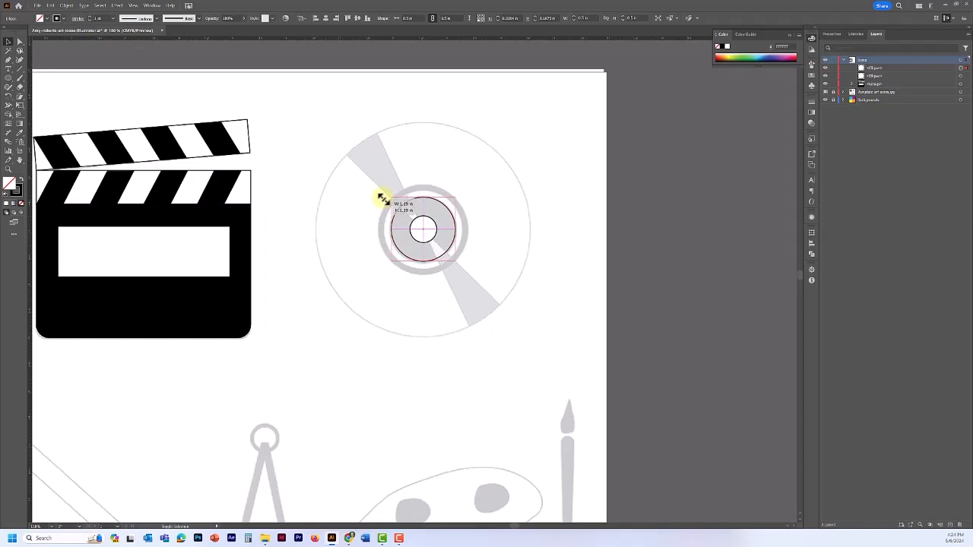
drag(383, 198, 381, 197)
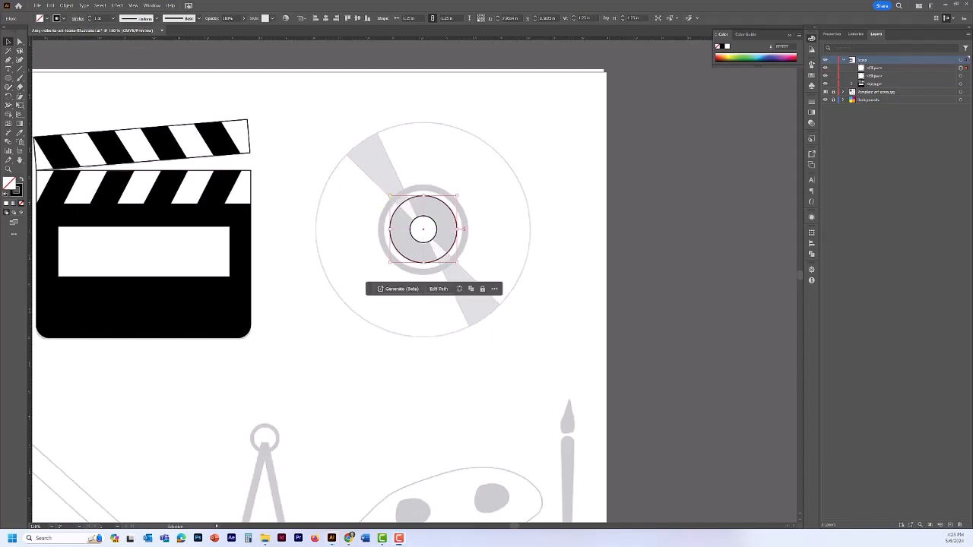
Step: Add two more concentric circle copies, 1.7 in wide for the outer ring and 4 in for the disc's edge, and save
click(470, 289)
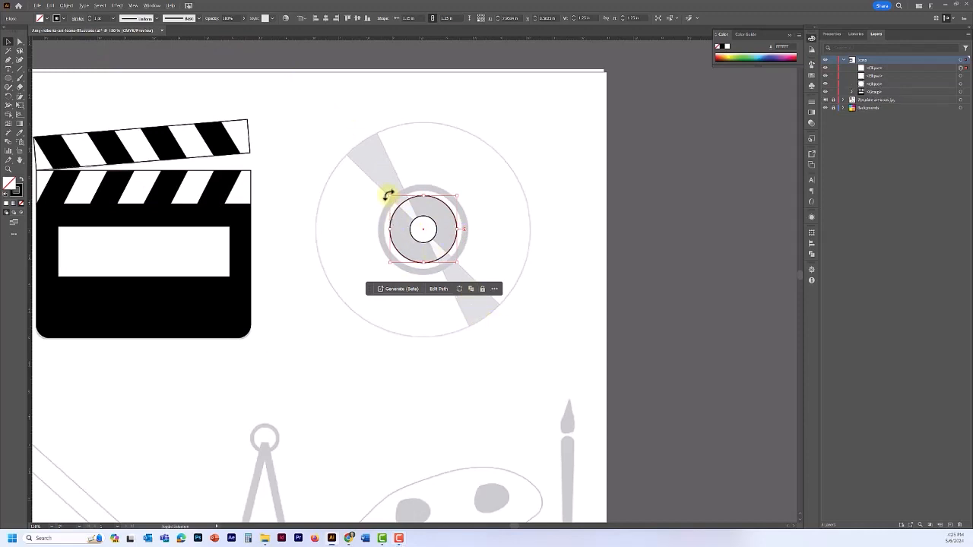
mouse_move(390, 197)
mouse_down()
mouse_move(373, 175)
mouse_move(378, 184)
mouse_up()
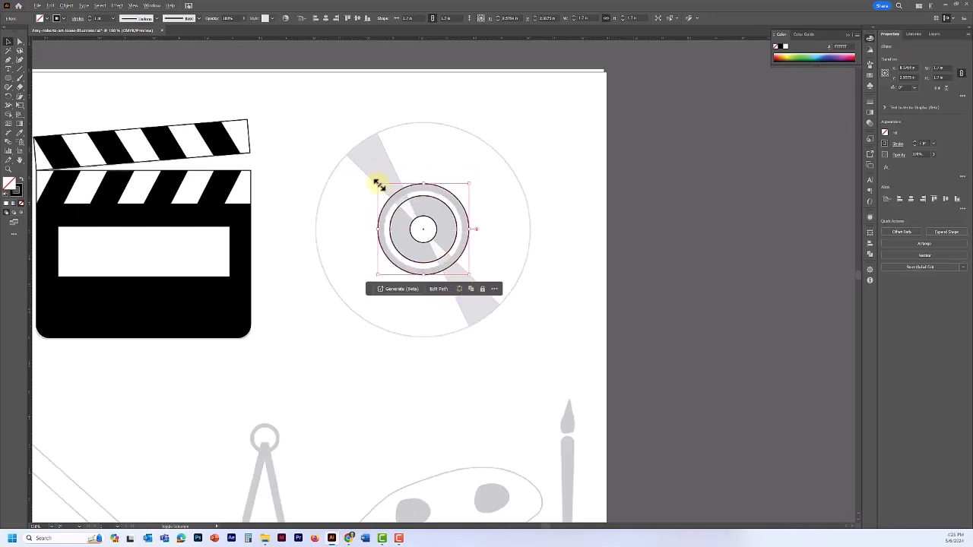
drag(380, 185, 316, 122)
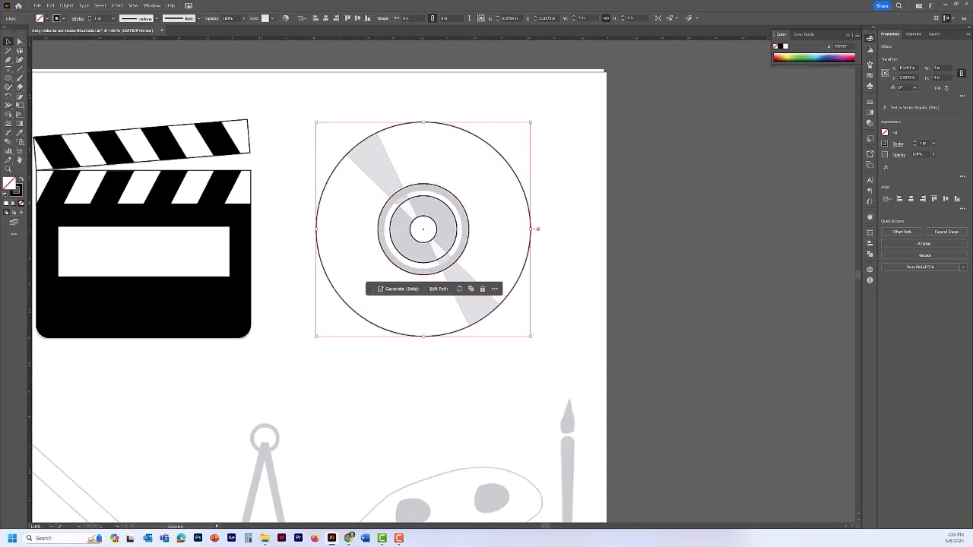
key(ctrl+s)
Step: Draw a near-vertical line about 4.3 in long from the disc's centre outward, extending slightly past the outer edge at both ends
click(20, 72)
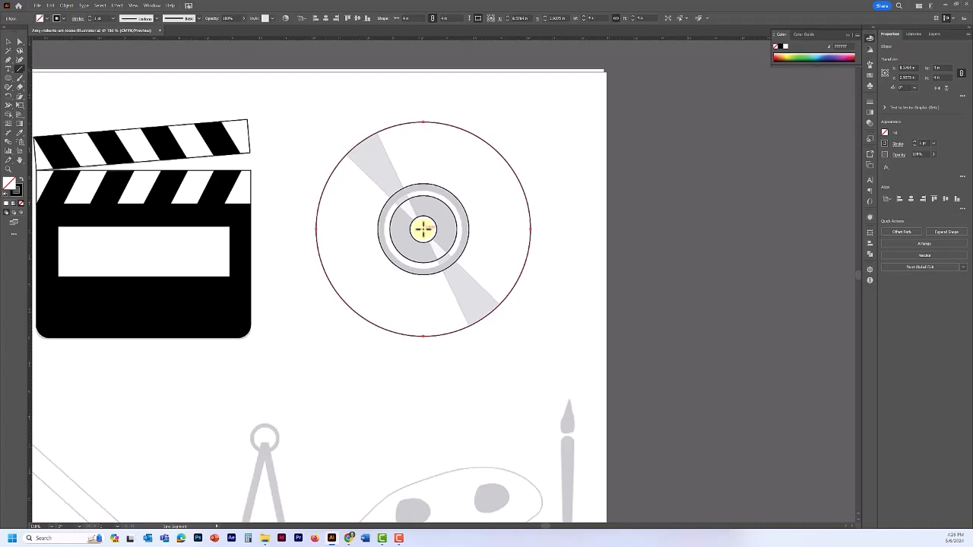
drag(424, 229, 424, 347)
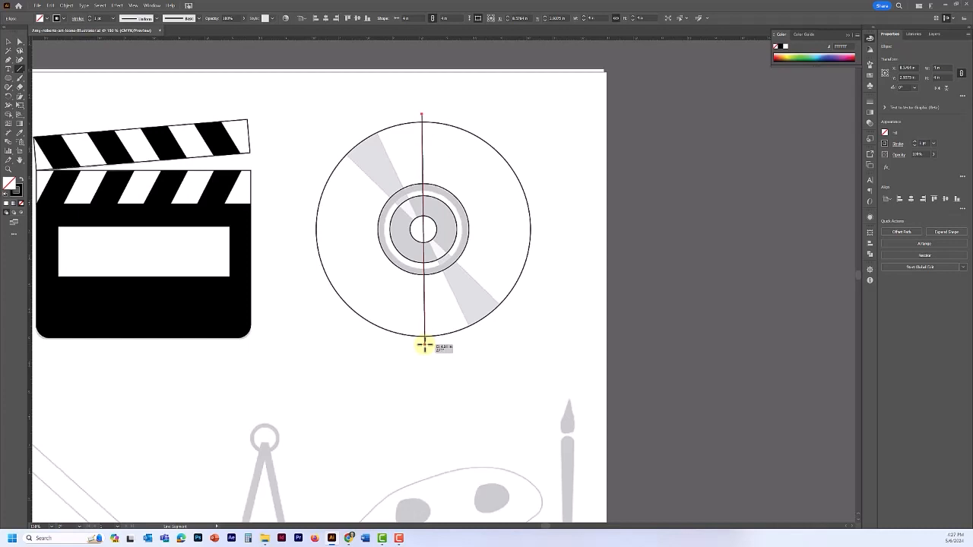
drag(424, 346, 424, 346)
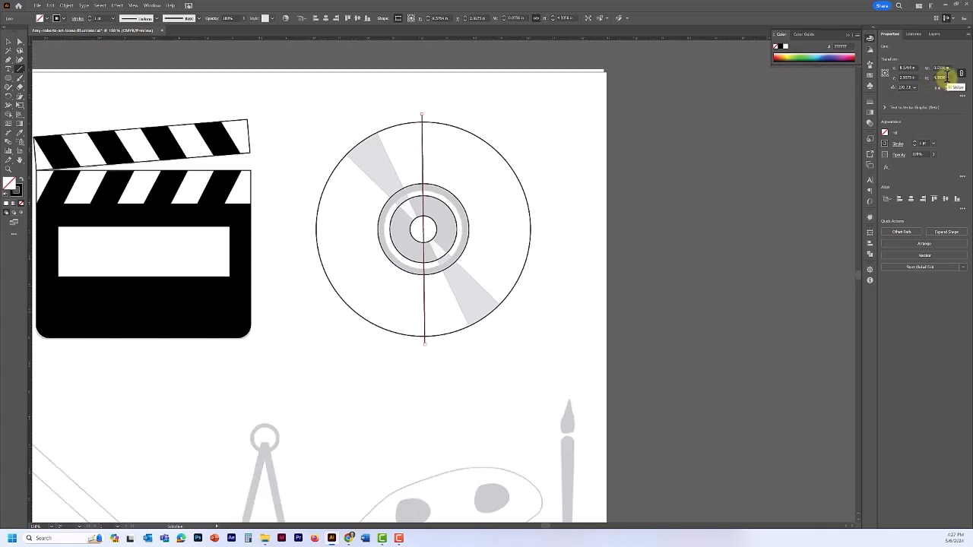
Step: Set the line's rotation angle to 270° and its height to 4.25 in
click(909, 88)
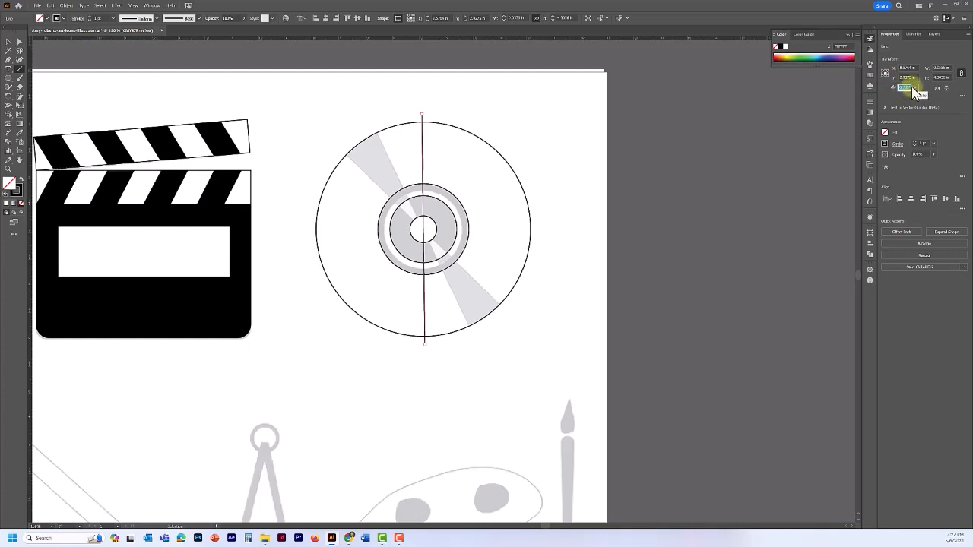
text(2)
click(934, 77)
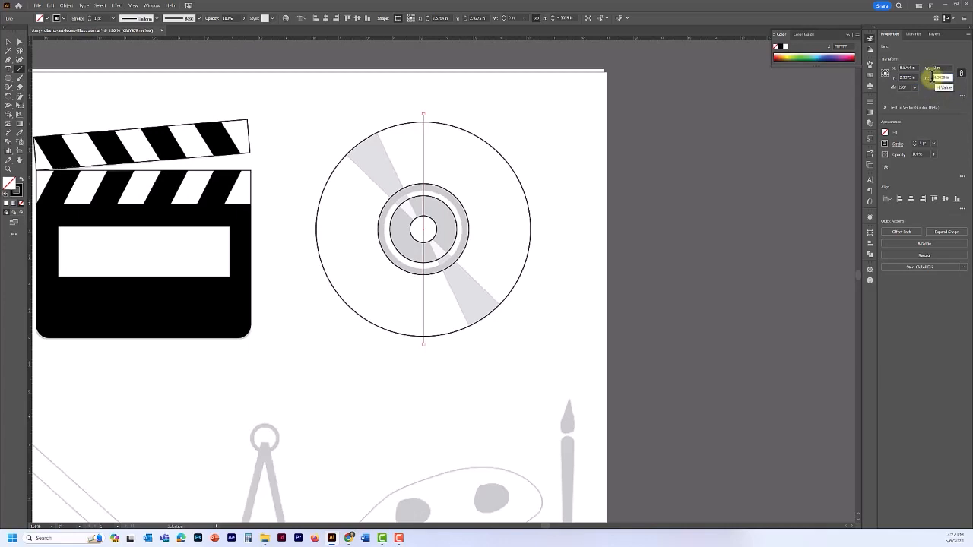
drag(934, 77, 948, 74)
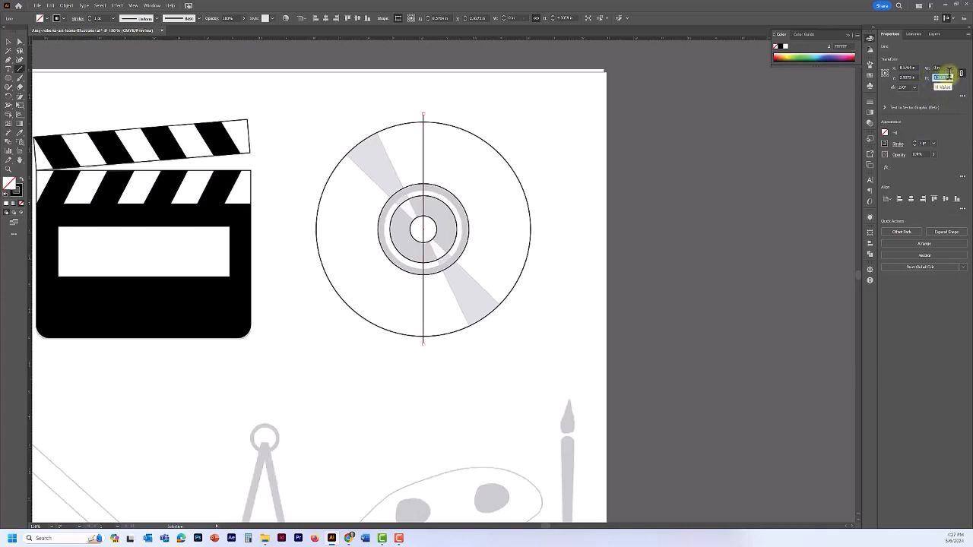
text(125)
key(Return)
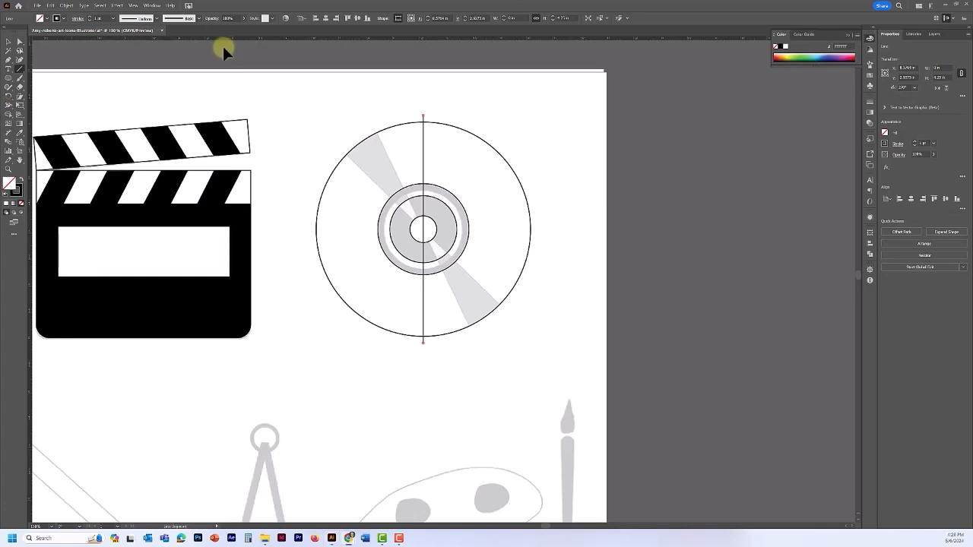
Step: Duplicate the vertical line through the disc and set the copy's rotation angle to 290°
click(8, 41)
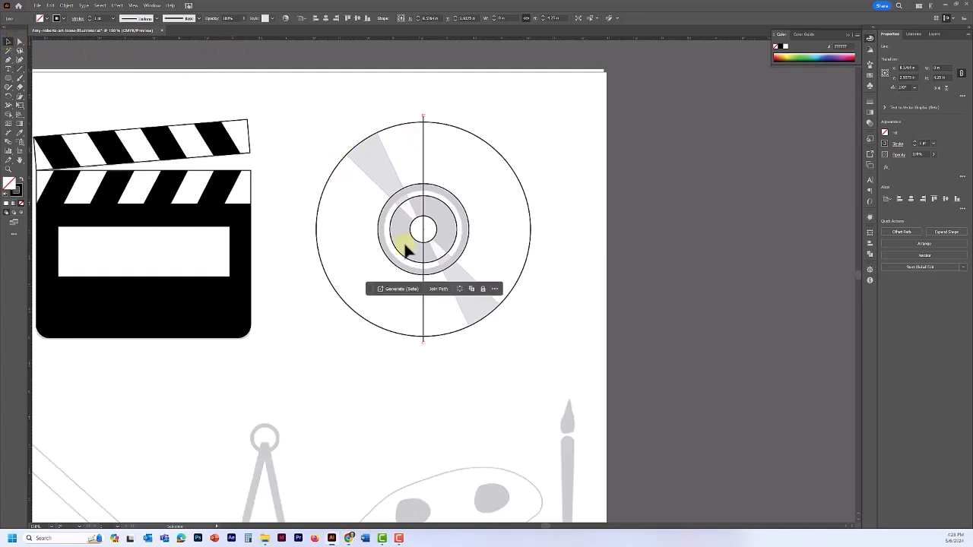
click(471, 290)
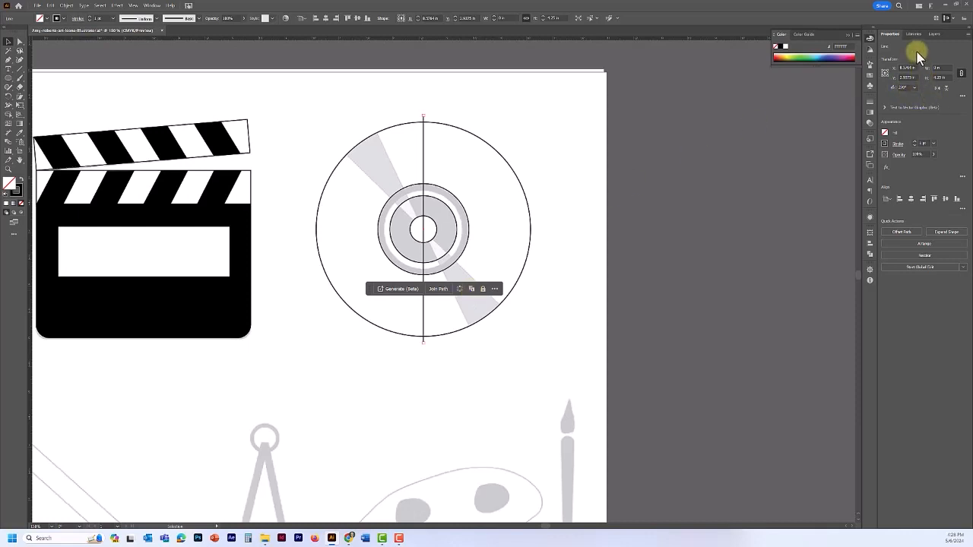
click(905, 87)
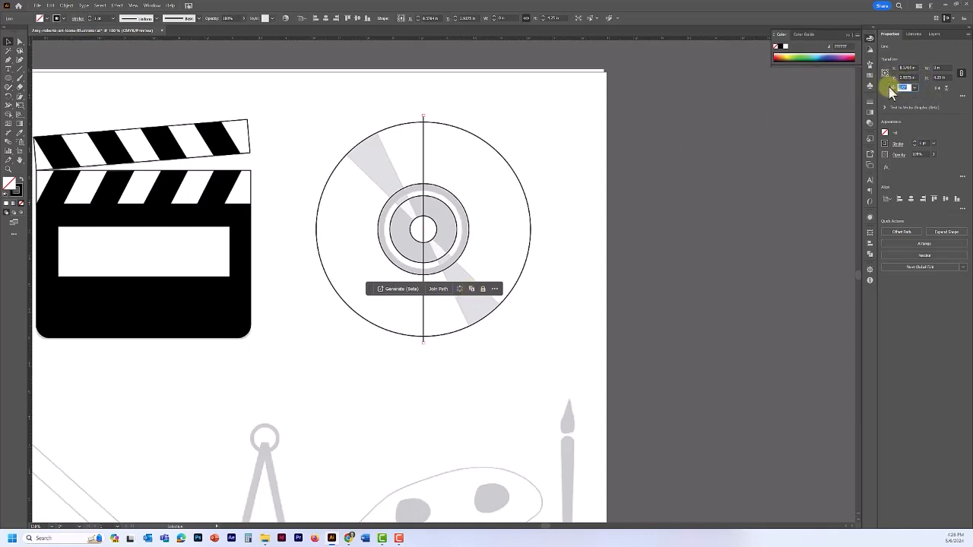
text(20)
key(Return)
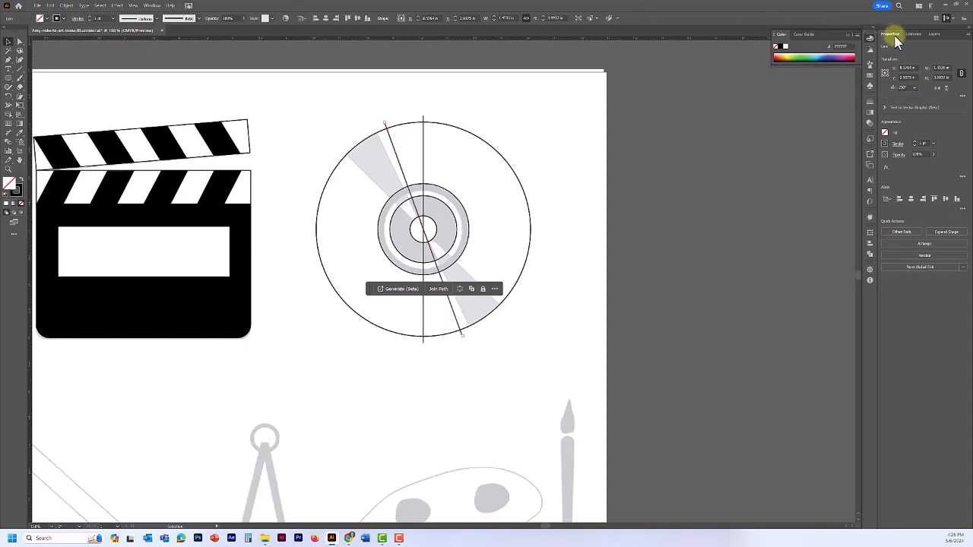
Step: Rotate the two lines crossing the disc together so they follow the edges of the grey highlight wedges
click(934, 36)
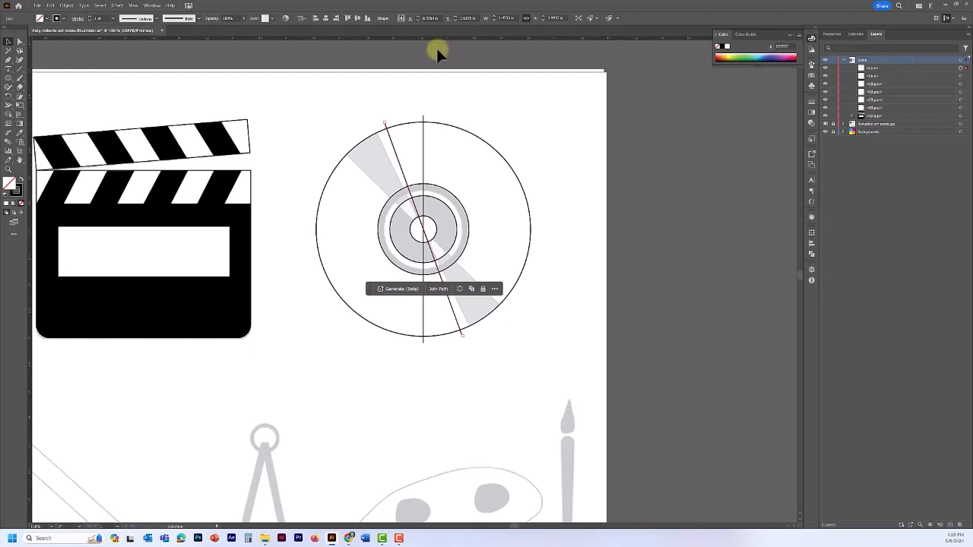
shift+click(424, 135)
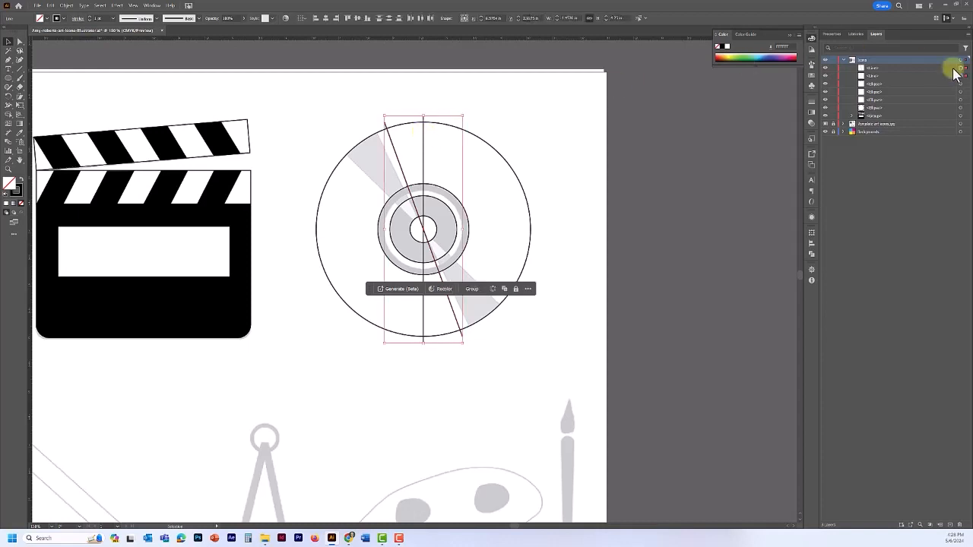
click(812, 234)
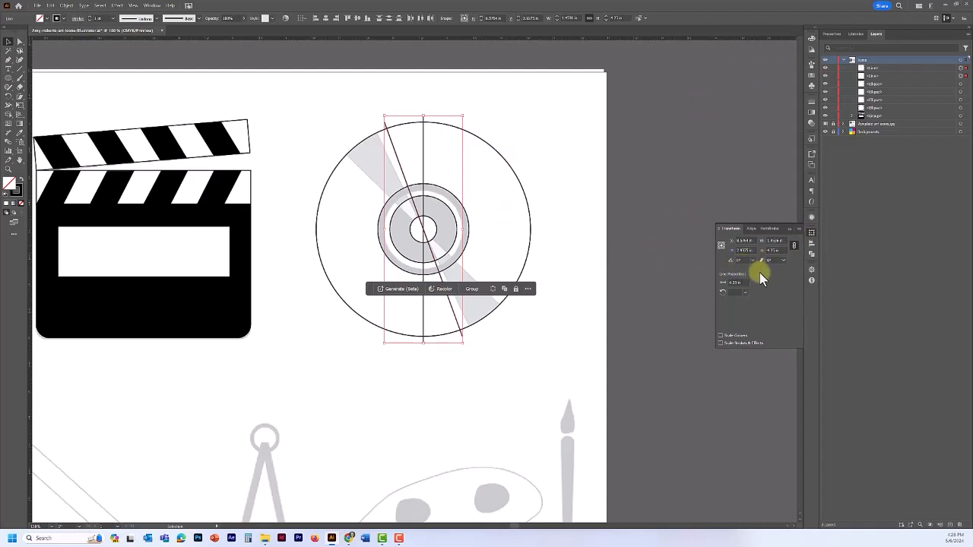
click(742, 260)
key(Return)
click(534, 107)
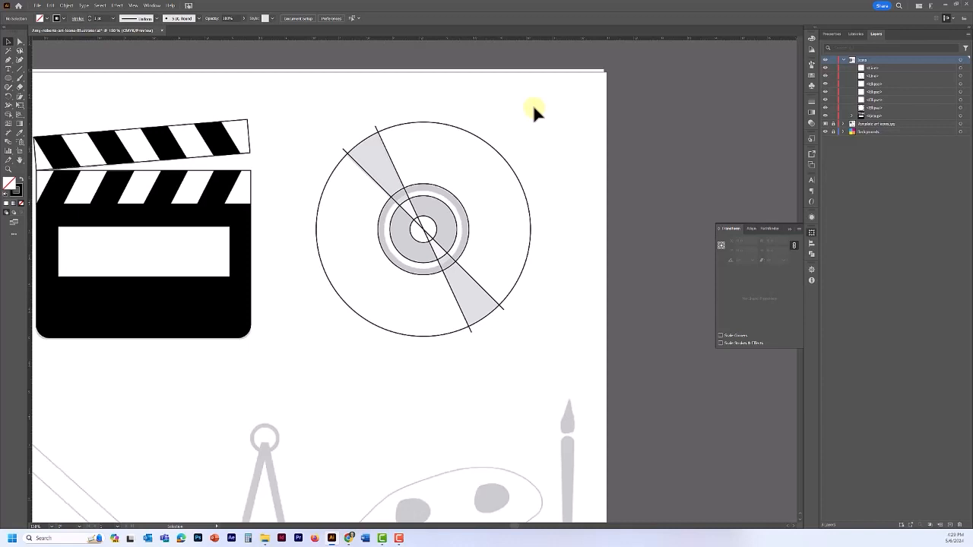
click(790, 231)
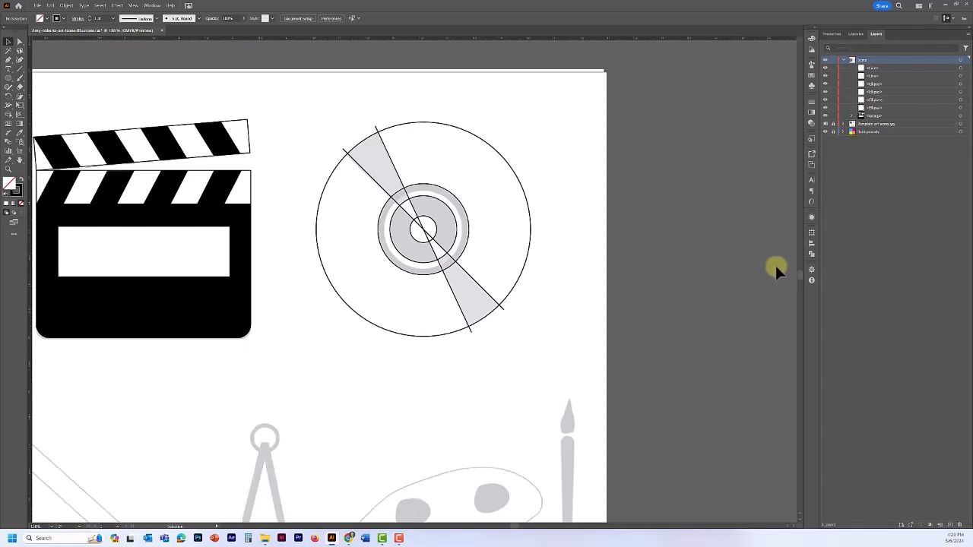
Step: Draw a white rectangle beside the artboard and place a duplicate overlapping its lower-right corner
click(815, 254)
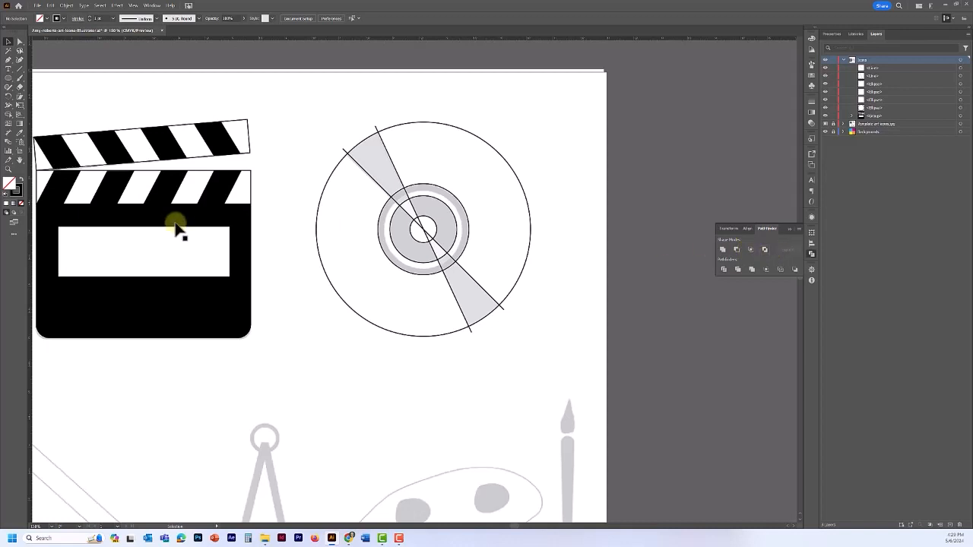
click(8, 79)
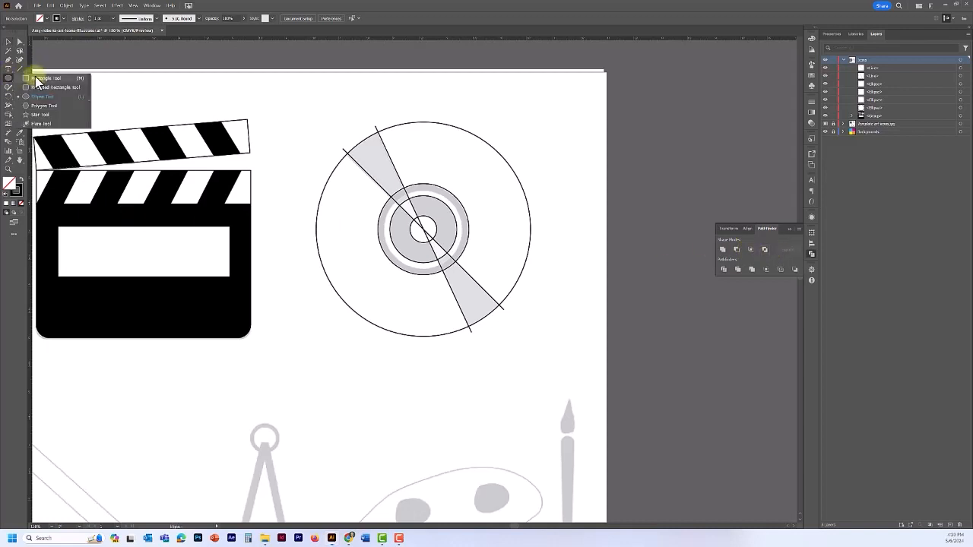
click(44, 77)
drag(633, 145, 712, 204)
drag(711, 203, 740, 246)
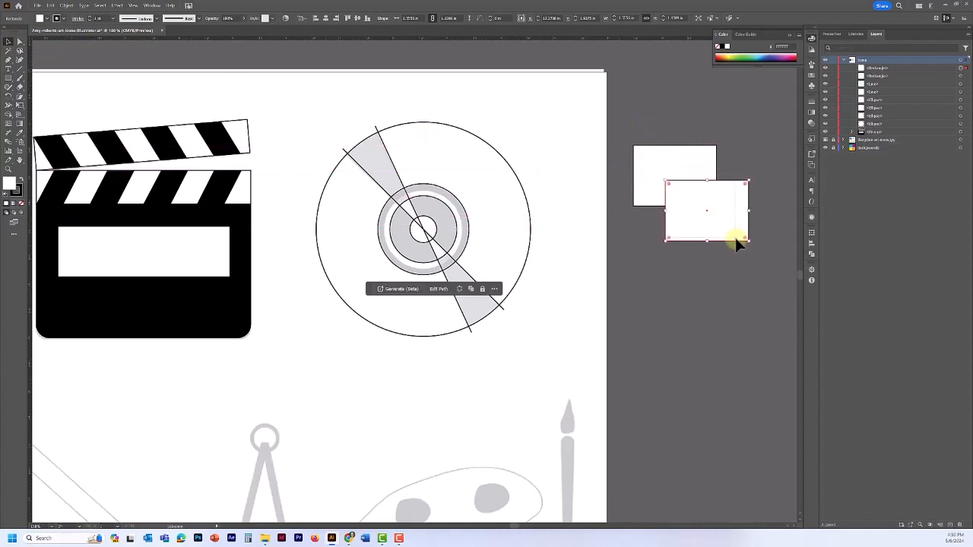
Step: Try the Pathfinder Unite and Intersect modes on the two overlapping rectangles, undoing each result
click(812, 256)
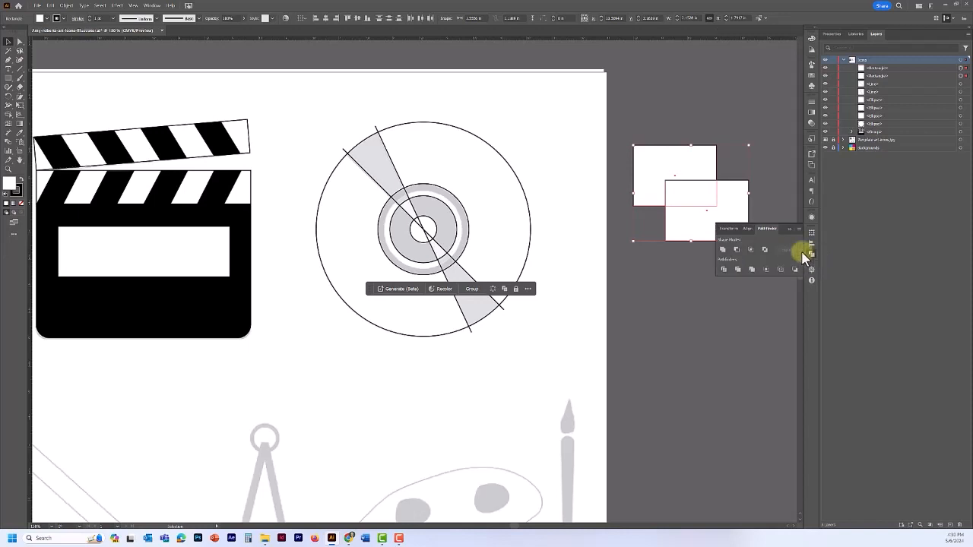
click(722, 251)
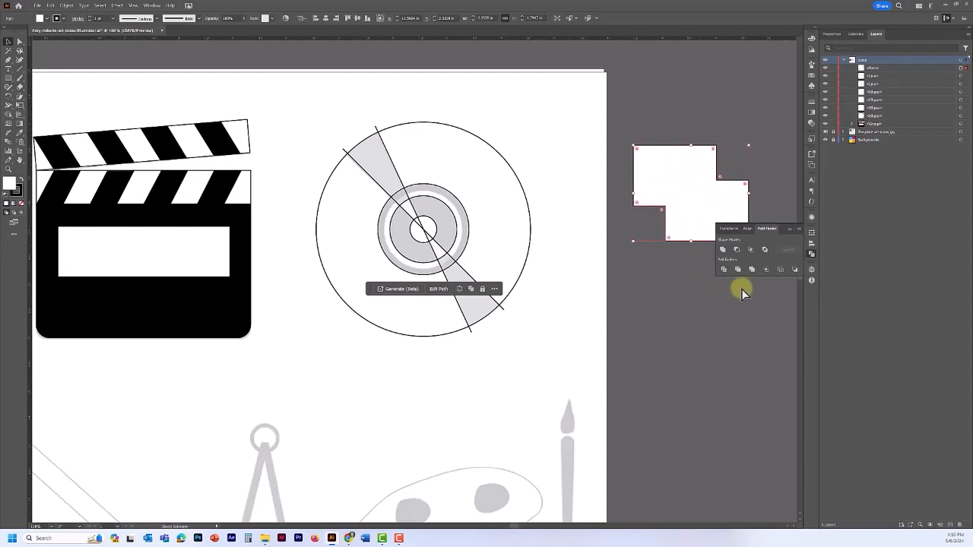
key(ctrl+z)
click(750, 251)
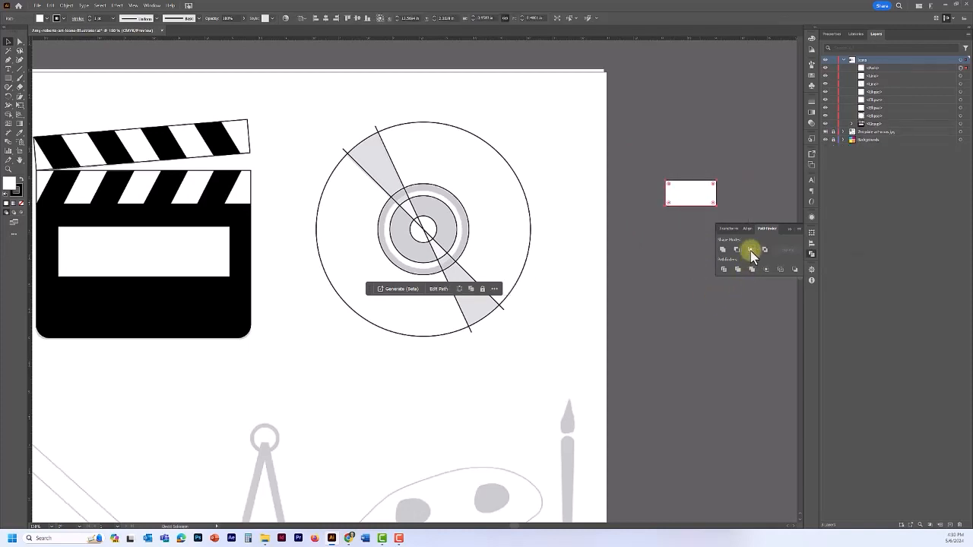
key(ctrl+z)
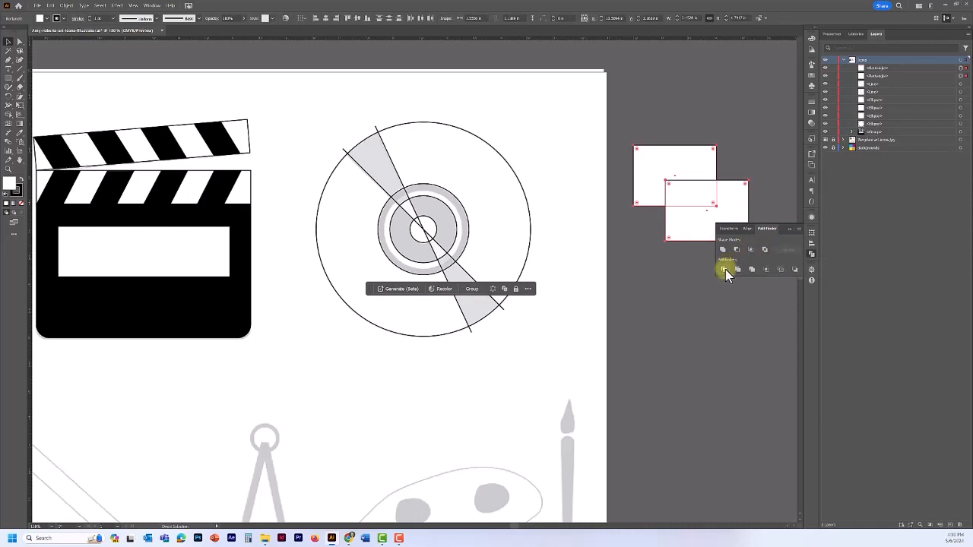
Step: Split the overlapping rectangles with Pathfinder Divide and move the resulting pieces apart
click(725, 269)
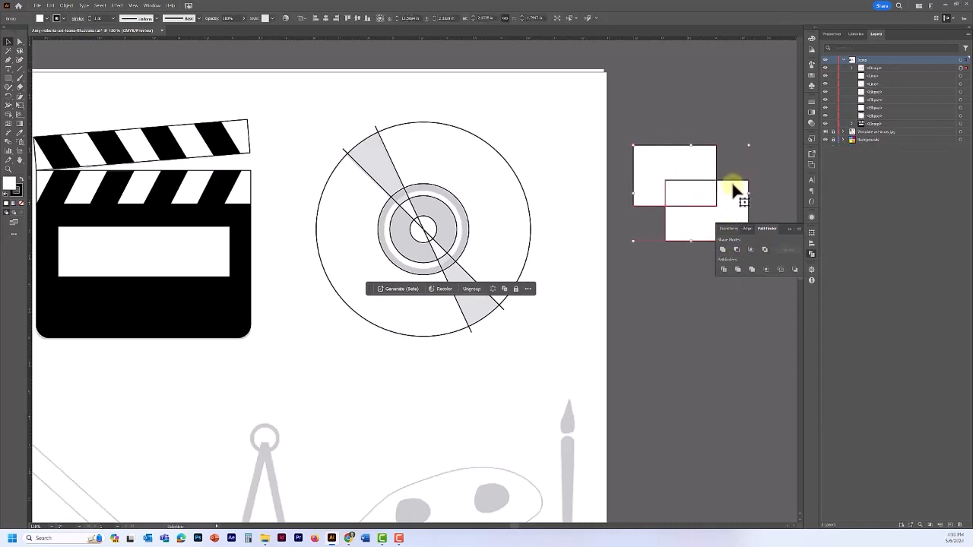
key(a)
drag(735, 191, 709, 212)
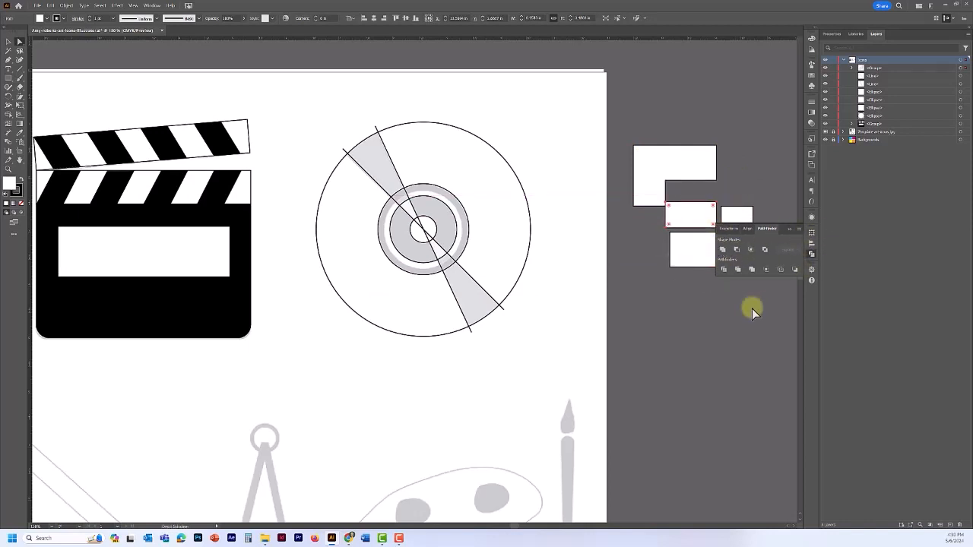
Step: Delete all the divided rectangle pieces beside the artboard
click(9, 42)
click(758, 139)
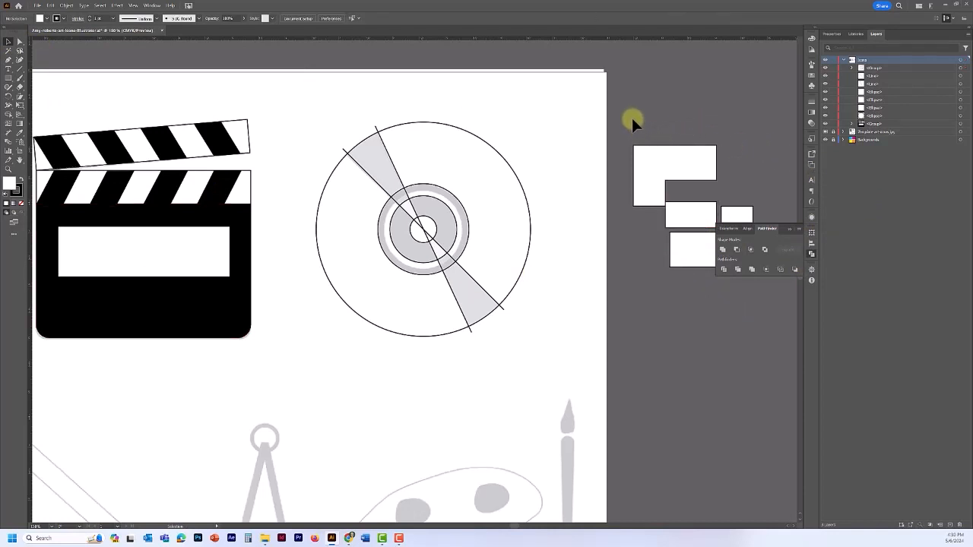
drag(632, 118, 773, 301)
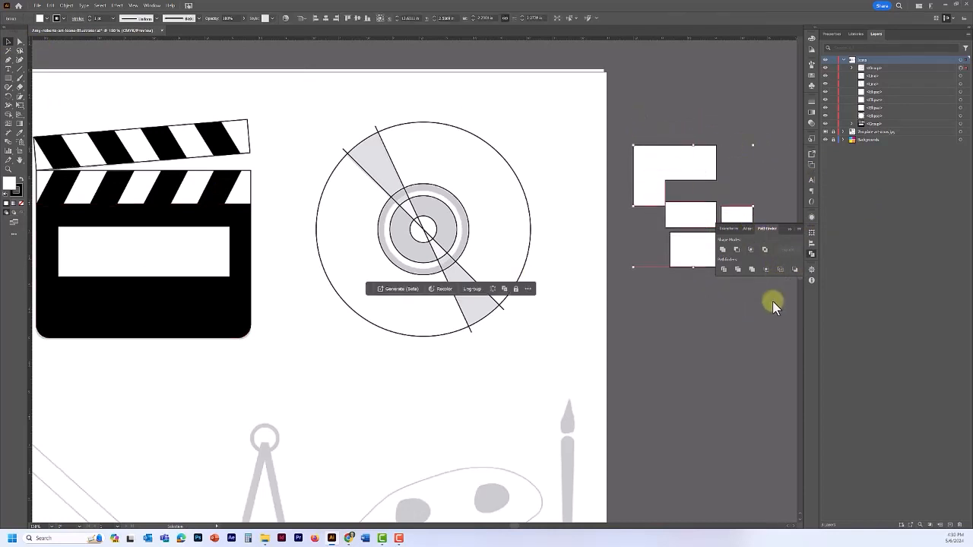
key(Delete)
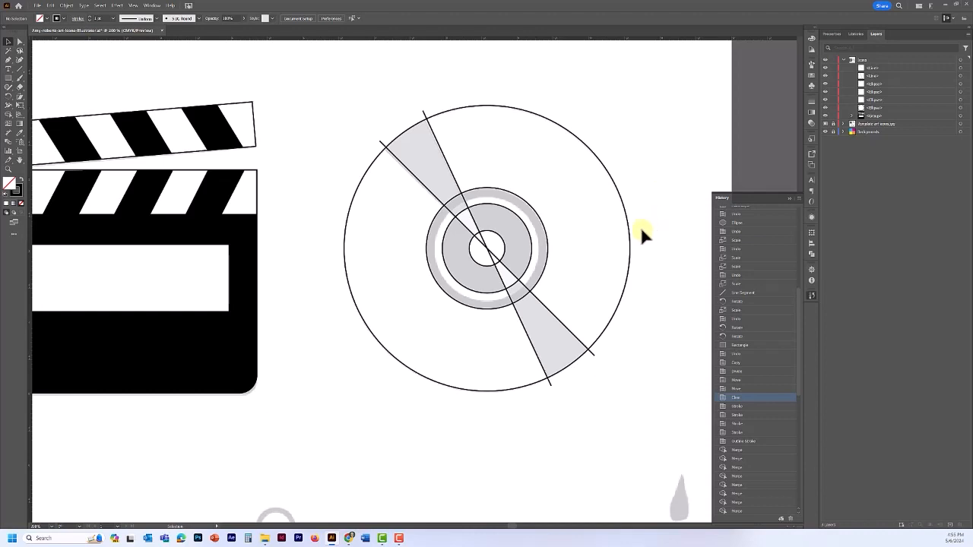
Step: Set the stroke weight of the disc's second-largest circle to 8 pt
click(533, 213)
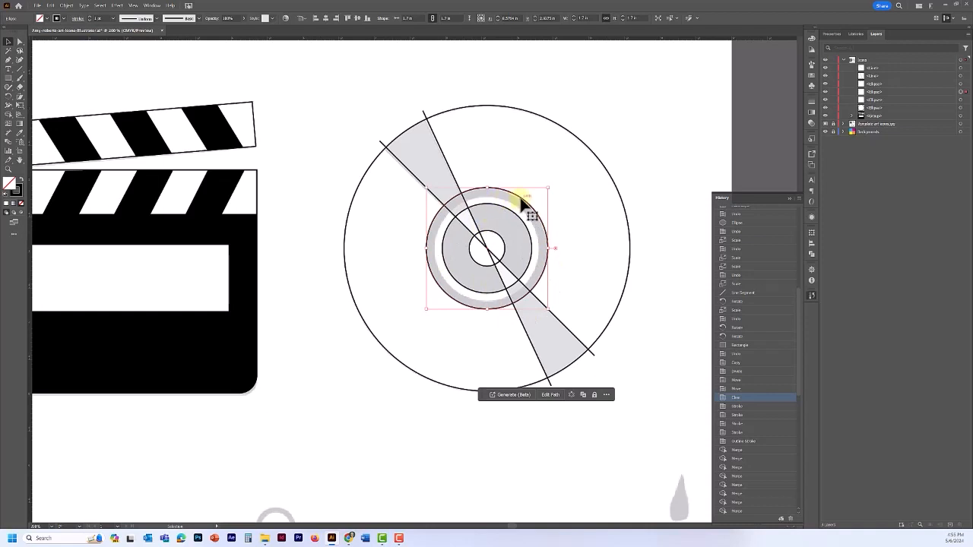
click(790, 199)
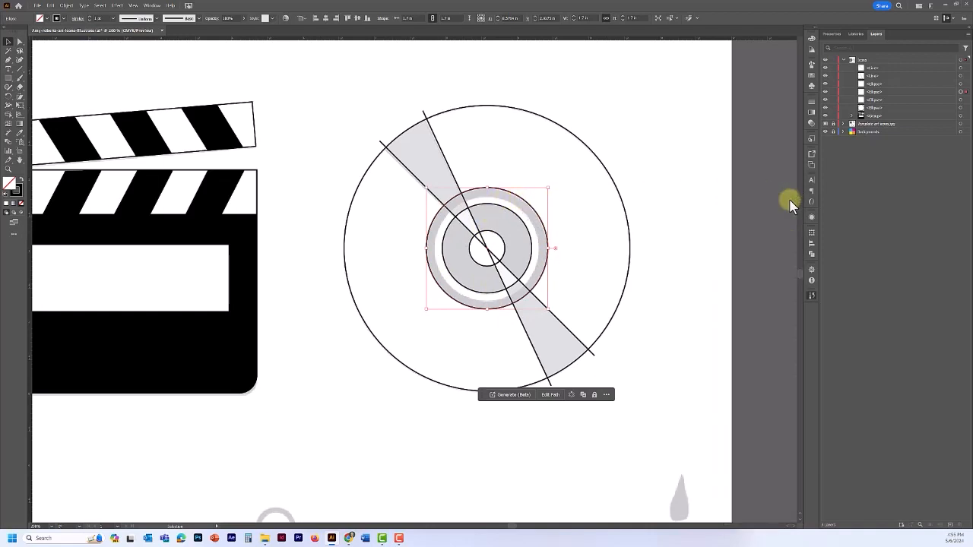
click(812, 102)
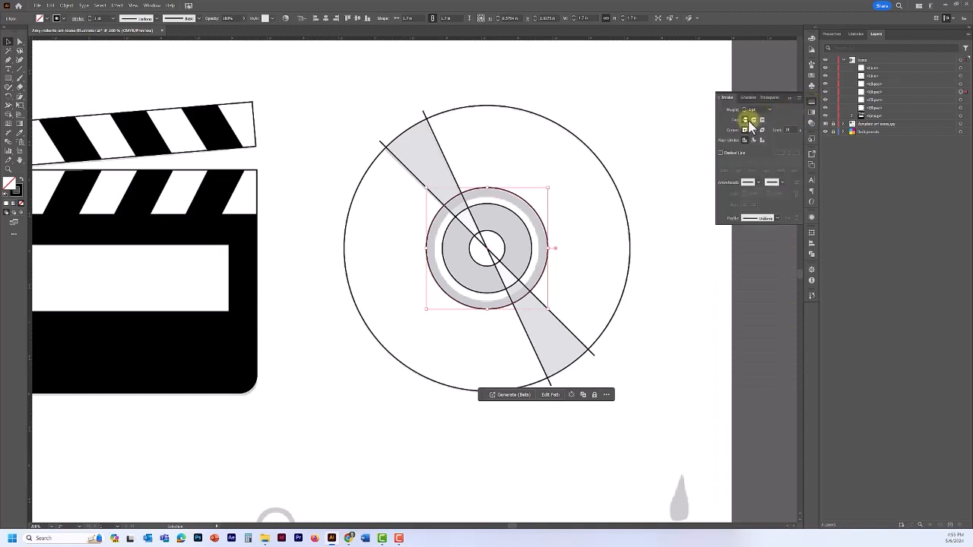
drag(759, 109, 733, 109)
text(1)
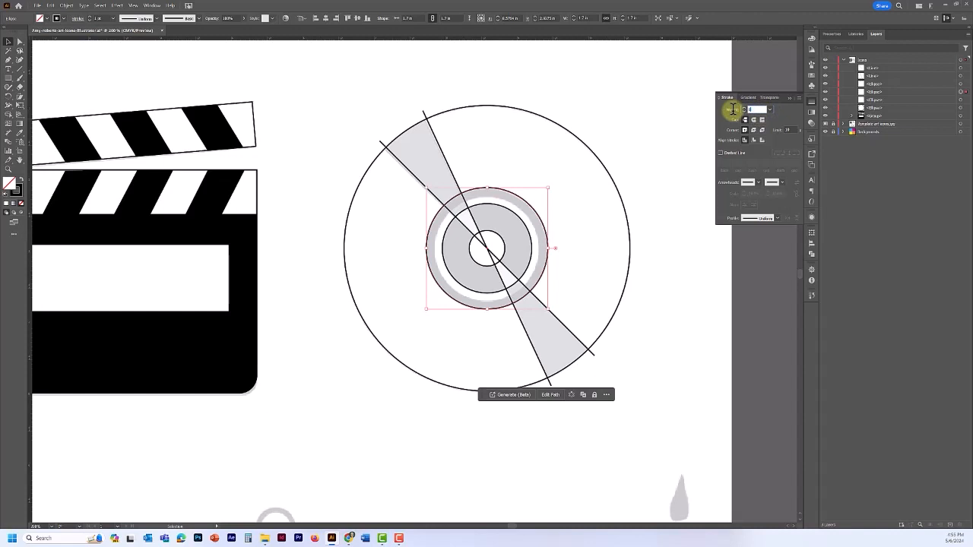
key(Return)
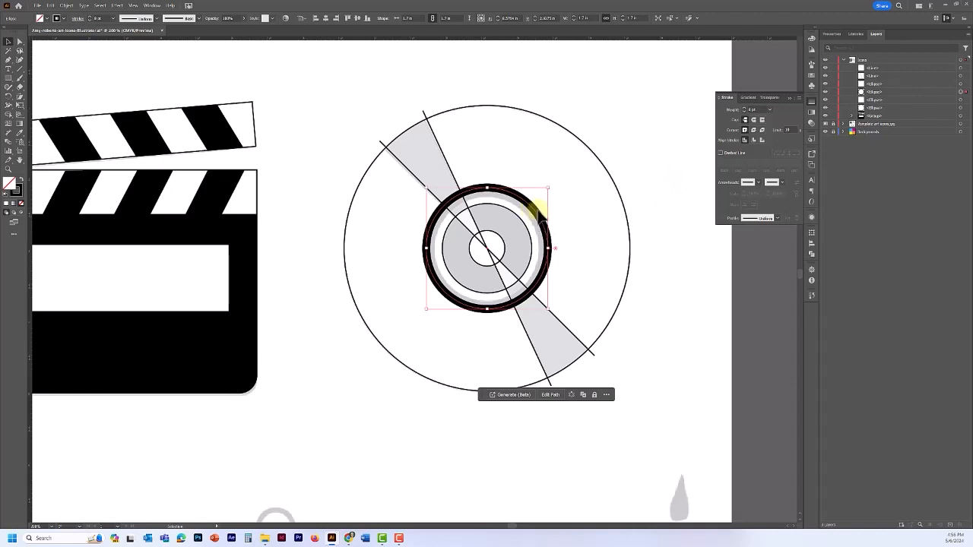
Step: Compare the inside and outside stroke alignments on the thick circle and leave its stroke aligned to the inside
click(752, 140)
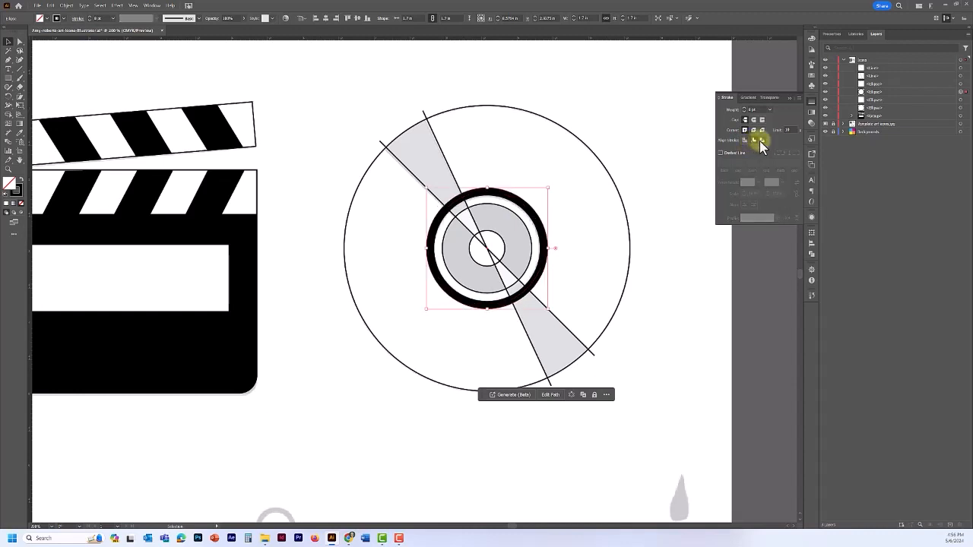
click(759, 141)
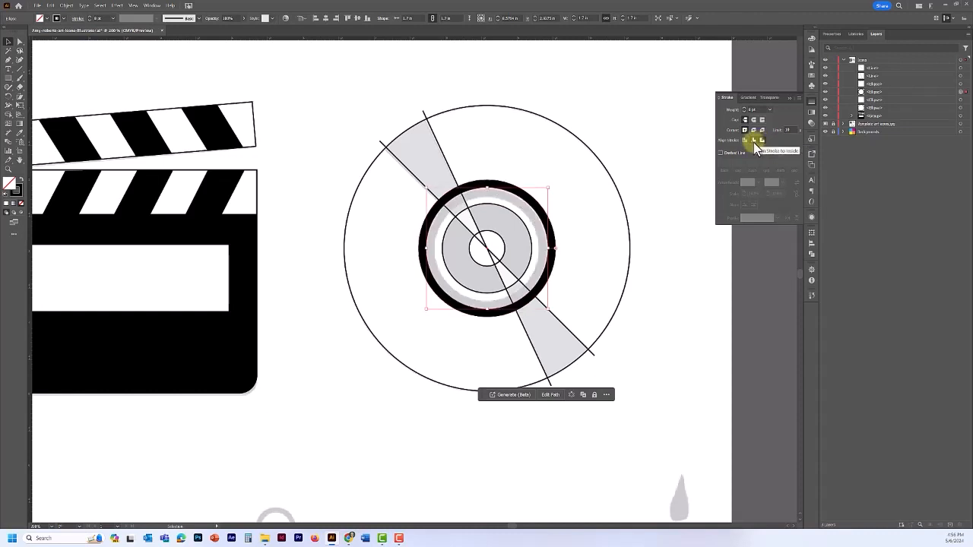
click(753, 142)
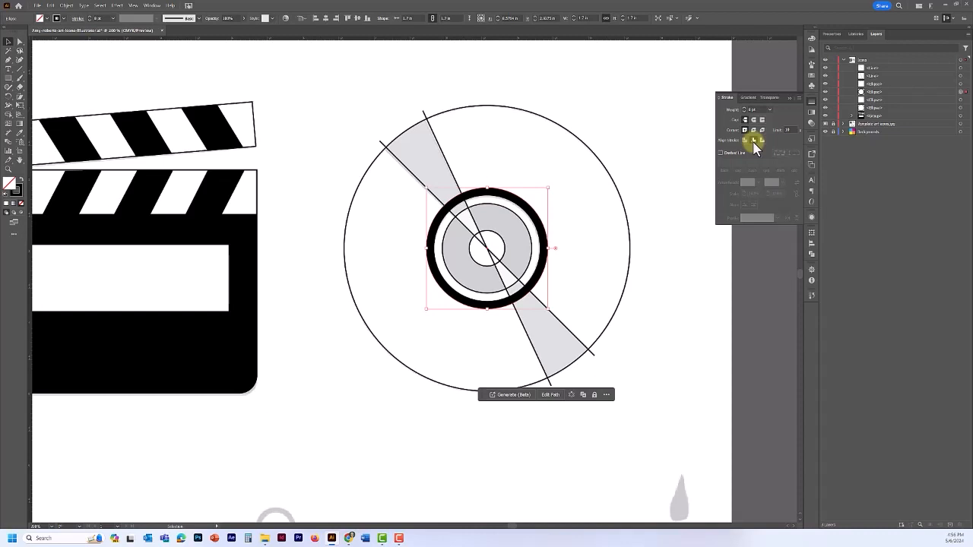
Step: Convert the thick circle's stroke into a filled shape with Outline Stroke
click(72, 6)
mouse_move(93, 213)
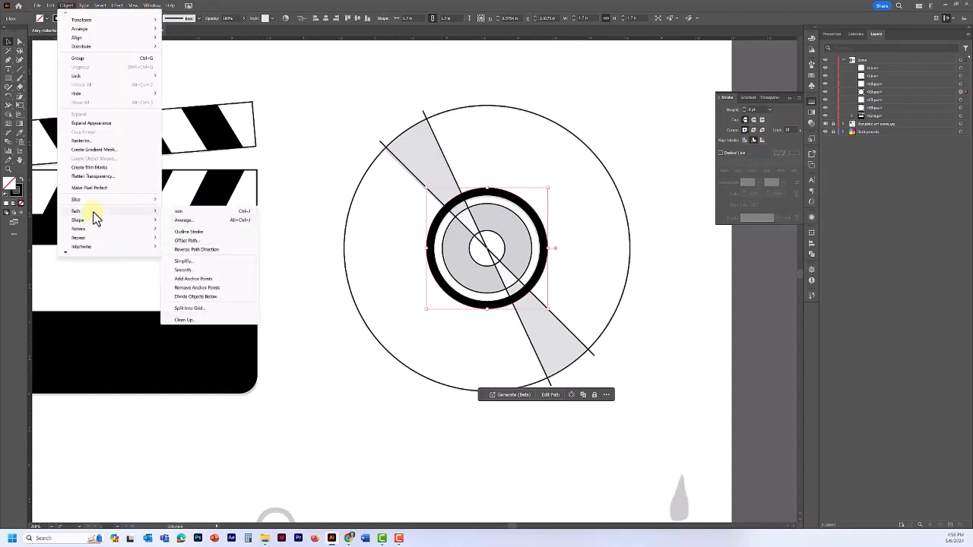
click(202, 232)
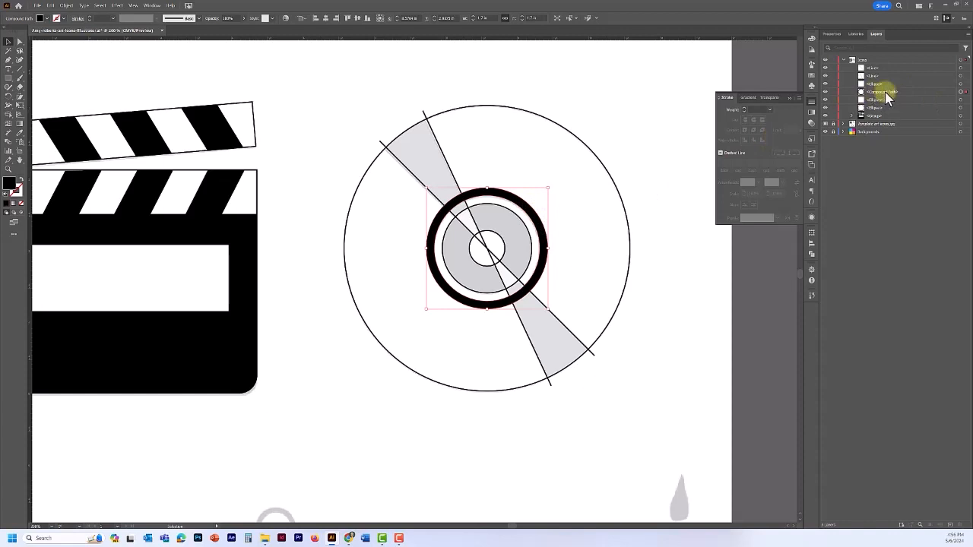
Step: Check the outlined ring by hiding and showing it and moving it off the disc, undo the move and deselect it
click(826, 92)
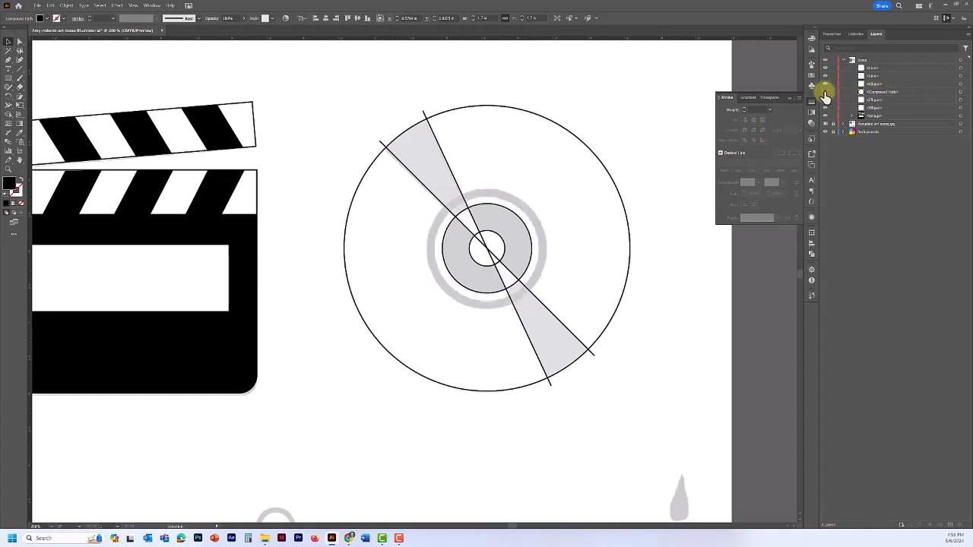
click(826, 92)
drag(542, 228, 787, 271)
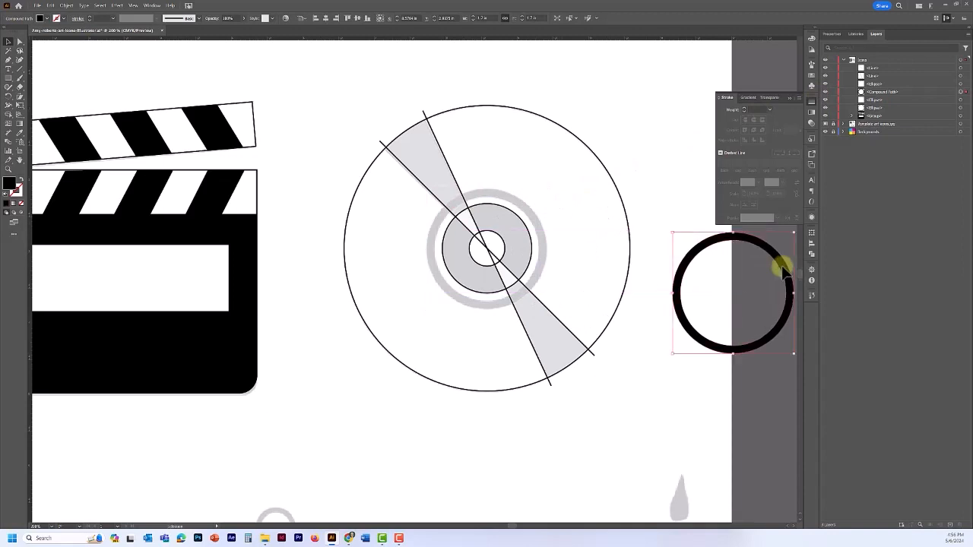
key(ctrl+z)
click(665, 156)
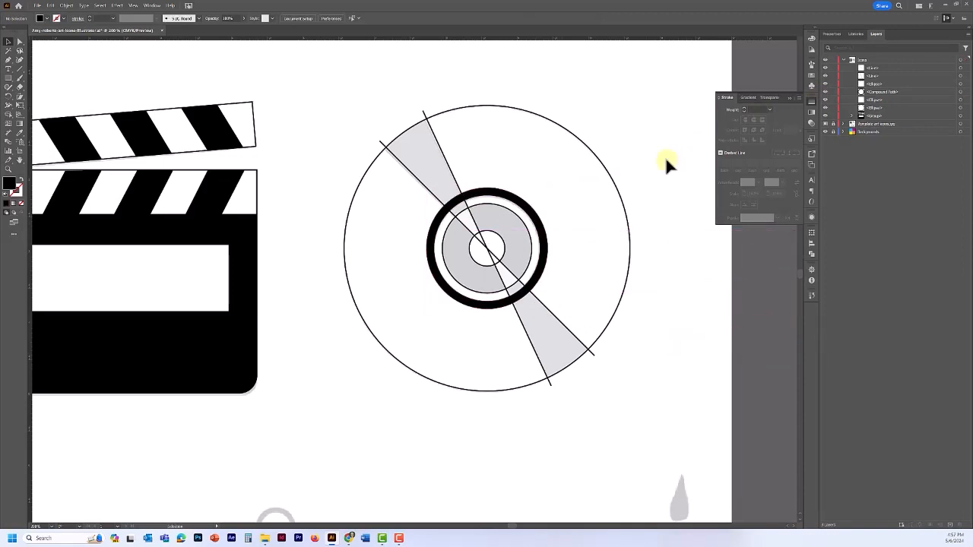
Step: Select all the disc's parts and use the Shape Builder to create a black shape from its large upper-right section
click(8, 44)
drag(304, 76, 674, 425)
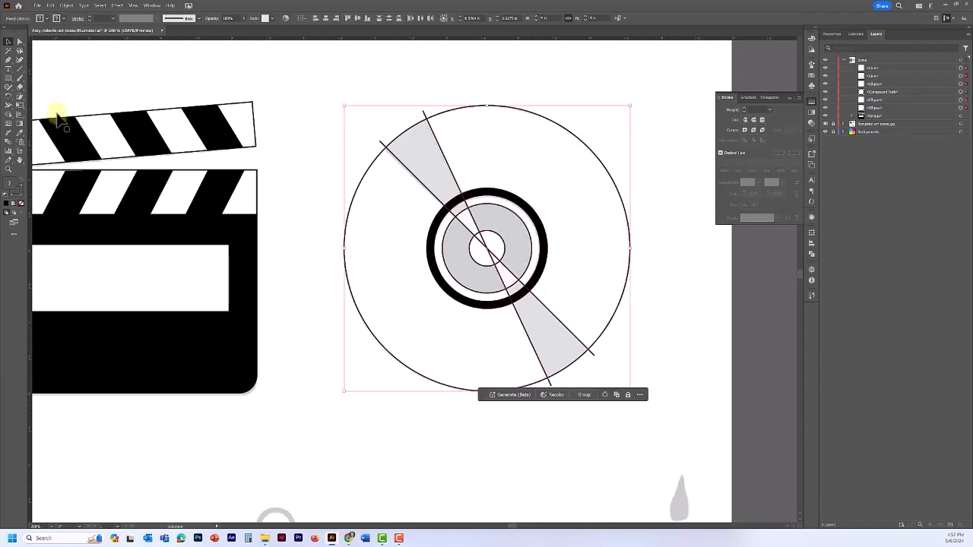
click(10, 116)
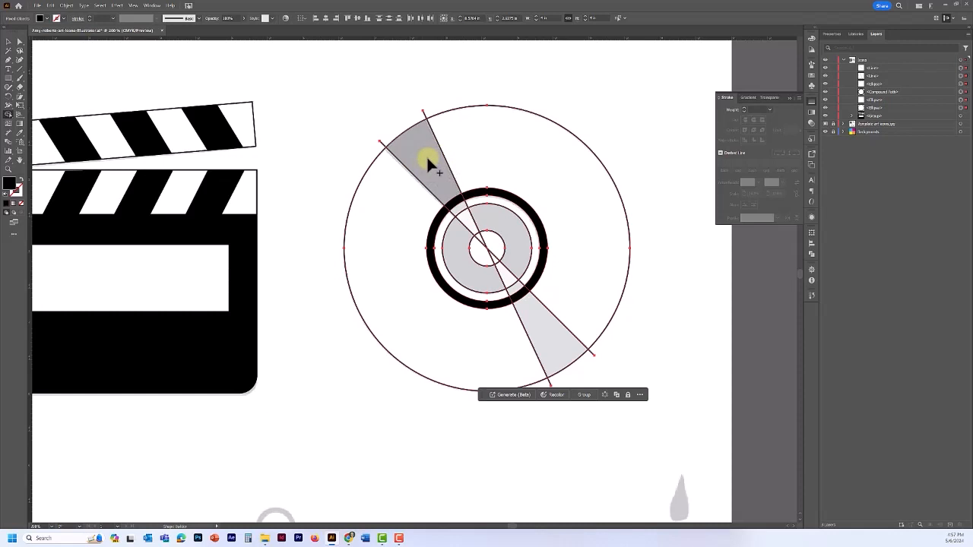
click(553, 153)
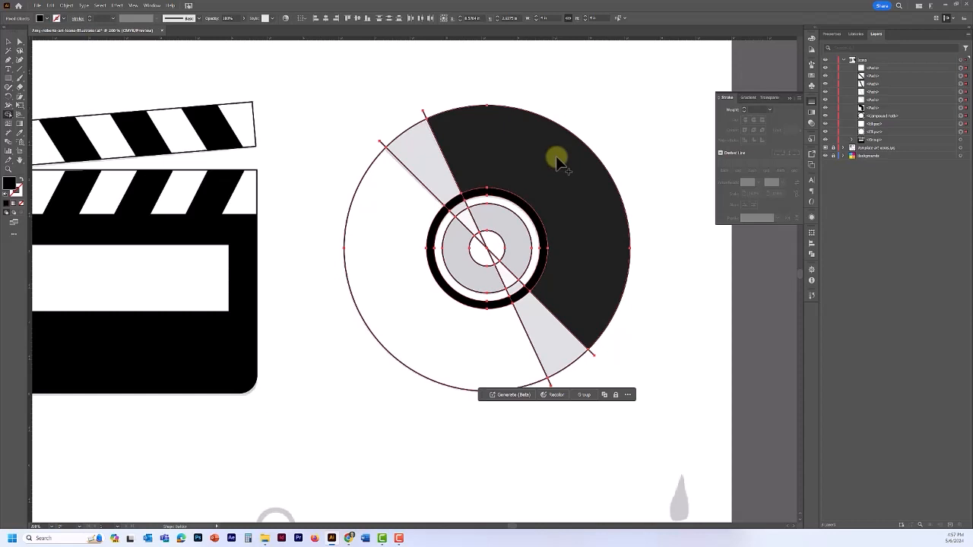
Step: Use the Shape Builder with an orange fill to create a shape from the disc's large lower-left section
click(47, 19)
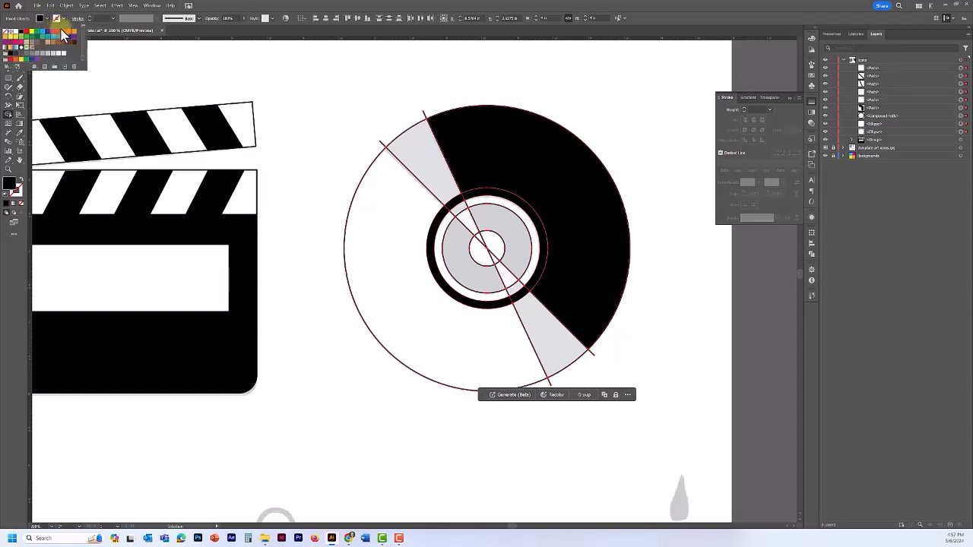
click(71, 34)
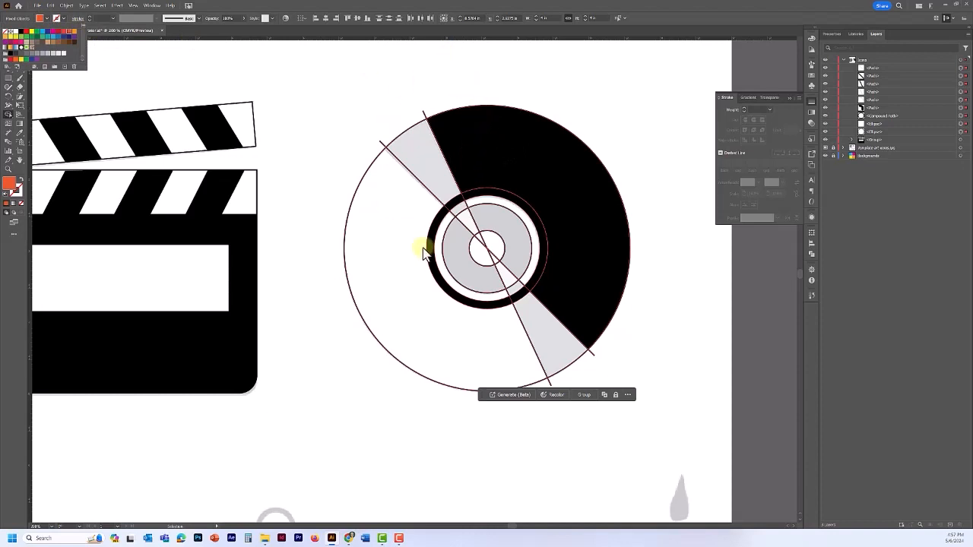
click(394, 311)
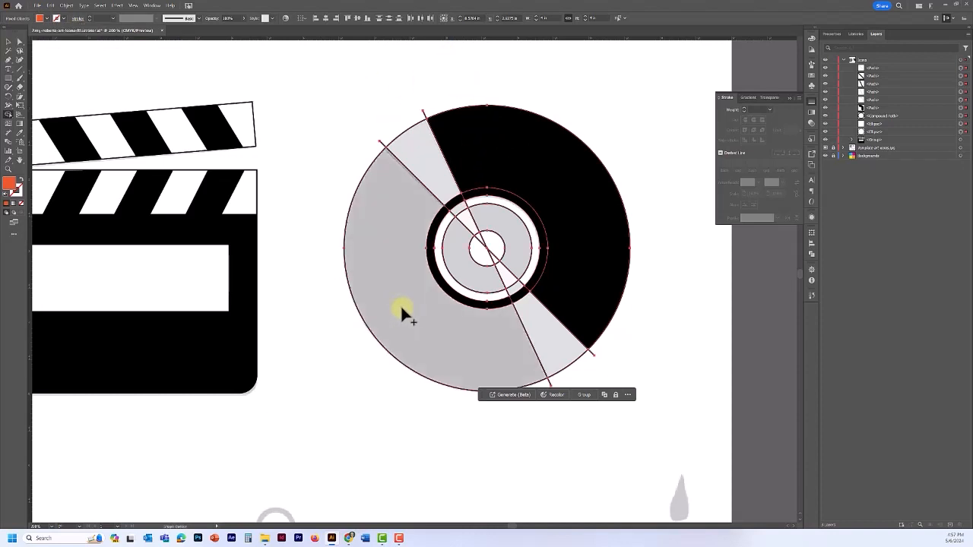
click(400, 304)
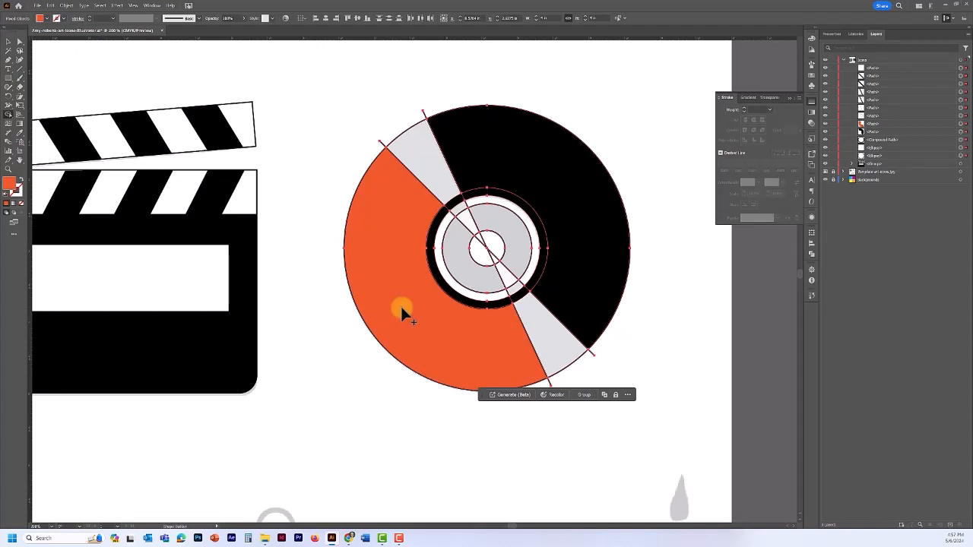
Step: Create orange shapes from both large parts of the inner grey ring and of the thin white band around it
click(470, 274)
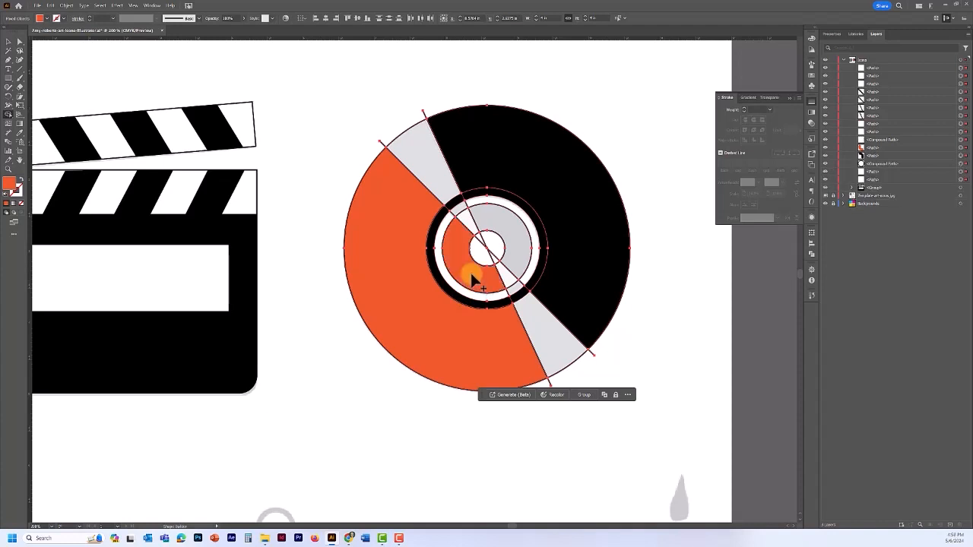
click(511, 230)
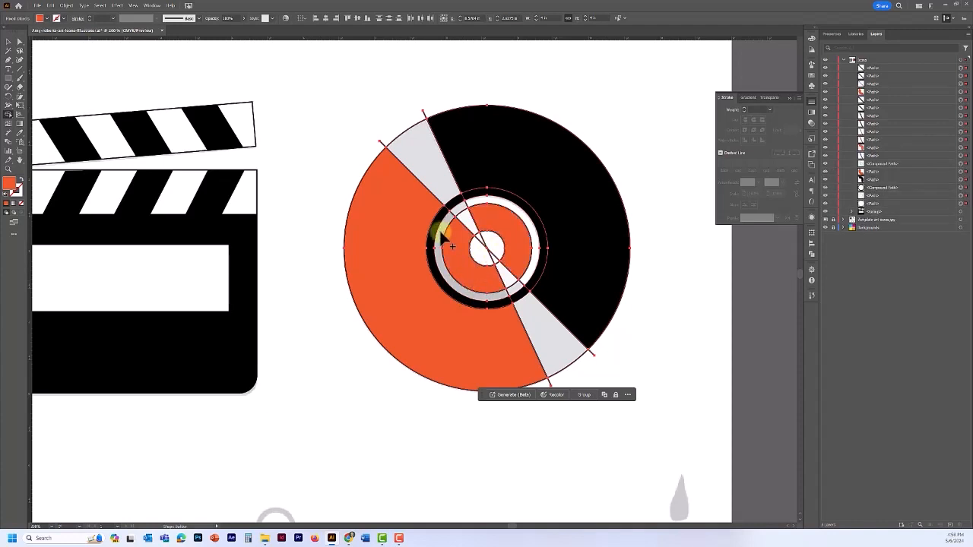
click(439, 228)
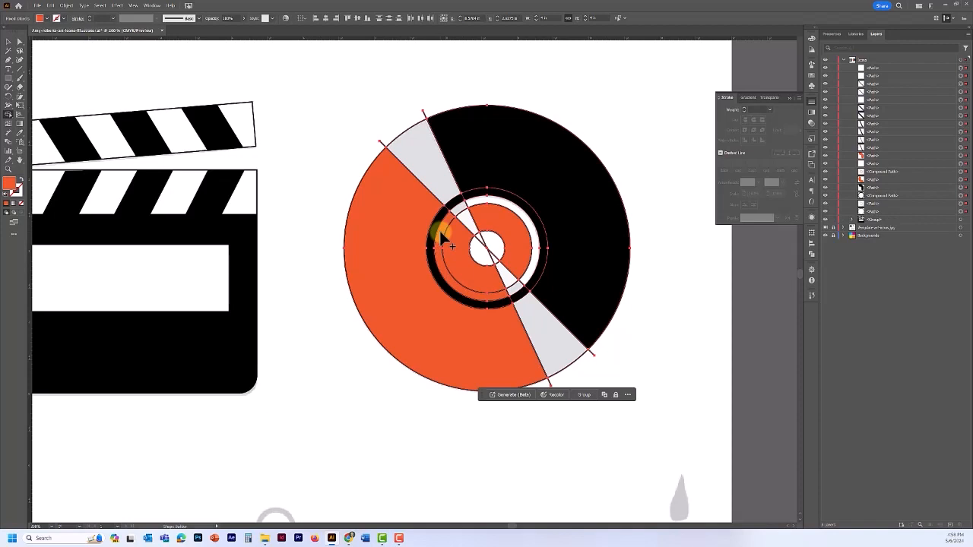
click(511, 212)
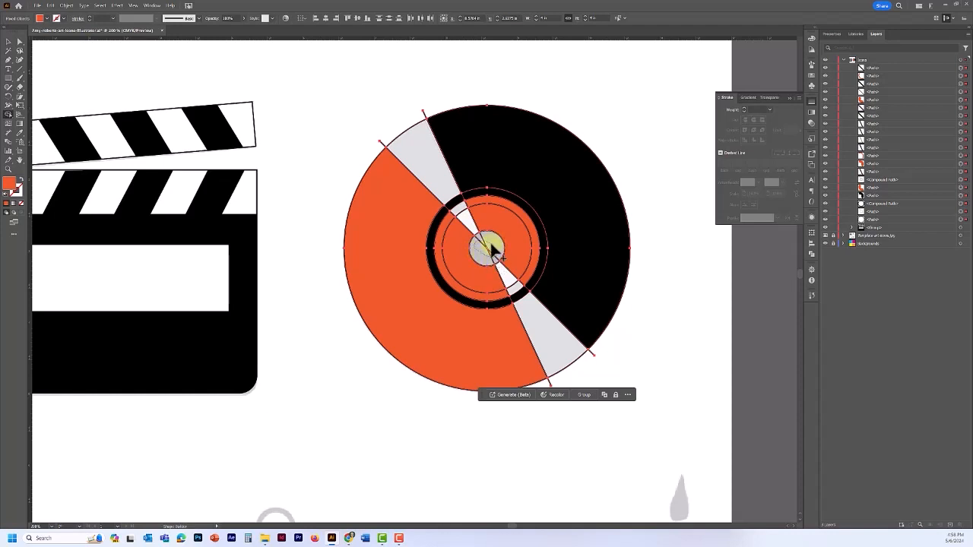
Step: Merge the centre circle's pieces and the upper-left wedge's outer pieces in orange, and the lower-right wedge's outer pieces in black
click(494, 253)
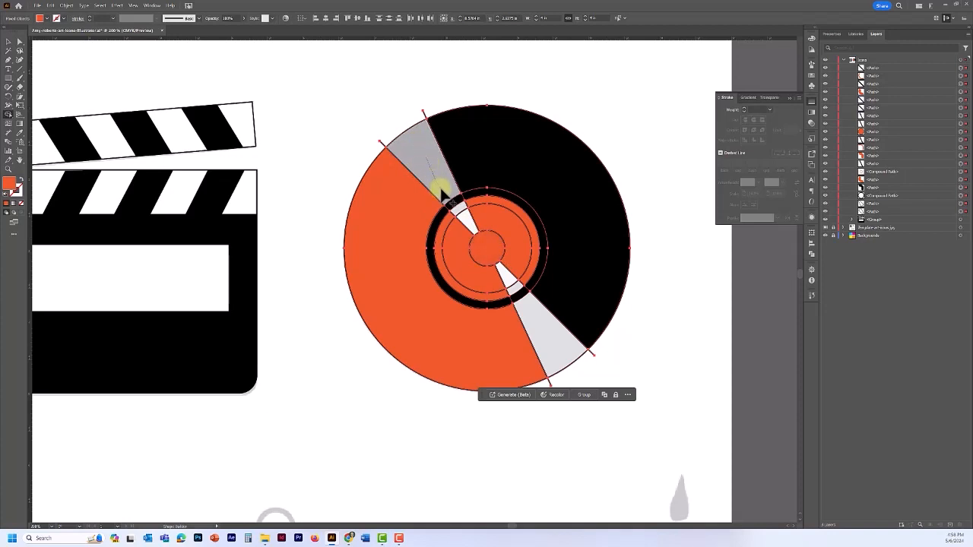
drag(442, 190, 461, 212)
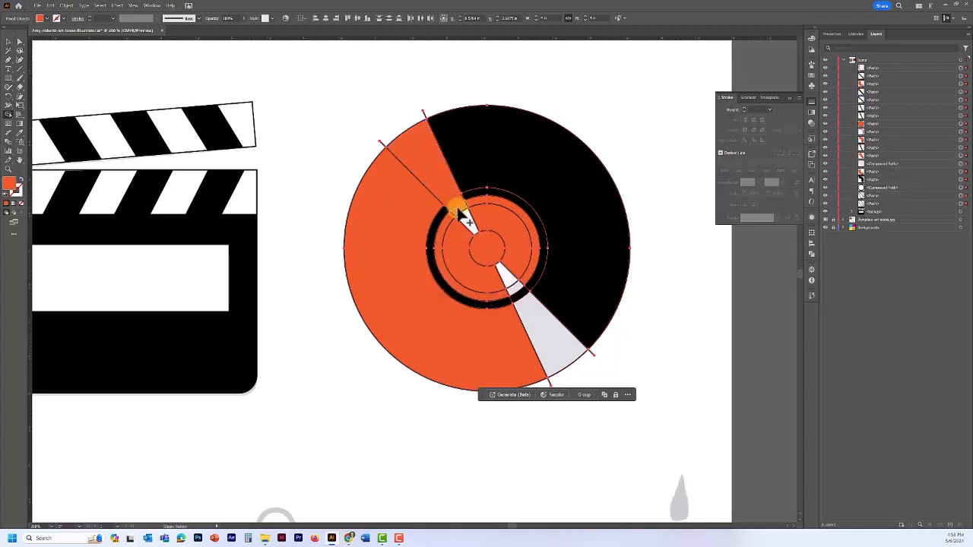
click(523, 305)
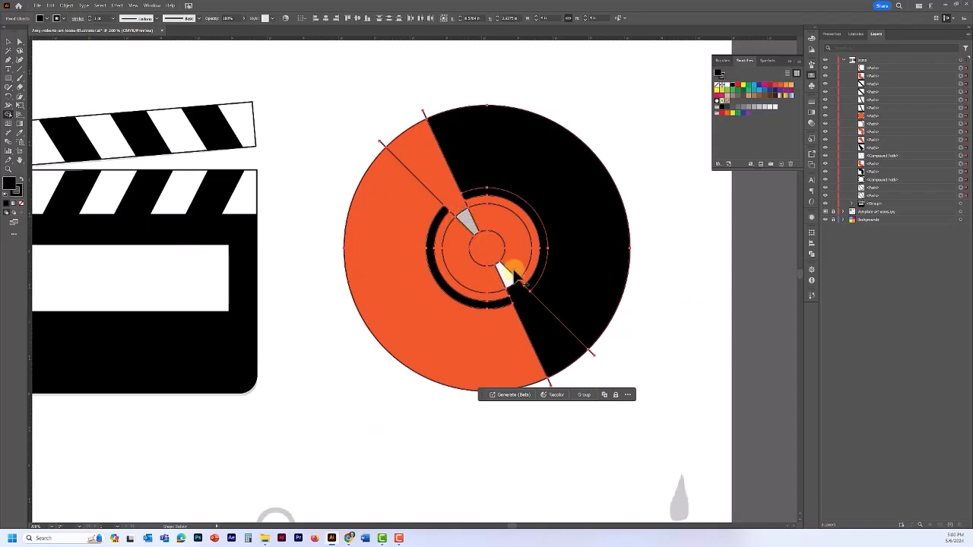
click(8, 42)
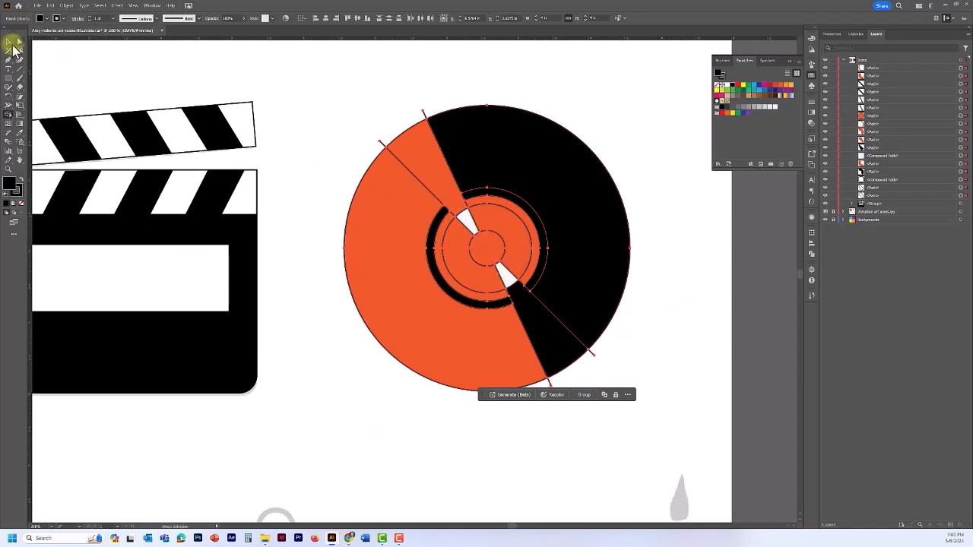
drag(408, 171, 633, 231)
key(ctrl+z)
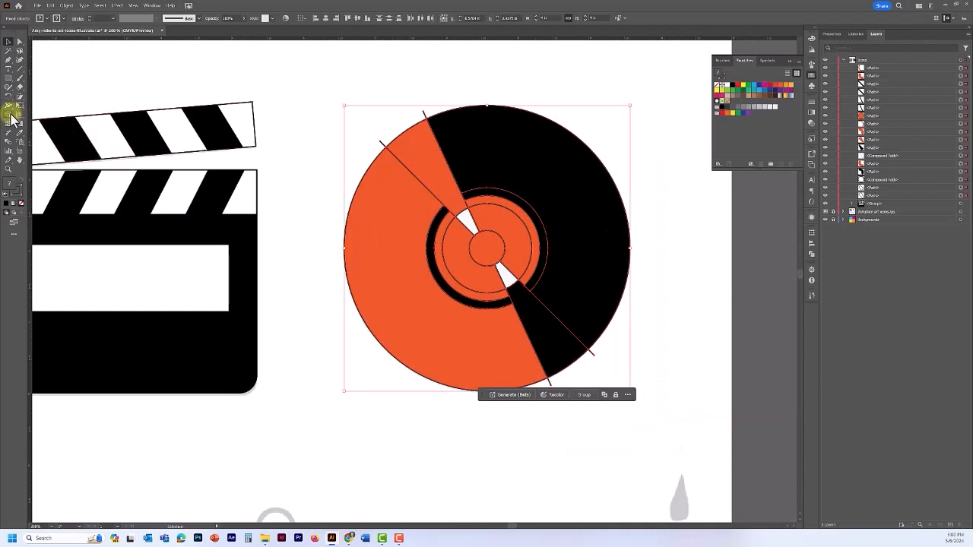
Step: Use the Shape Builder to create black shapes from the two small inner wedges beside the centre hole, and deselect the disc
click(8, 114)
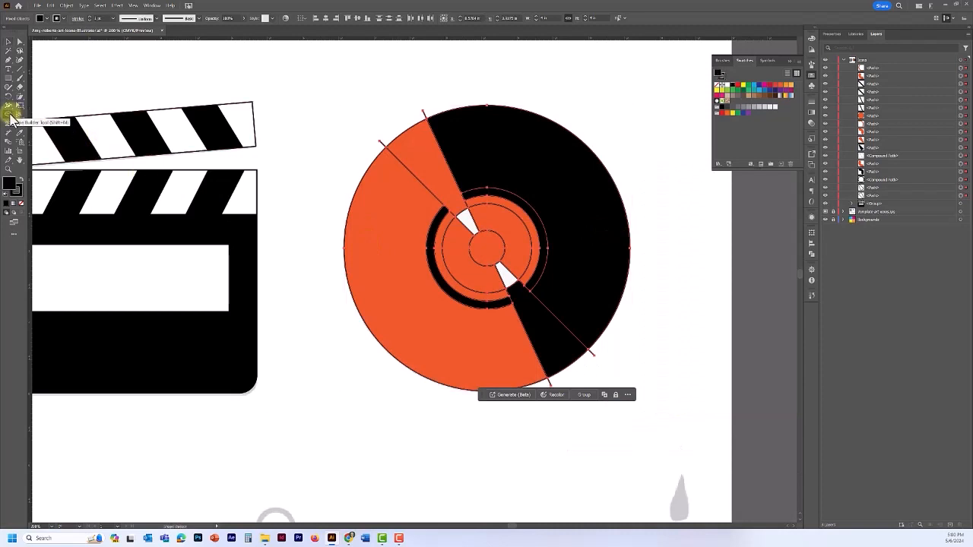
click(469, 223)
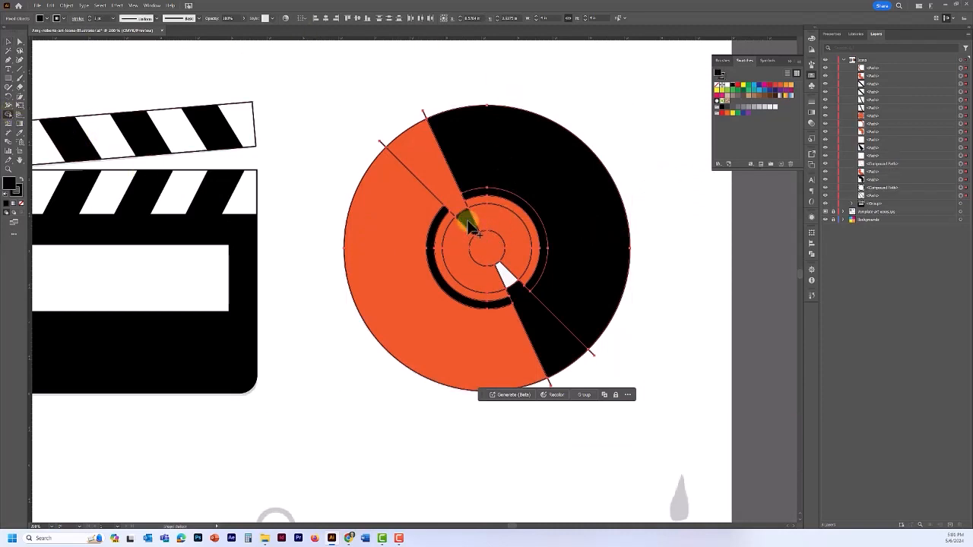
click(502, 270)
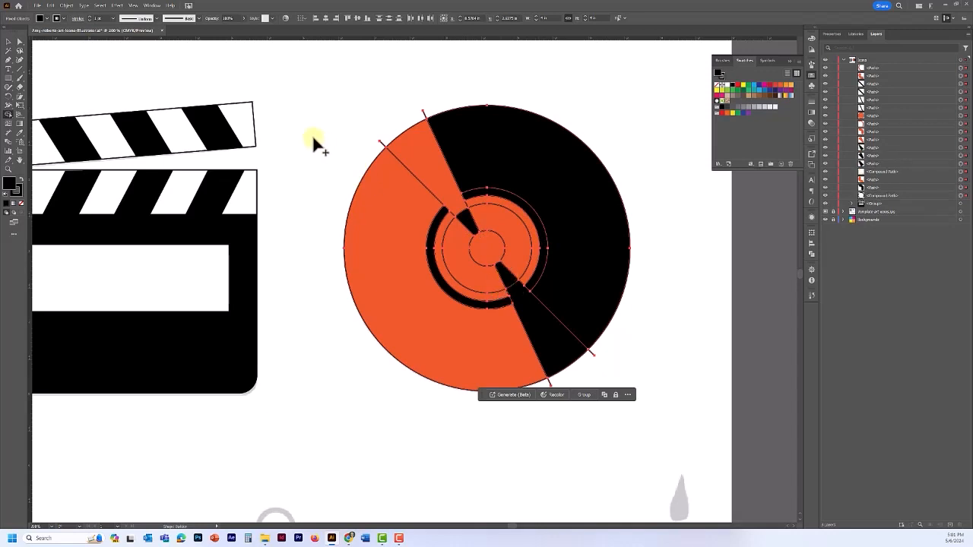
click(9, 41)
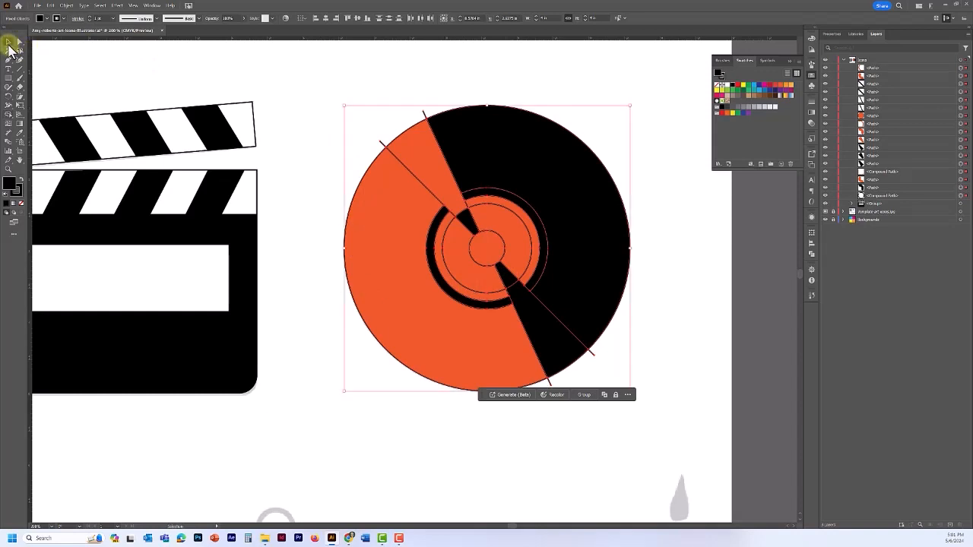
click(302, 95)
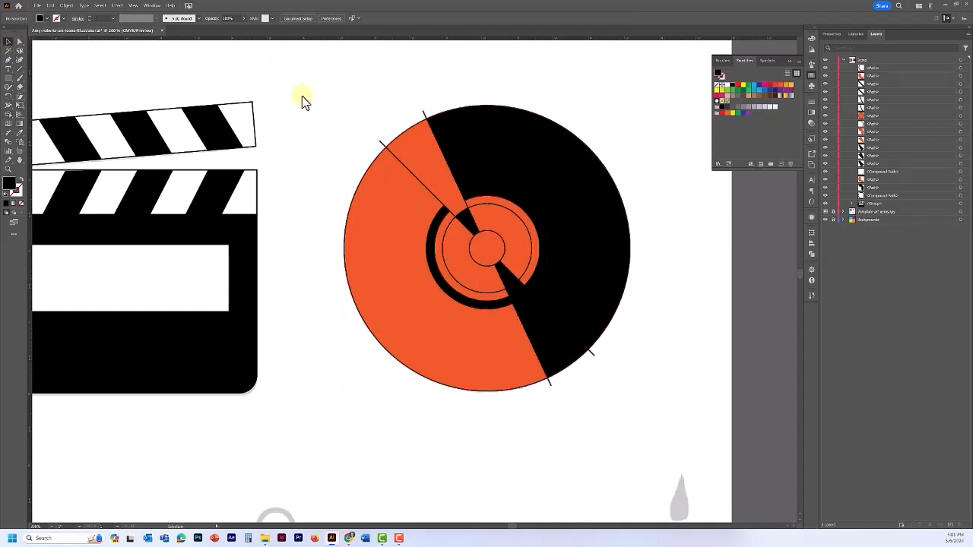
Step: Delete the four leftover guide line ends that protrude beyond the disc's outer edge
click(20, 43)
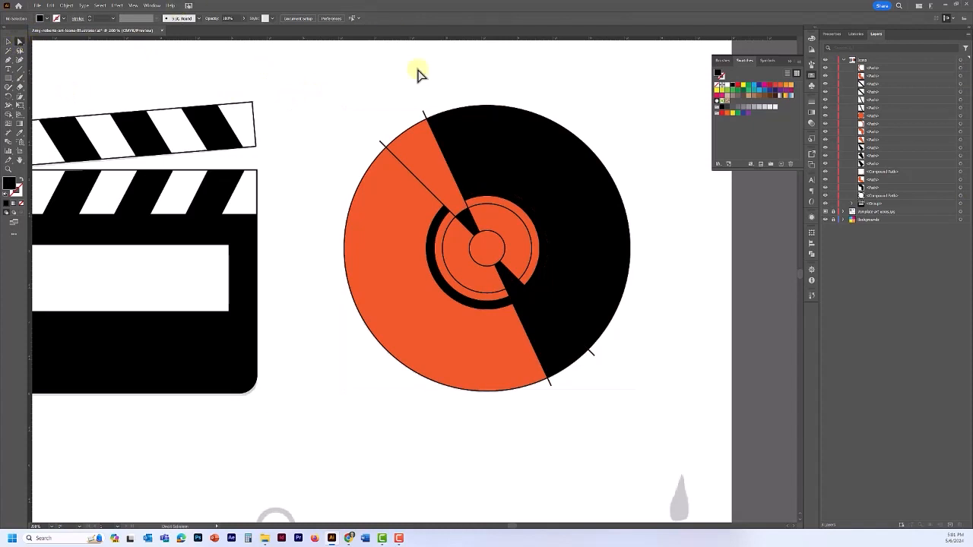
click(425, 113)
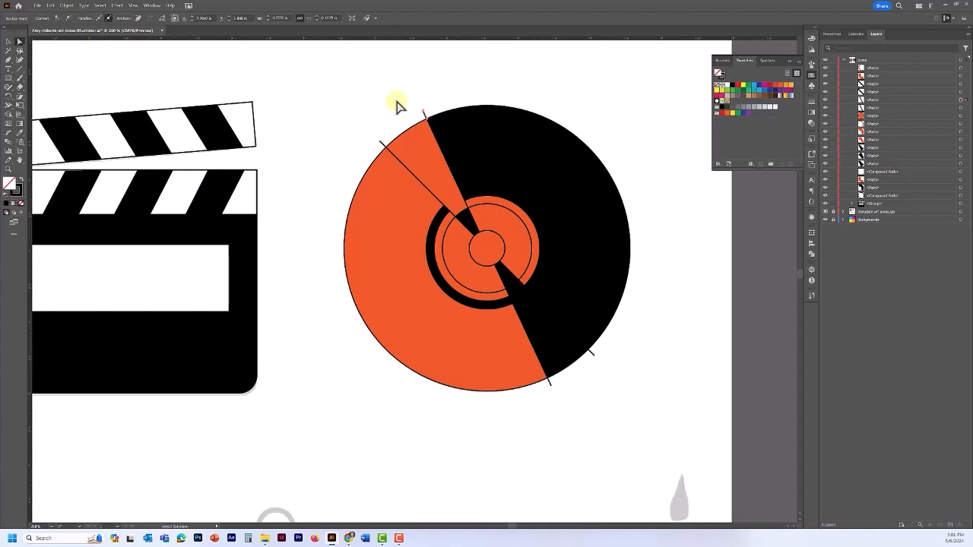
key(Delete)
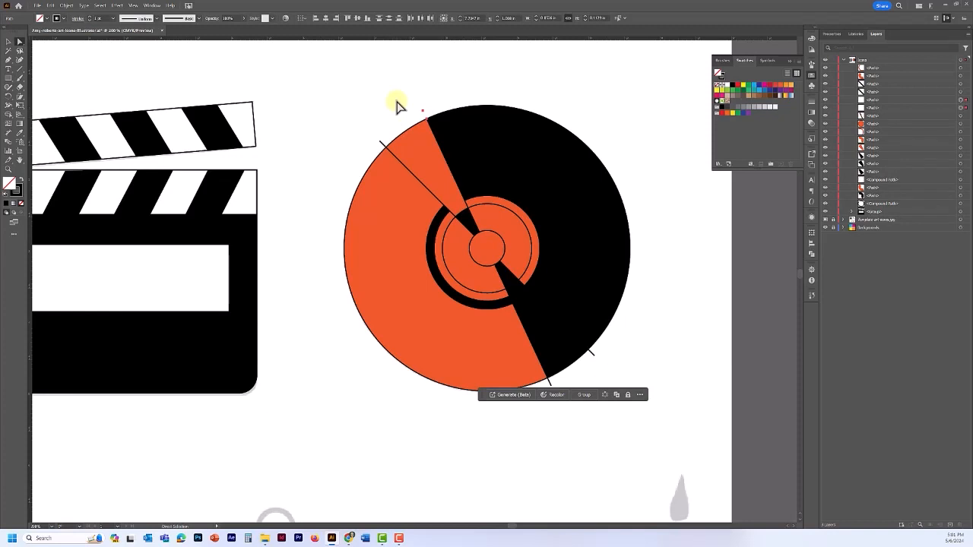
key(Delete)
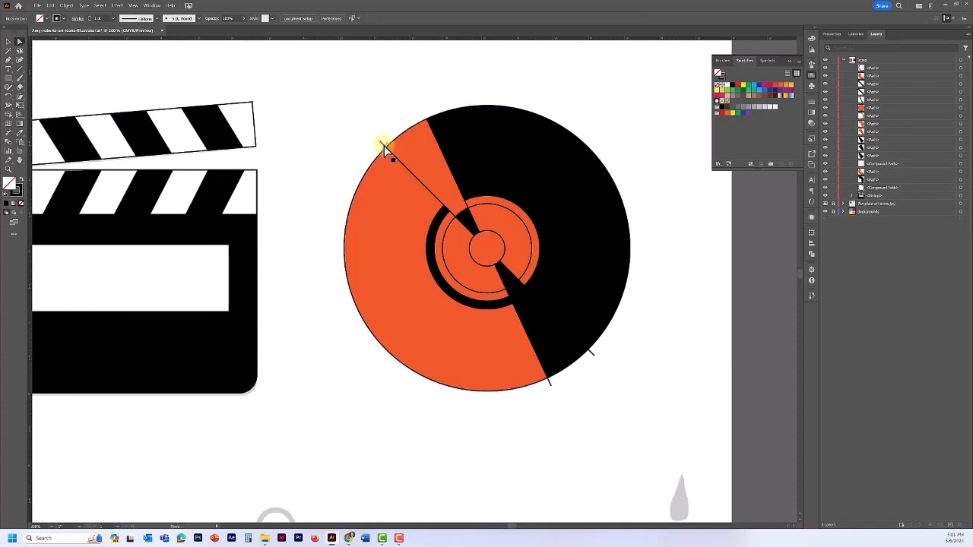
click(384, 145)
key(Delete)
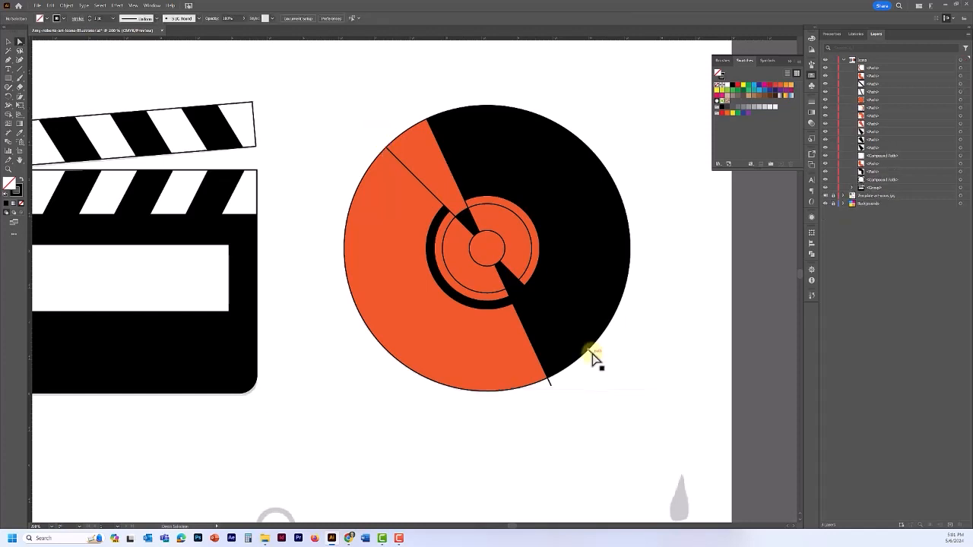
click(591, 354)
key(Delete)
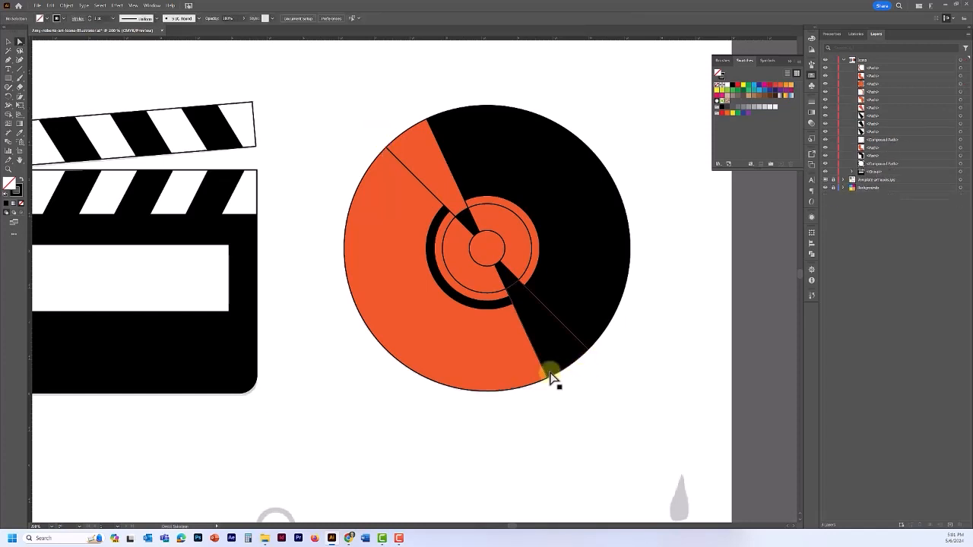
Step: Recolour both large outer sections of the disc and the thin band inside the black ring white
click(572, 155)
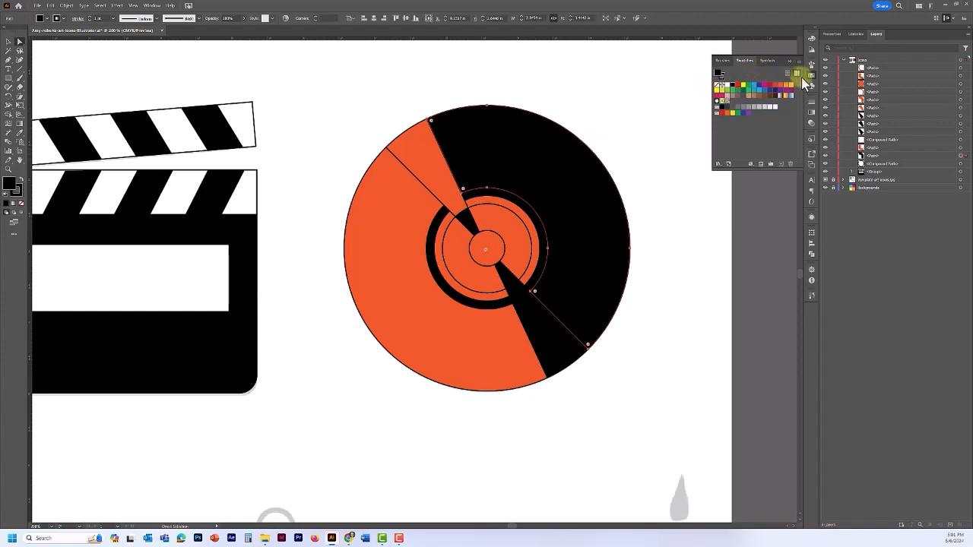
click(729, 89)
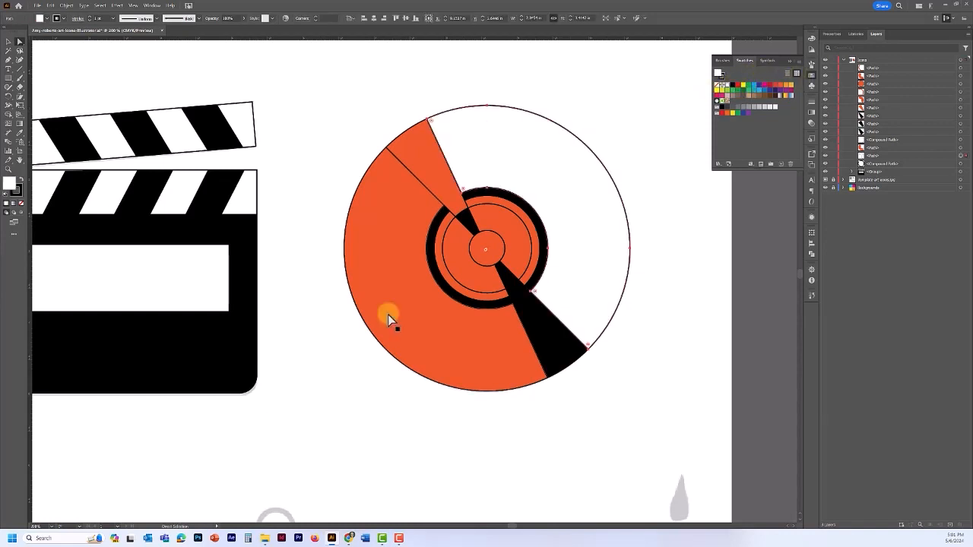
click(388, 314)
click(731, 89)
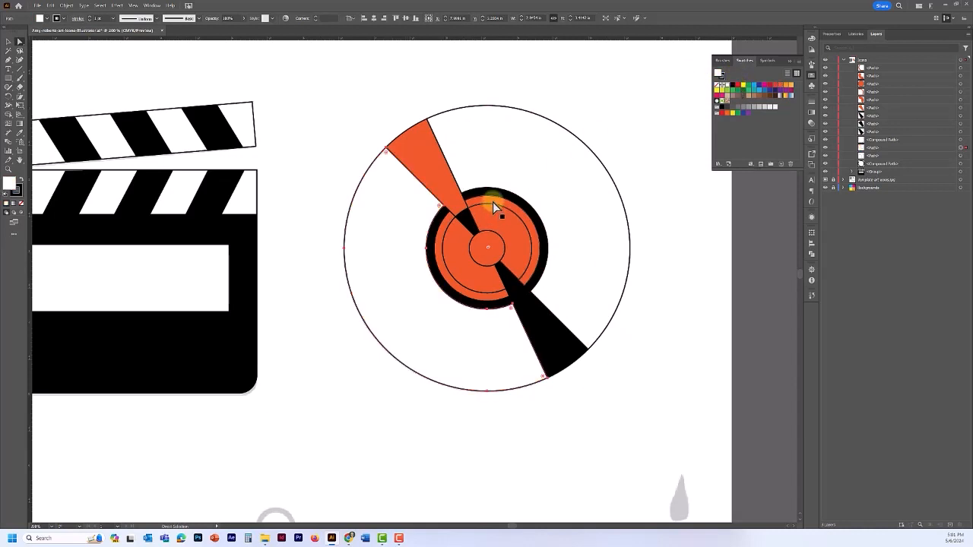
click(488, 200)
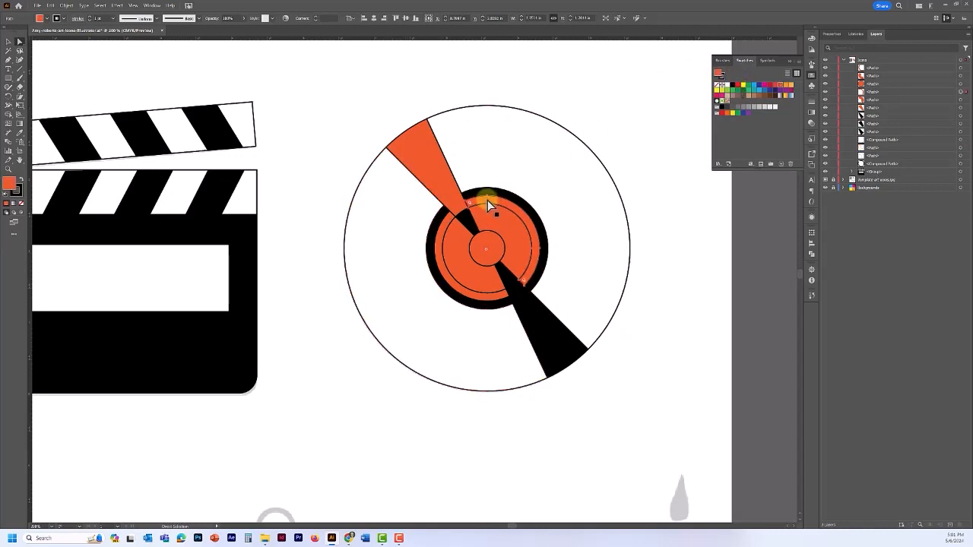
click(728, 88)
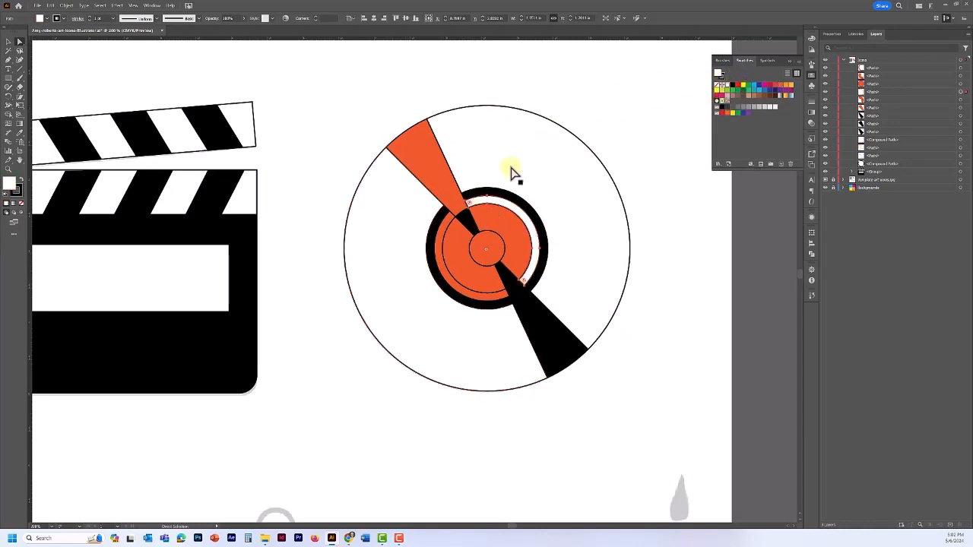
Step: Fill the two outer wedges with dark grey and the two small inner wedges with light grey
click(420, 167)
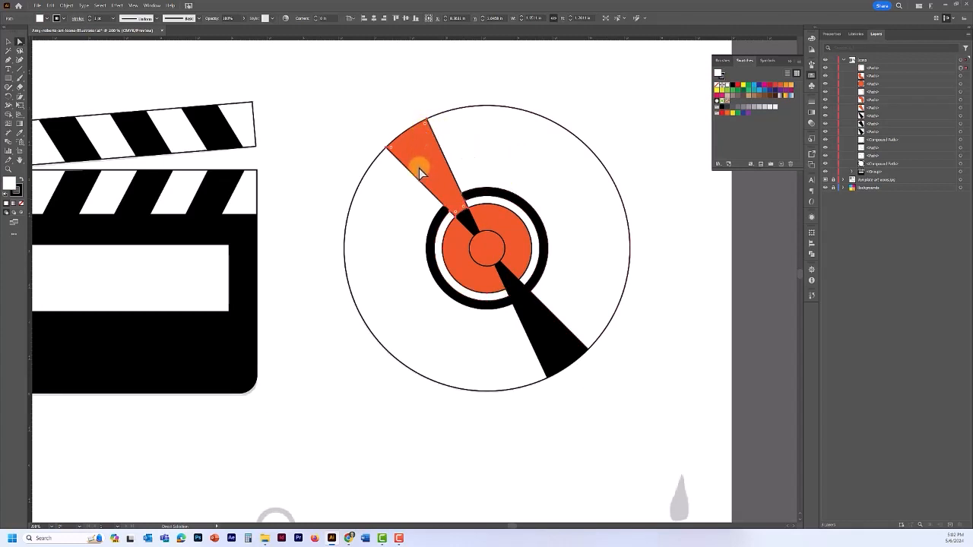
click(739, 113)
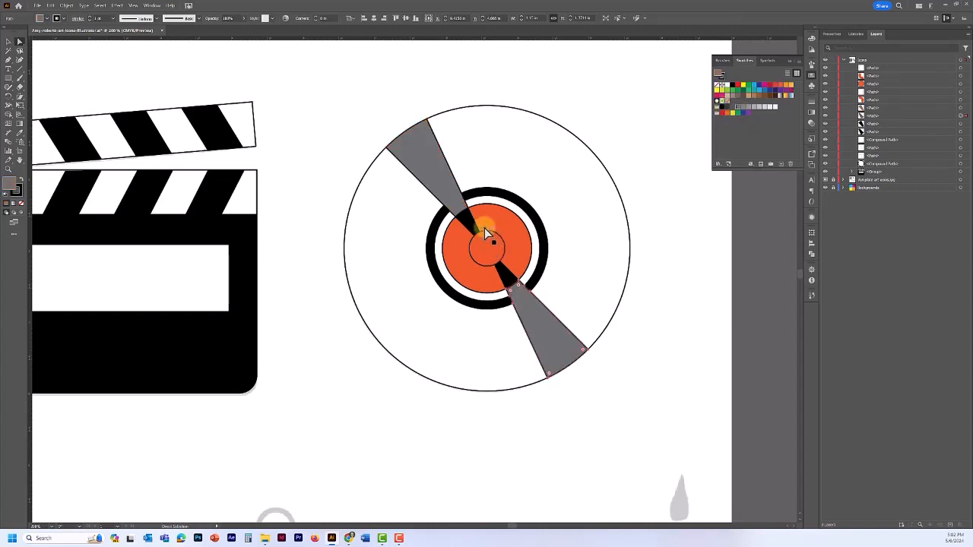
click(468, 222)
click(760, 112)
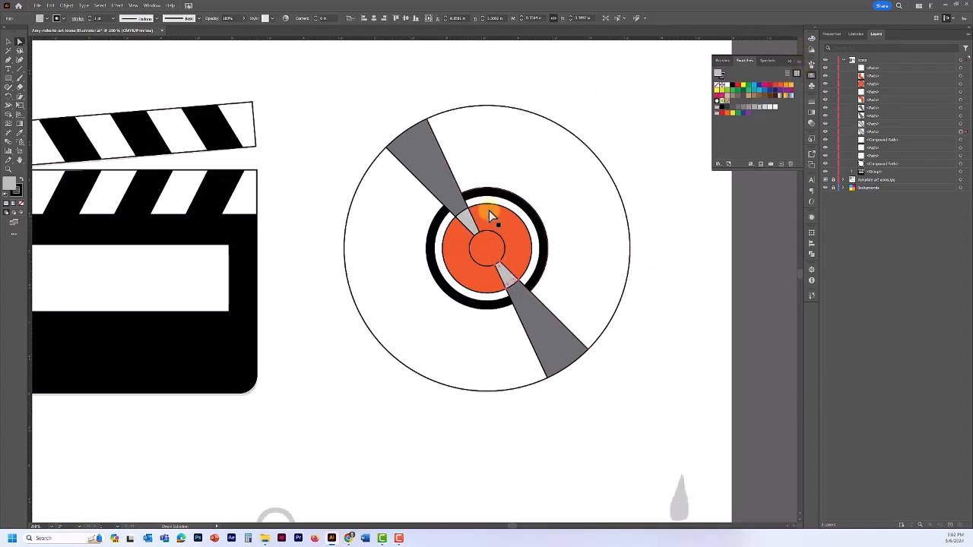
Step: Fill the inner ring's upper-right part with black, and its lower-left part and the centre circle with white
click(506, 228)
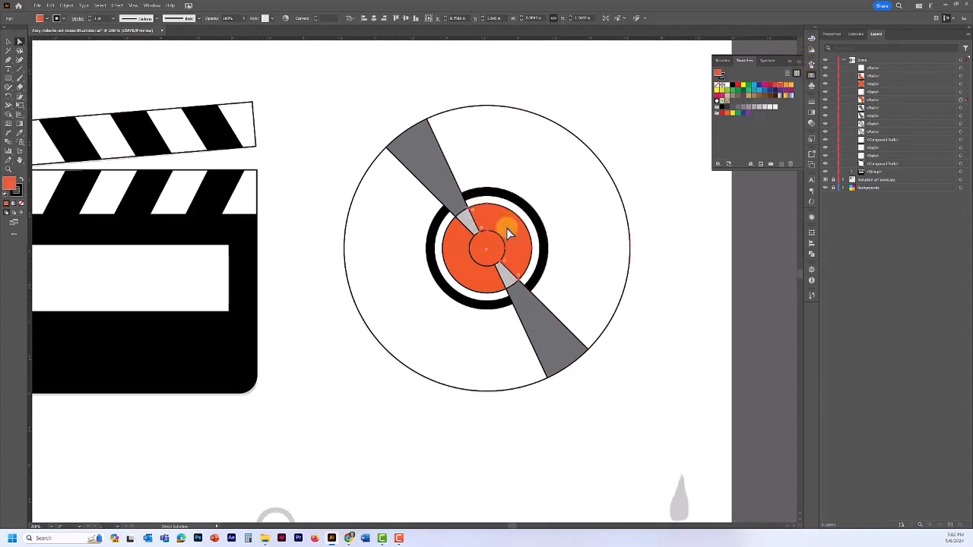
click(730, 87)
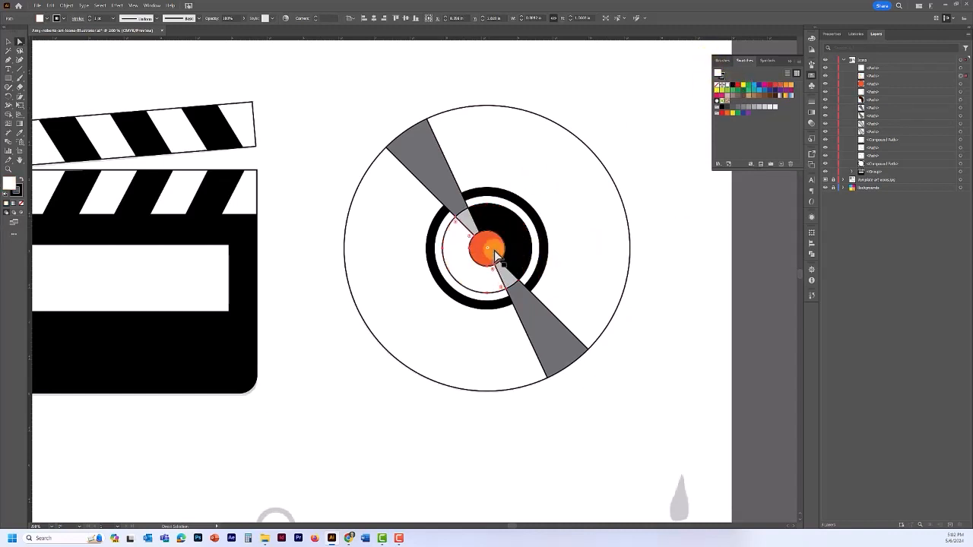
click(494, 250)
click(727, 85)
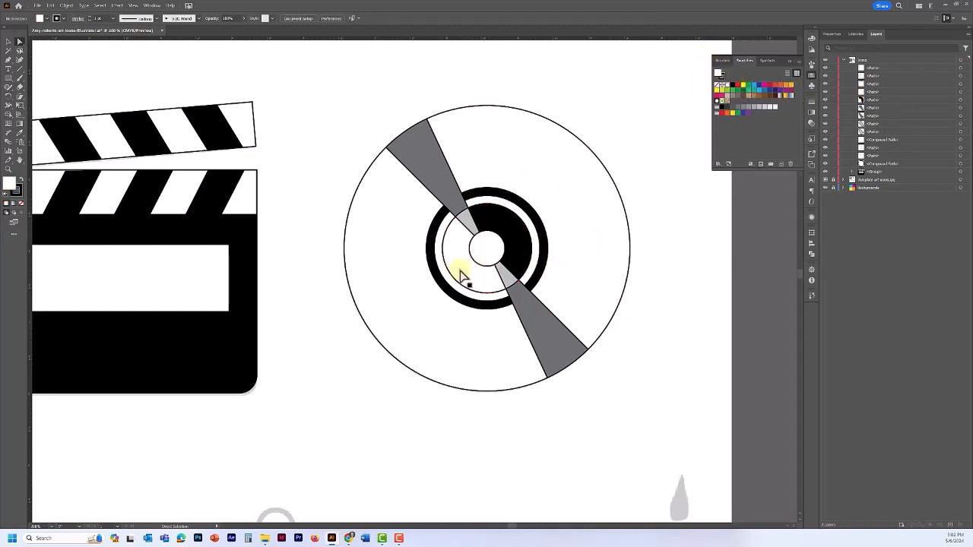
Step: Fill the lower-left part of the disc's inner ring with black and group all of the disc's shapes
click(456, 286)
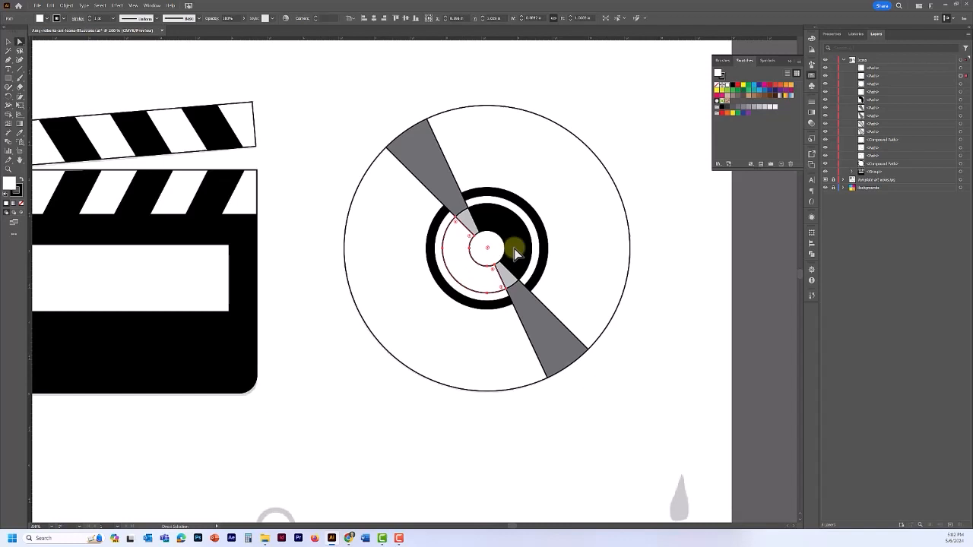
click(718, 86)
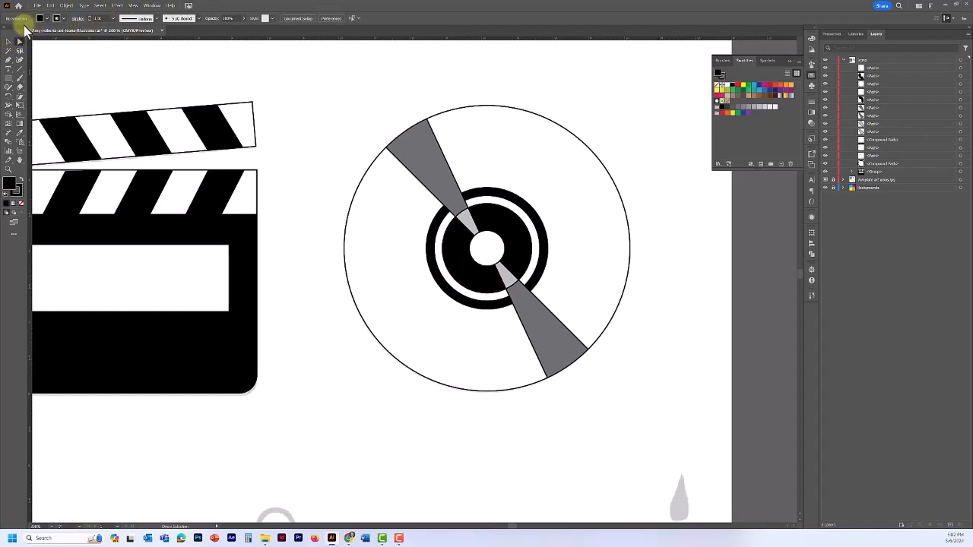
click(7, 43)
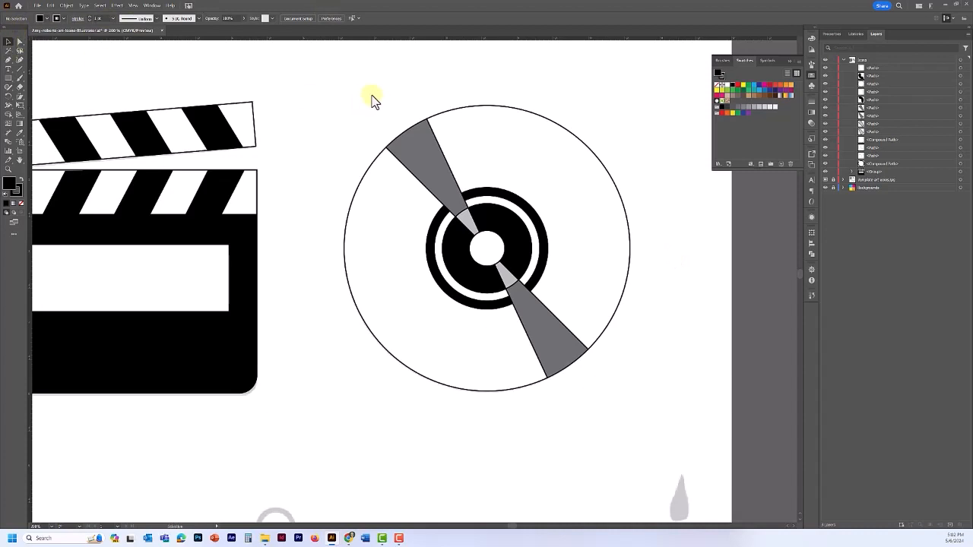
drag(326, 78, 661, 424)
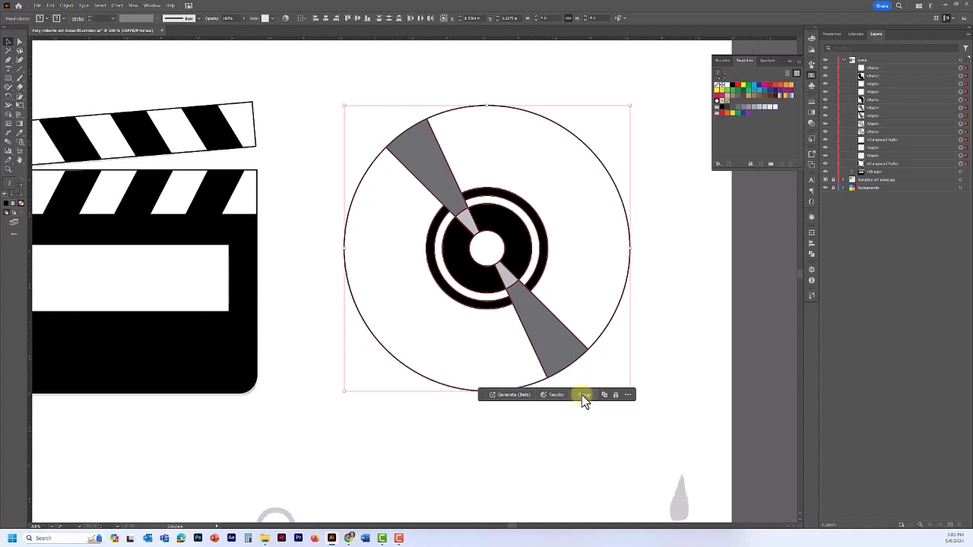
click(581, 395)
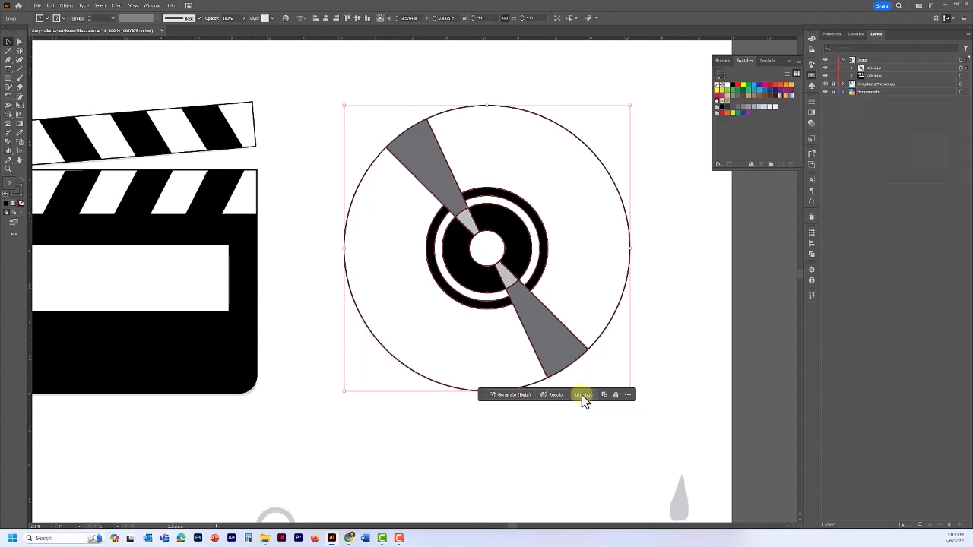
Step: Toggle the visibility of the disc group and of the clapperboard group to check what each contains
click(825, 67)
click(826, 68)
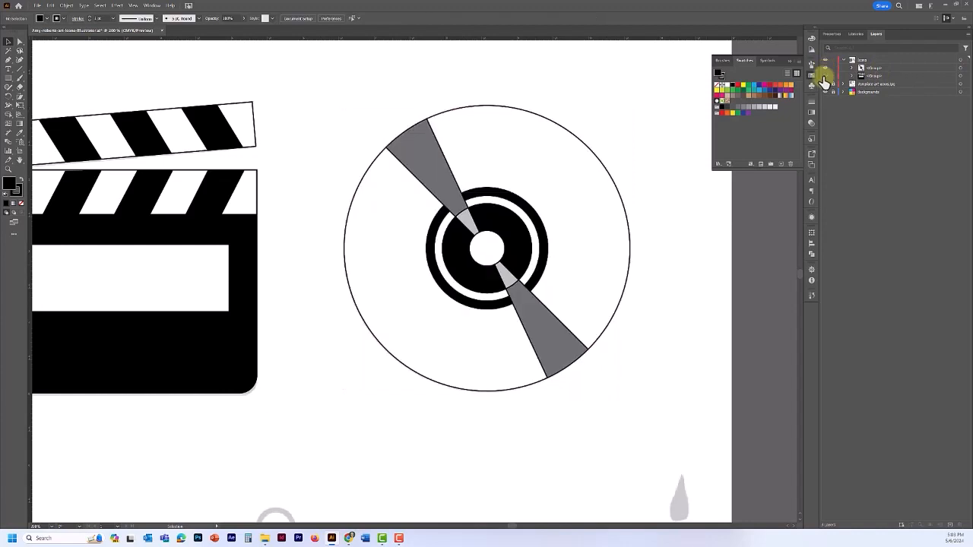
click(825, 75)
click(826, 75)
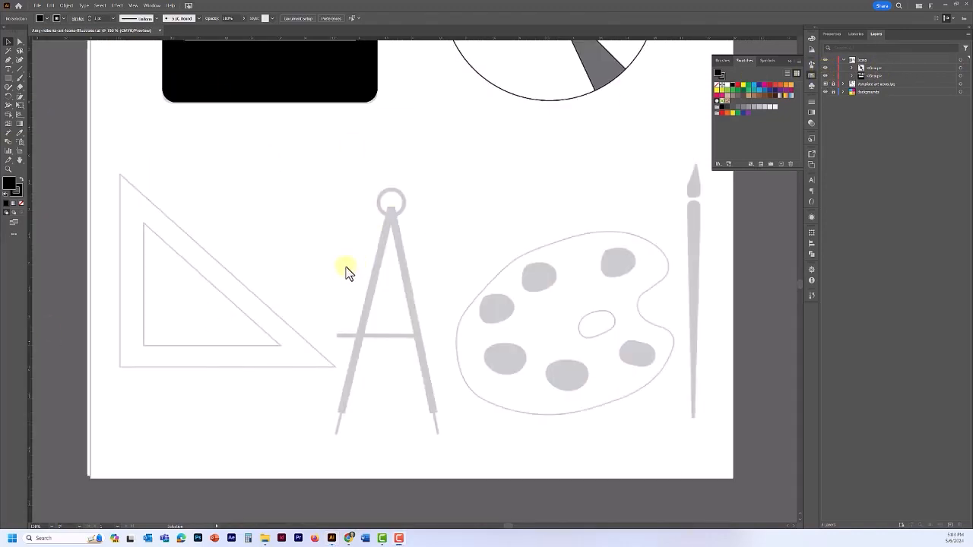
Step: Create a three-sided shape with the Polygon tool at the lower-left corner of the set square template
click(10, 84)
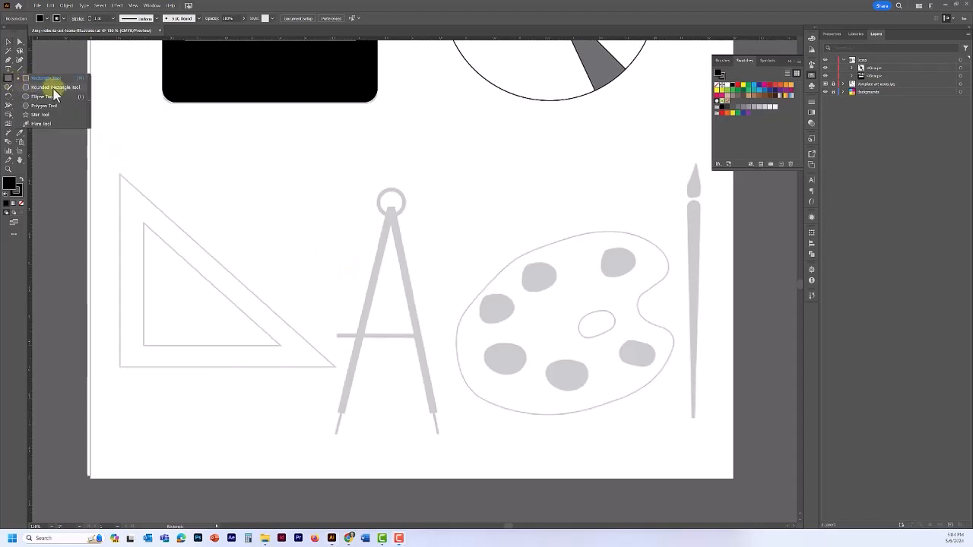
click(48, 105)
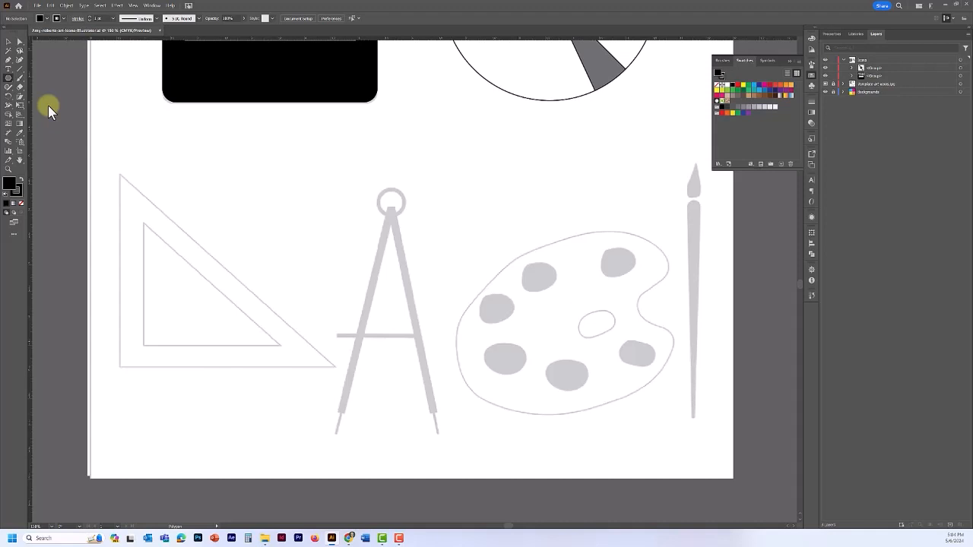
click(123, 367)
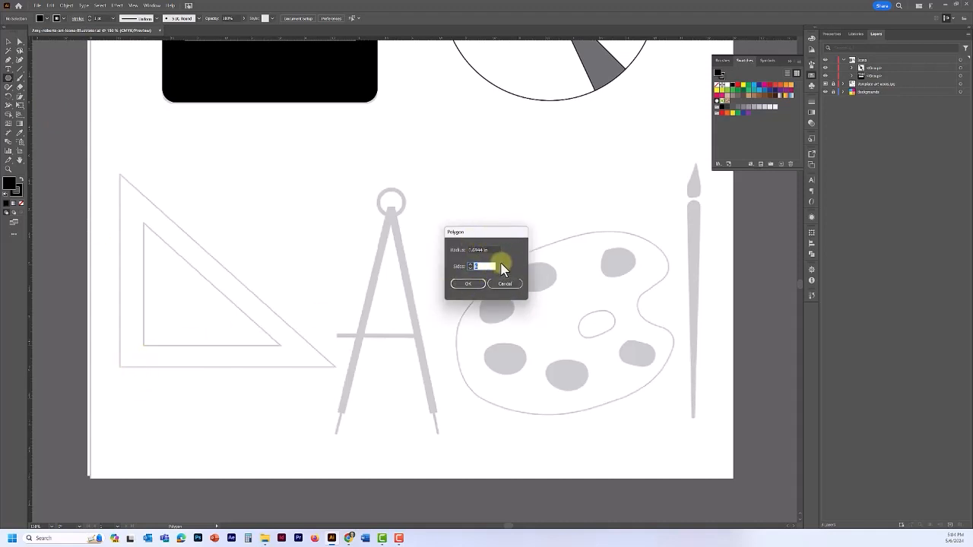
text(6)
key(Tab)
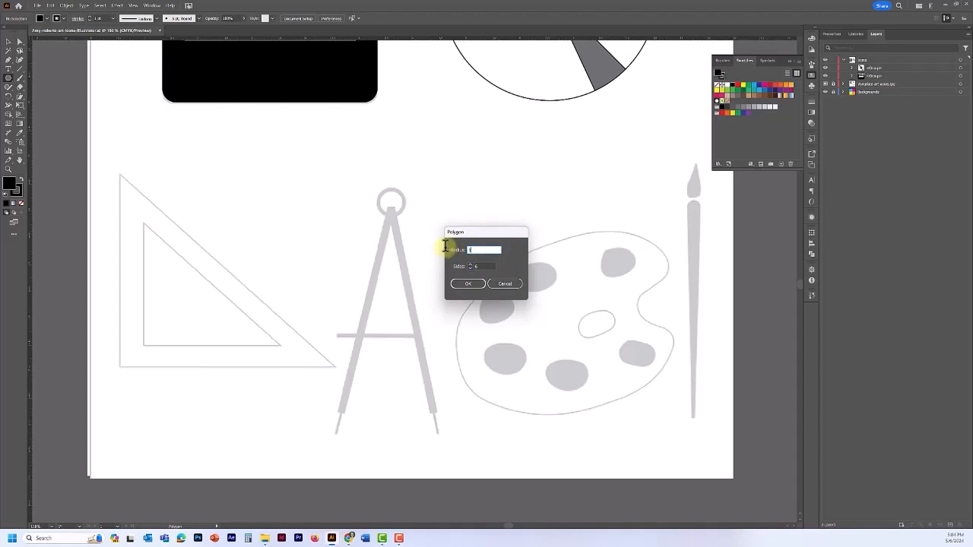
click(468, 282)
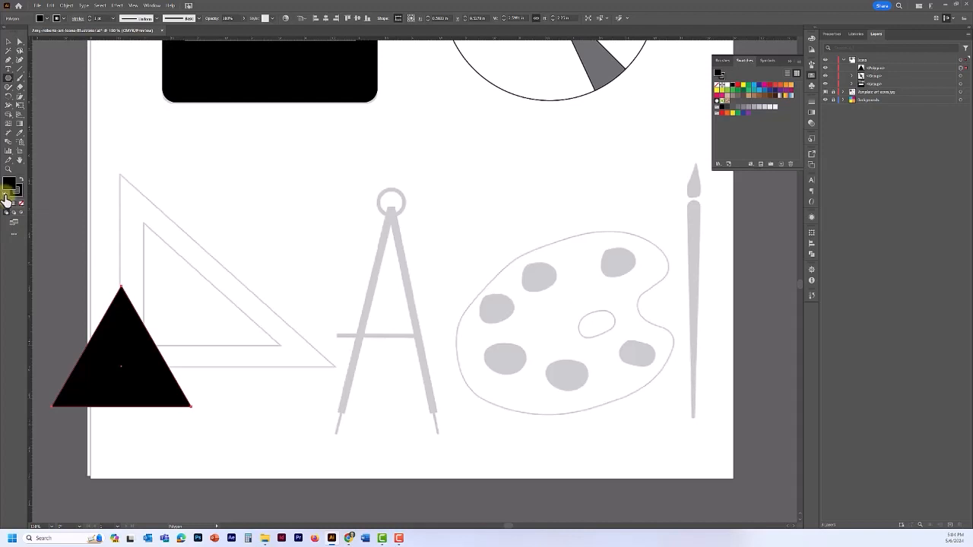
Step: Give the triangle the default white fill and black stroke, and align its lower-left corner with the set square template's corner
click(5, 200)
key(v)
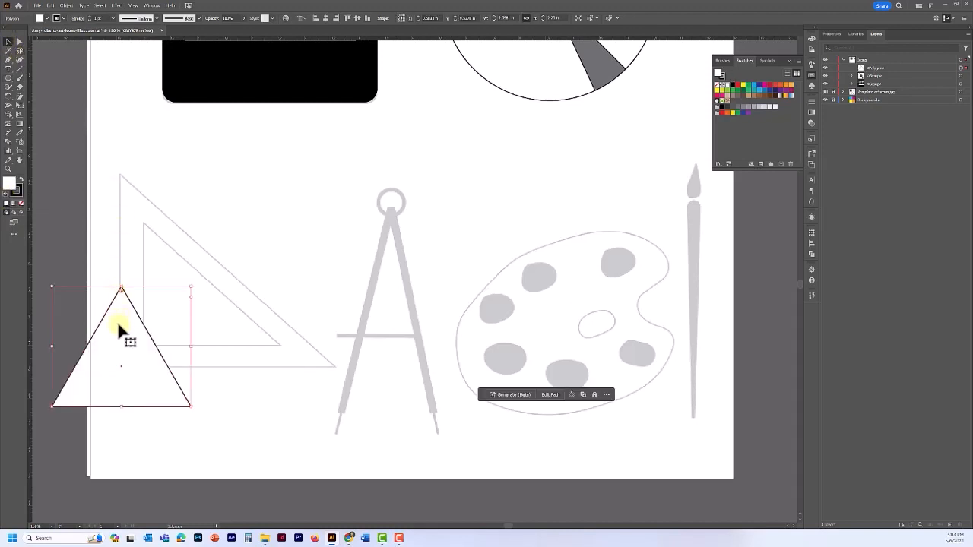
drag(117, 322, 185, 279)
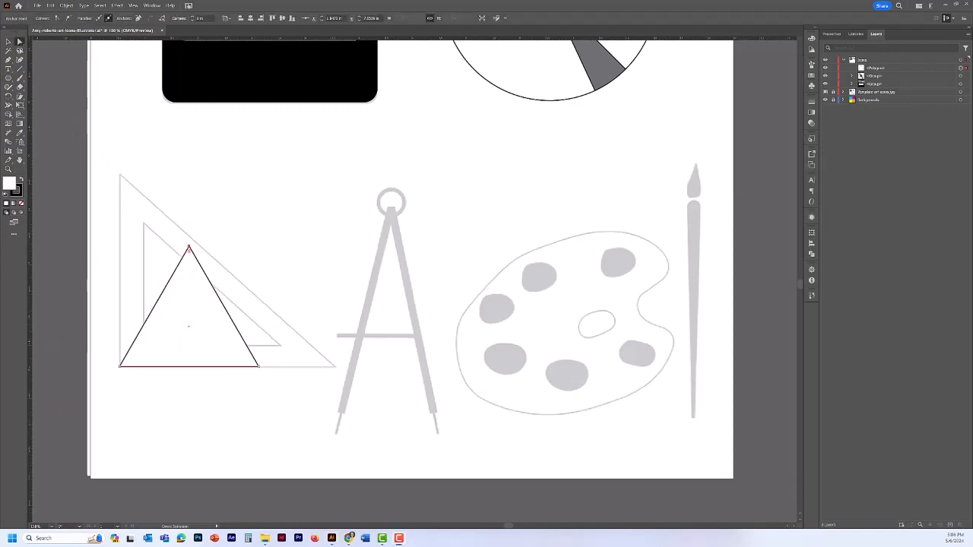
Step: Reshape the triangle by moving its apex and right corner point onto the set square template's top and right corners
click(19, 41)
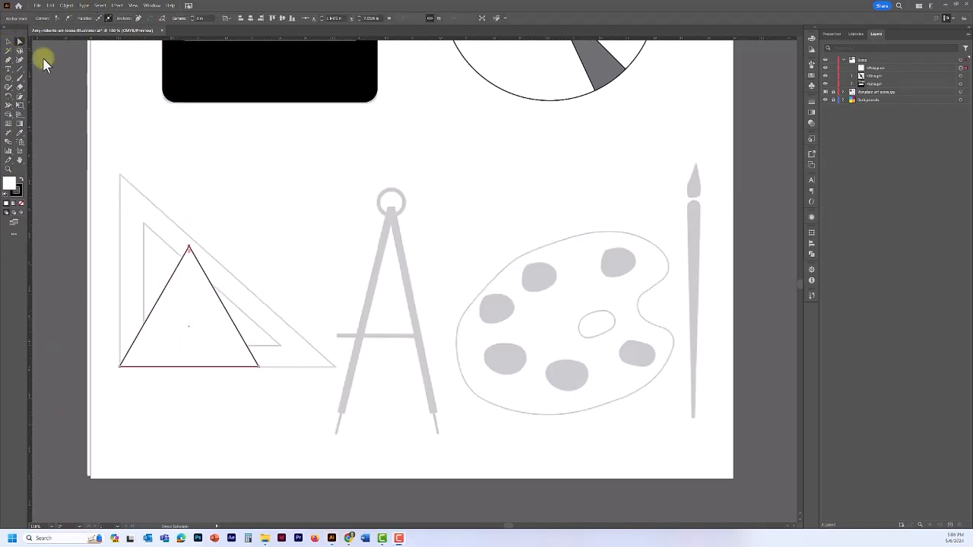
click(248, 183)
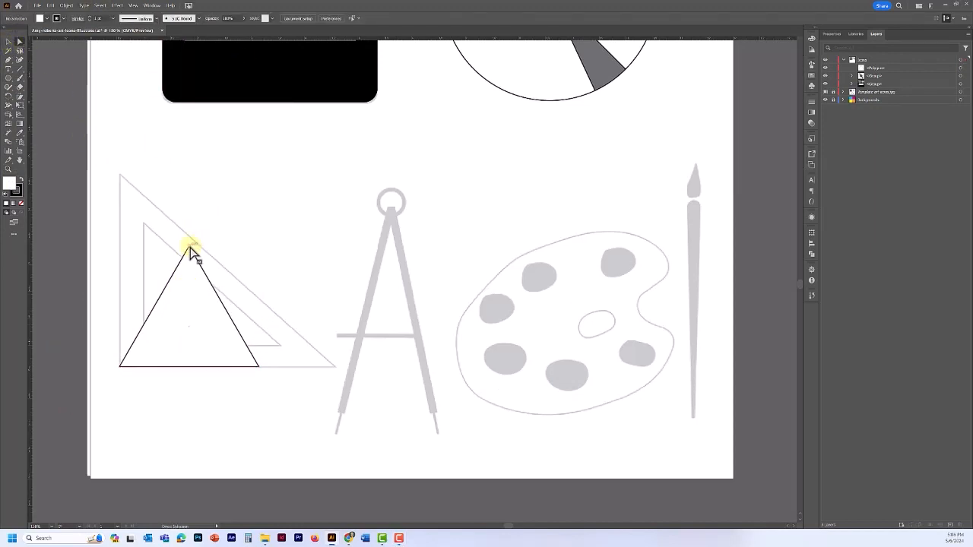
click(189, 248)
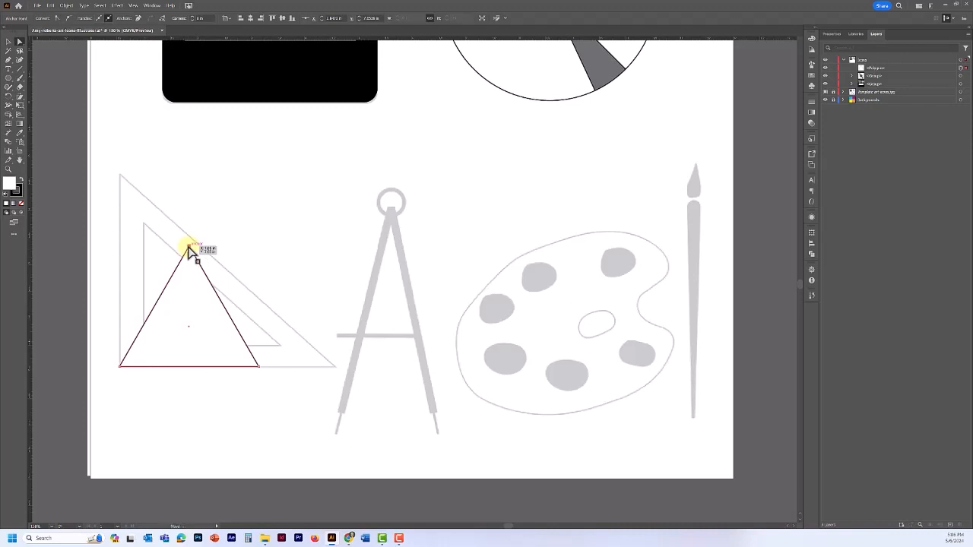
drag(190, 249, 119, 175)
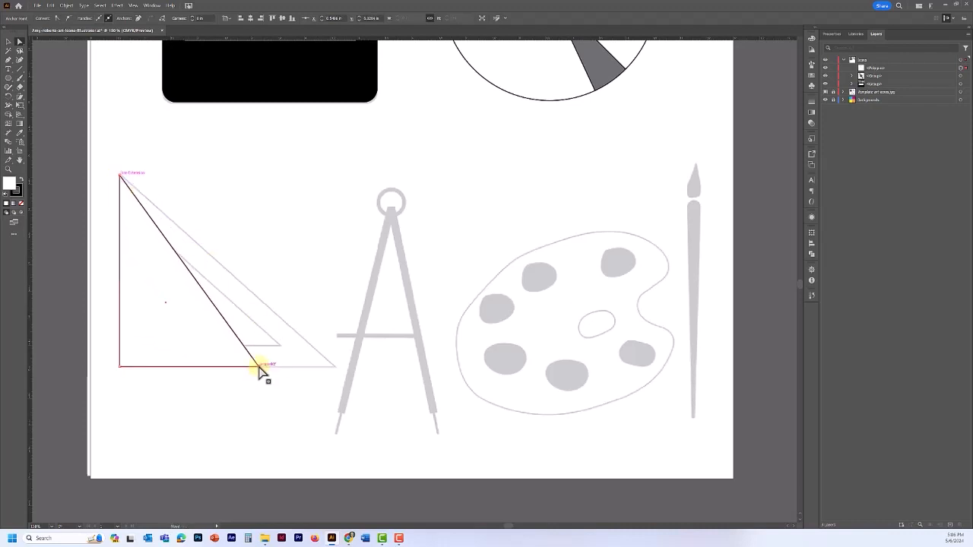
drag(263, 373, 334, 366)
Step: Set the right triangle's stroke weight to 30 pt and align the stroke to the inside
click(8, 44)
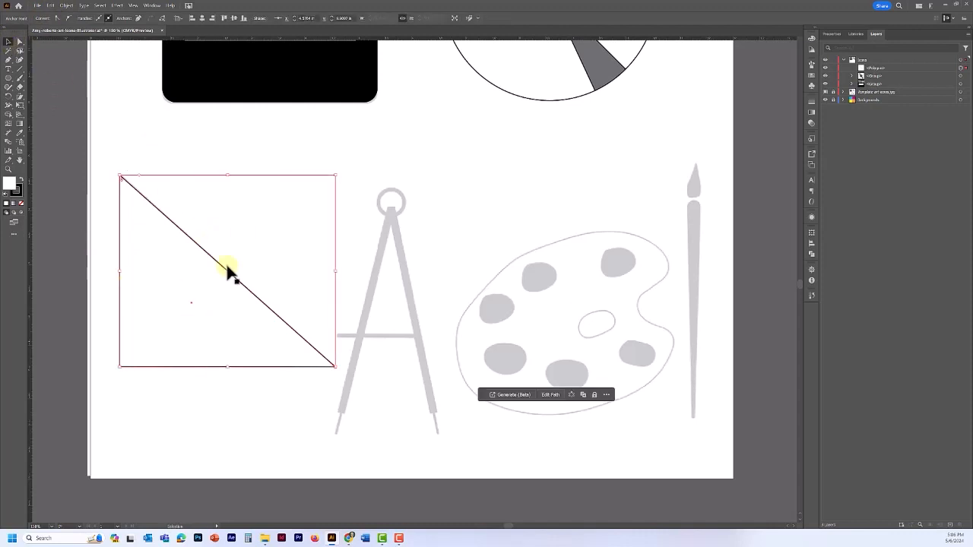
click(812, 103)
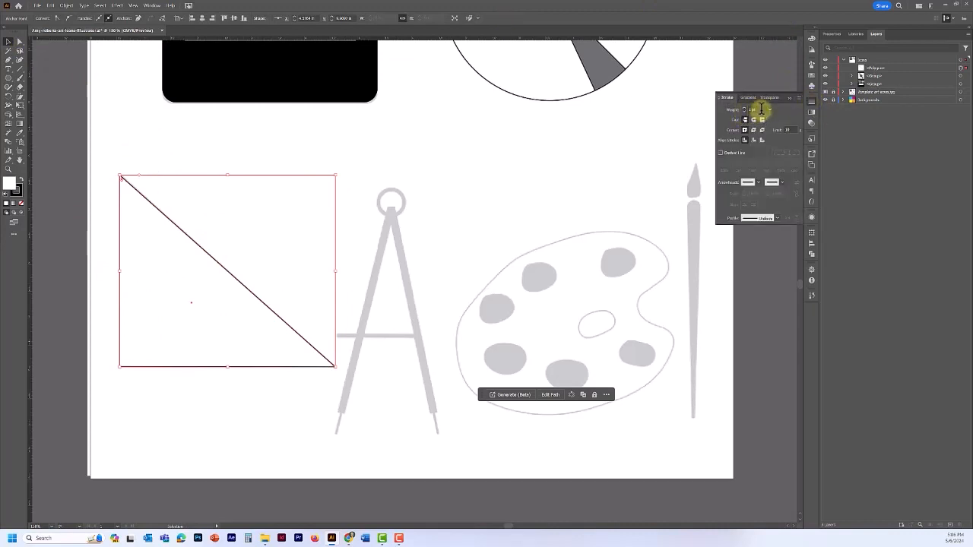
drag(761, 109, 732, 108)
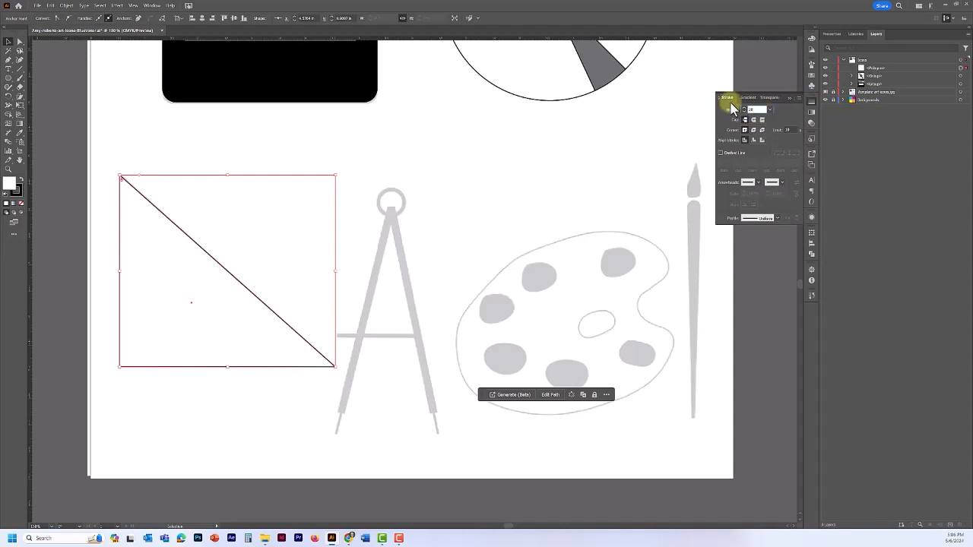
text(20)
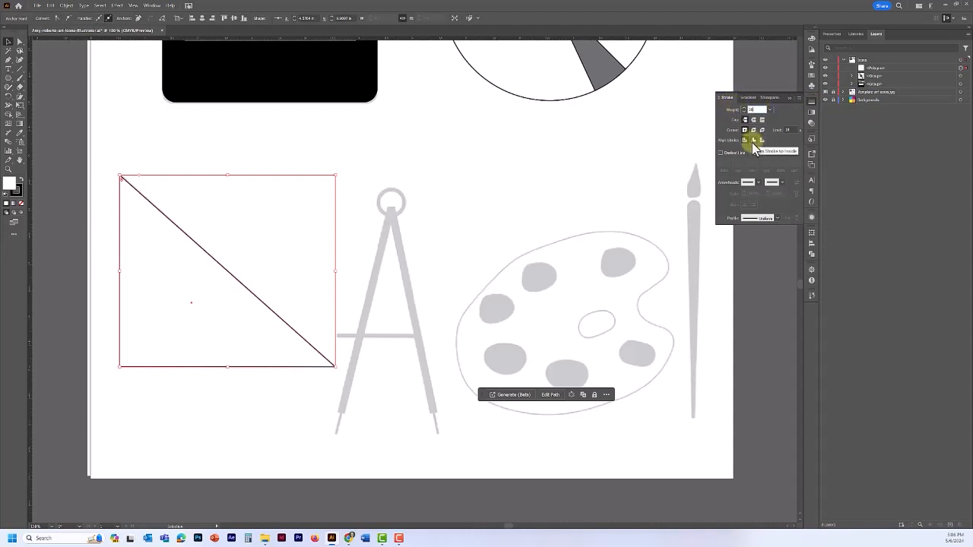
click(752, 143)
Step: Apply Outline Stroke to the triangle and give the resulting frame the default white fill and black stroke
click(67, 6)
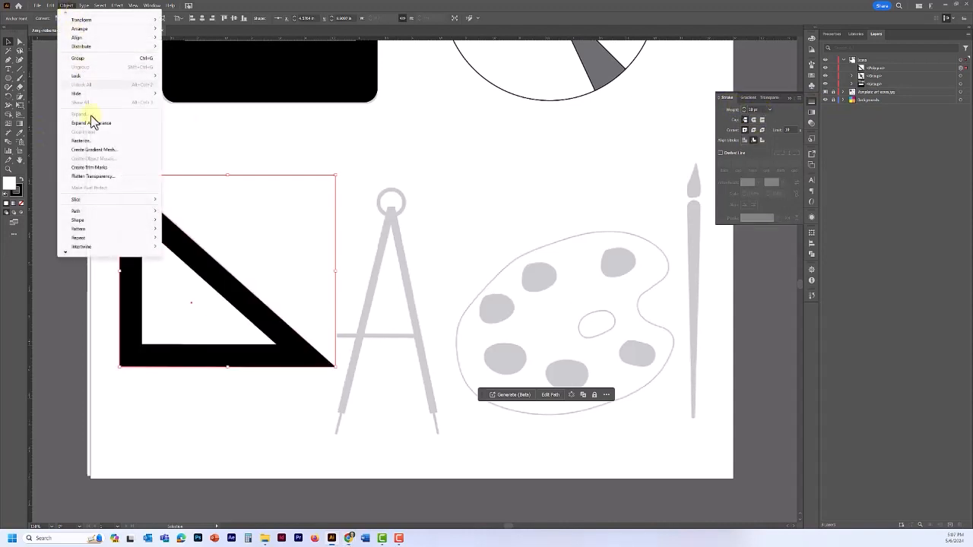
mouse_move(86, 211)
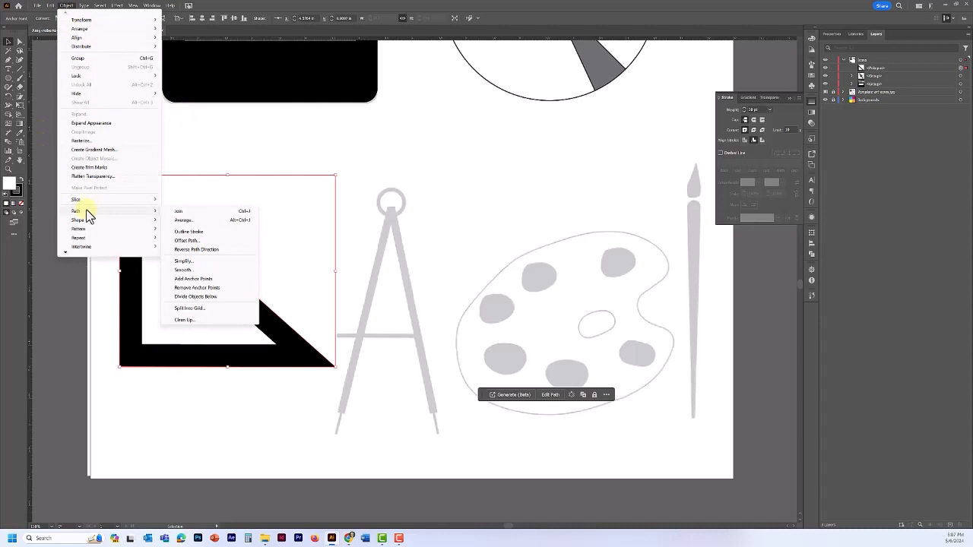
click(213, 232)
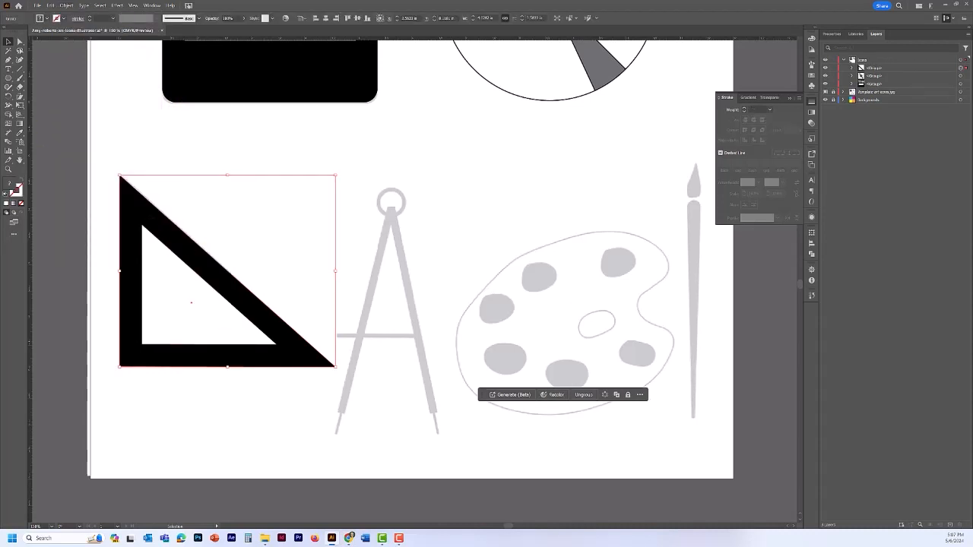
click(185, 256)
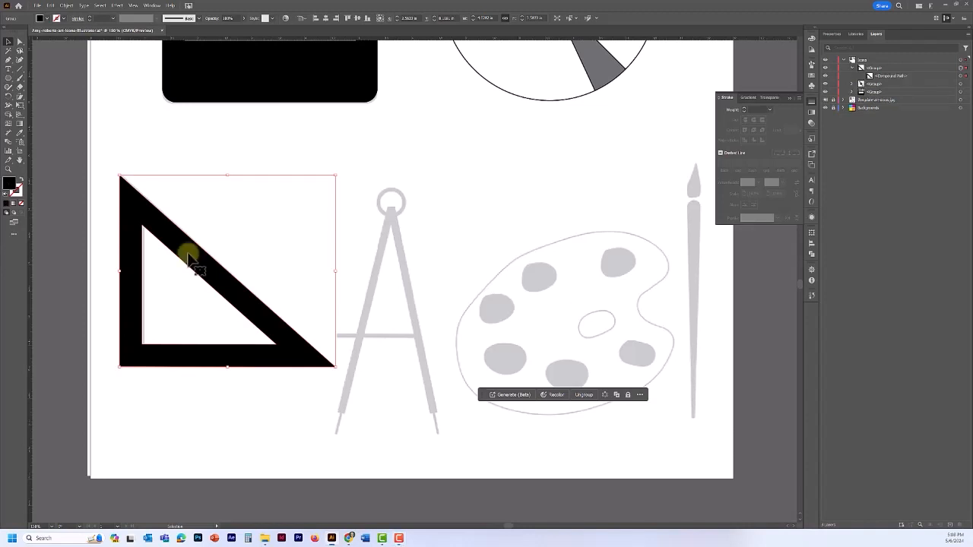
click(6, 197)
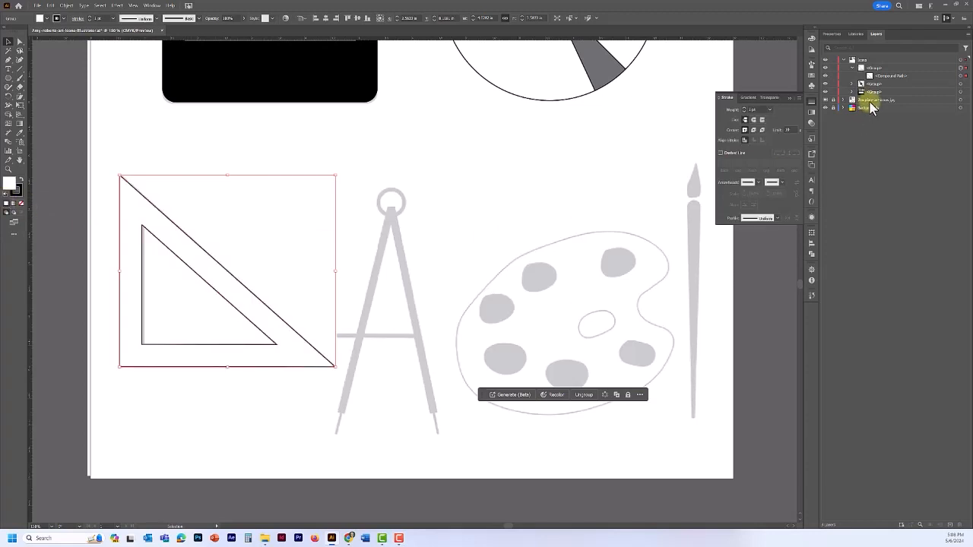
click(826, 107)
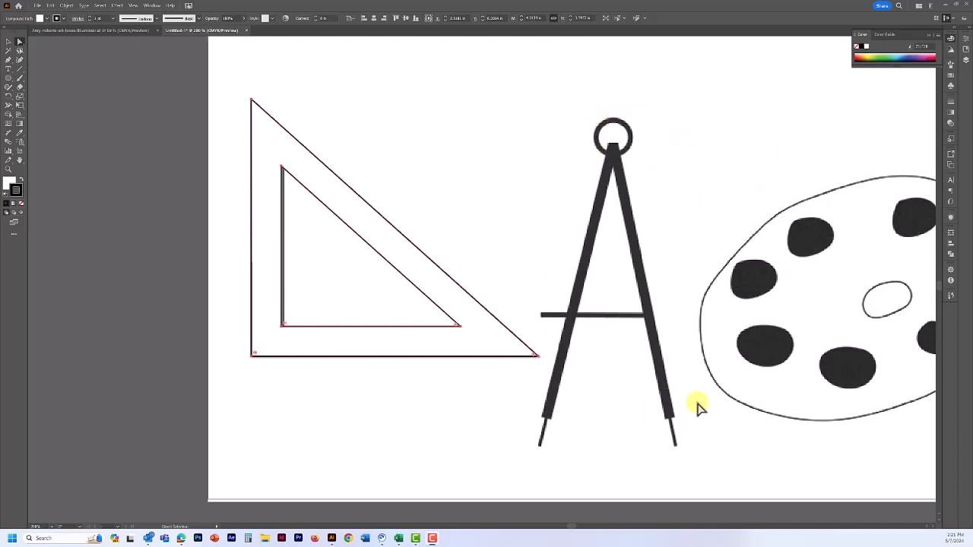
Step: Sketch a circle, a square and a triangle beside the set square with the Shaper tool
click(8, 87)
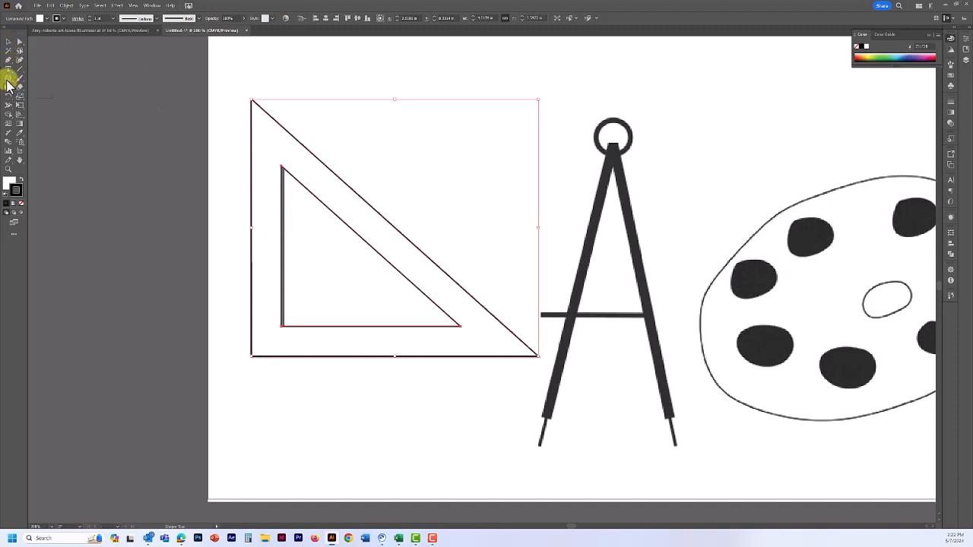
drag(9, 91, 42, 86)
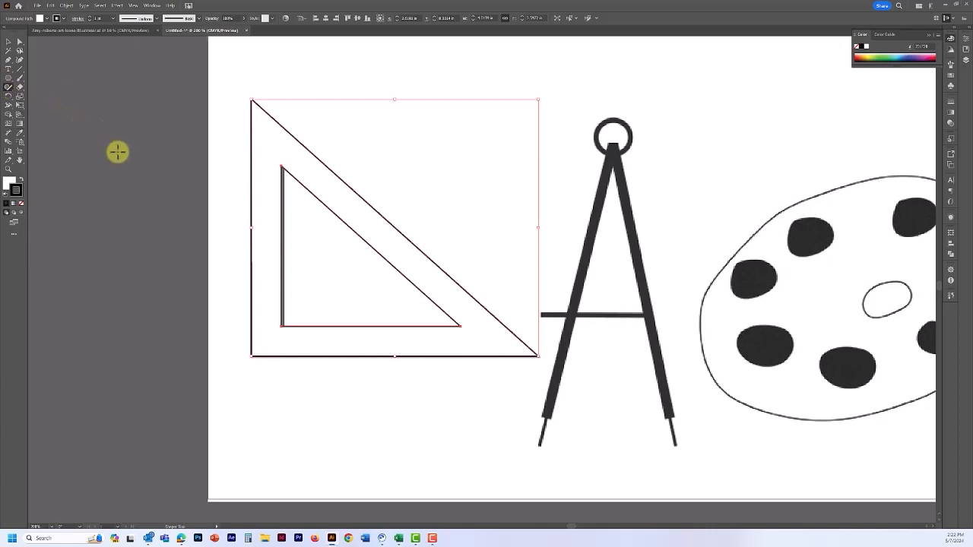
mouse_move(138, 171)
mouse_down()
mouse_move(85, 190)
mouse_move(110, 247)
mouse_move(183, 232)
mouse_move(169, 188)
mouse_move(129, 171)
mouse_up()
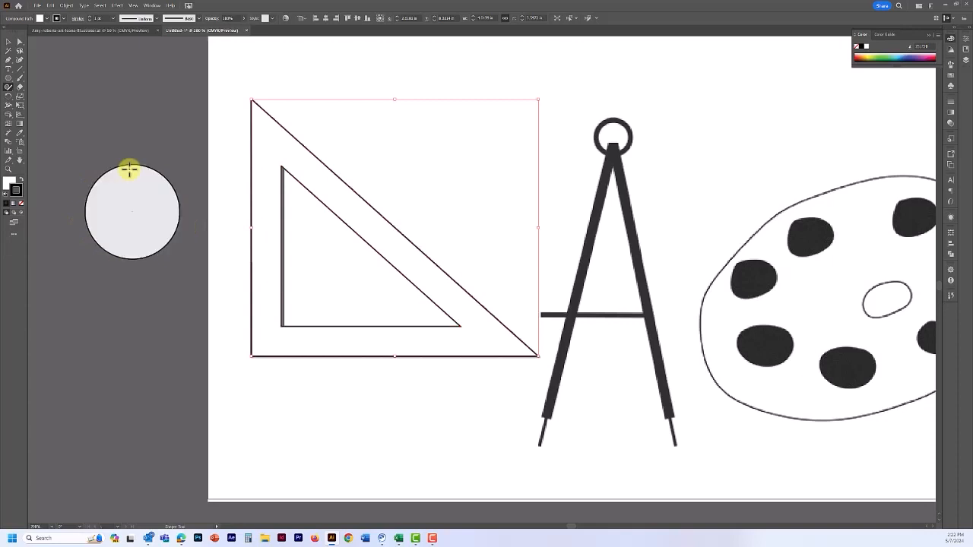
mouse_move(97, 297)
mouse_down()
mouse_move(67, 359)
mouse_move(135, 375)
mouse_move(132, 316)
mouse_move(97, 298)
mouse_up()
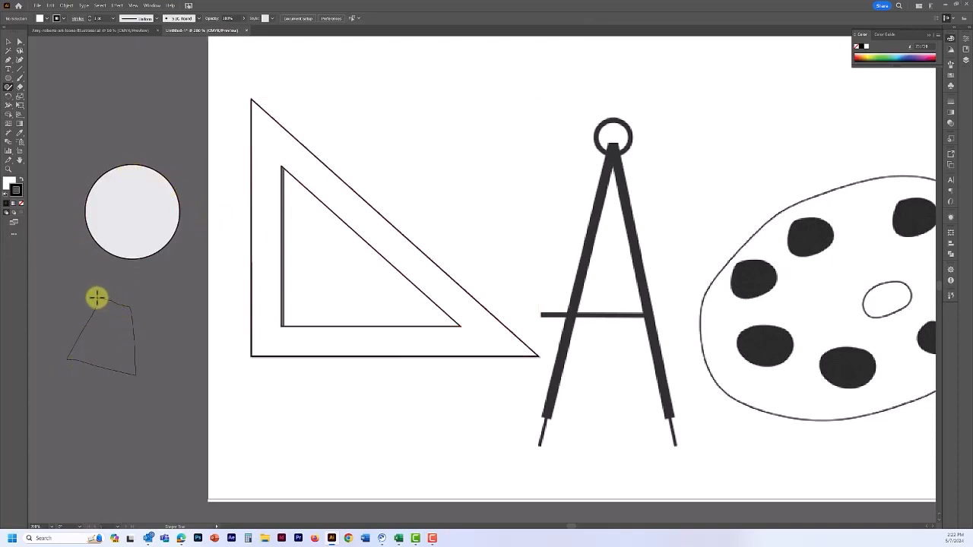
scroll(175, 292, down, 2)
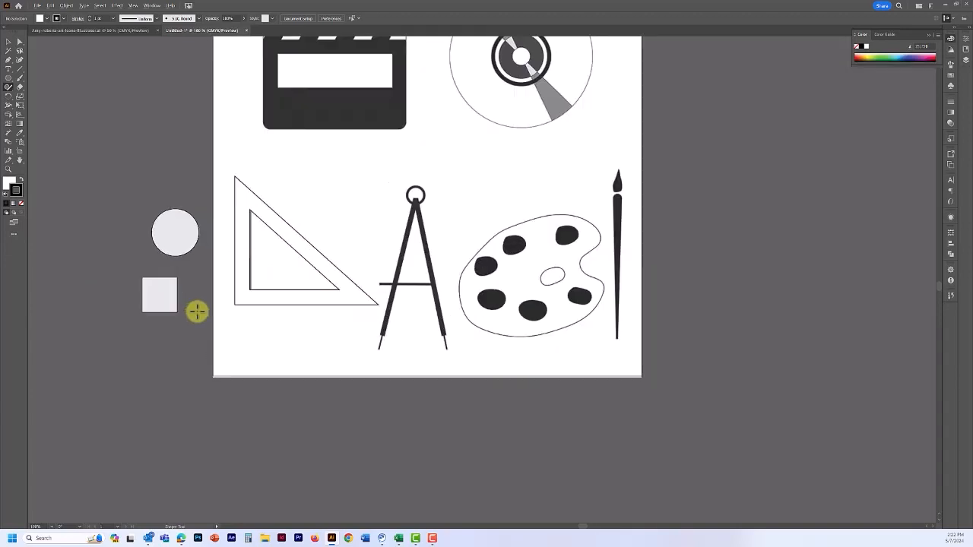
scroll(197, 311, up, 2)
mouse_move(190, 283)
mouse_down()
mouse_move(163, 349)
mouse_move(210, 346)
mouse_move(215, 335)
mouse_move(189, 279)
mouse_up()
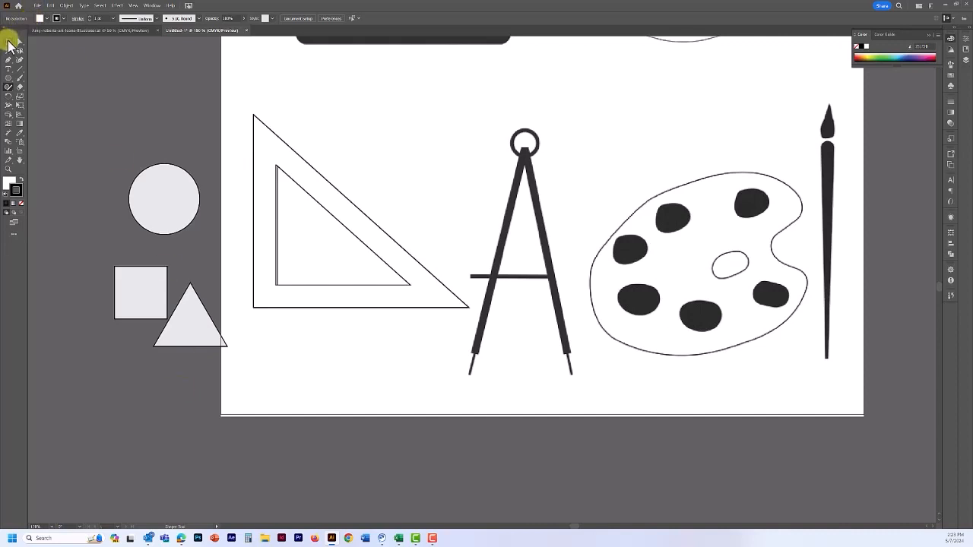
Step: Delete the practice circle, square and triangle beside the set square
click(9, 41)
click(190, 342)
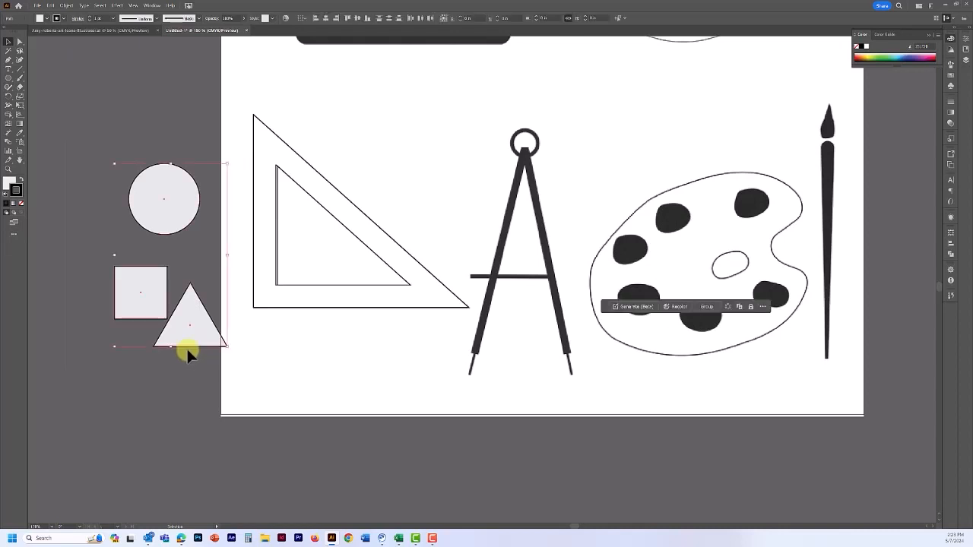
key(Delete)
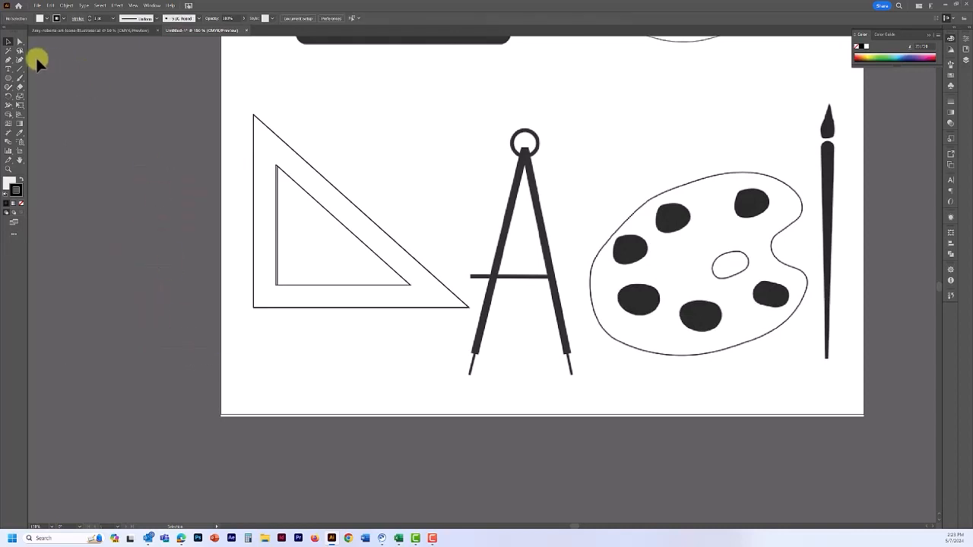
Step: With no fill, trace the compass's two legs and its crossbar as straight lines with the Shaper tool
click(8, 89)
click(9, 183)
click(21, 203)
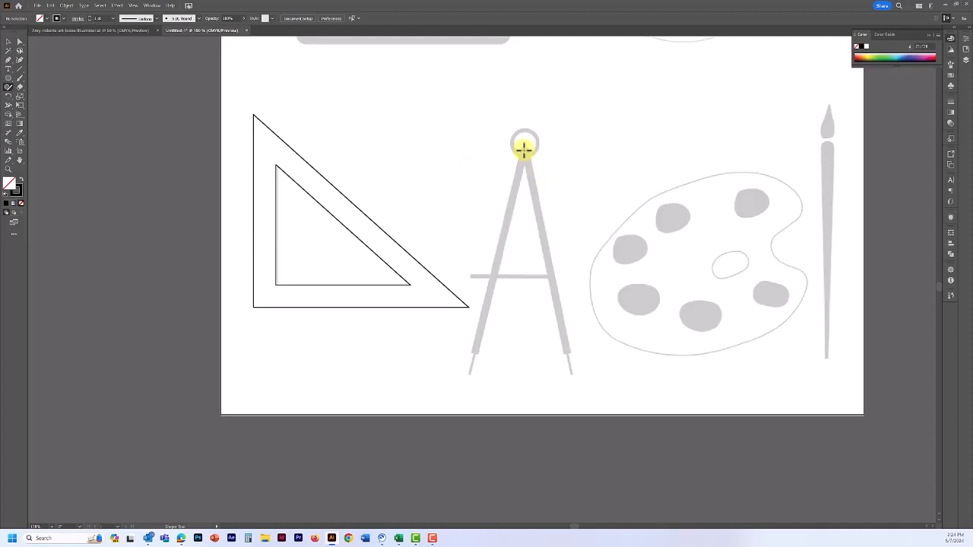
mouse_move(524, 150)
mouse_down()
mouse_move(498, 221)
mouse_move(470, 373)
mouse_up()
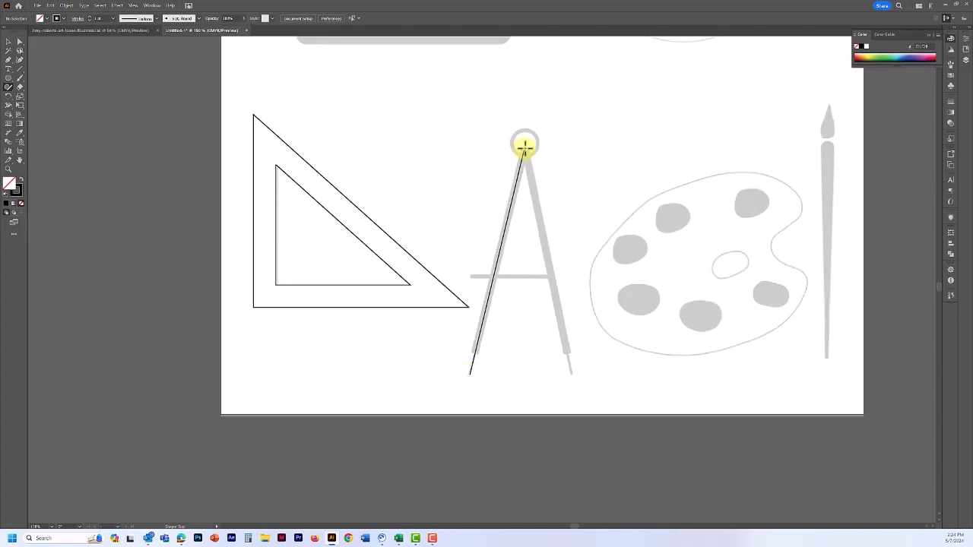
mouse_move(525, 148)
mouse_down()
mouse_move(556, 262)
mouse_move(571, 372)
mouse_up()
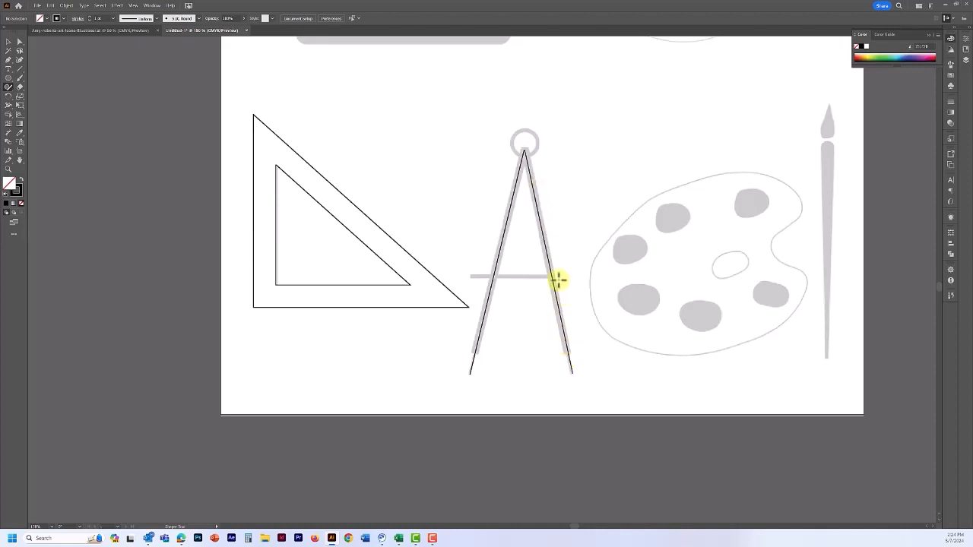
drag(551, 276, 471, 276)
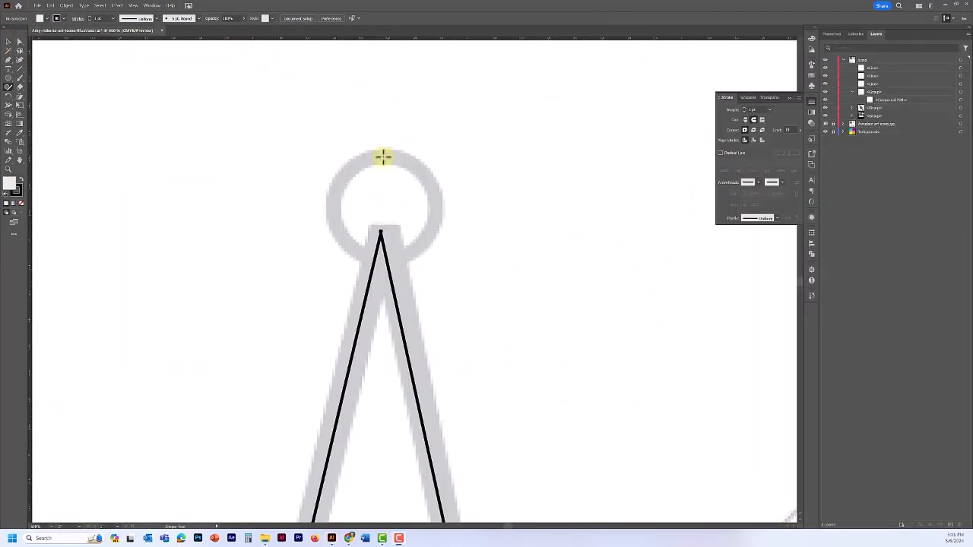
Step: Sketch a circle about 0.55 in wide with the Shaper tool, align it over the compass's ring template and remove its fill
mouse_move(383, 156)
mouse_down()
mouse_move(345, 170)
mouse_move(340, 214)
mouse_move(362, 238)
mouse_move(429, 245)
mouse_move(446, 225)
mouse_move(452, 190)
mouse_move(431, 158)
mouse_move(391, 158)
mouse_up()
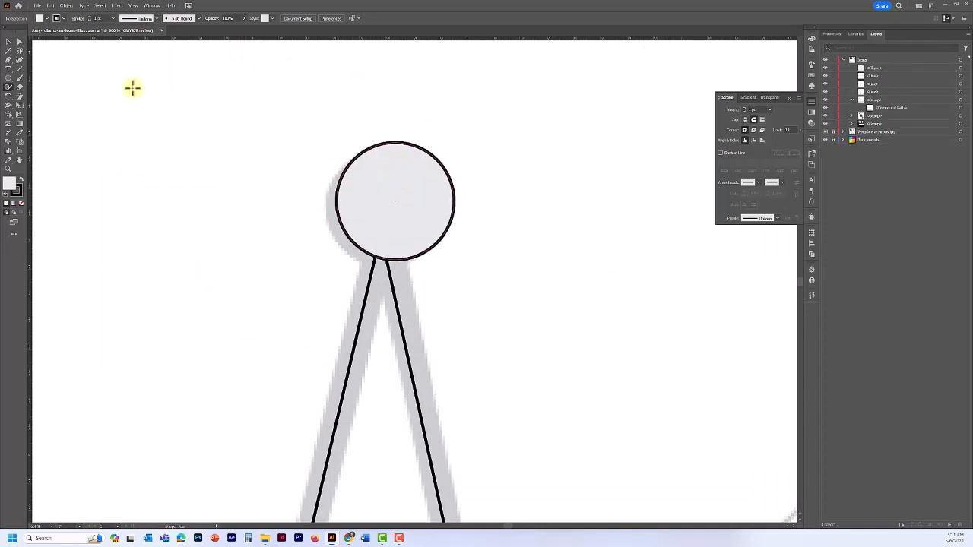
click(7, 44)
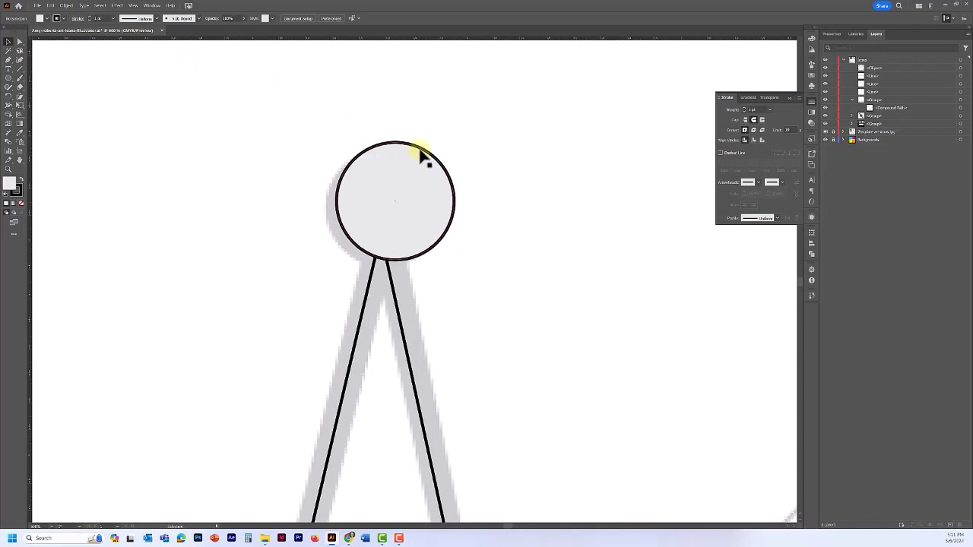
drag(421, 156, 409, 158)
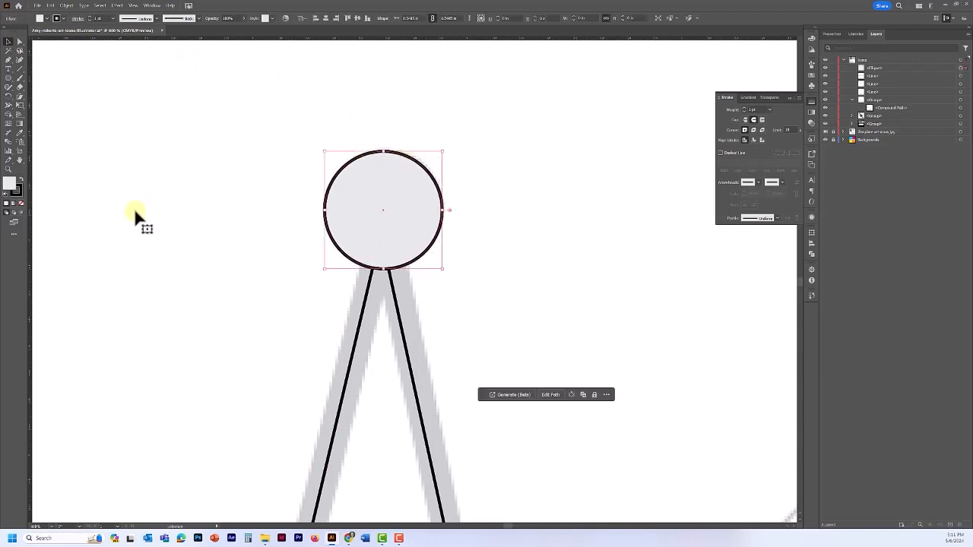
click(21, 204)
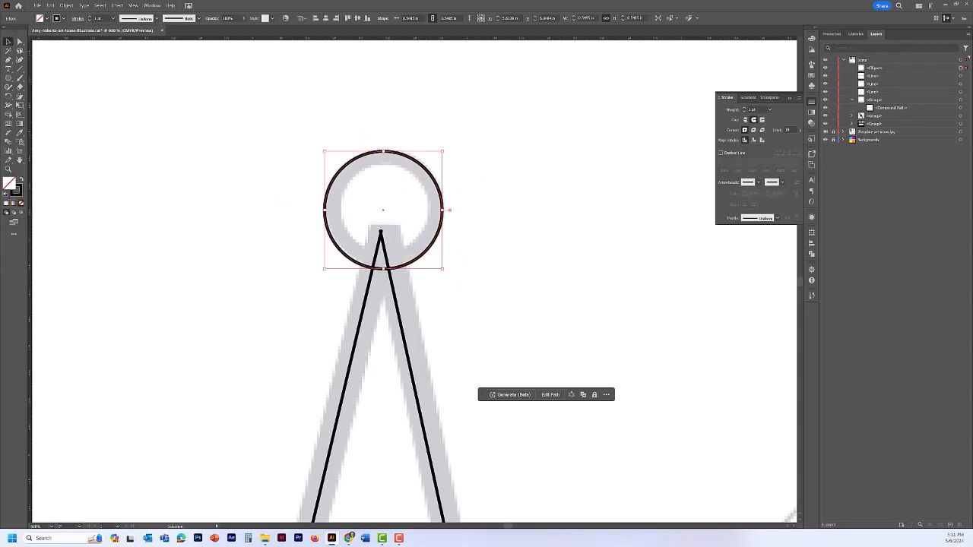
Step: Set the compass ring's stroke weight to 5 pt and align the stroke to the inside
click(745, 108)
click(744, 108)
click(744, 108)
click(744, 108)
click(752, 140)
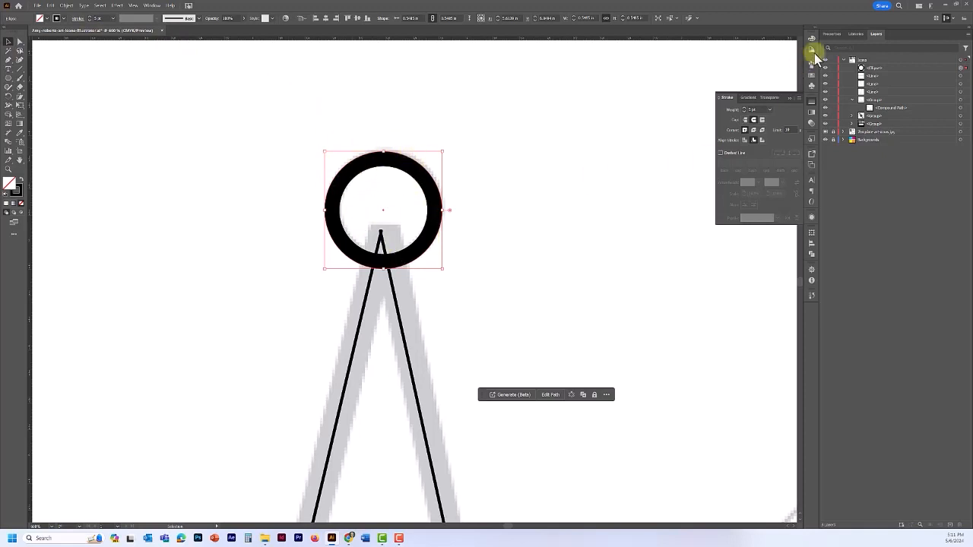
Step: Lock the compass ring's ellipse in the Icons layer
click(830, 36)
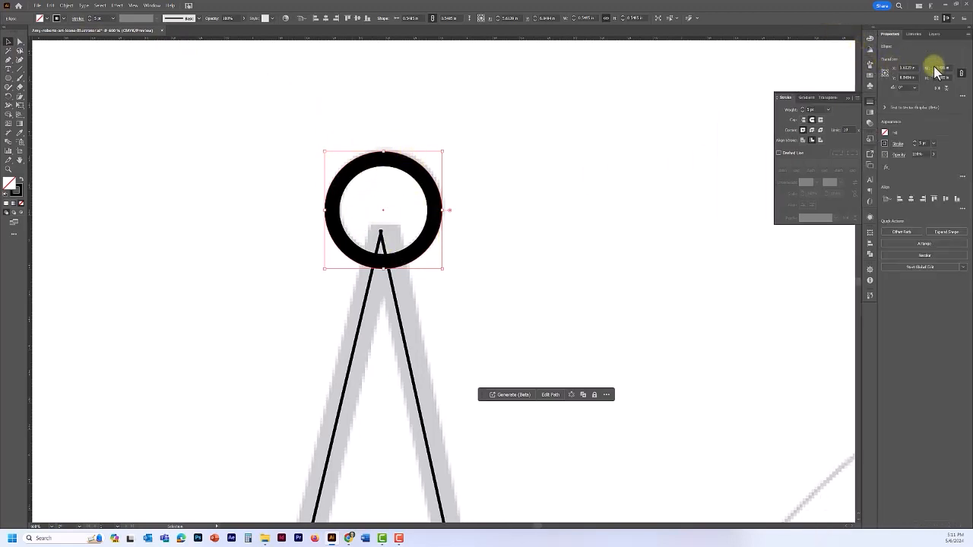
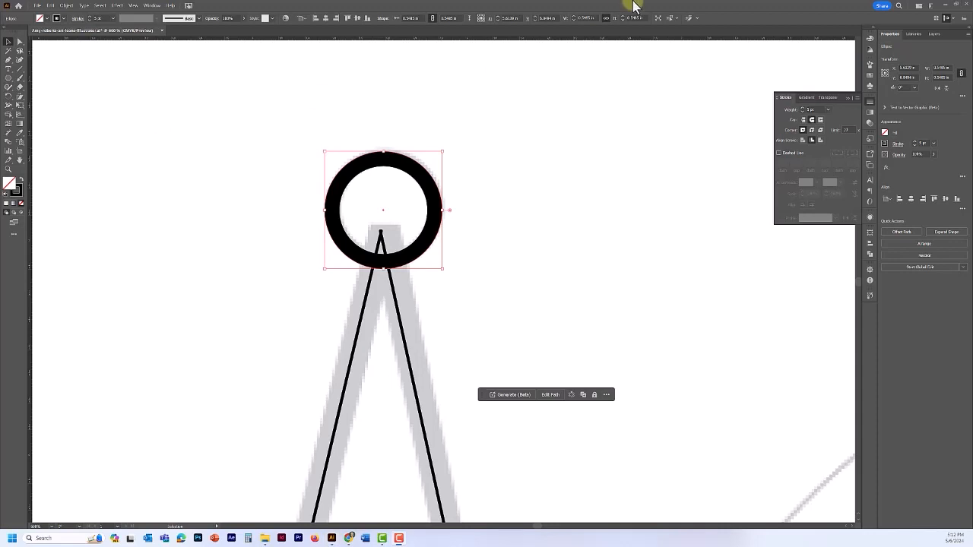
click(935, 34)
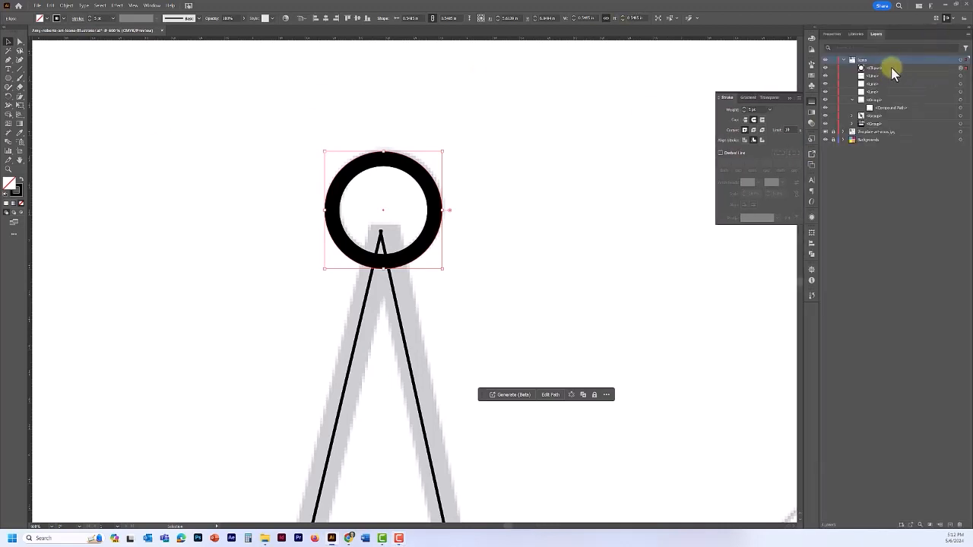
click(833, 69)
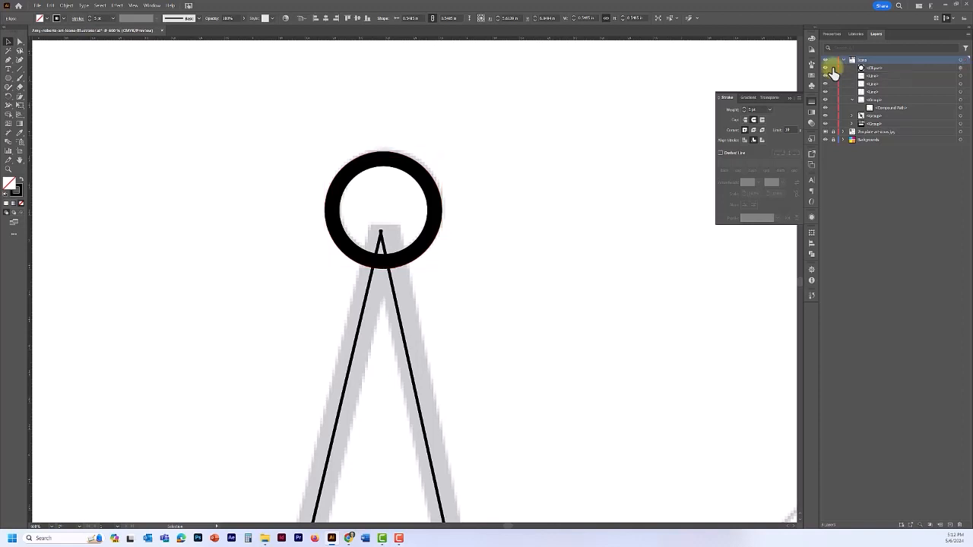
Step: Set the compass crossbar's stroke weight to 6 pt
scroll(518, 293, down, 2)
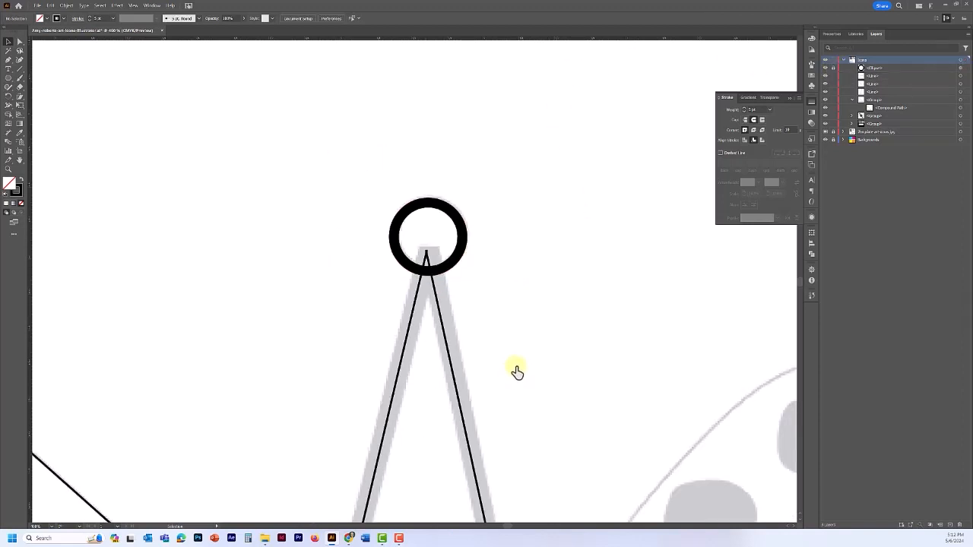
drag(506, 378, 497, 106)
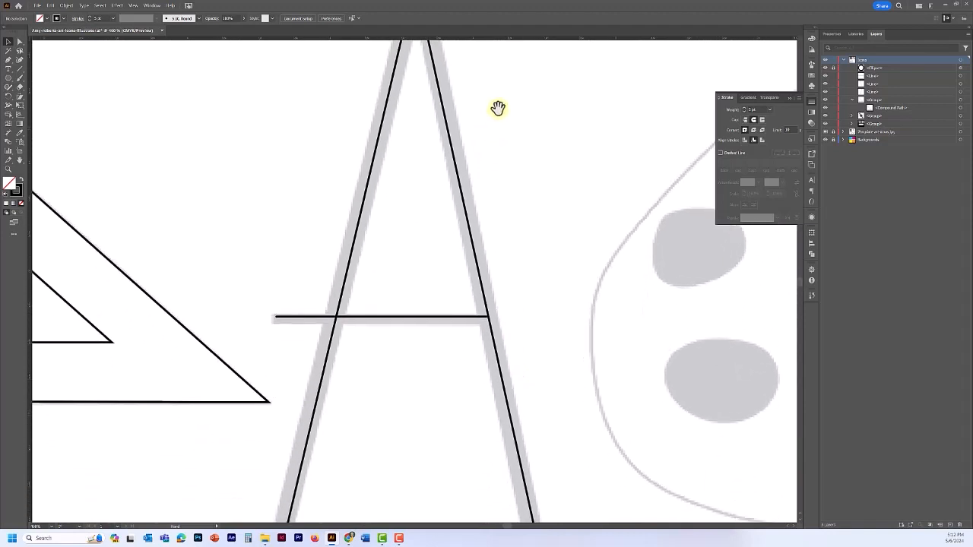
click(426, 318)
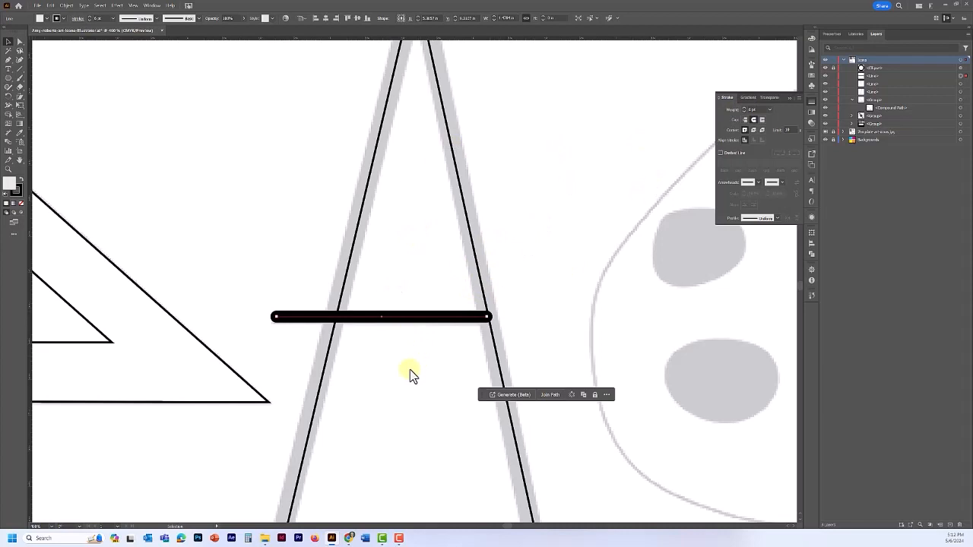
Step: Cut the compass's left leg line with the Scissors tool where the thick section meets the thin tip
drag(393, 424, 426, 238)
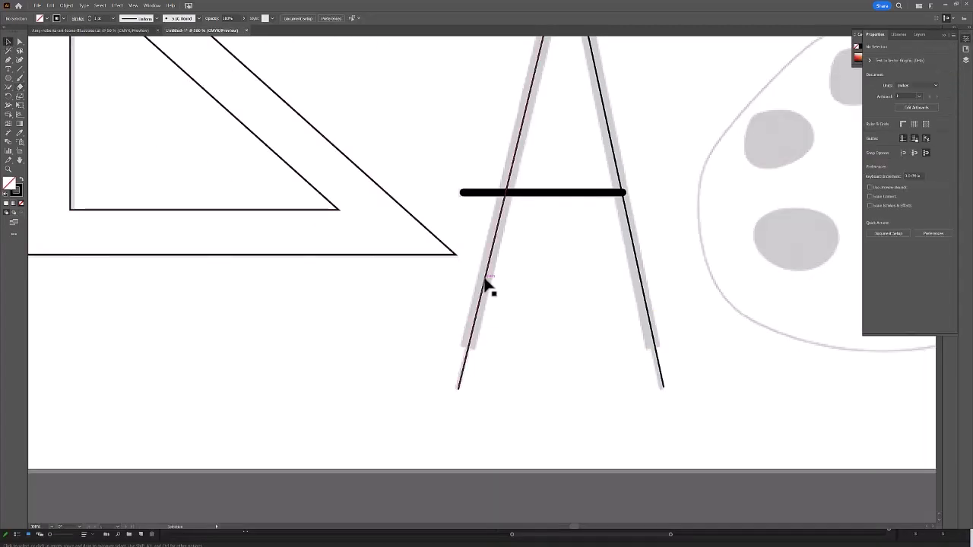
click(485, 282)
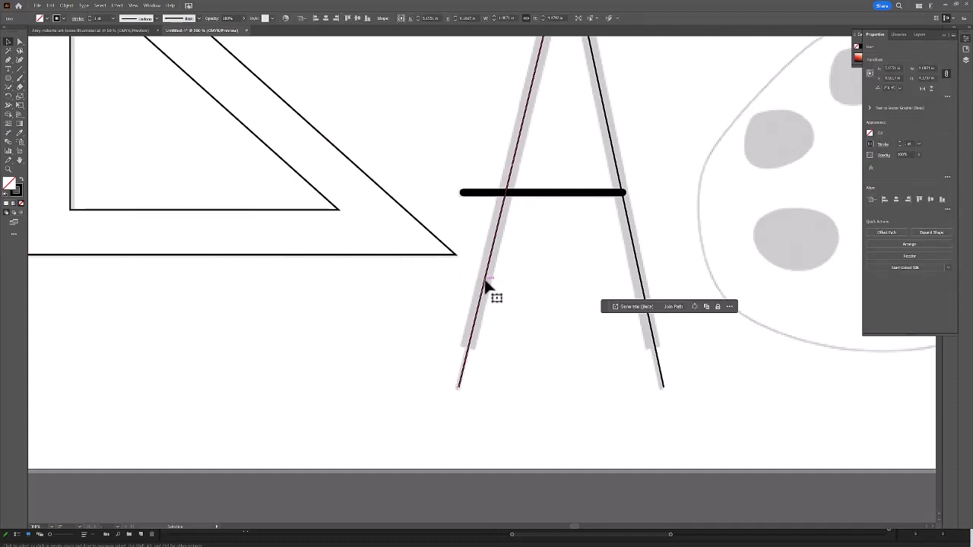
click(21, 89)
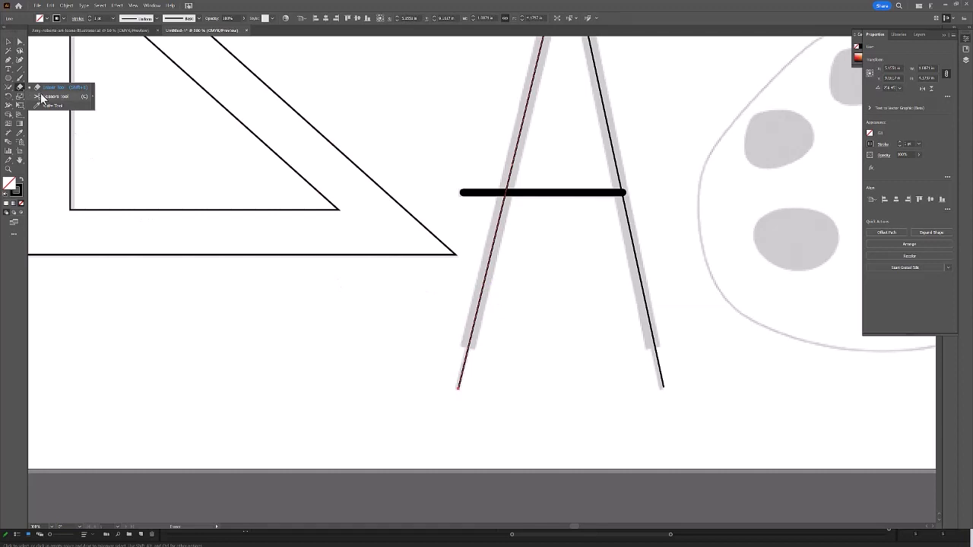
click(43, 97)
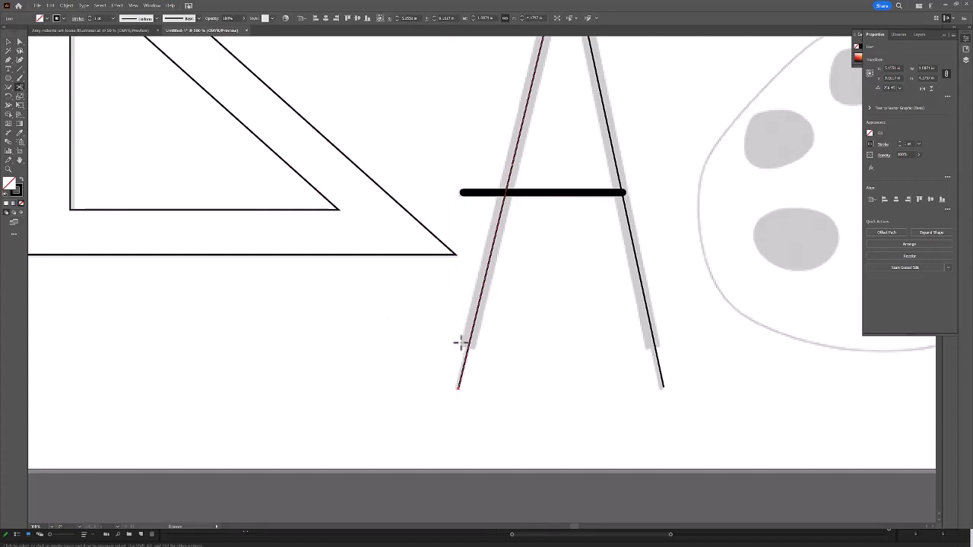
scroll(461, 344, up, 8)
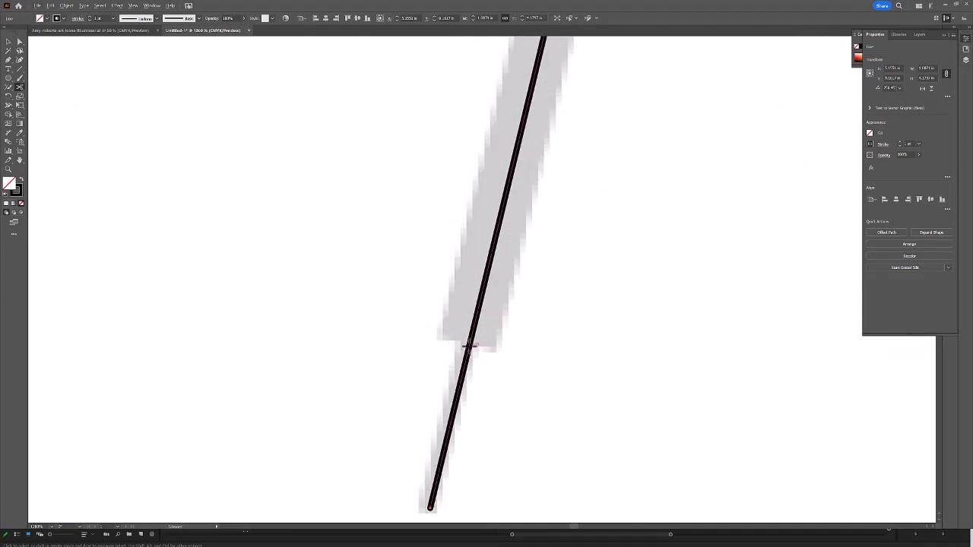
click(469, 345)
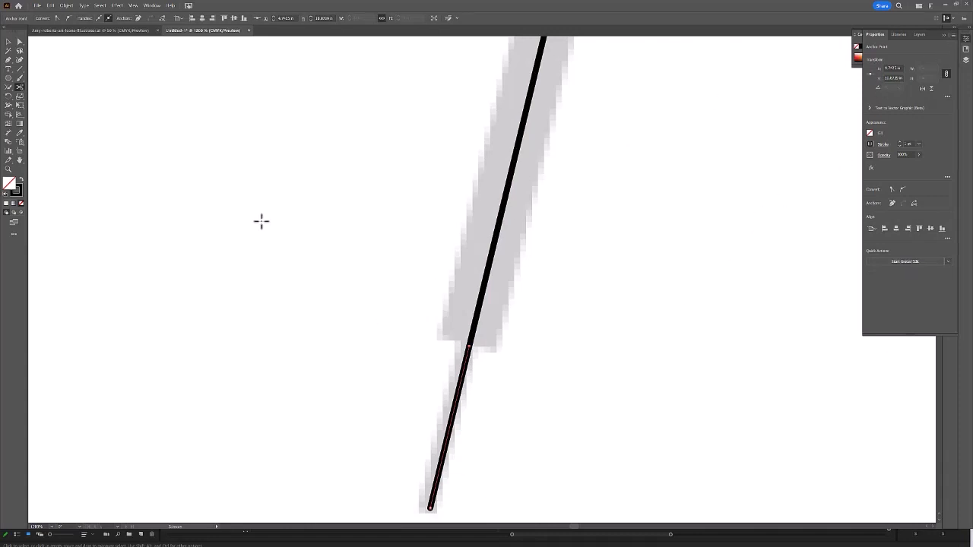
Step: Move the left leg's cut tip away from the leg to test the split, and undo the move
click(9, 43)
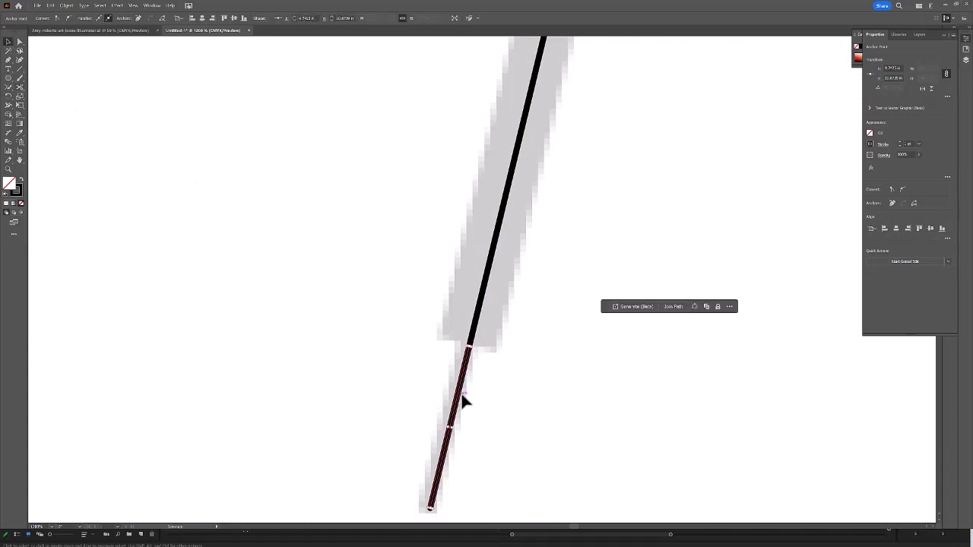
click(388, 397)
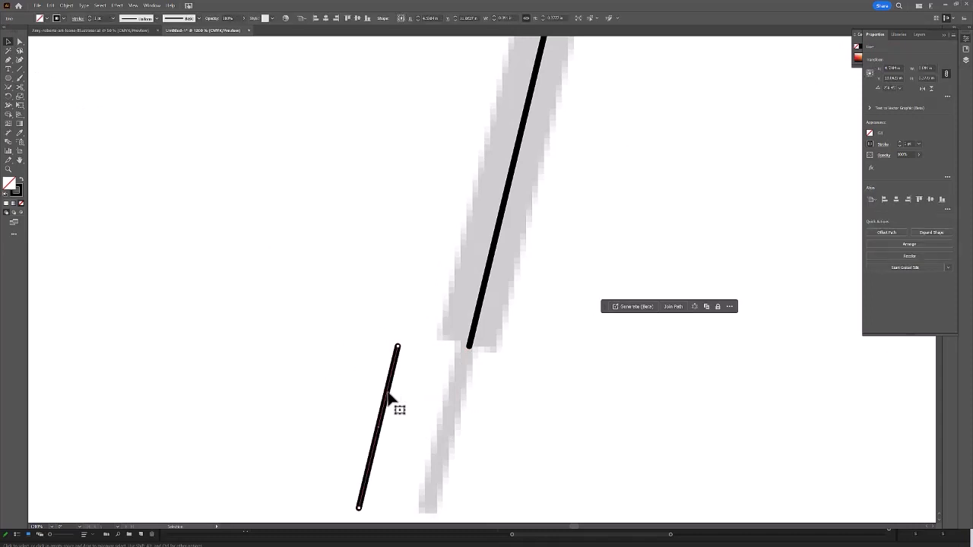
key(ctrl+z)
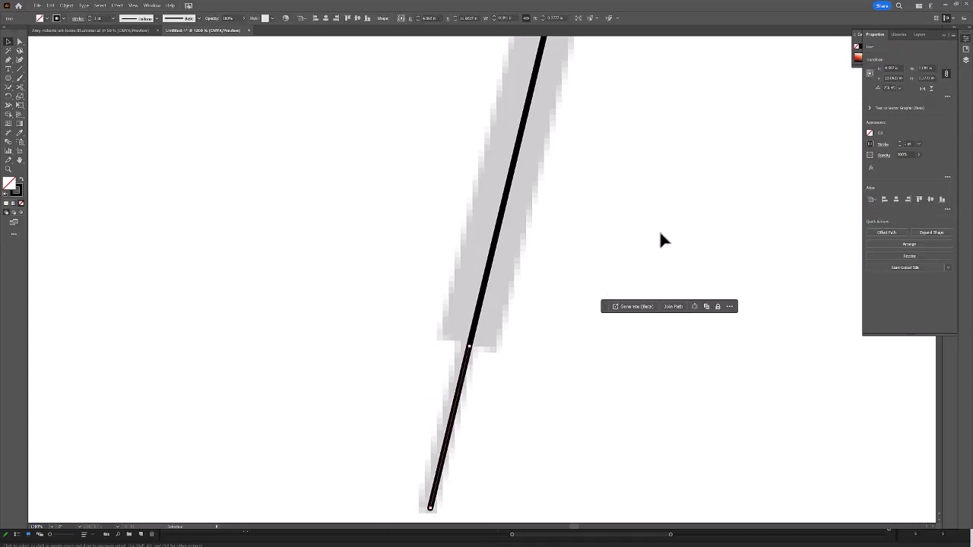
Step: Cut the compass's right leg line with the Scissors tool where the thick section meets the thin tip, and select the cut tip
drag(669, 232, 142, 195)
drag(524, 219, 473, 221)
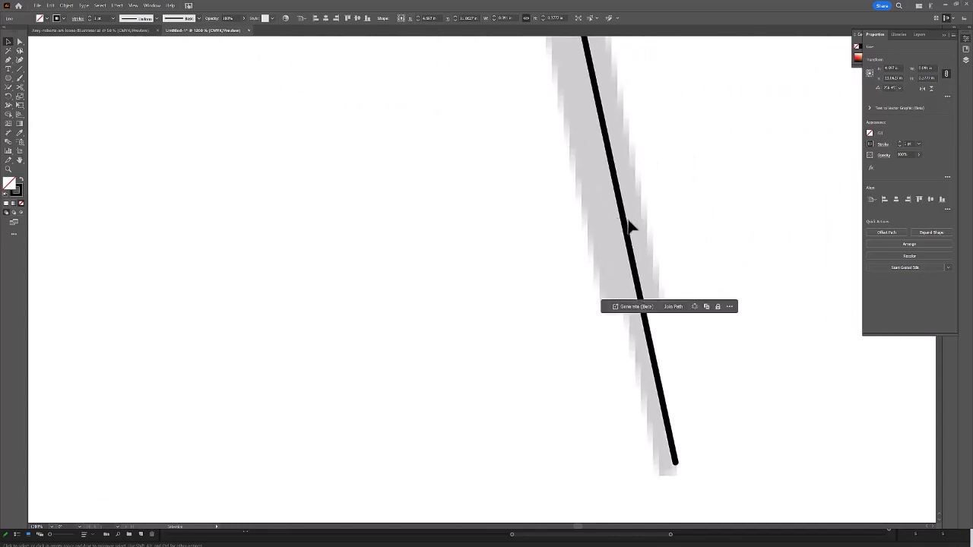
click(623, 225)
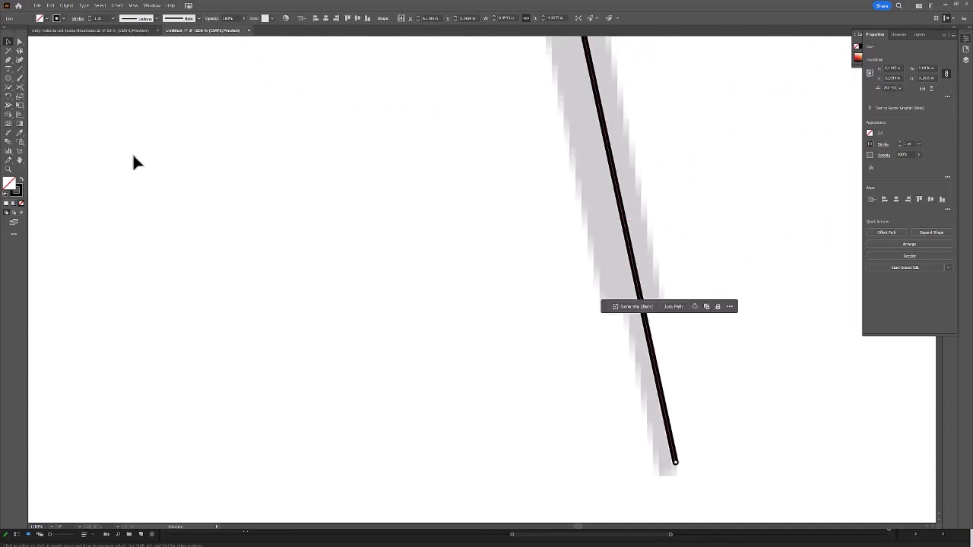
click(19, 87)
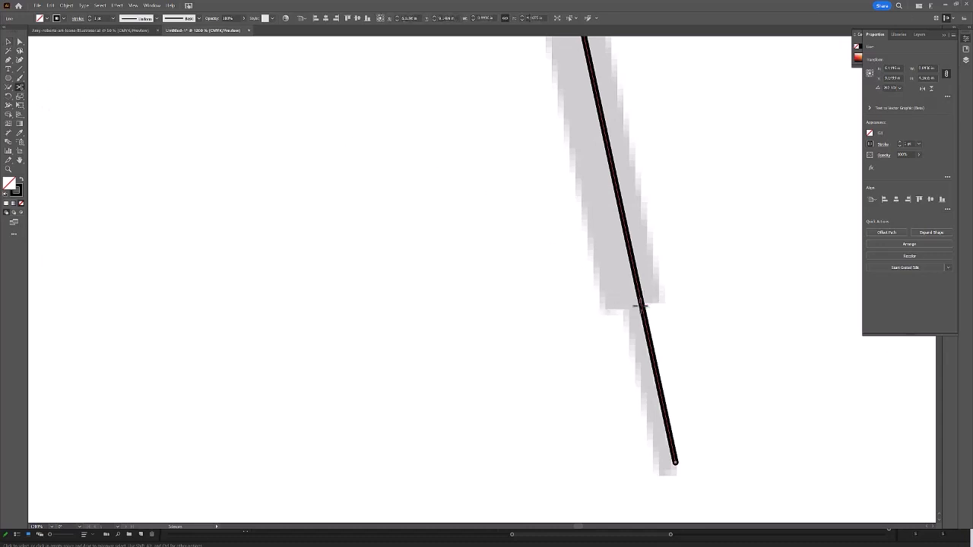
click(641, 304)
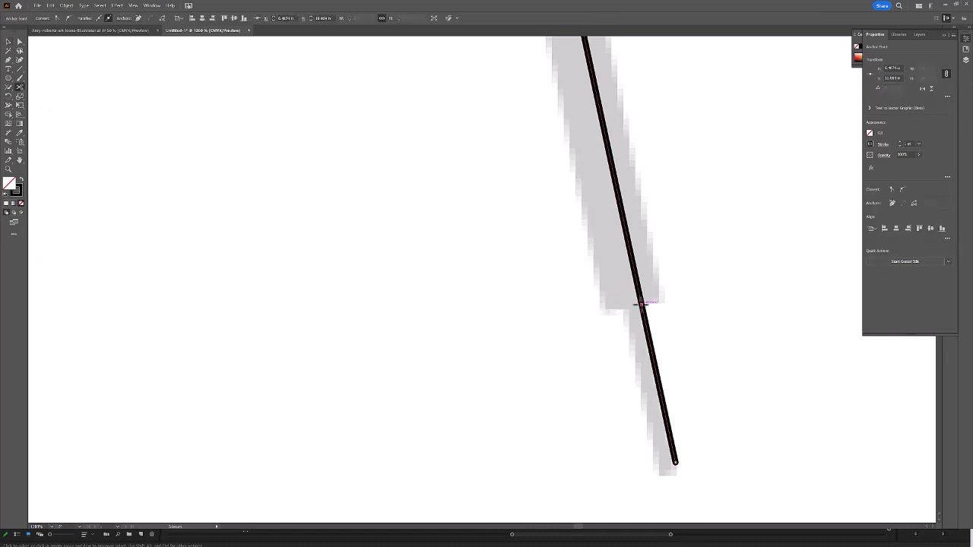
click(9, 43)
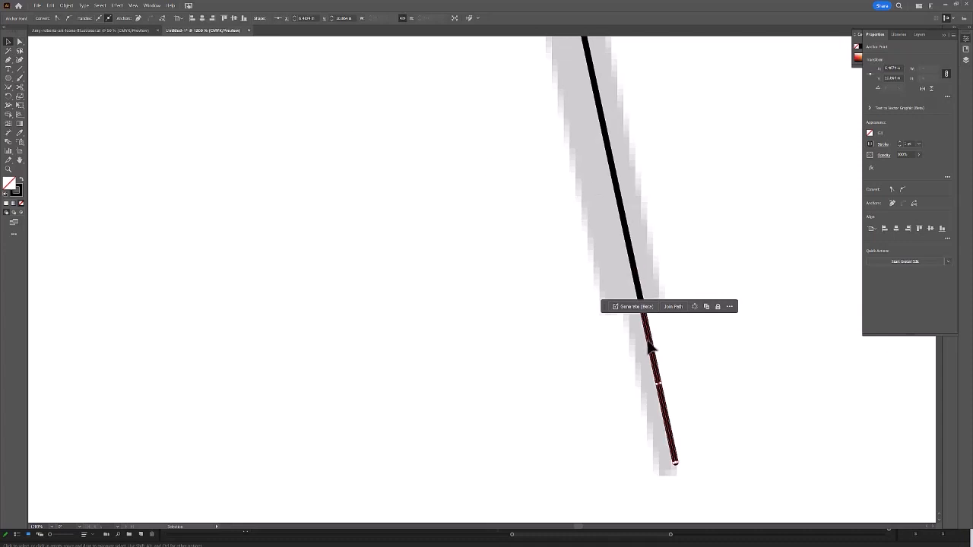
drag(652, 350, 648, 388)
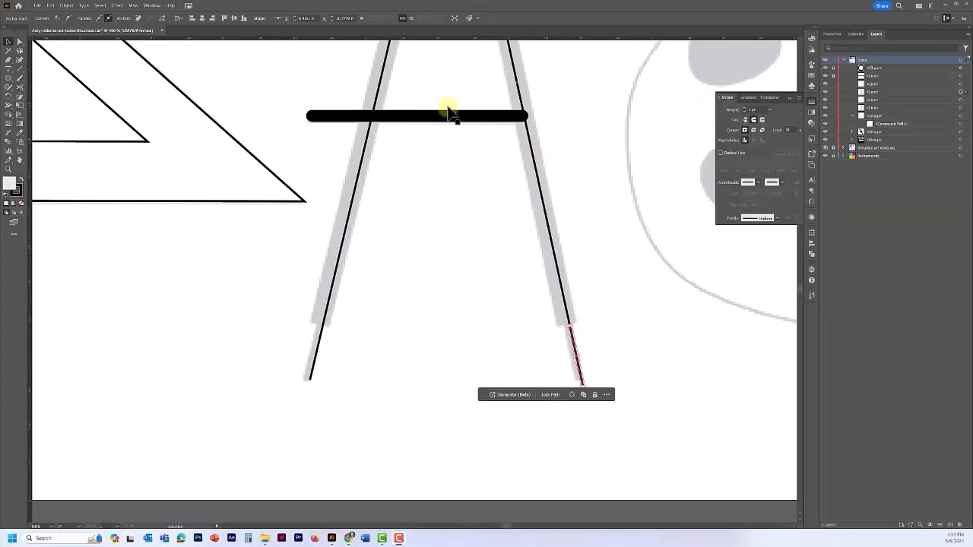
Step: Join the two compass leg lines at the apex with the Join tool, trimming their crossed ends
drag(434, 98, 393, 466)
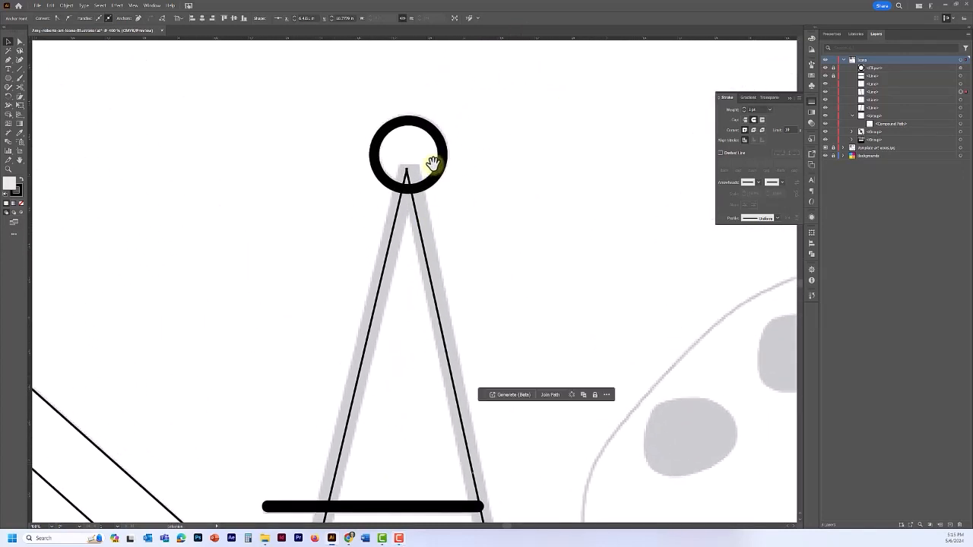
scroll(405, 161, up, 2)
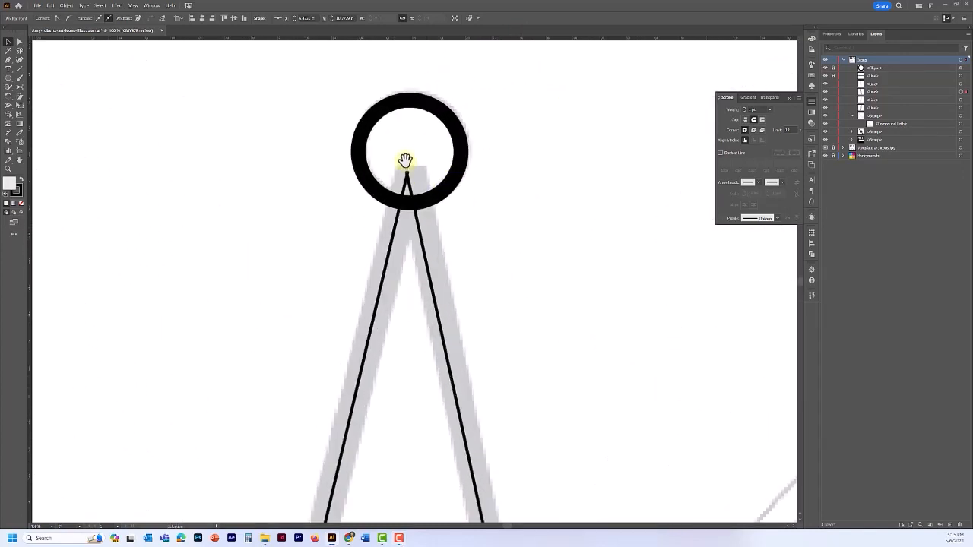
scroll(405, 161, up, 3)
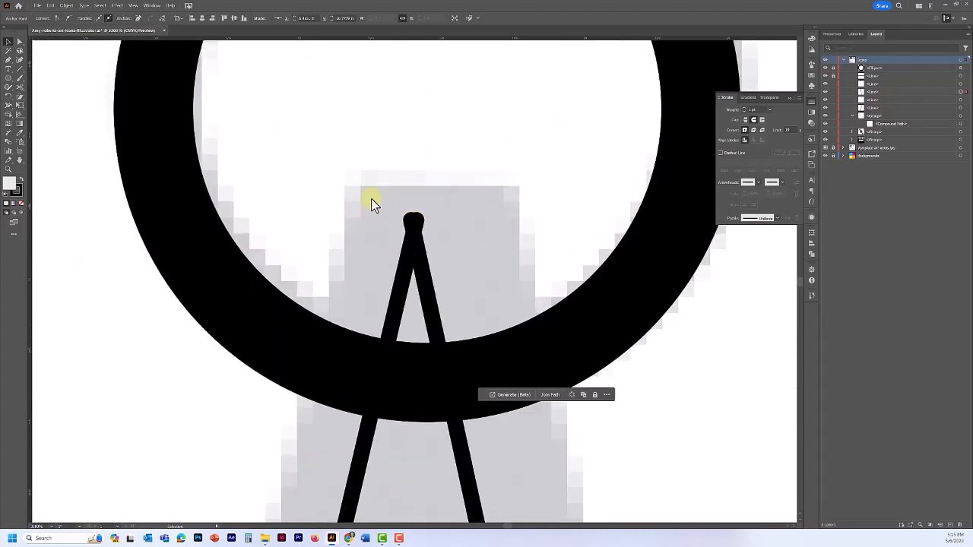
drag(355, 170, 463, 282)
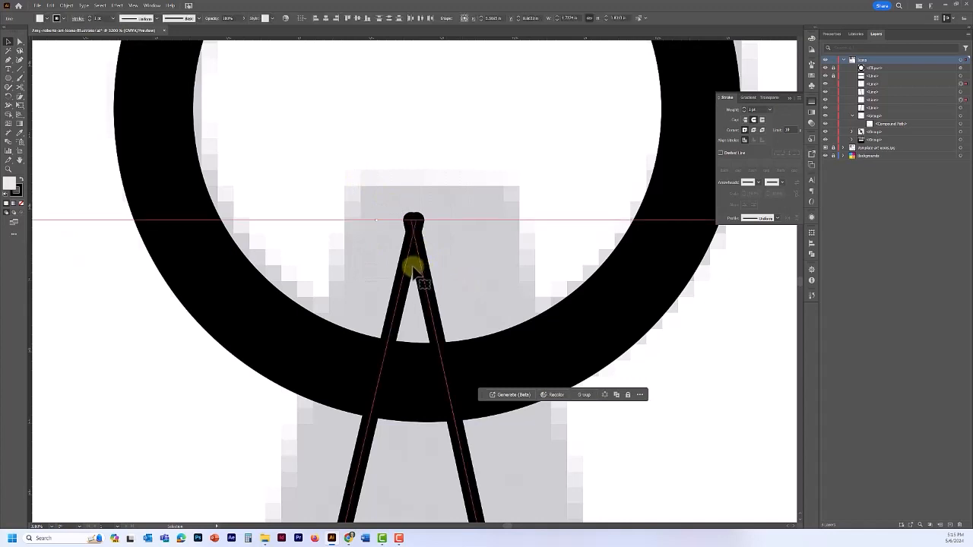
key(shift+w)
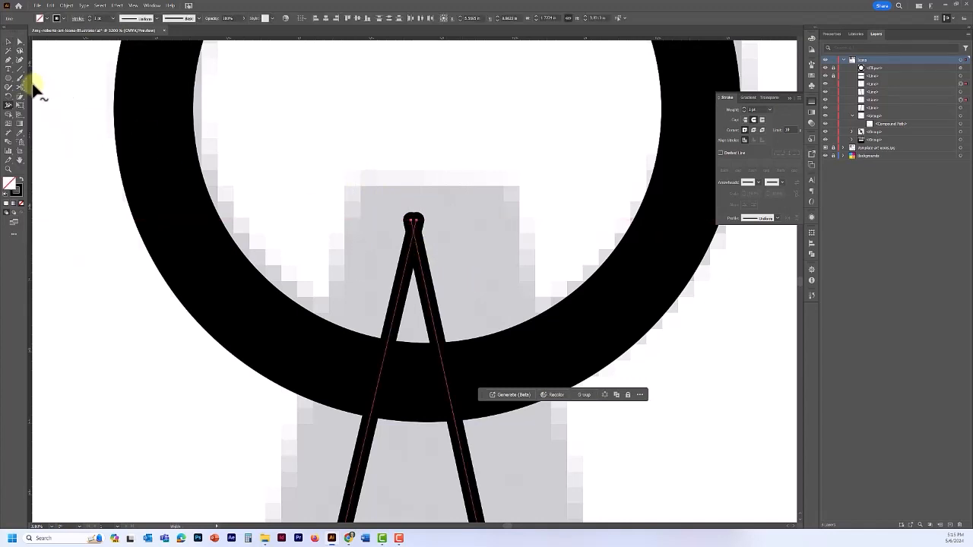
click(9, 89)
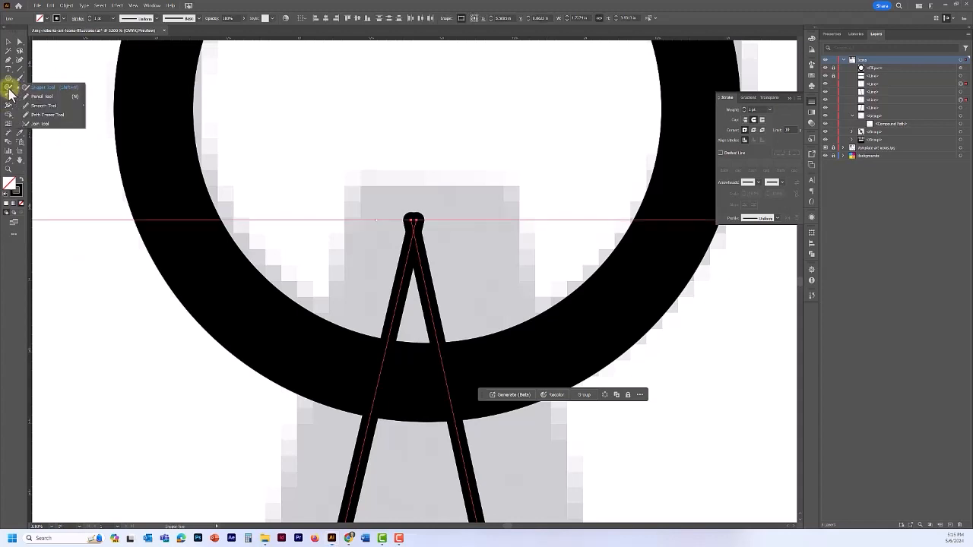
click(43, 123)
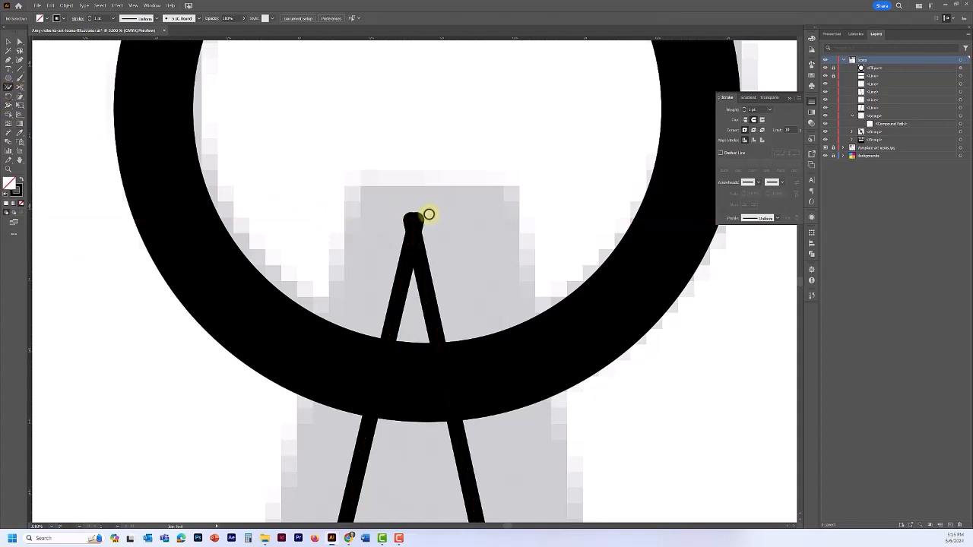
mouse_move(428, 213)
mouse_down()
mouse_move(400, 218)
mouse_move(428, 221)
mouse_move(416, 221)
mouse_up()
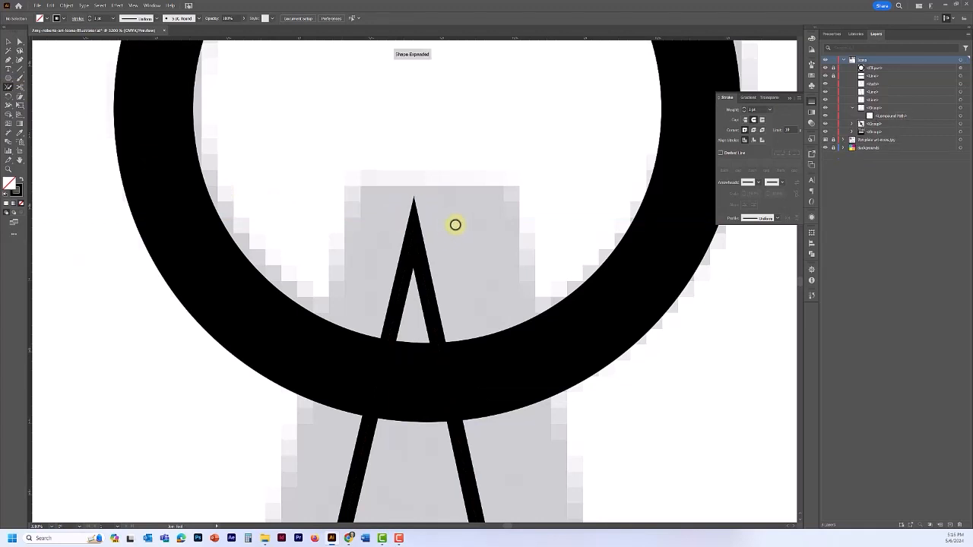
Step: Set the joined compass legs' stroke weight to 10 pt
click(7, 41)
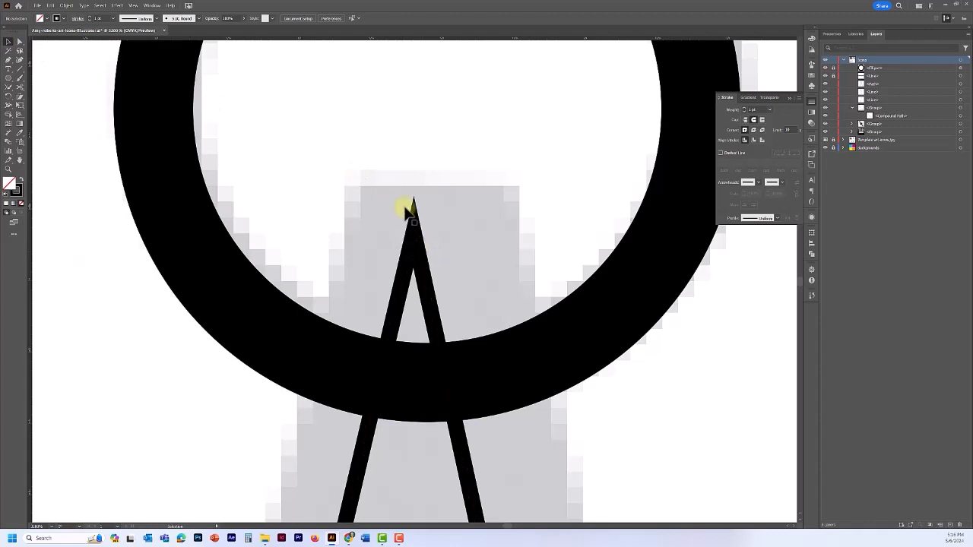
click(418, 251)
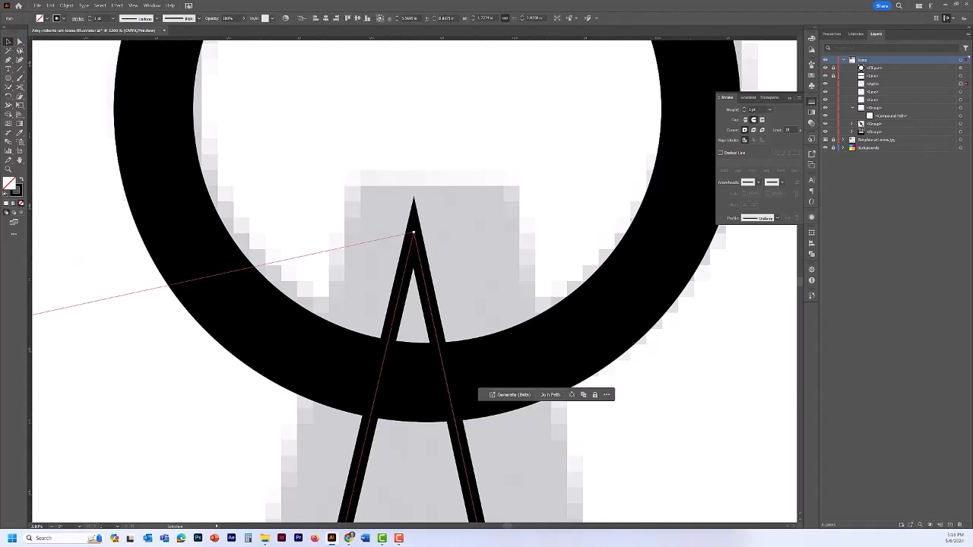
scroll(414, 233, down, 2)
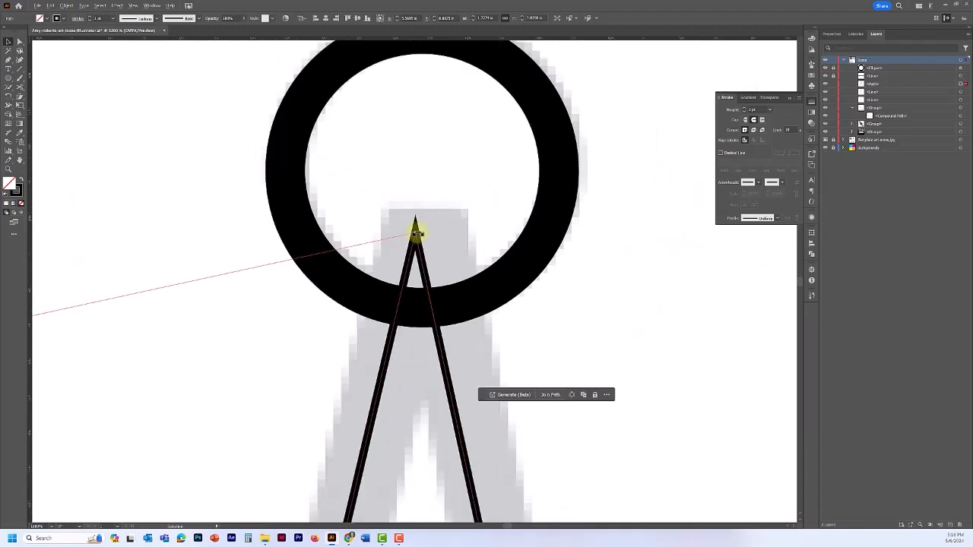
click(745, 108)
click(746, 109)
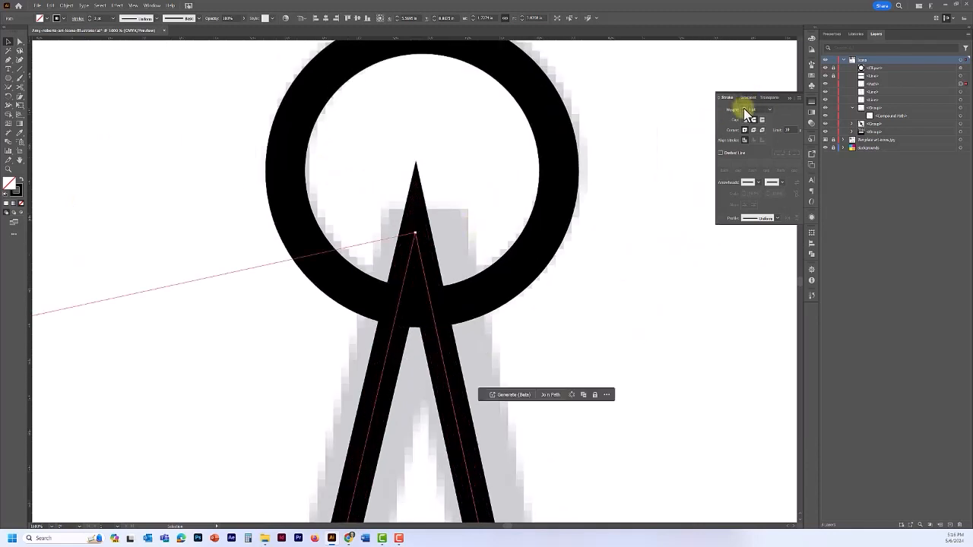
click(745, 109)
click(745, 108)
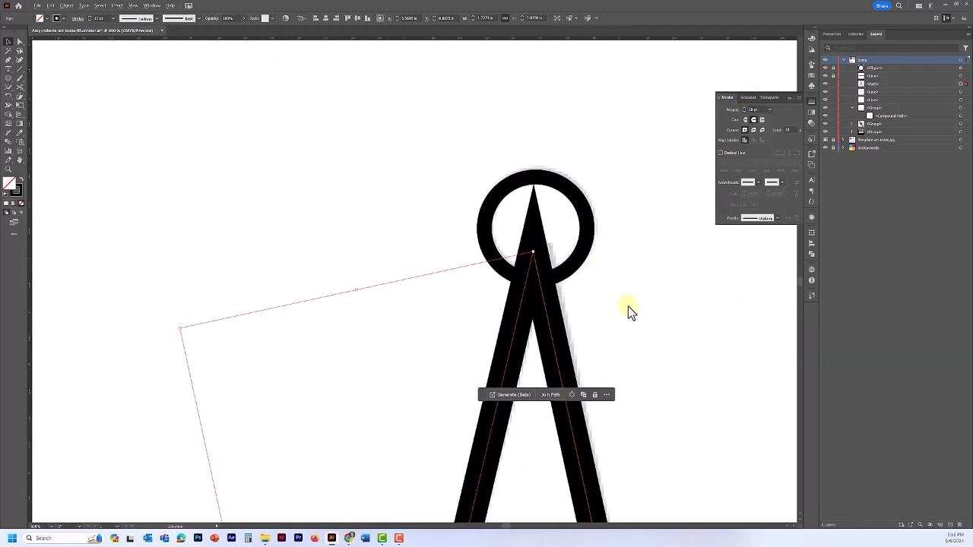
mouse_move(660, 327)
mouse_down()
mouse_move(565, 198)
mouse_move(538, 116)
mouse_up()
scroll(602, 319, down, 2)
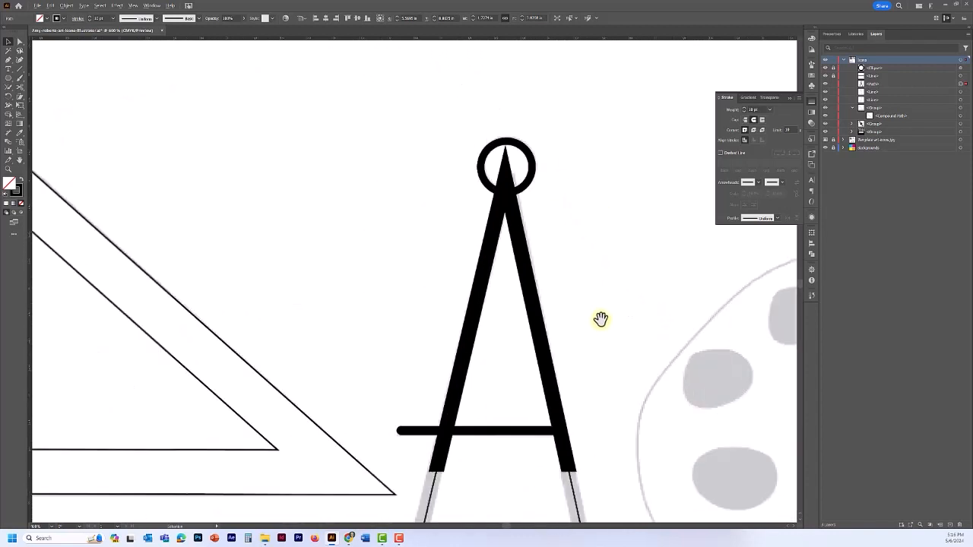
drag(605, 364, 556, 235)
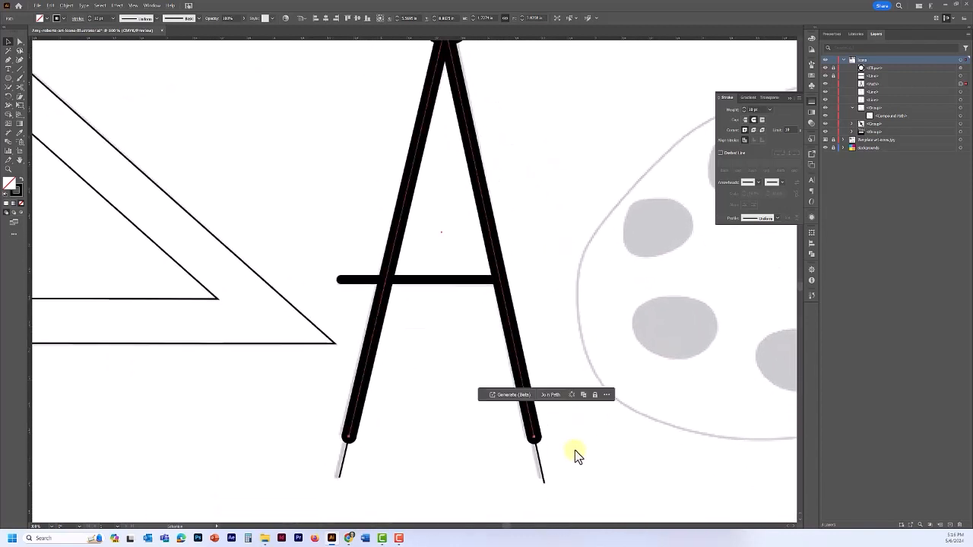
Step: Give the thick compass legs a bevel join at the apex and projecting caps at their ends
click(539, 463)
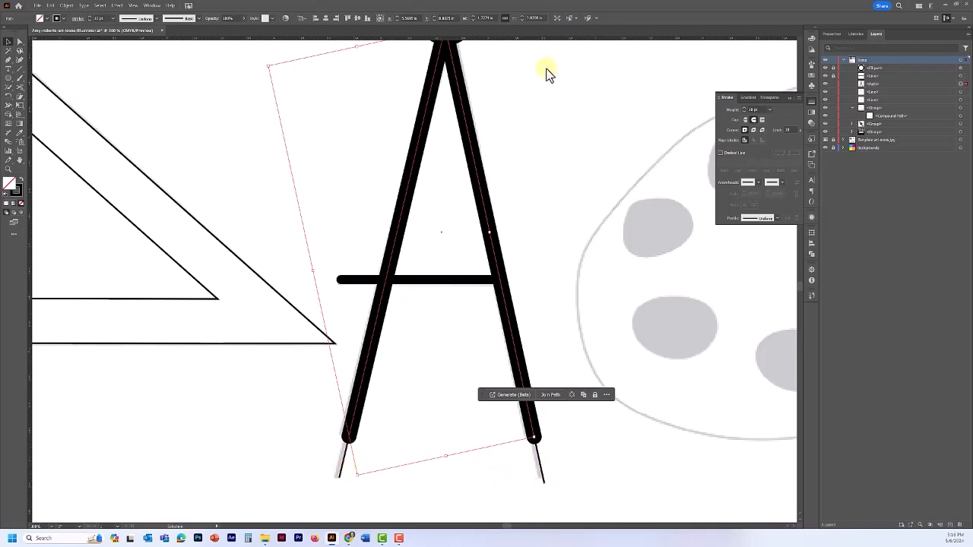
drag(530, 80, 519, 233)
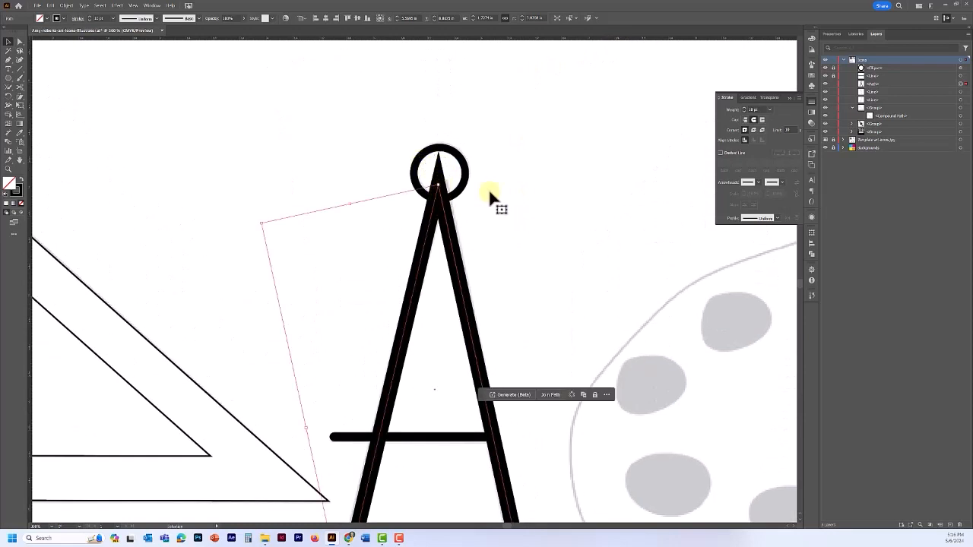
click(763, 131)
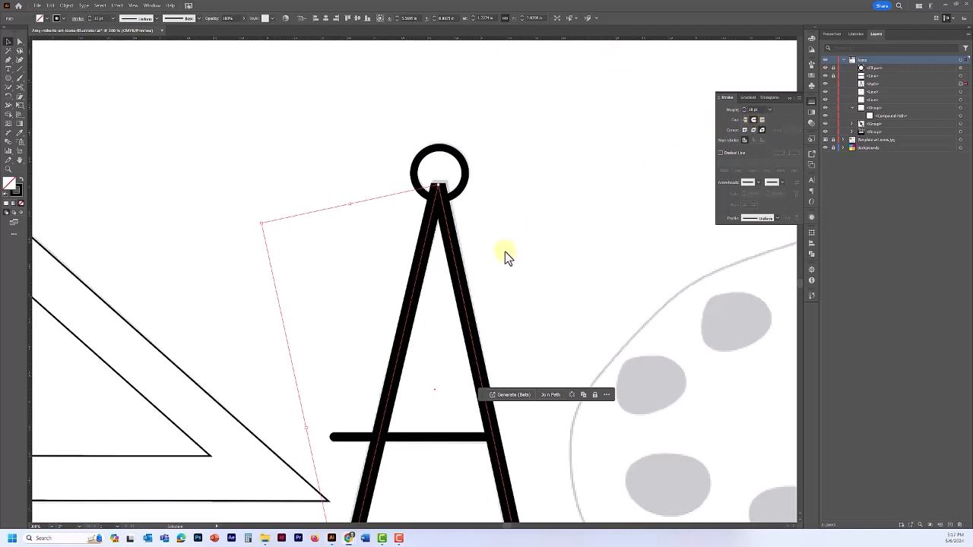
drag(509, 269, 483, 28)
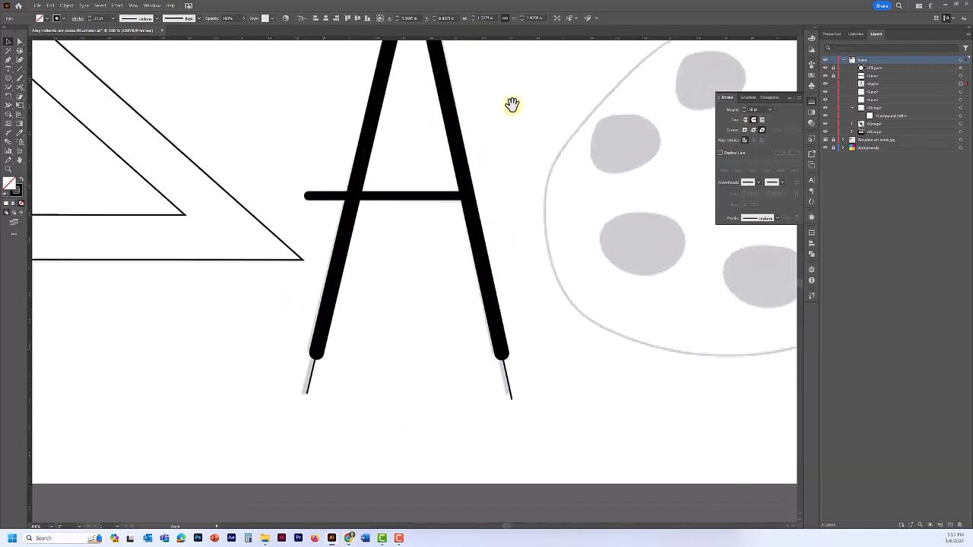
click(502, 337)
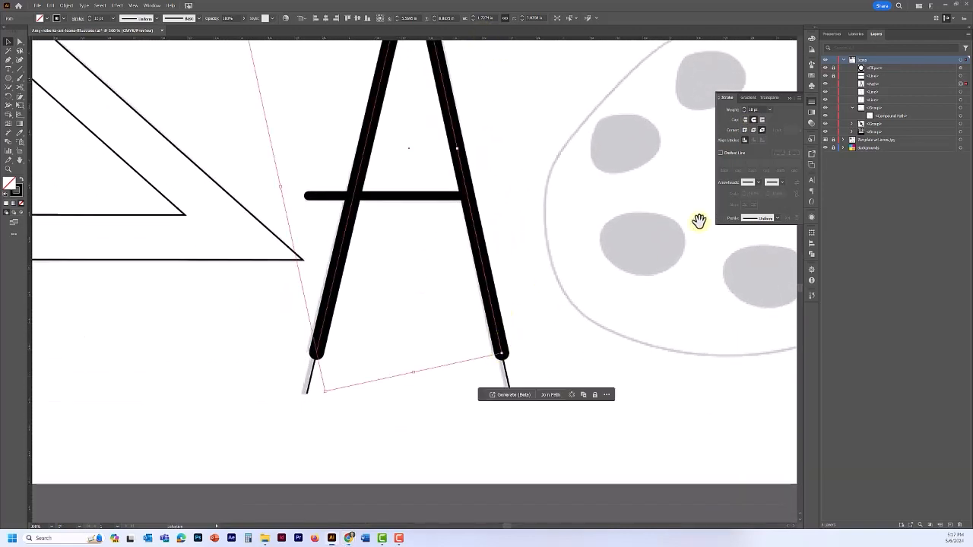
click(761, 120)
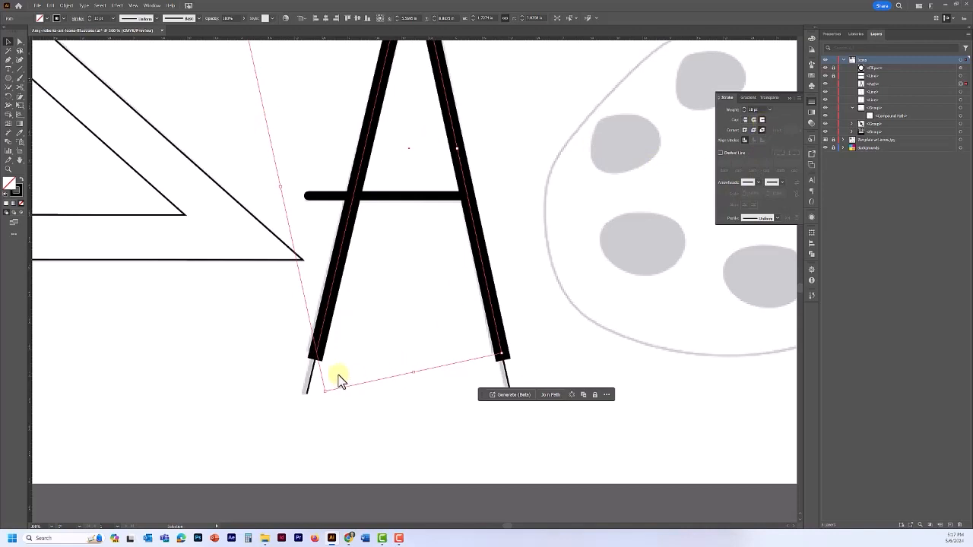
Step: Set both thin leg tips of the compass to a 4 pt stroke with projecting caps
click(308, 390)
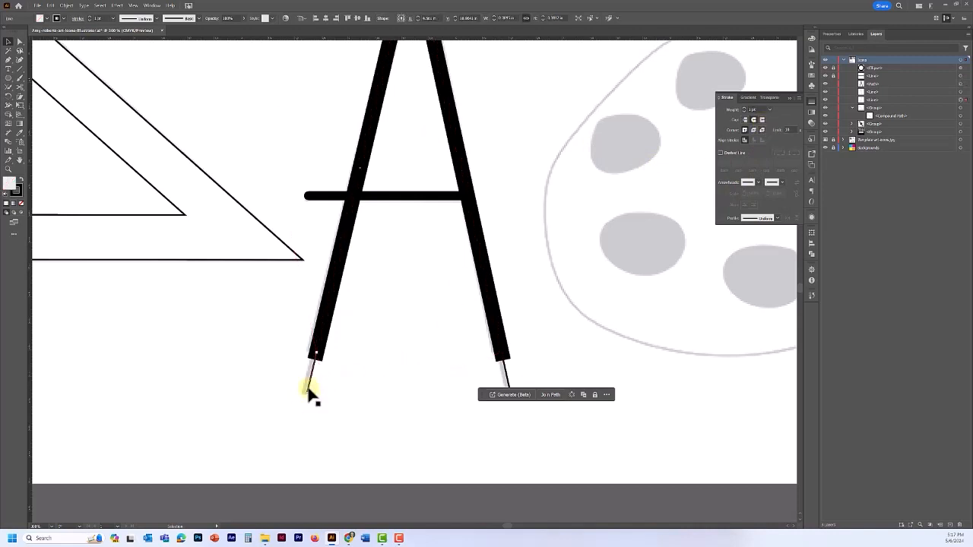
shift+click(506, 380)
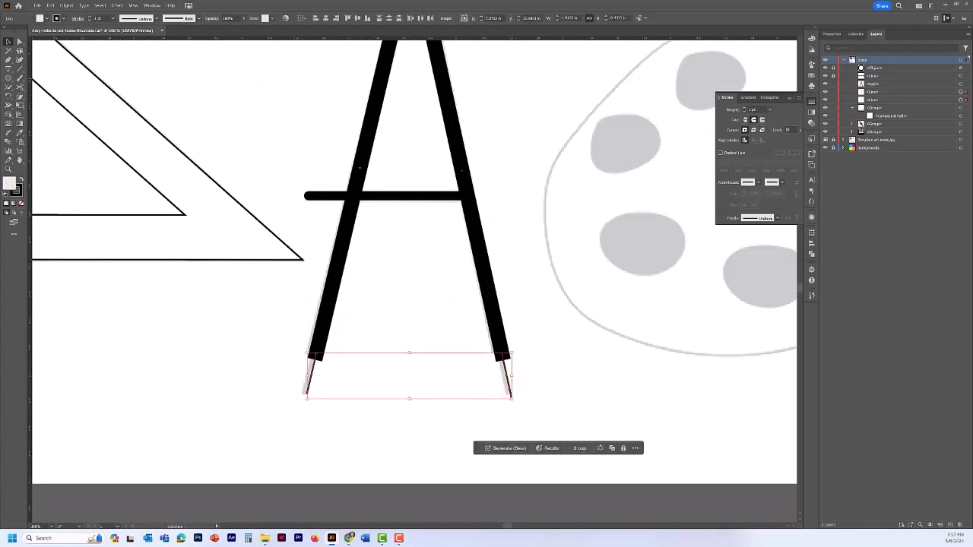
click(744, 108)
click(745, 107)
click(745, 108)
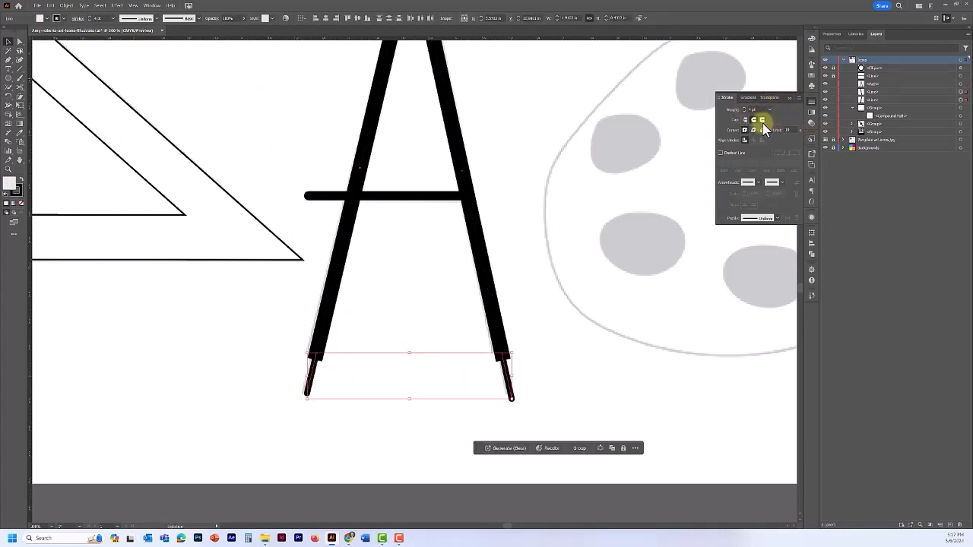
click(762, 121)
scroll(503, 108, down, 1)
drag(514, 90, 477, 204)
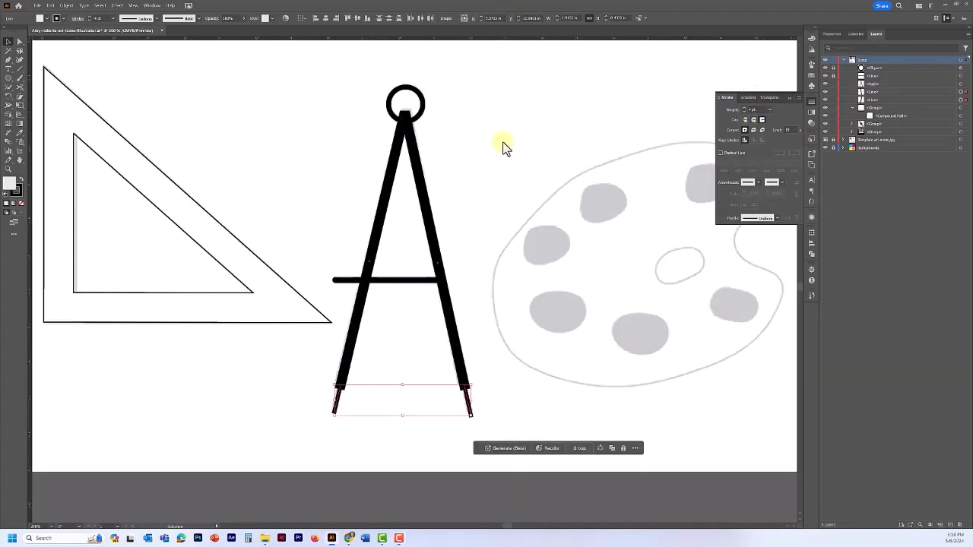
Step: Unlock the compass's locked parts, select the compass pieces together and outline their strokes
click(833, 77)
drag(427, 162, 479, 423)
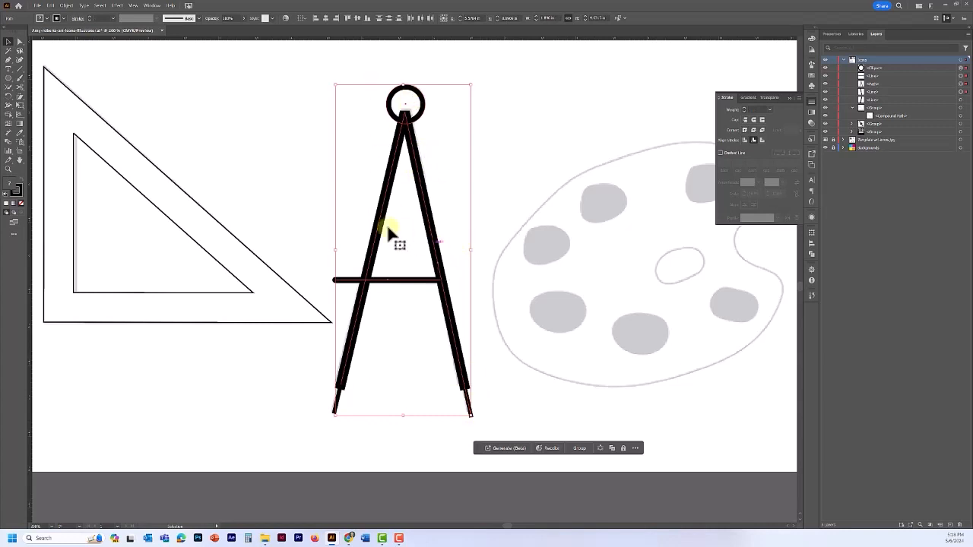
click(67, 6)
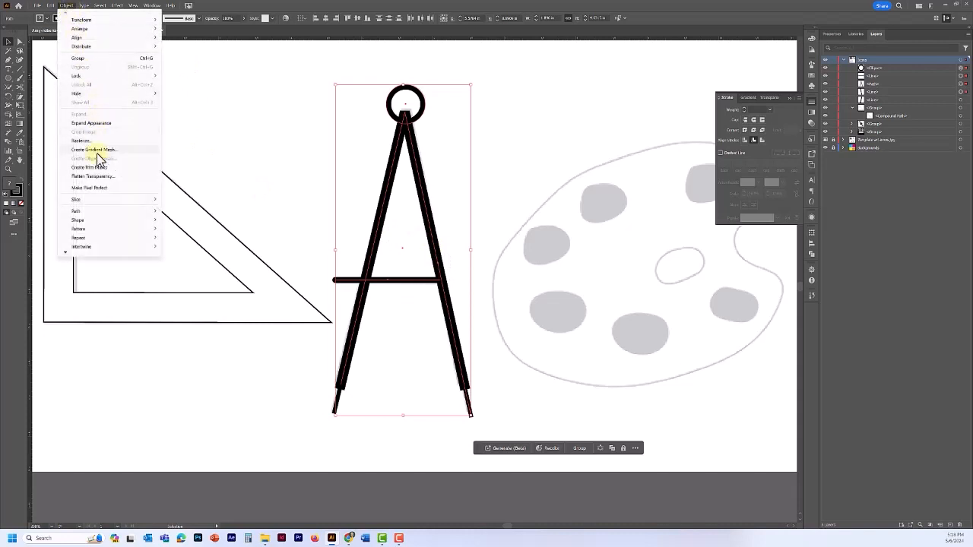
mouse_move(91, 213)
click(188, 232)
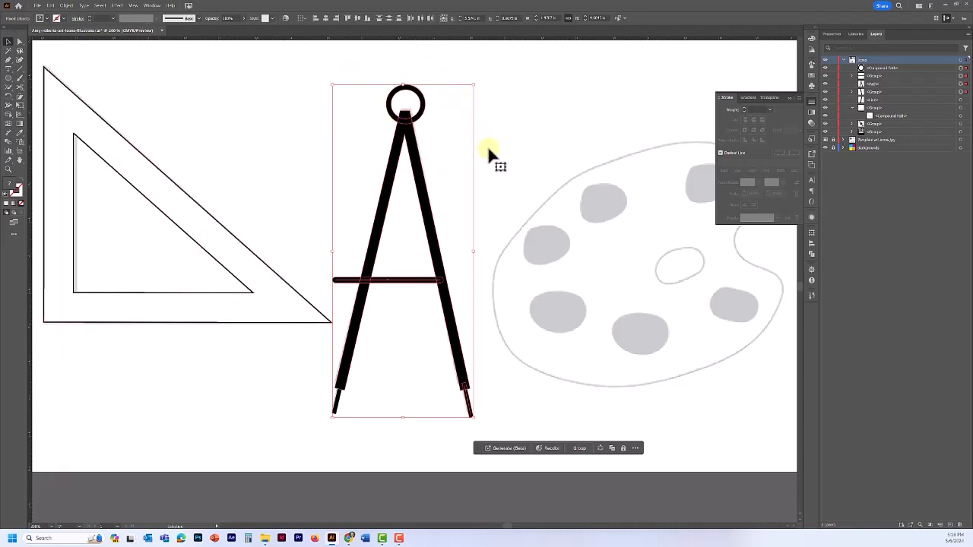
Step: Unite the outlined compass pieces with Pathfinder, and briefly hide the merged shape to check which parts it includes
click(812, 255)
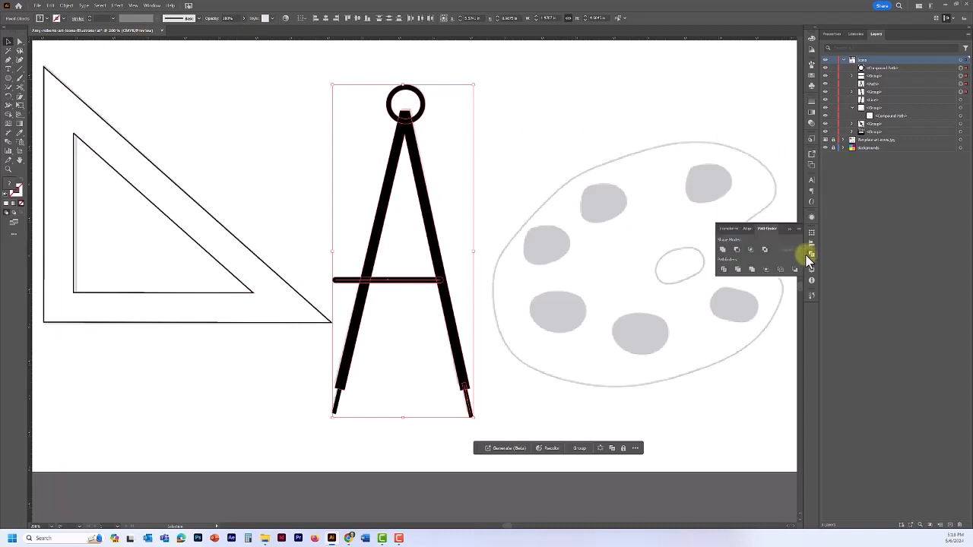
click(723, 251)
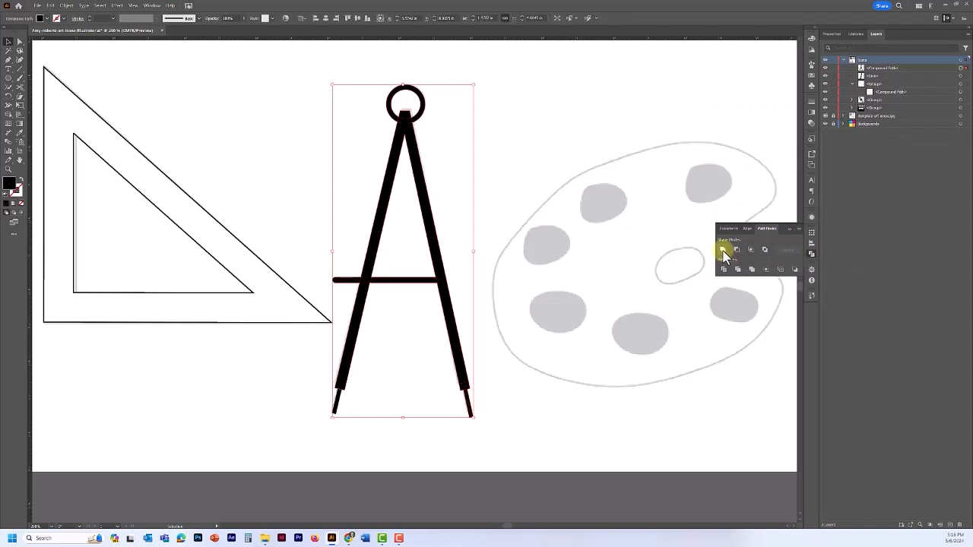
click(825, 67)
click(826, 68)
click(826, 69)
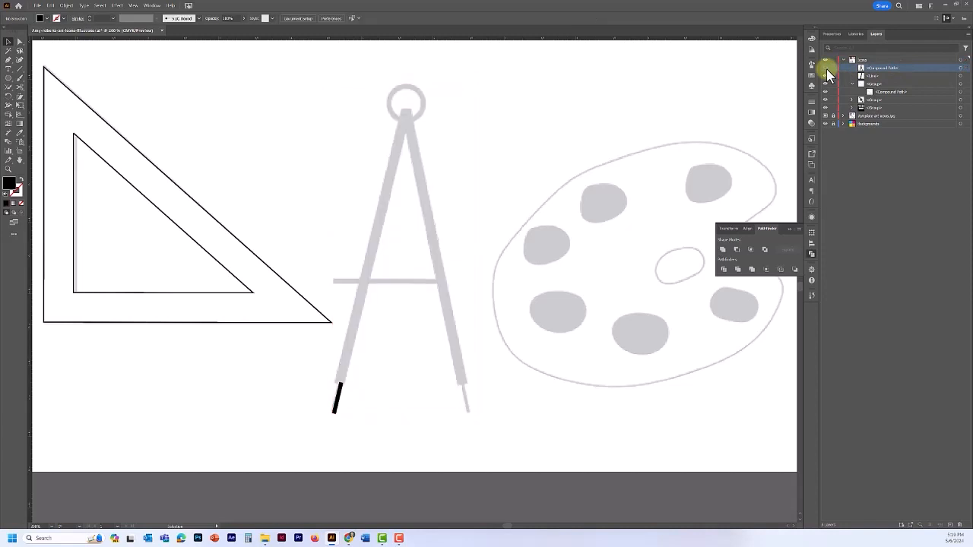
click(826, 69)
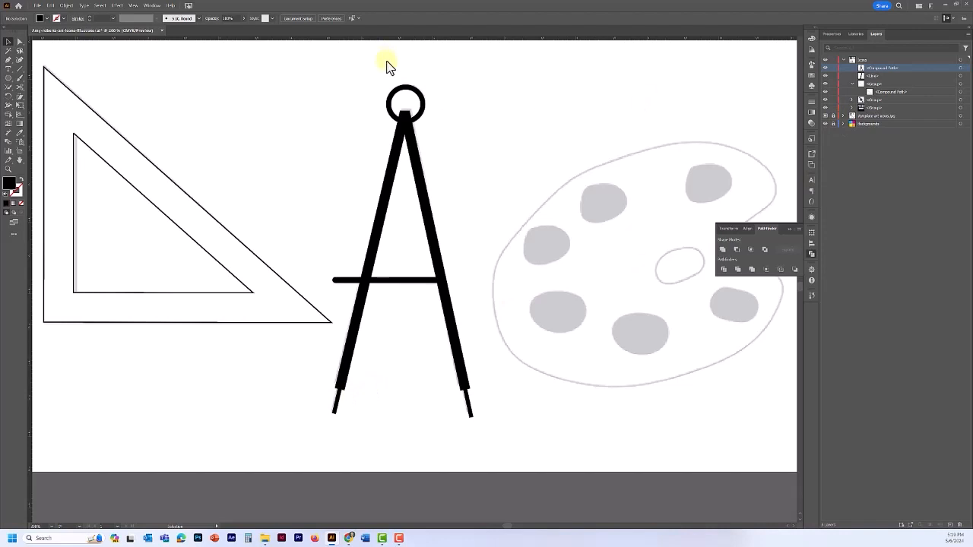
Step: Outline the stroke of the compass's remaining thin left leg tip
click(337, 395)
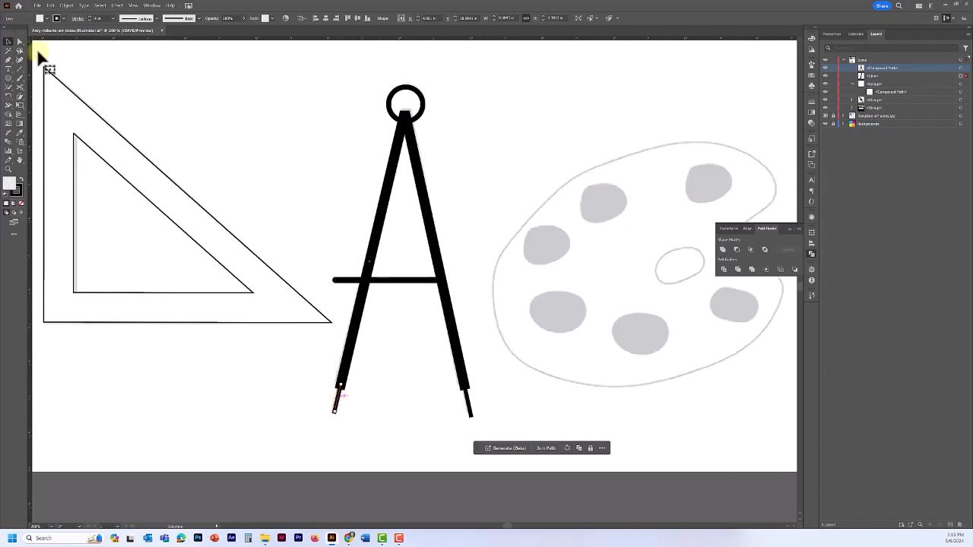
click(68, 6)
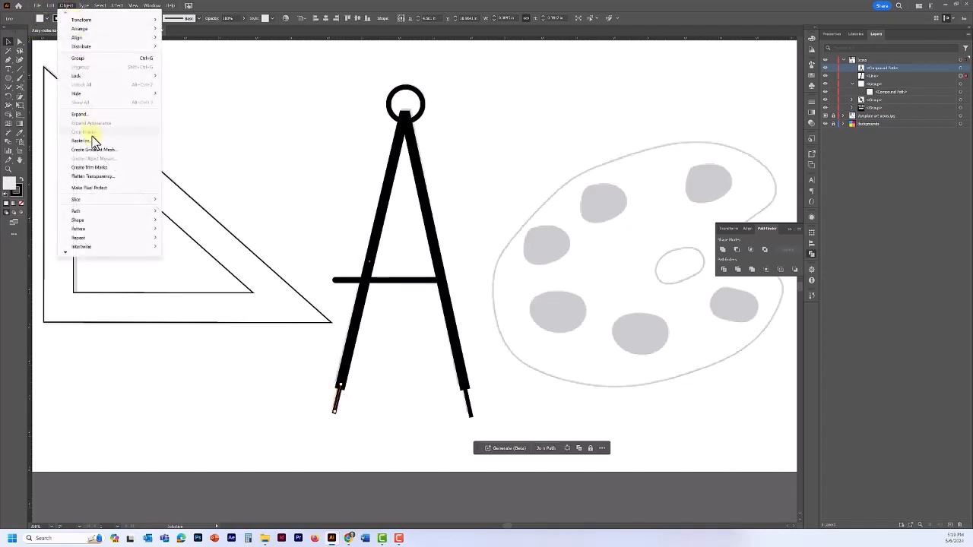
mouse_move(80, 212)
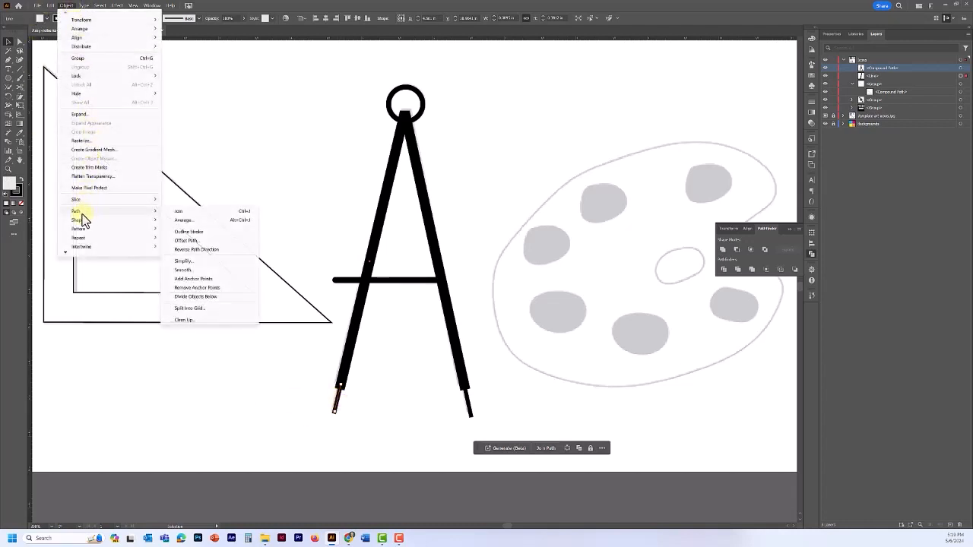
click(192, 233)
Step: Unite the outlined left tip with the rest of the compass using Pathfinder, and briefly hide the merged shape to check it
click(453, 196)
drag(353, 295, 336, 409)
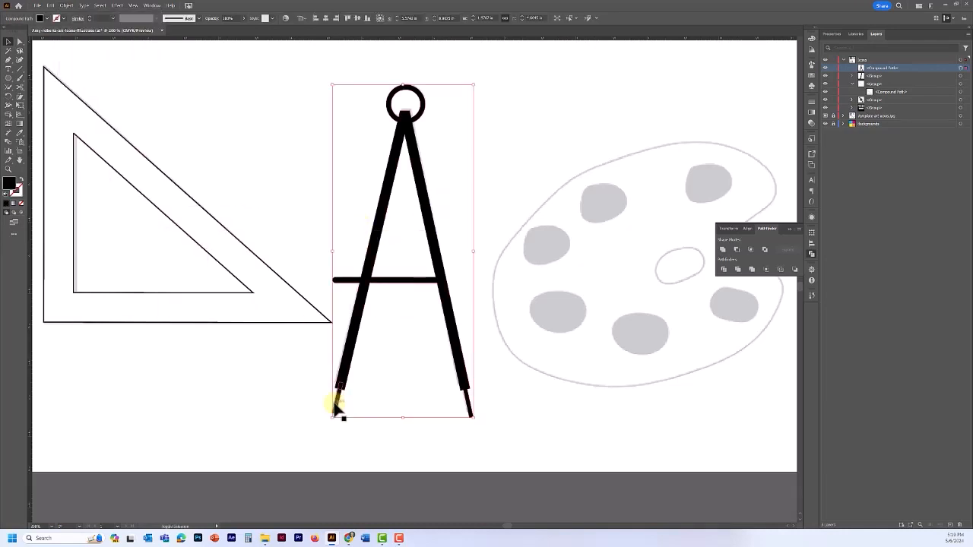
click(722, 251)
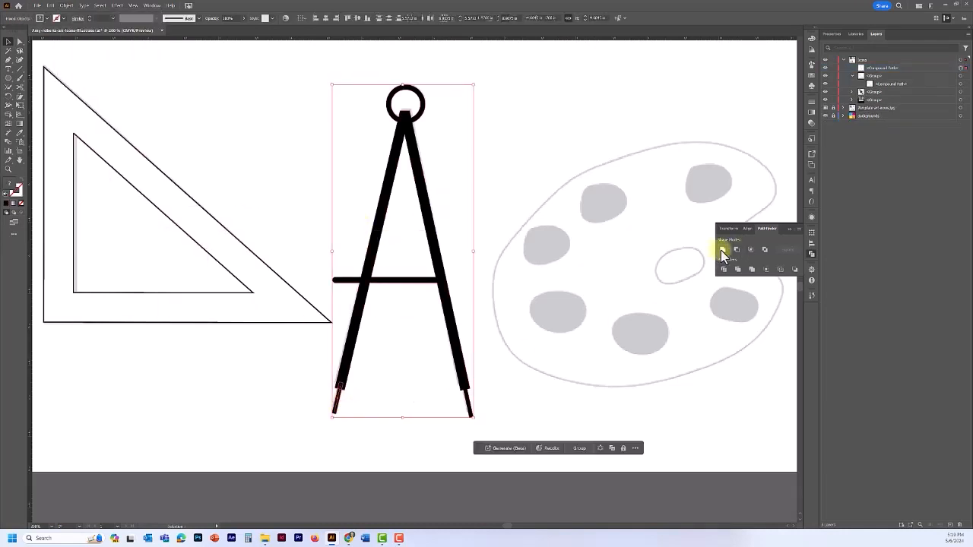
click(825, 68)
click(826, 69)
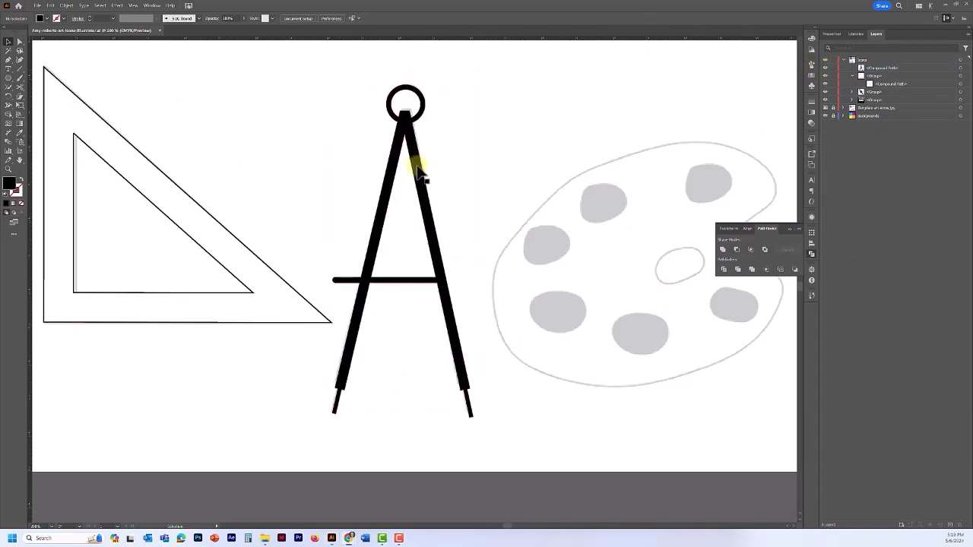
Step: Move the merged compass over the triangular ruler so they overlap, and group the two objects together
drag(415, 161, 239, 123)
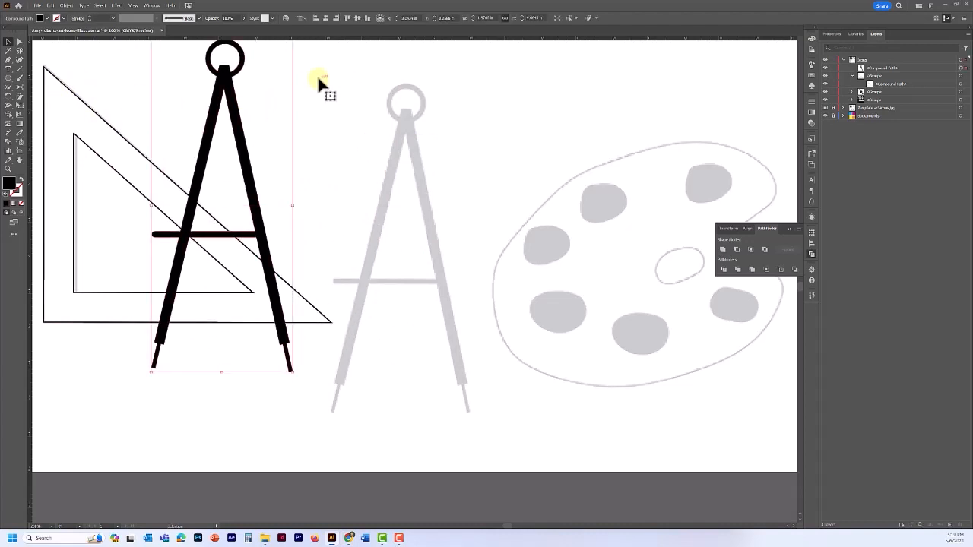
drag(318, 75, 43, 336)
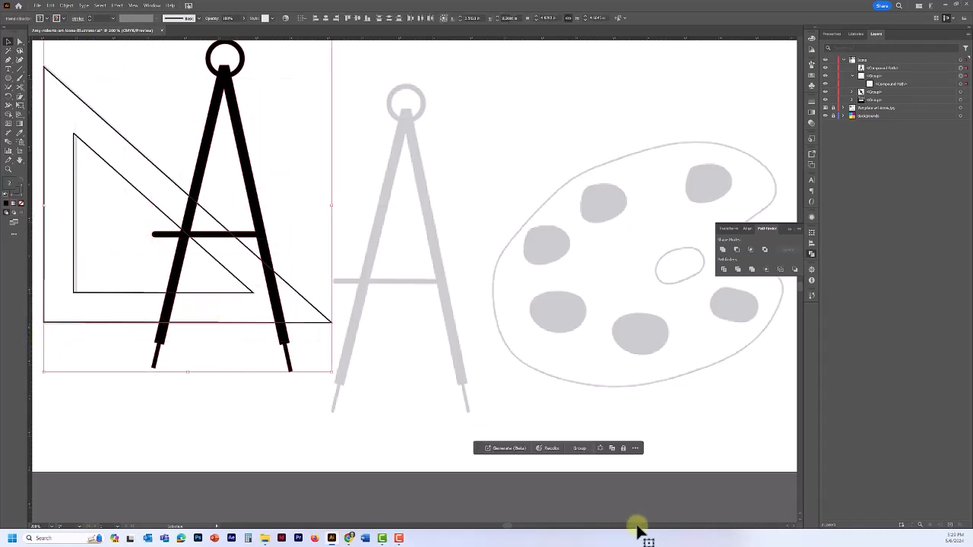
click(582, 449)
click(610, 59)
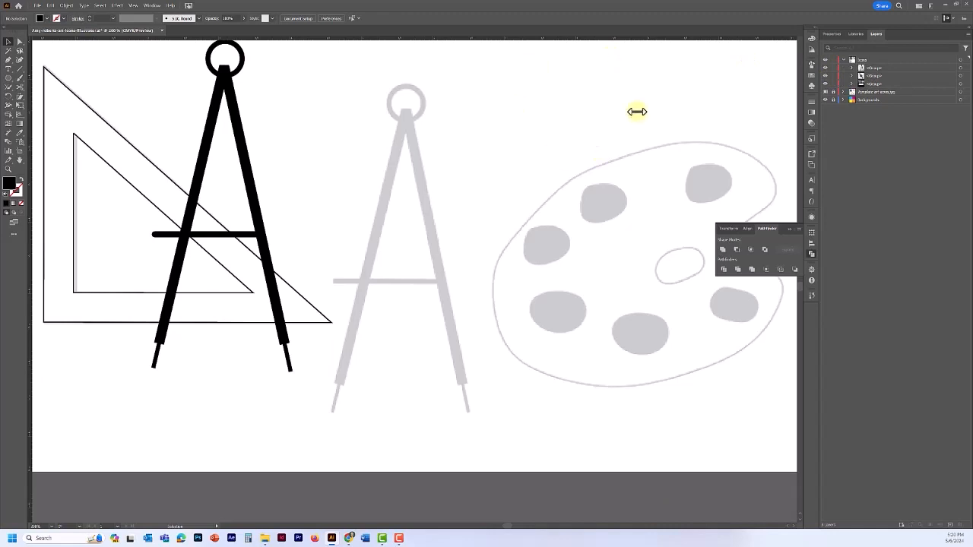
Step: Choose the Pencil tool for tracing the palette and reset its options to the defaults
mouse_move(651, 120)
mouse_down()
mouse_move(391, 102)
mouse_move(398, 148)
mouse_up()
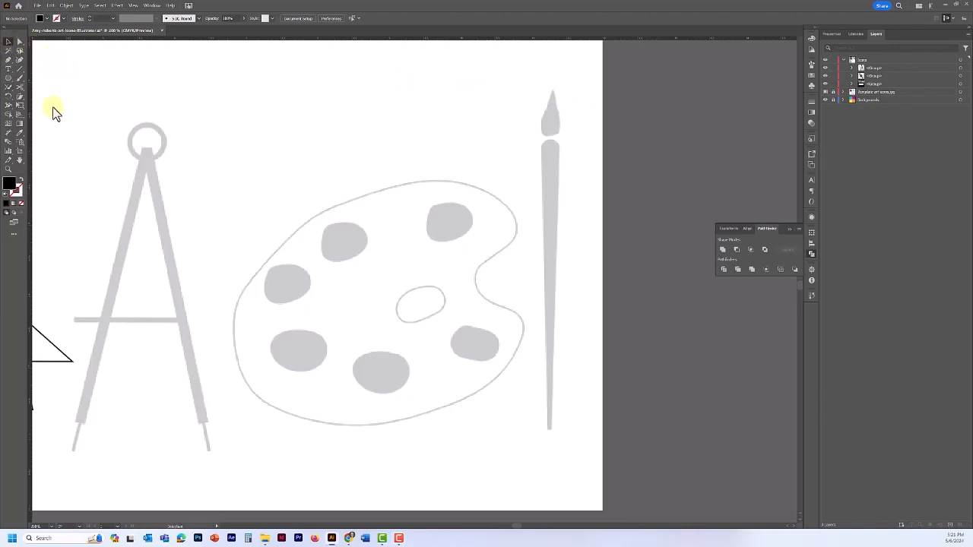
drag(11, 96, 61, 90)
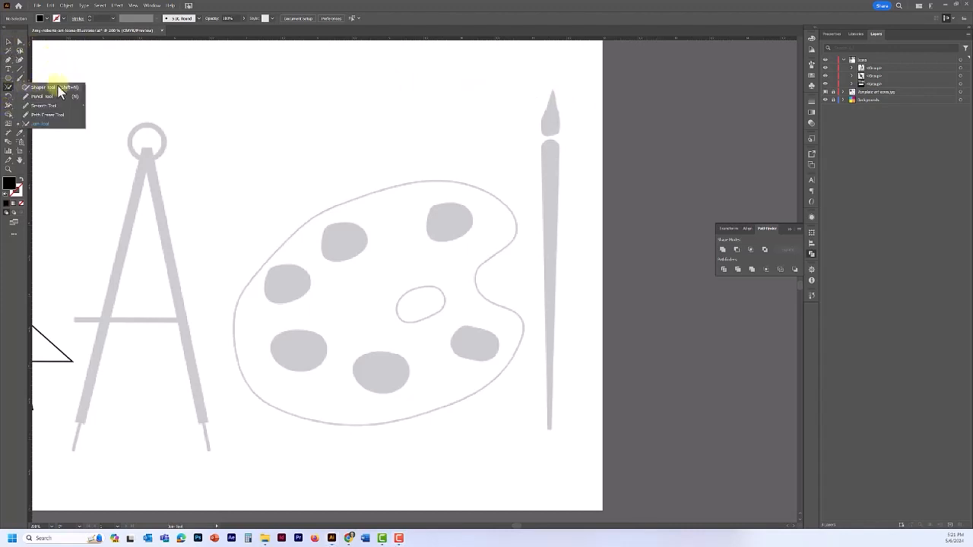
click(45, 96)
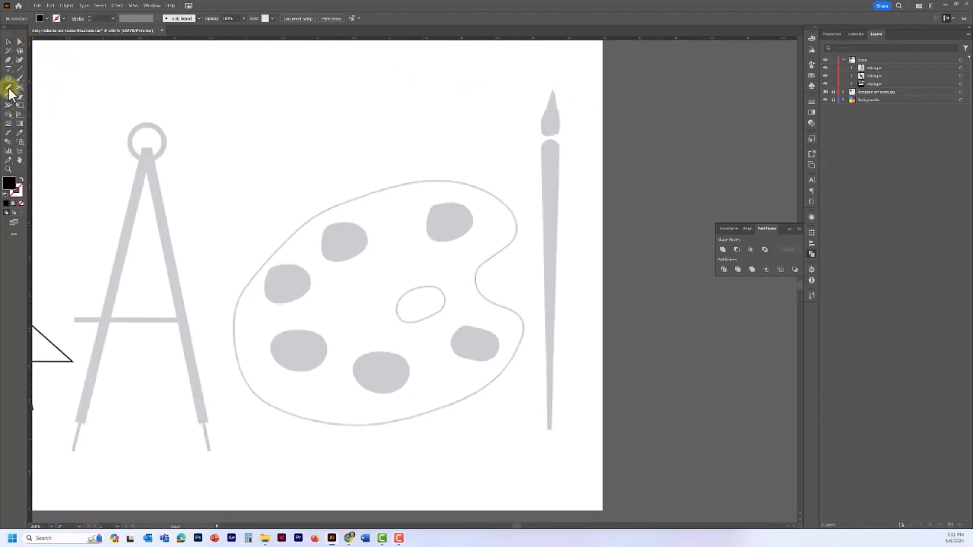
double_click(9, 91)
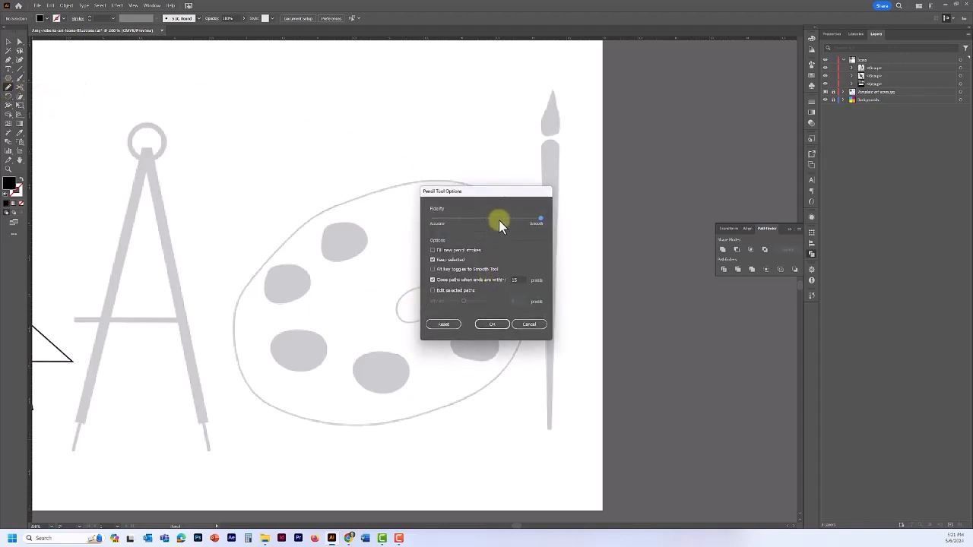
drag(501, 195, 330, 174)
click(273, 302)
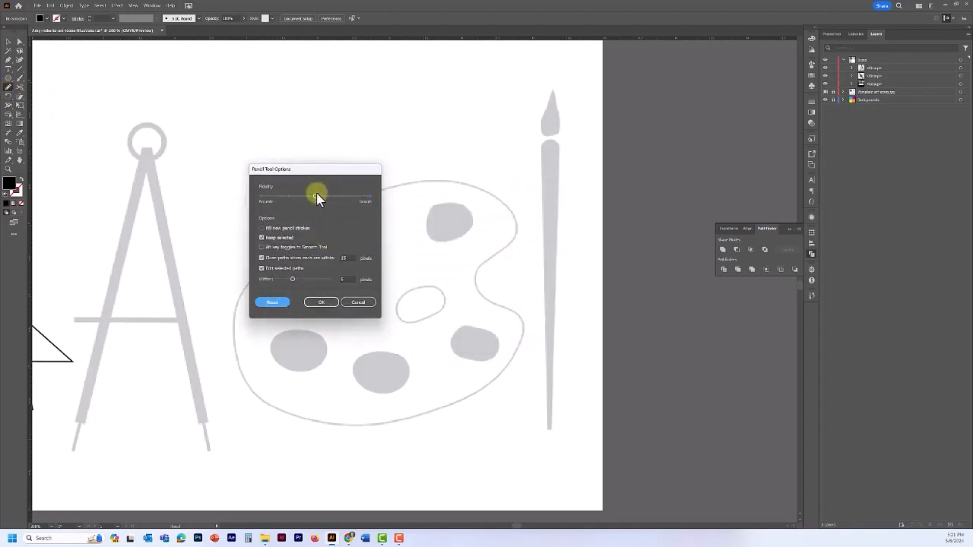
click(329, 302)
mouse_move(263, 163)
mouse_down()
mouse_move(320, 128)
mouse_move(470, 147)
mouse_move(277, 174)
mouse_up()
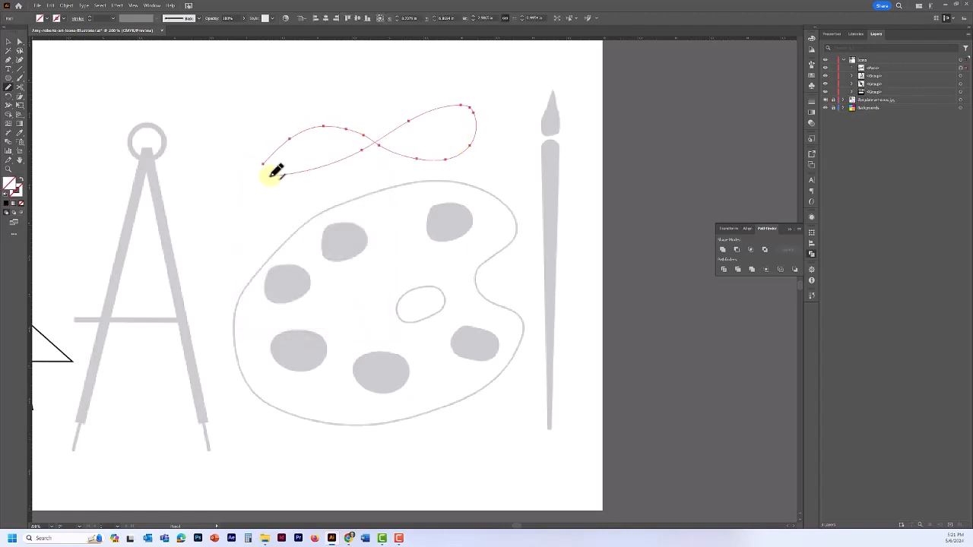
key(ctrl+z)
click(9, 89)
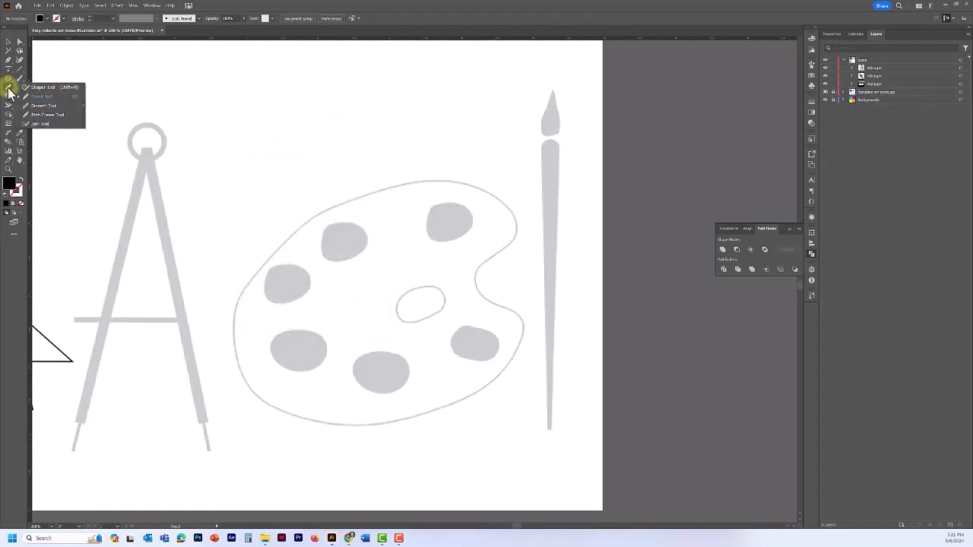
double_click(10, 89)
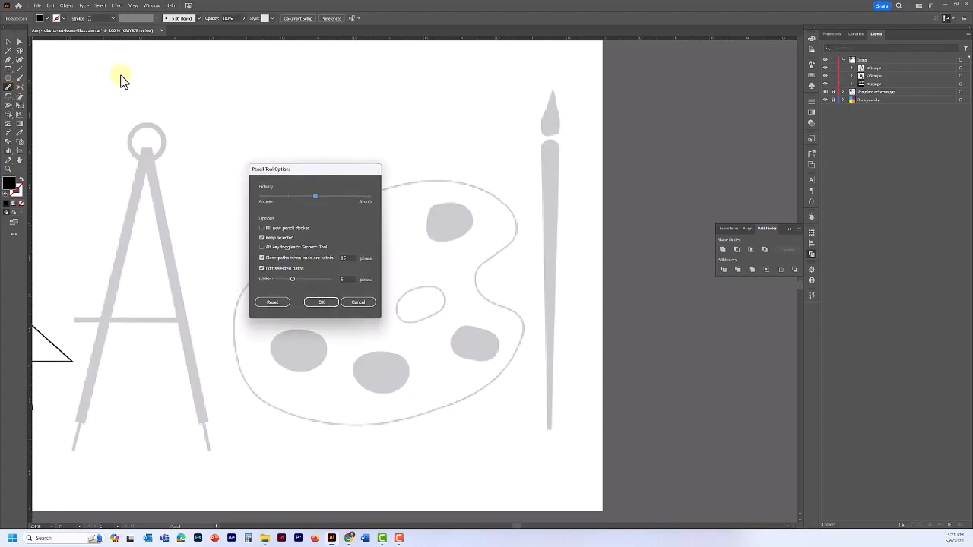
click(358, 302)
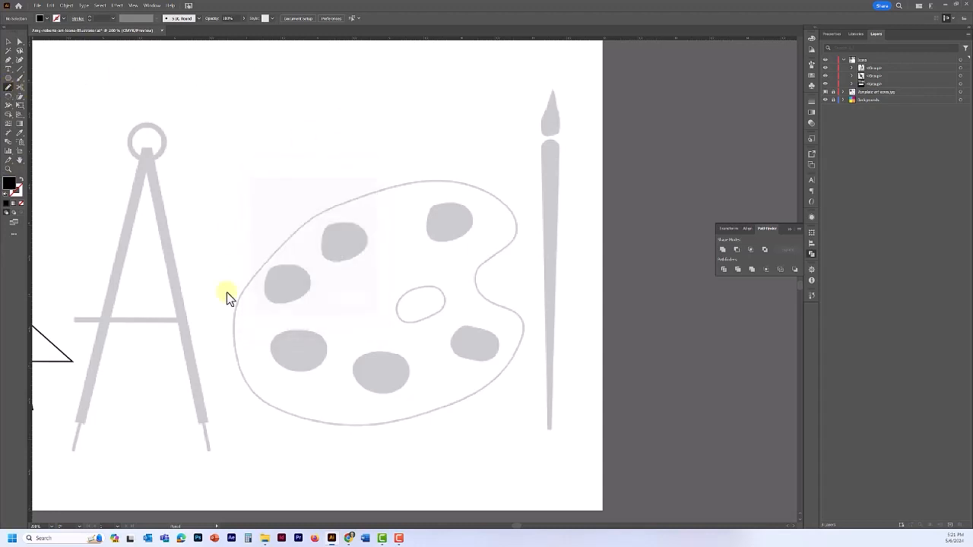
Step: Restore the default white fill and black stroke, test the Pencil with a wavy curve above the palette, and delete that curve
click(6, 197)
mouse_move(243, 155)
mouse_down()
mouse_move(327, 126)
mouse_move(416, 177)
mouse_move(479, 140)
mouse_up()
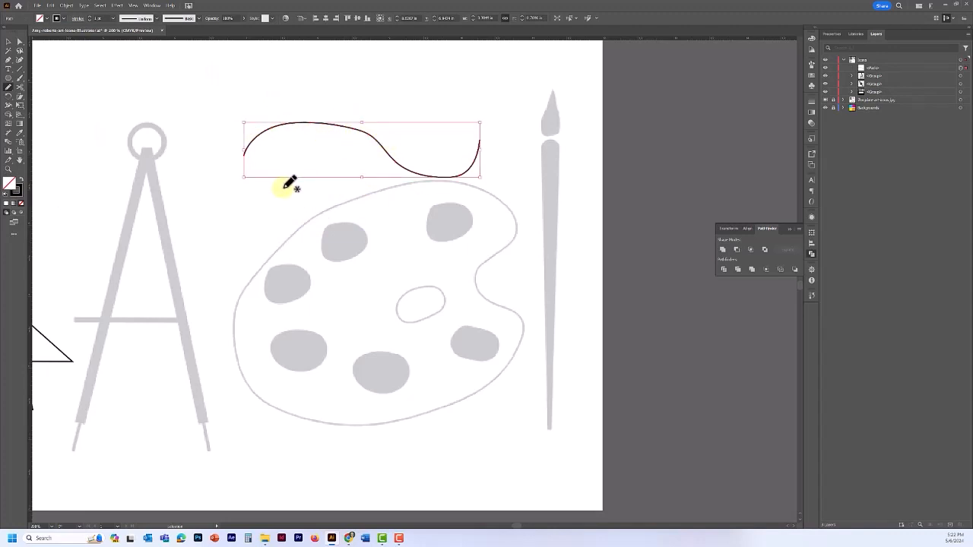
key(Delete)
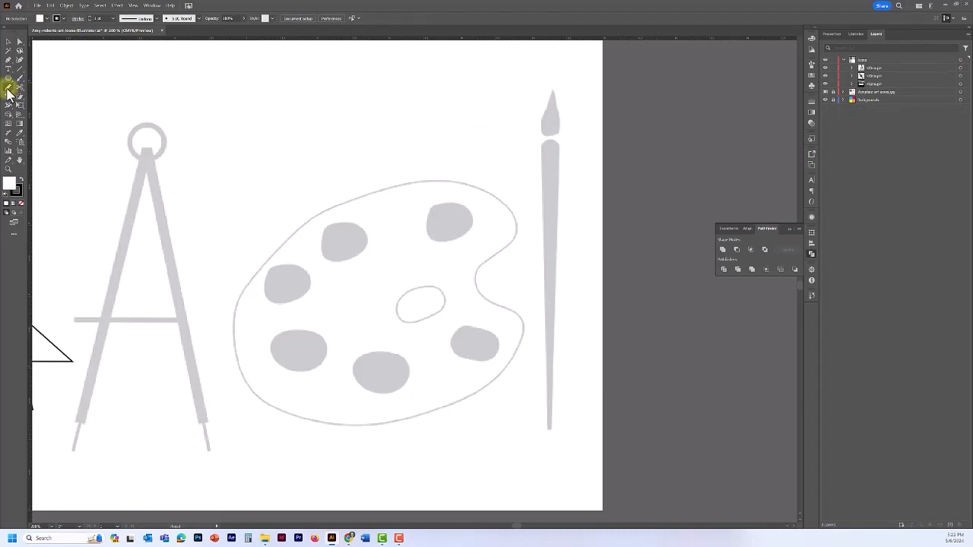
Step: Set the Pencil tool's fidelity one notch towards Smooth and turn off editing of selected paths
double_click(8, 88)
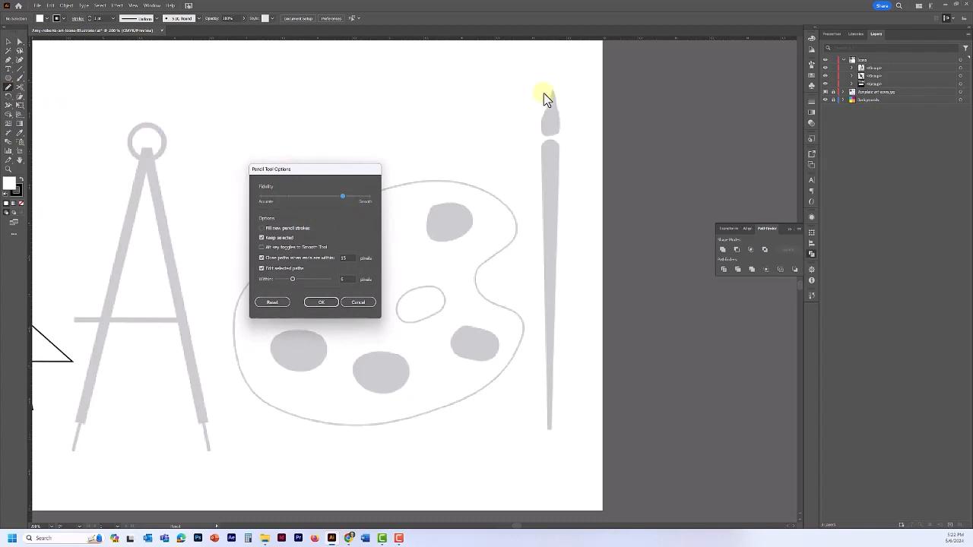
click(261, 270)
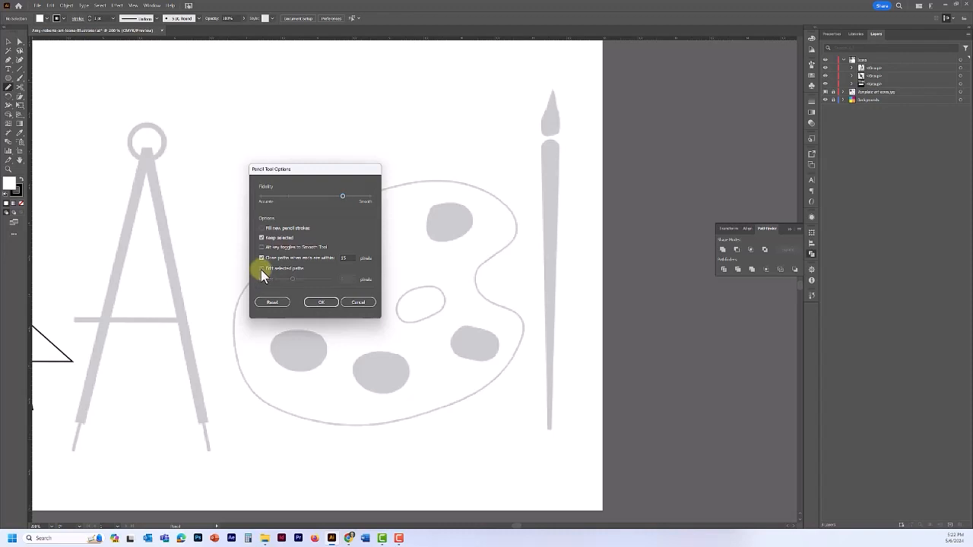
click(323, 303)
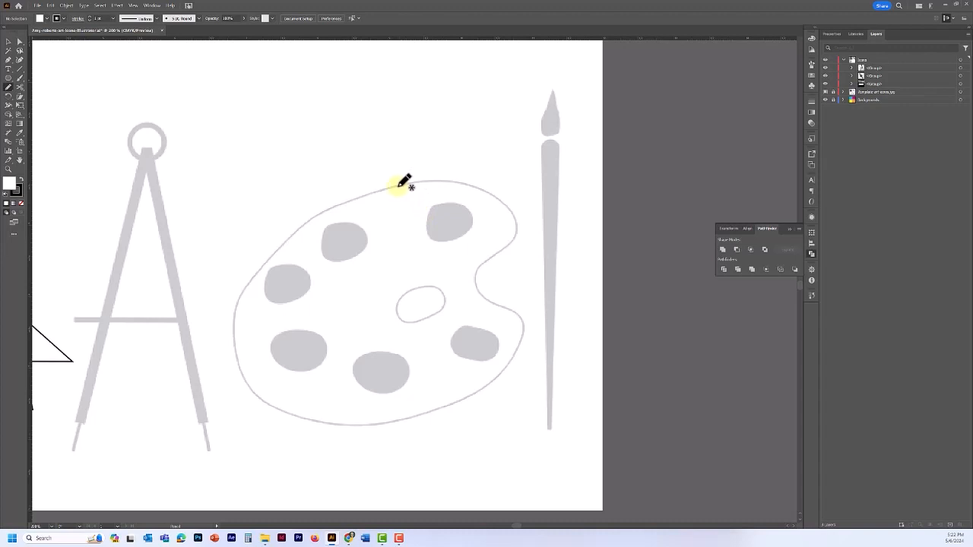
Step: Trace the palette's outer edge as a closed Pencil path and adjust it so its lower edge follows the template more closely
mouse_move(402, 184)
mouse_down()
mouse_move(311, 219)
mouse_move(251, 277)
mouse_move(232, 335)
mouse_move(258, 390)
mouse_move(316, 417)
mouse_move(384, 421)
mouse_move(445, 412)
mouse_move(519, 378)
mouse_move(525, 332)
mouse_move(473, 285)
mouse_move(472, 272)
mouse_move(517, 229)
mouse_move(515, 214)
mouse_move(495, 195)
mouse_move(403, 183)
mouse_up()
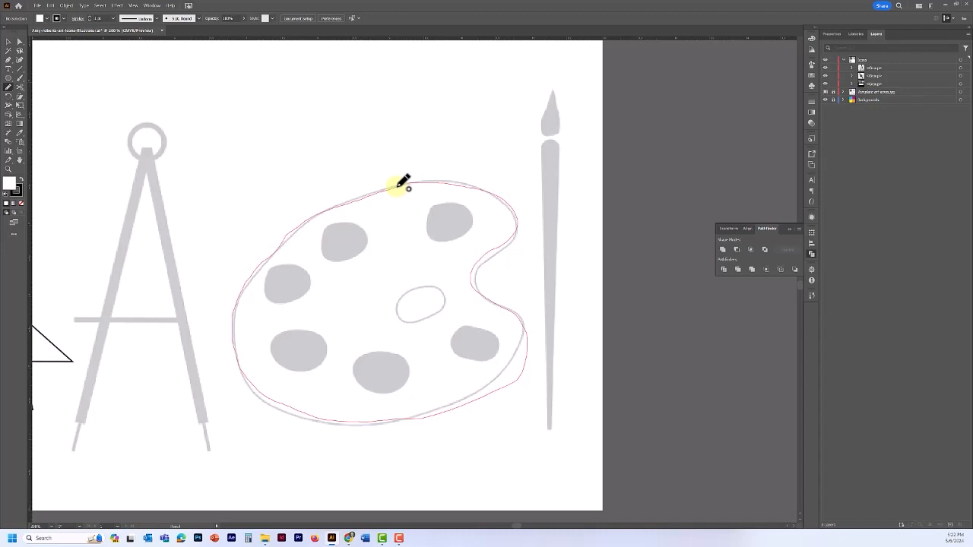
drag(404, 183, 402, 184)
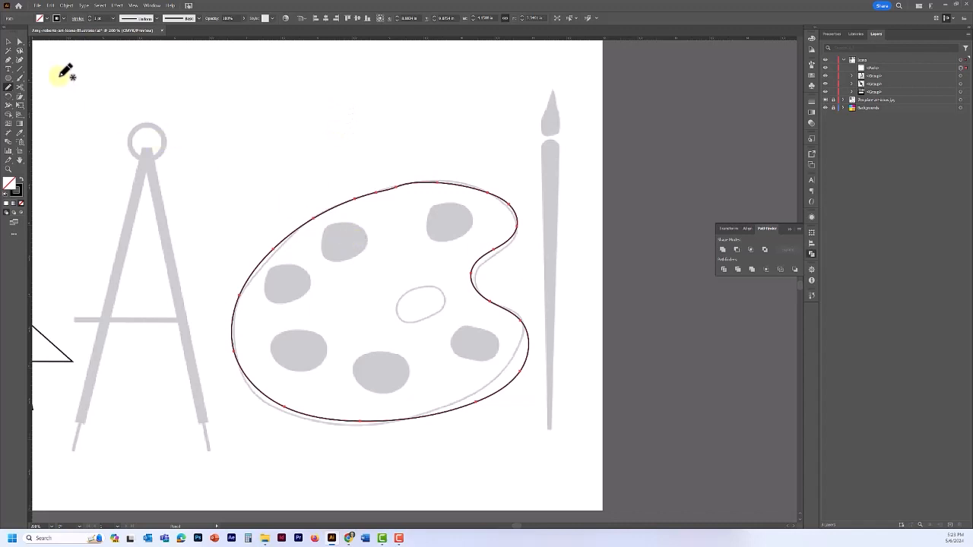
key(v)
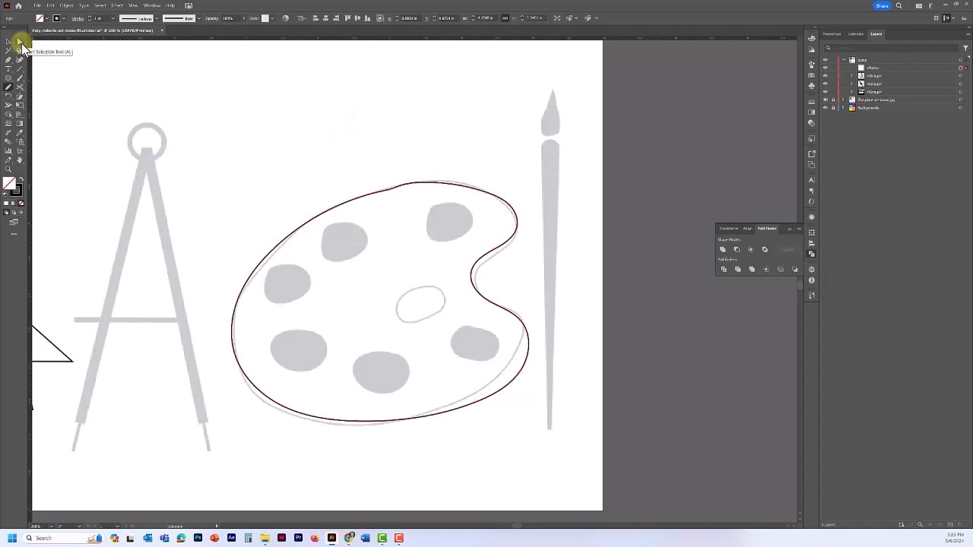
click(20, 41)
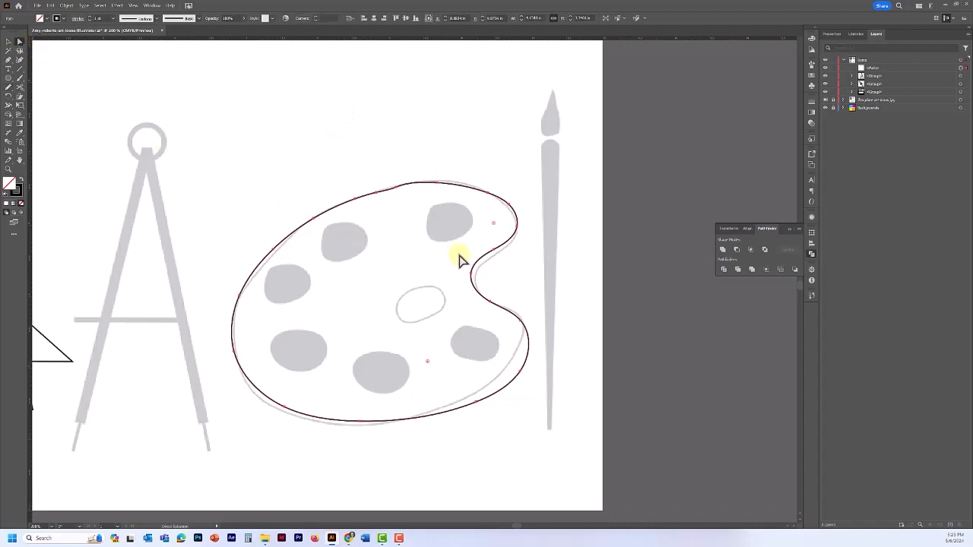
drag(520, 322, 516, 315)
click(520, 322)
drag(517, 368, 512, 365)
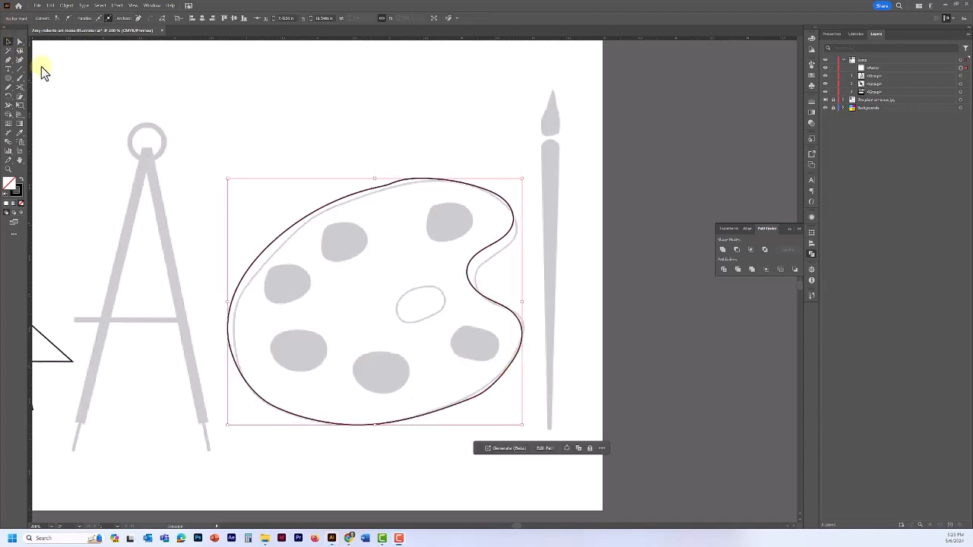
Step: Trace the palette's thumb hole and its six paint blobs as closed Pencil paths
click(10, 89)
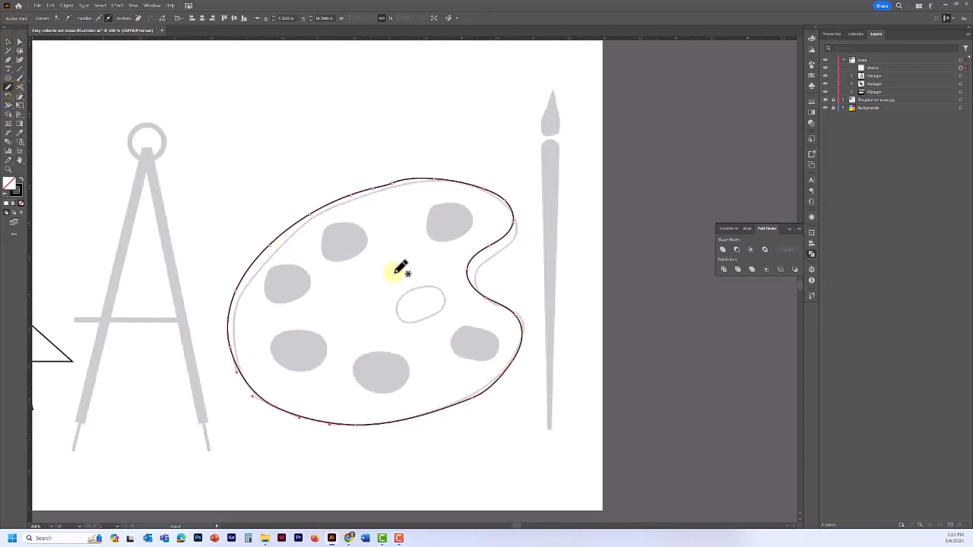
drag(419, 291, 412, 290)
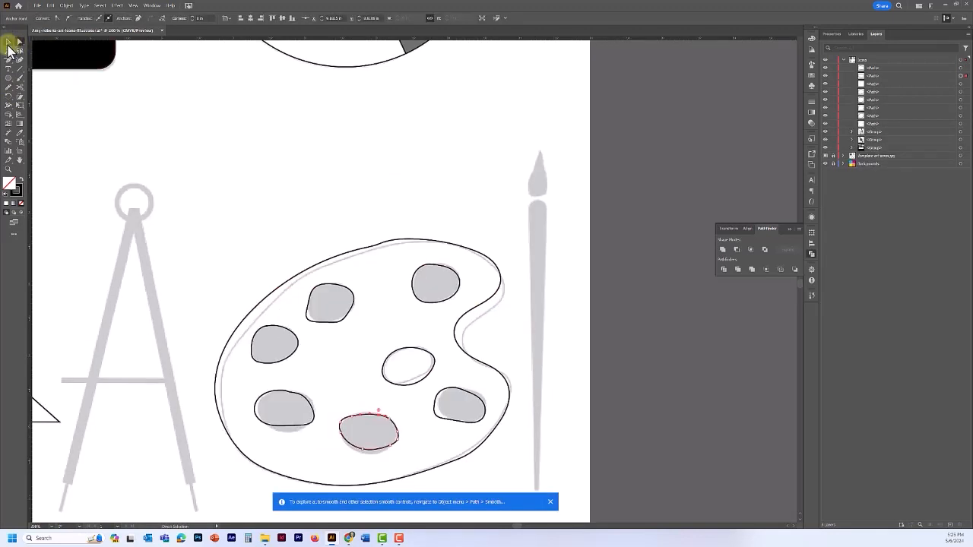
Step: Swap fill and stroke on the six traced paint blobs so they are solid black without an outline
click(9, 46)
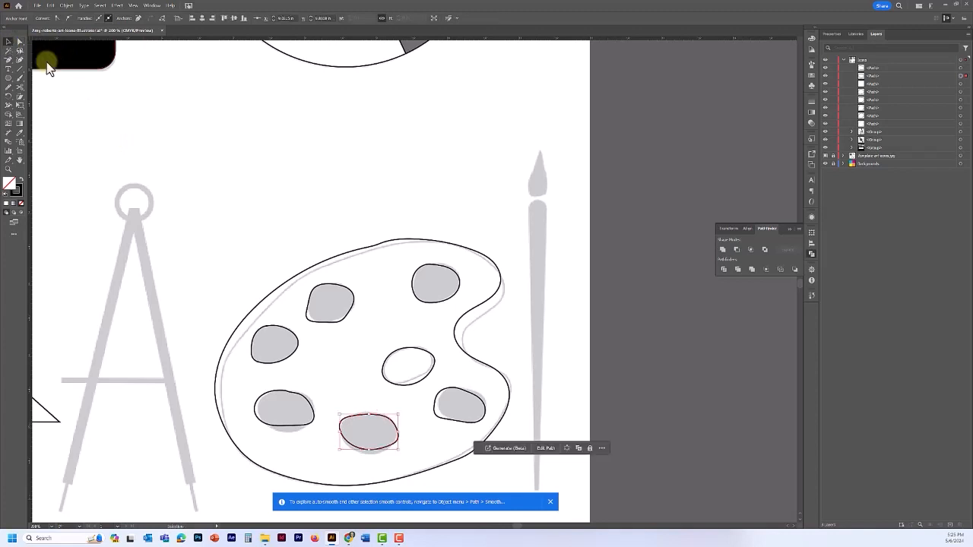
click(353, 294)
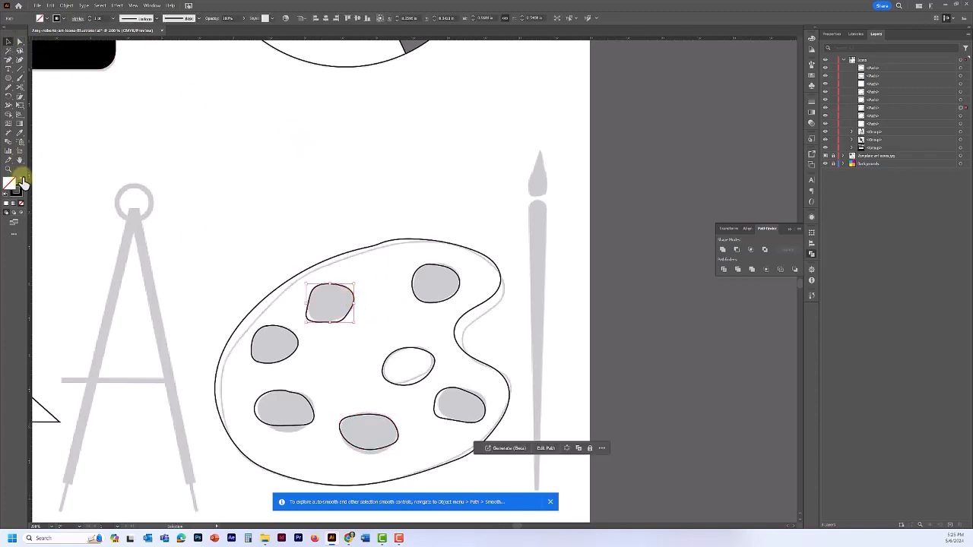
click(22, 180)
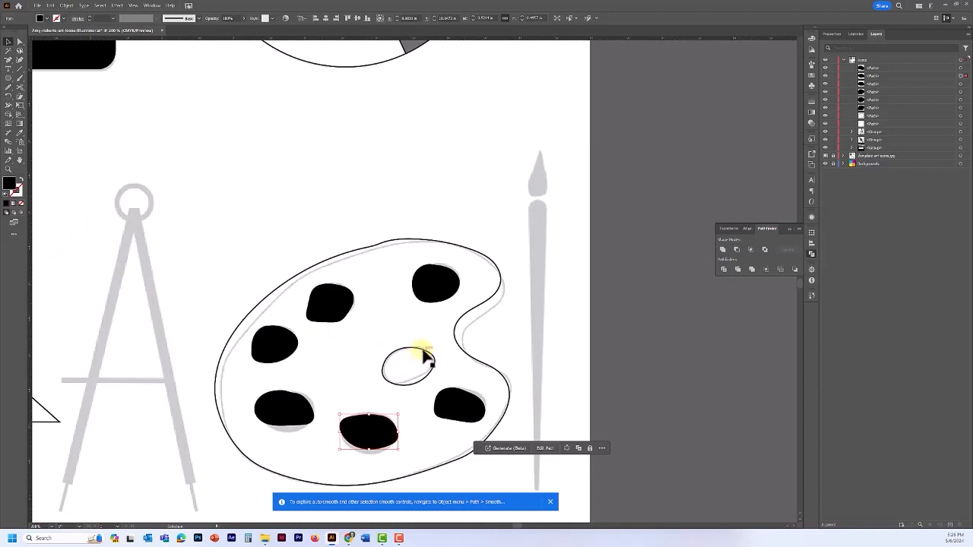
Step: Fill the palette's thumb hole and then its outer outline shape with white
click(426, 357)
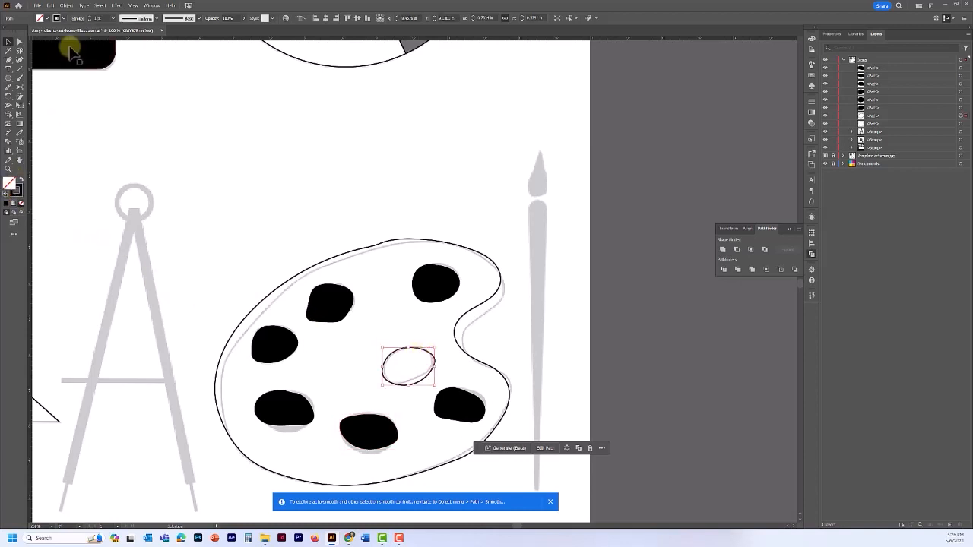
click(41, 18)
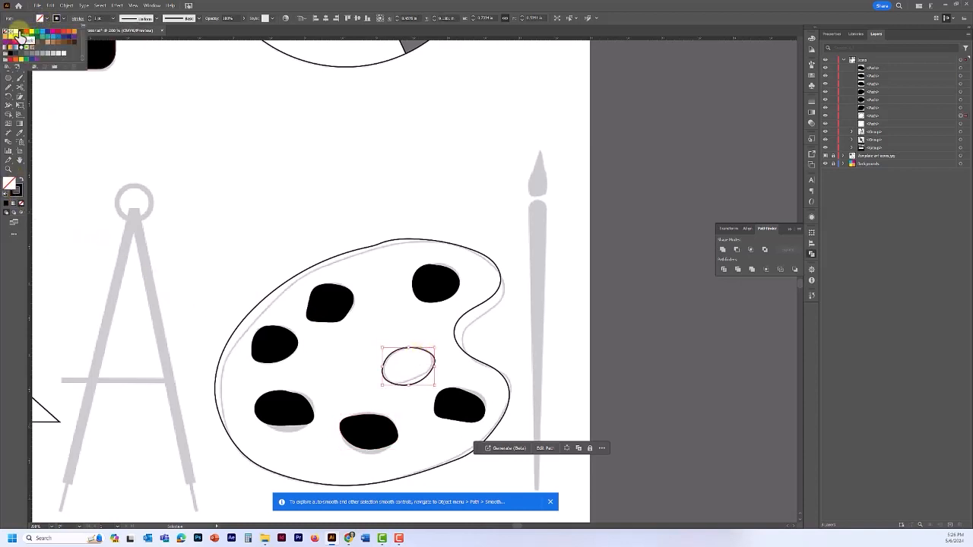
click(16, 31)
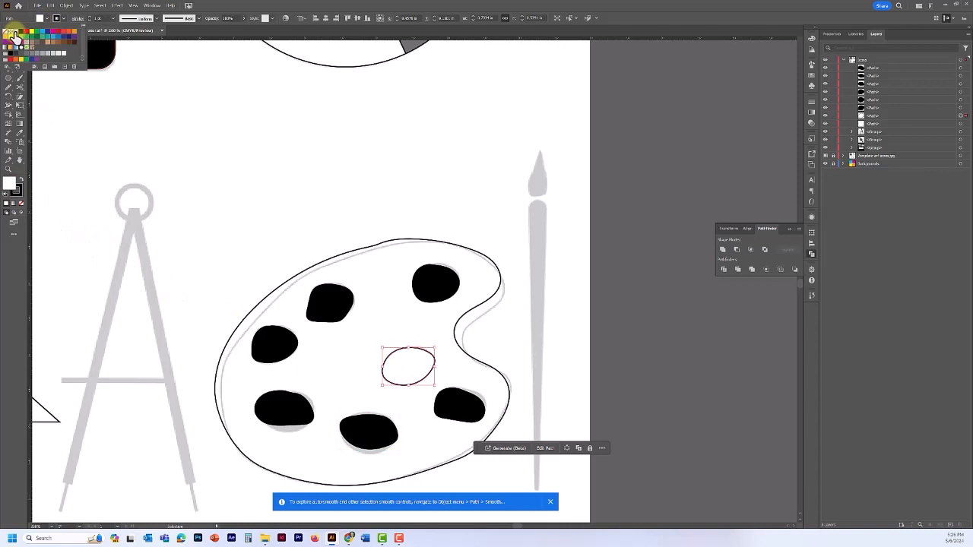
click(435, 242)
click(436, 242)
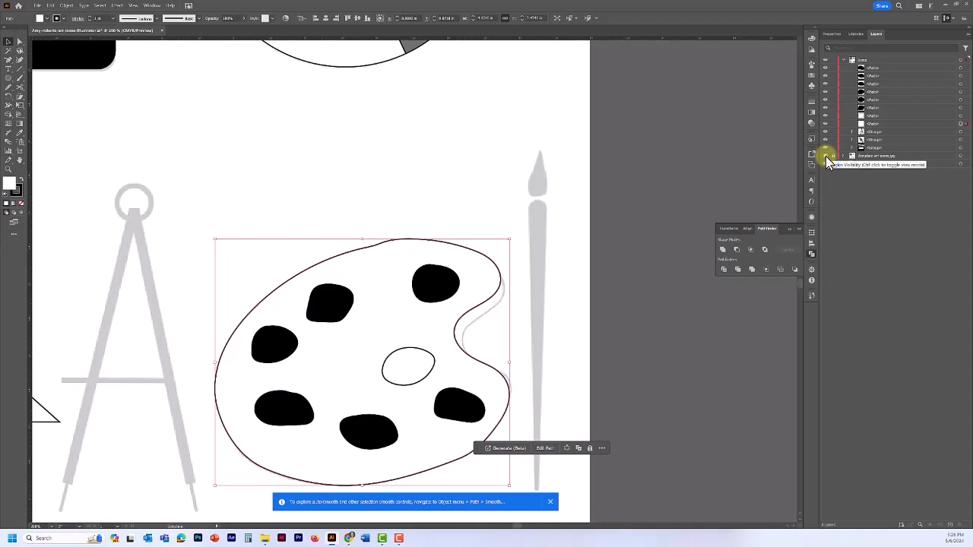
Step: Hide the grey icon template and cut the thumb hole out of the palette with Minus Front
click(826, 156)
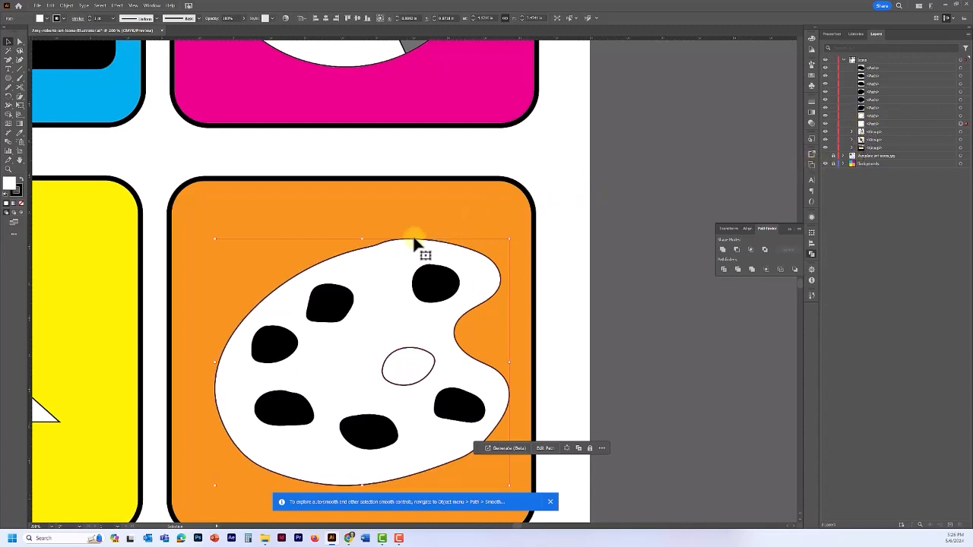
shift+click(419, 351)
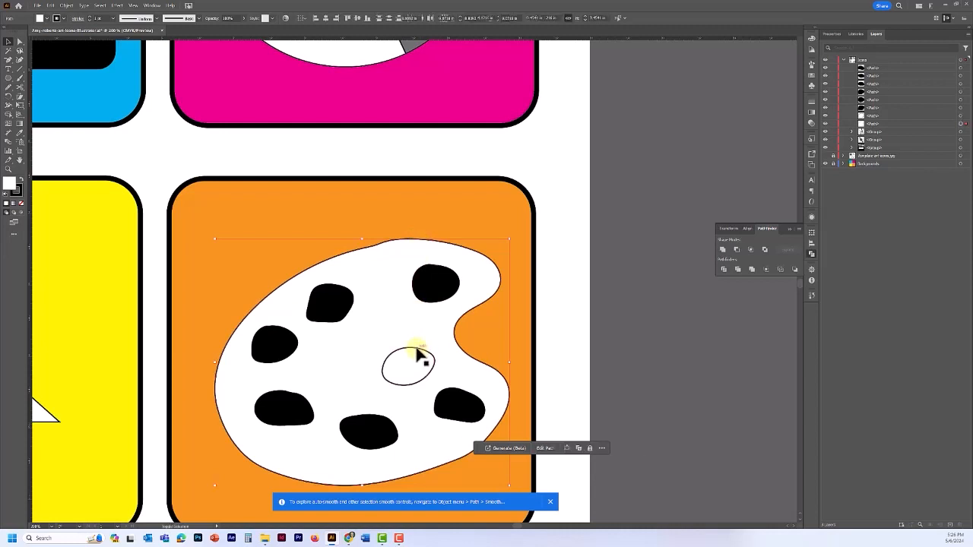
click(462, 254)
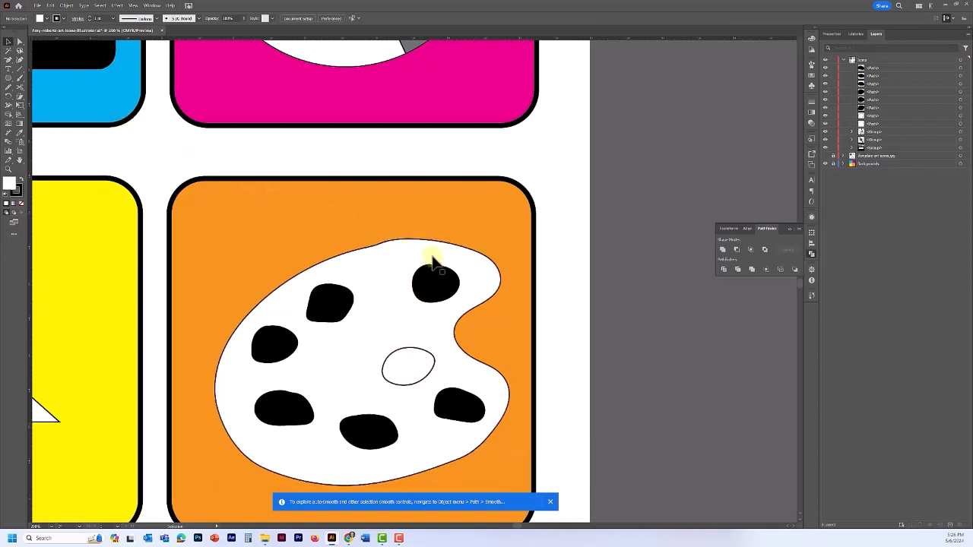
click(439, 248)
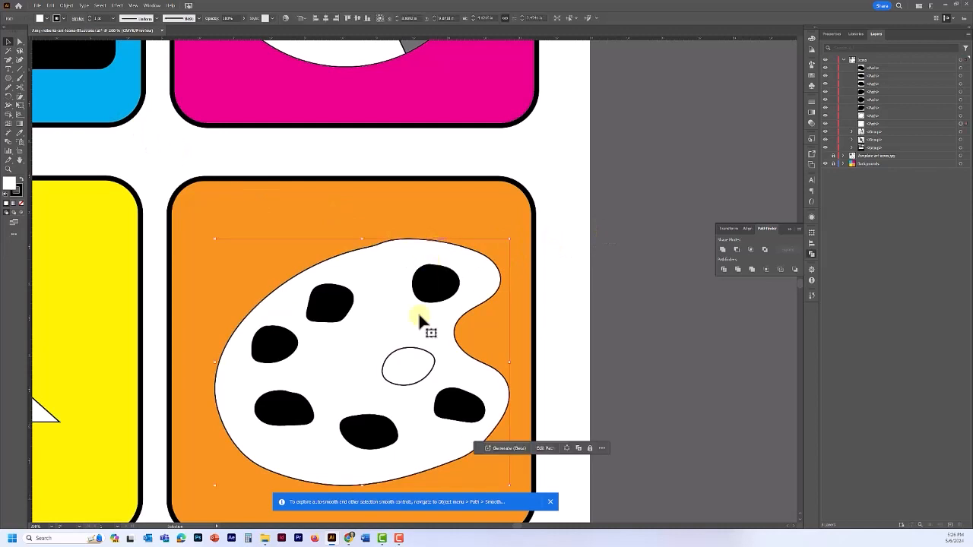
shift+click(417, 354)
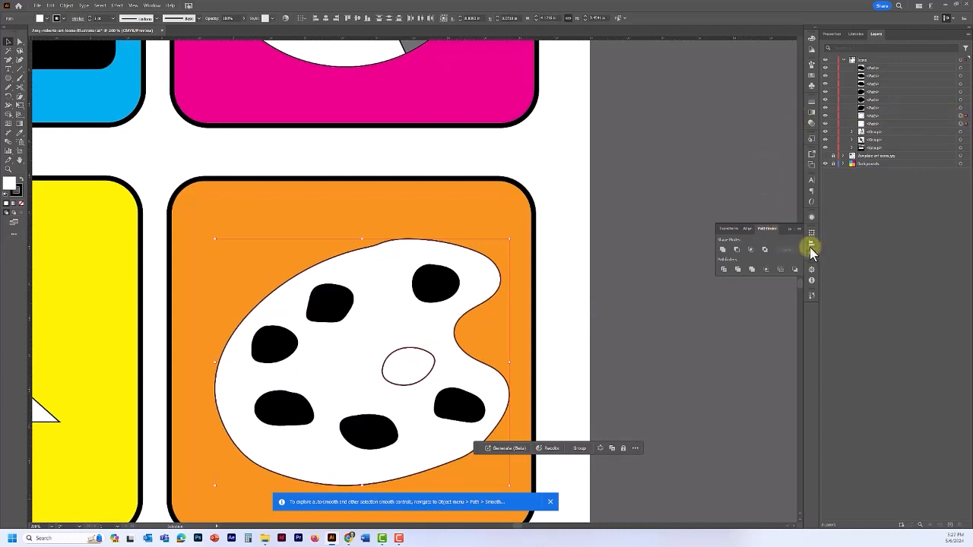
click(739, 252)
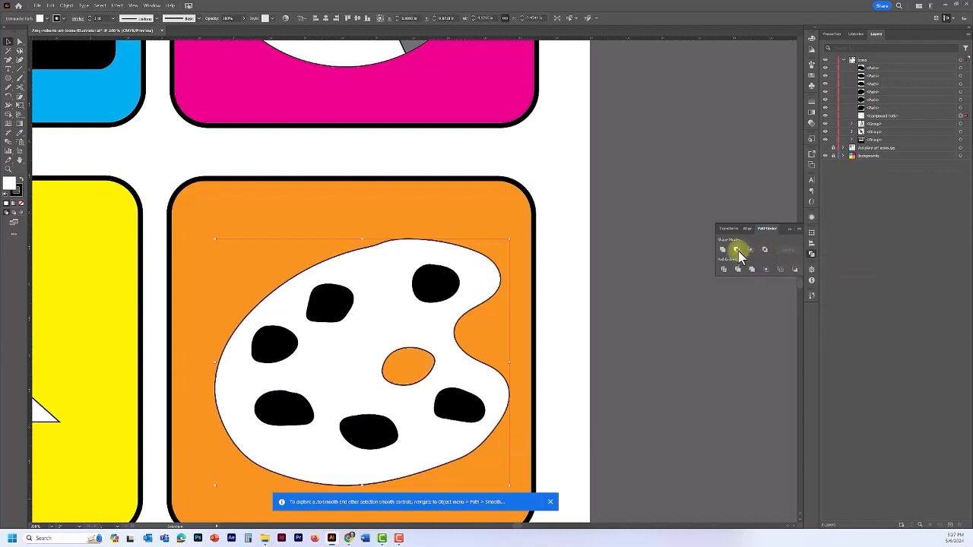
click(338, 218)
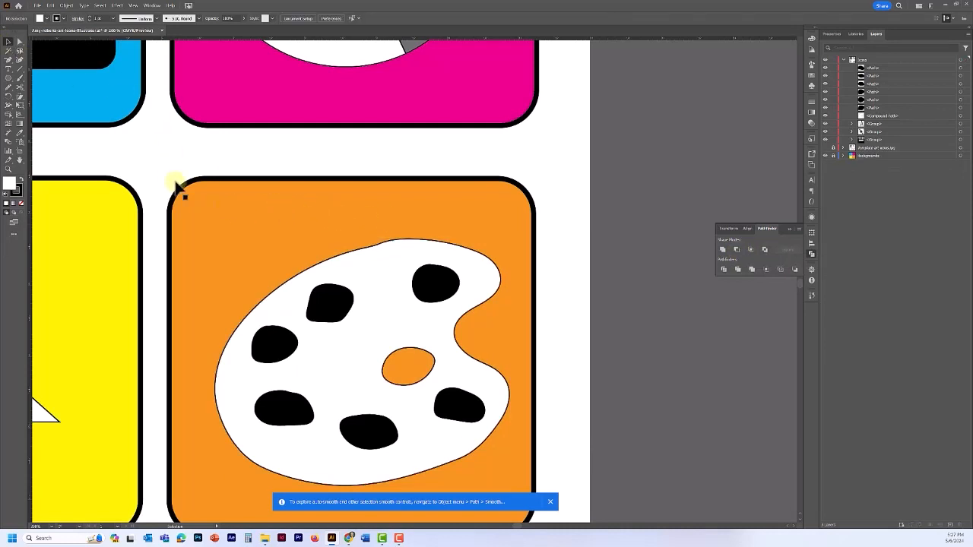
Step: Group the palette with its six paint blobs and show the grey icon template again
drag(444, 401, 520, 489)
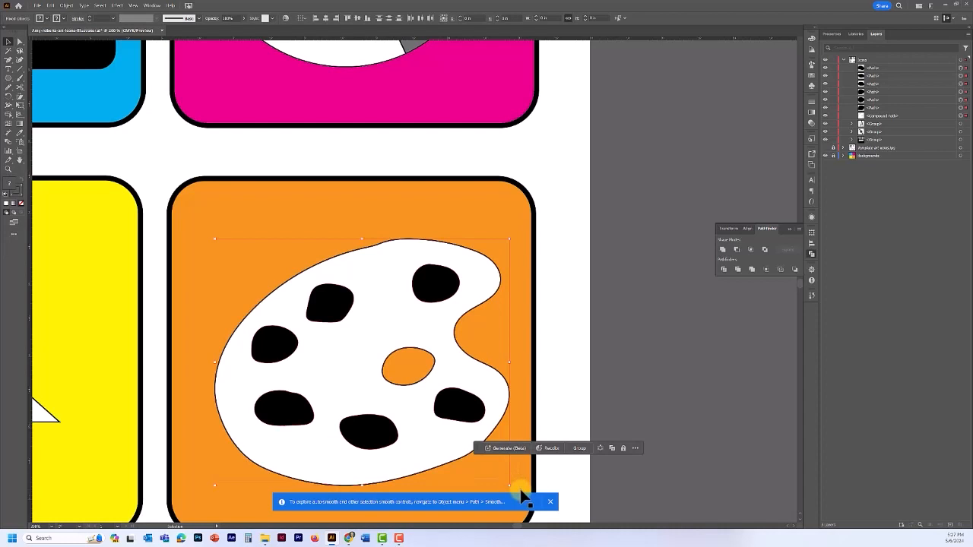
click(578, 449)
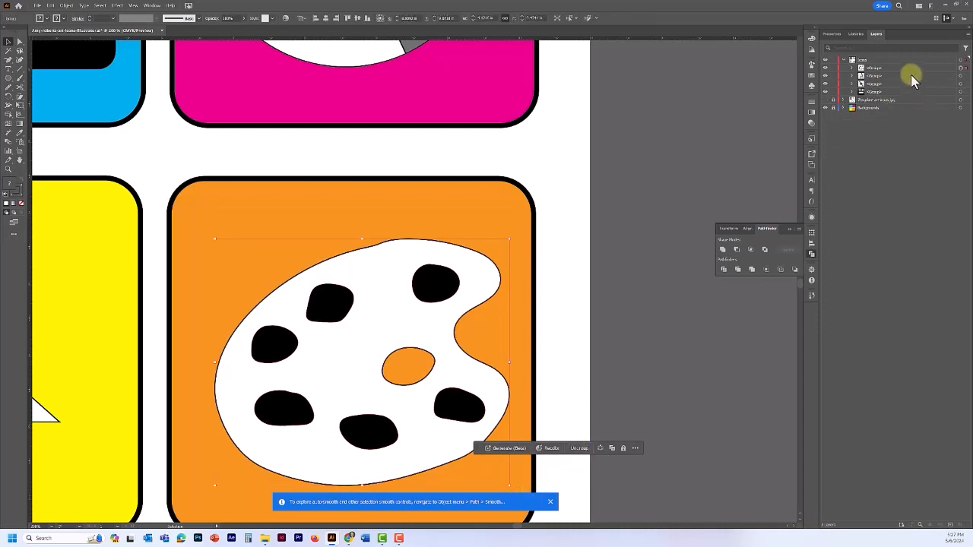
click(825, 67)
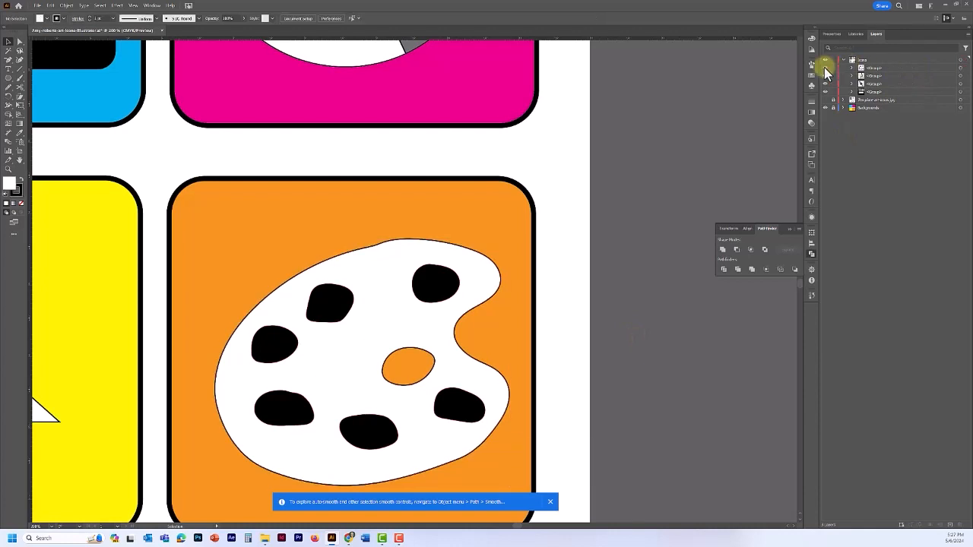
drag(824, 67, 824, 105)
click(825, 100)
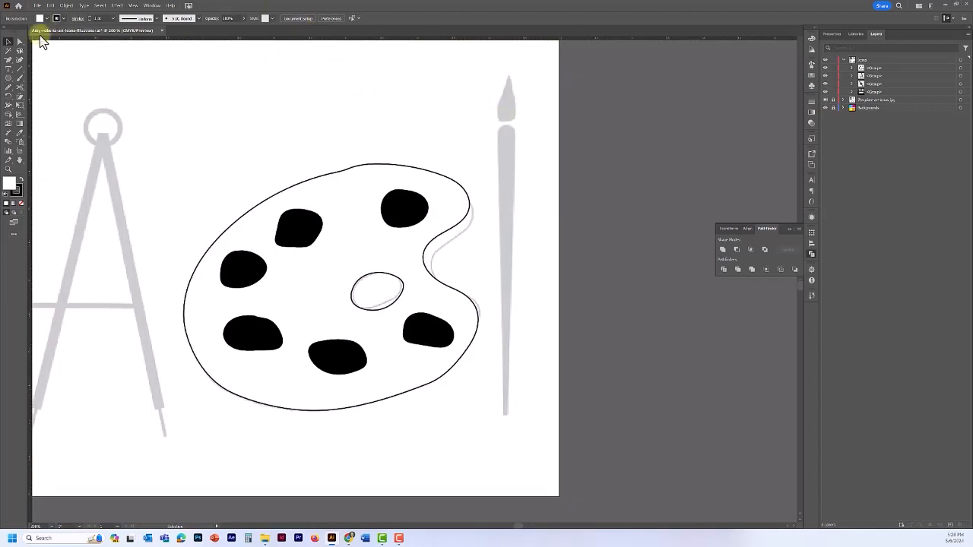
Step: Draw a rectangle about 0.25 in wide over the template's brush handle and round only its two top corners to 0.125 in
drag(8, 78, 36, 79)
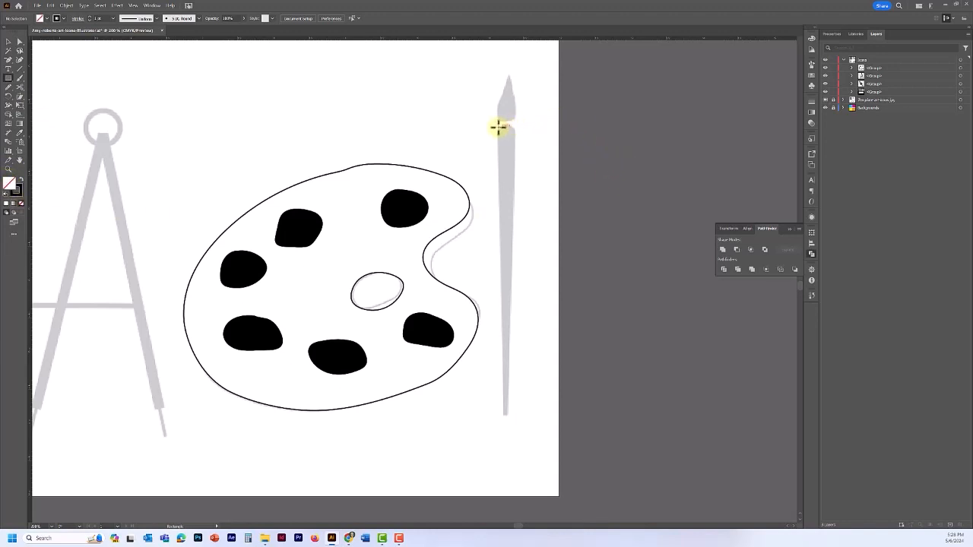
mouse_move(496, 125)
mouse_down()
mouse_move(512, 175)
mouse_move(516, 415)
mouse_up()
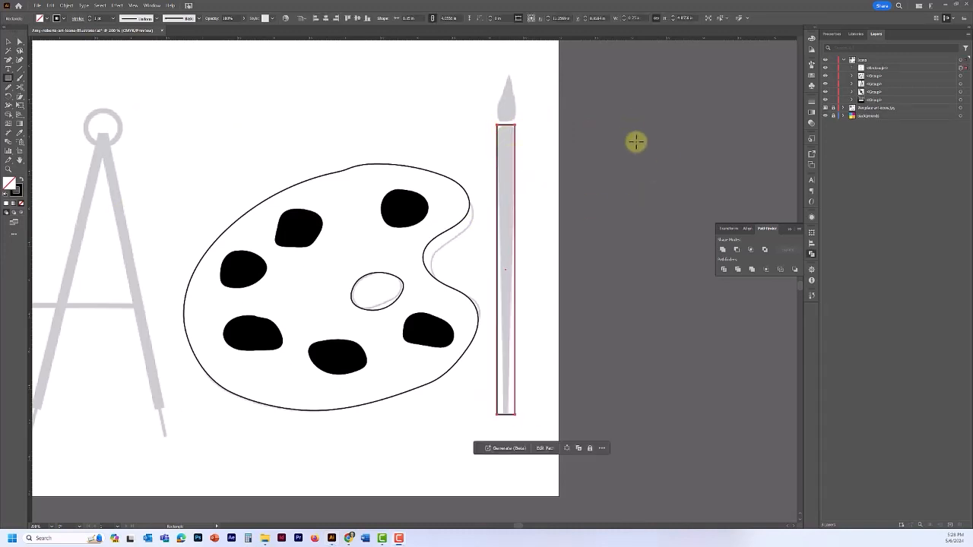
click(811, 232)
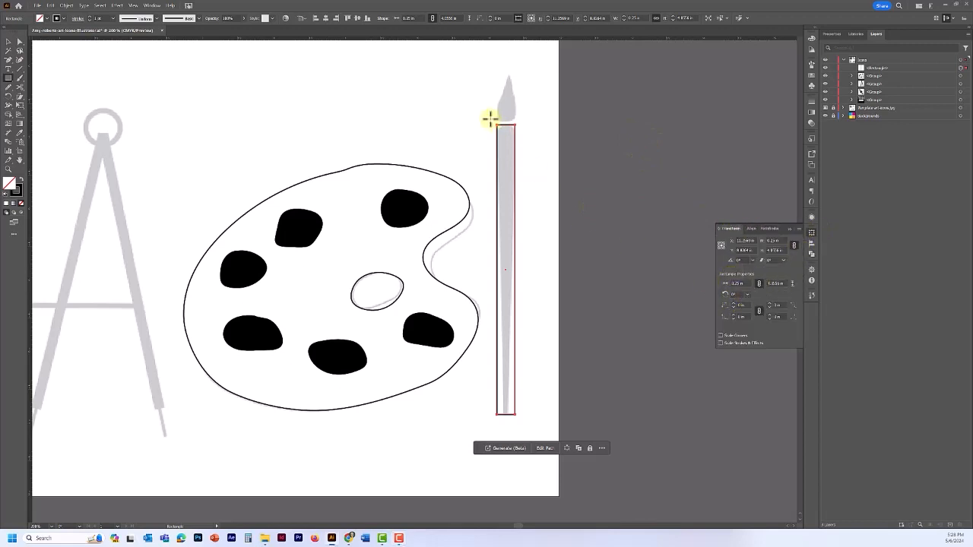
click(760, 313)
click(733, 303)
click(733, 304)
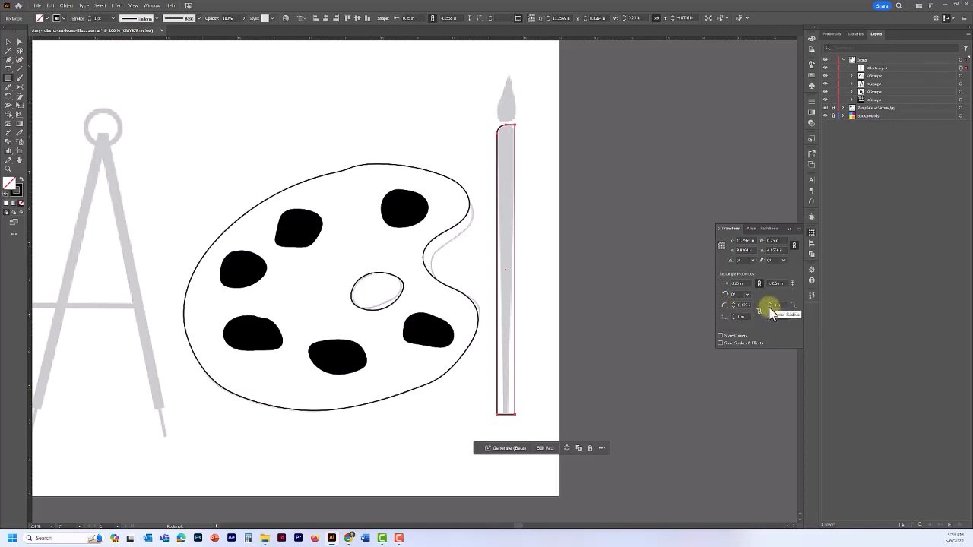
click(769, 305)
Step: Taper the handle by moving its two bottom anchor points inward to the template's edges, and swap its fill and stroke for solid black
click(18, 44)
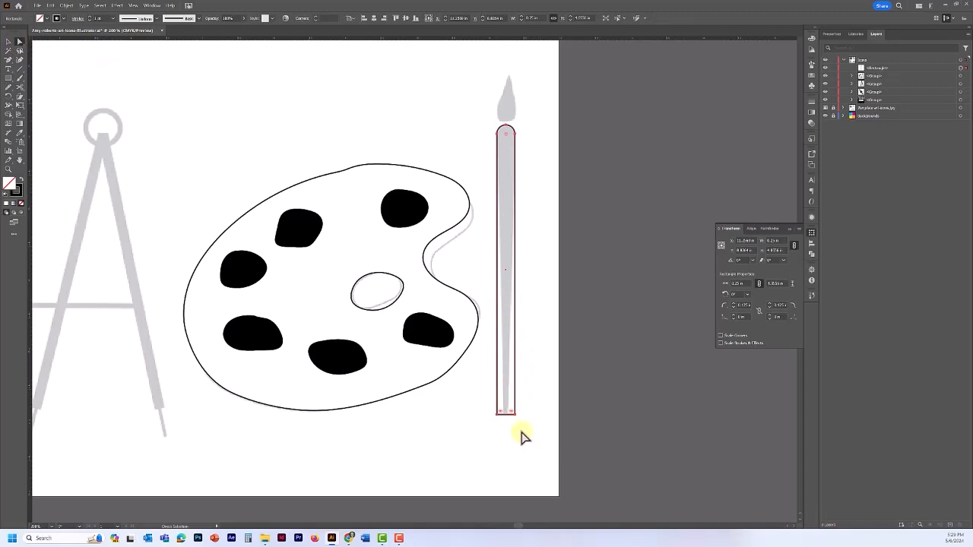
alt+scroll(522, 437, up, 2)
scroll(521, 437, up, 3)
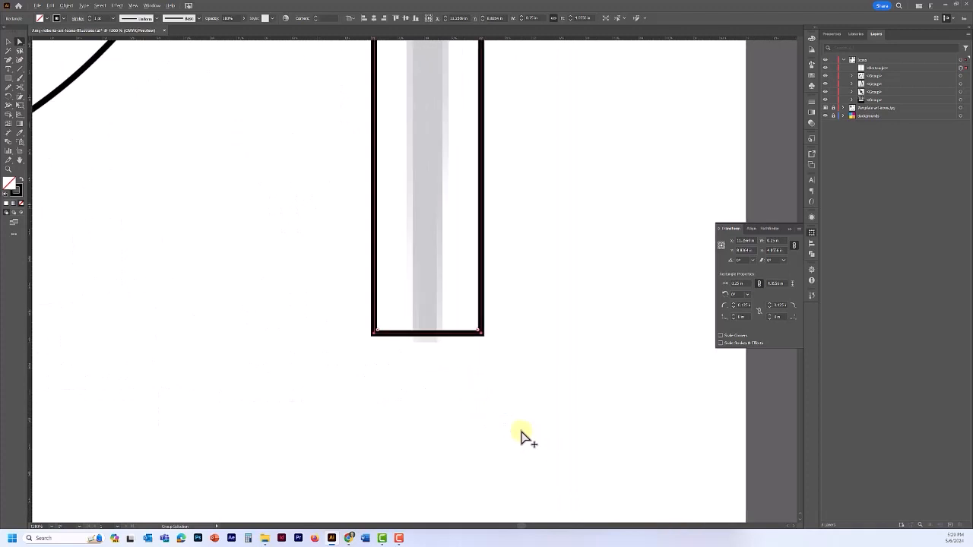
click(467, 301)
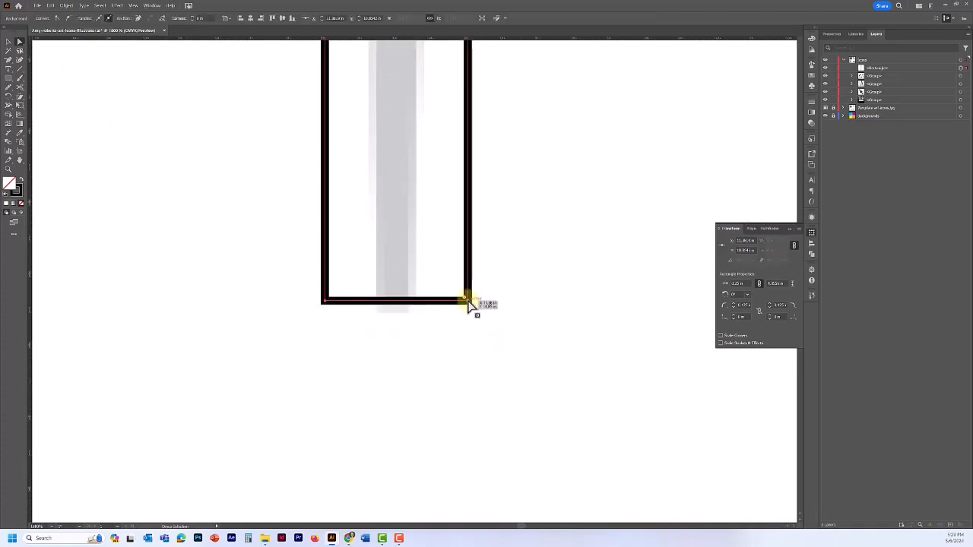
drag(469, 304, 416, 304)
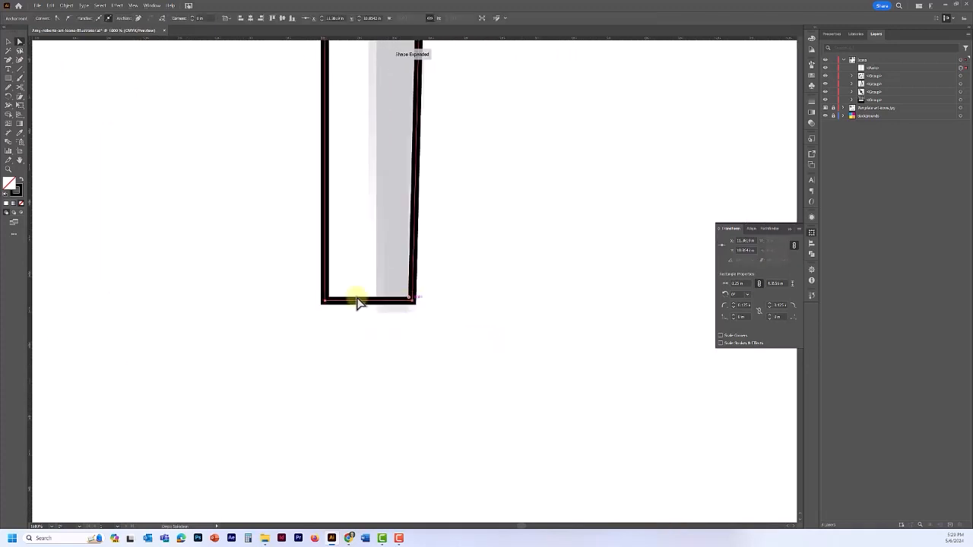
click(323, 301)
click(324, 302)
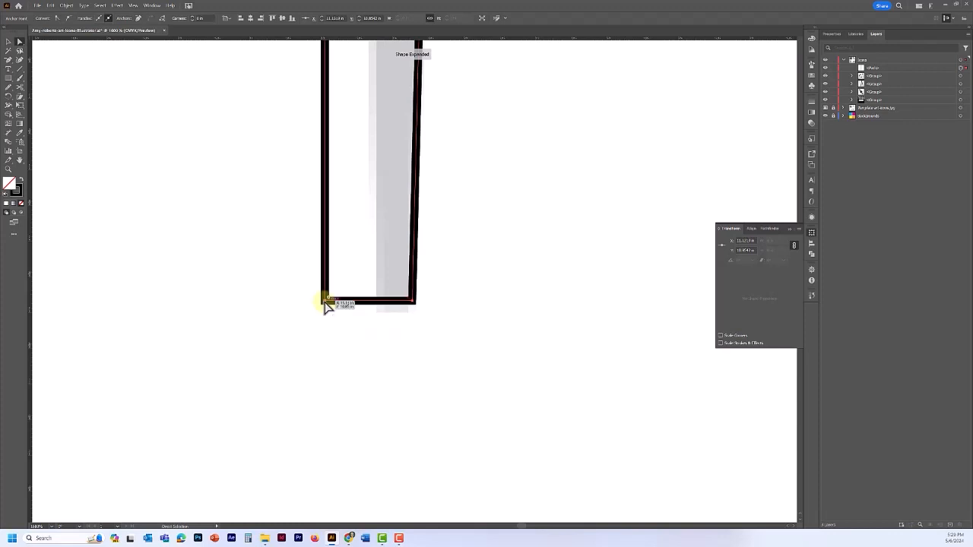
drag(325, 302, 380, 302)
scroll(514, 313, down, 4)
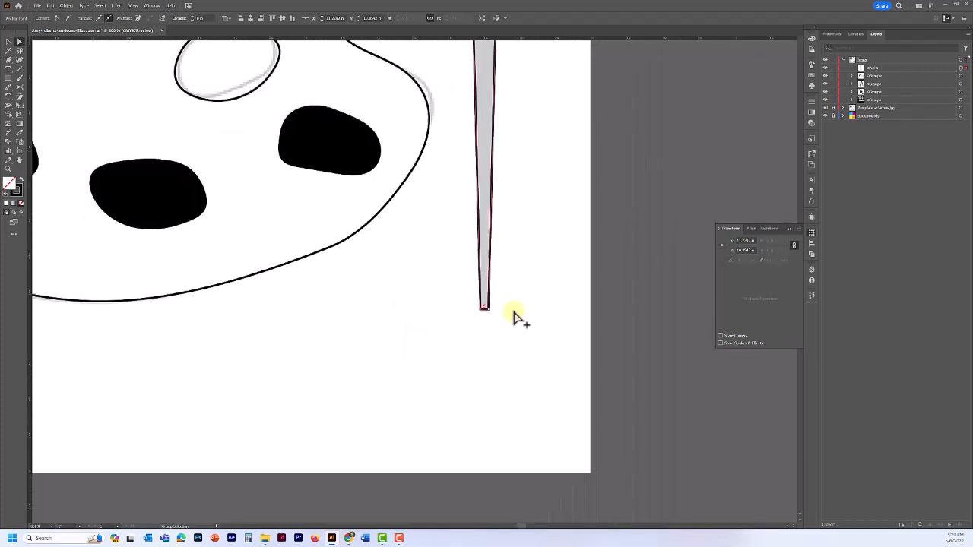
scroll(514, 312, down, 6)
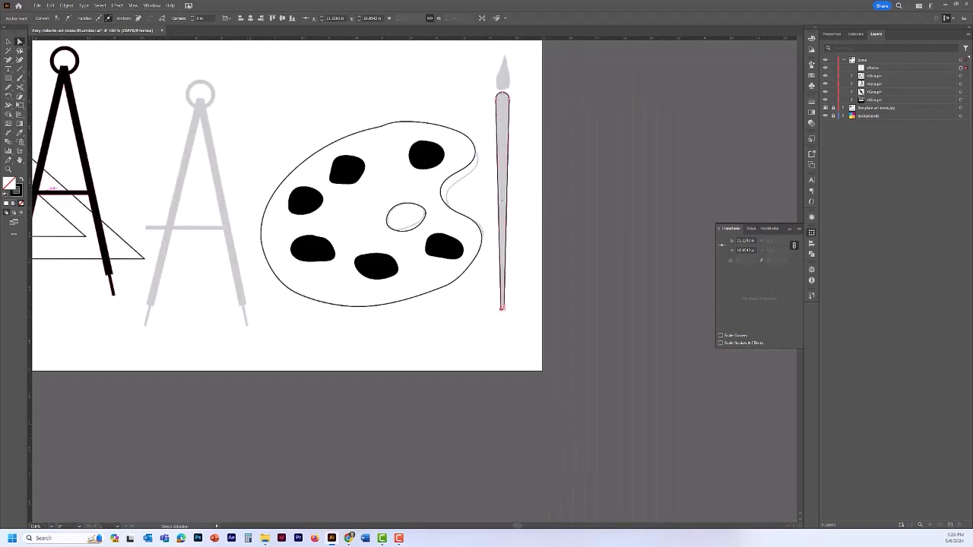
click(8, 41)
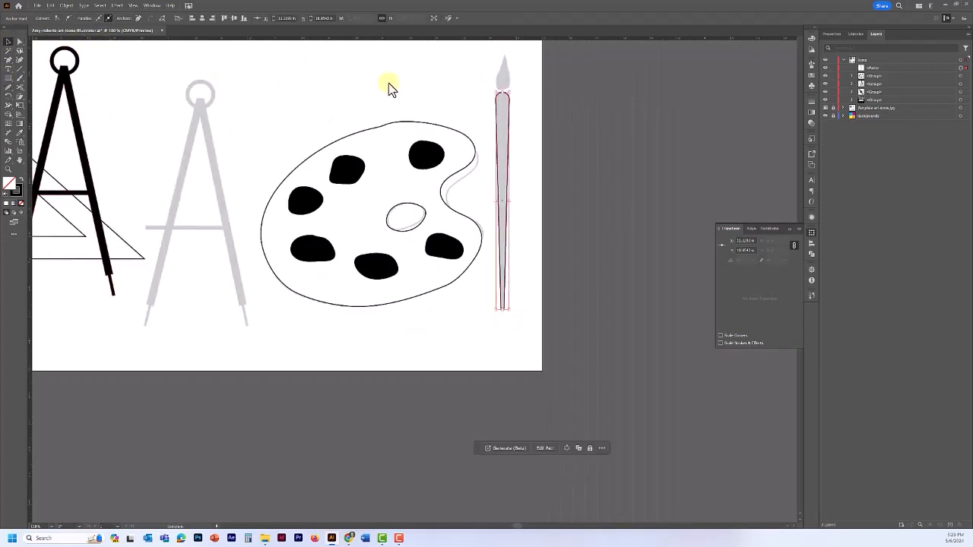
click(21, 183)
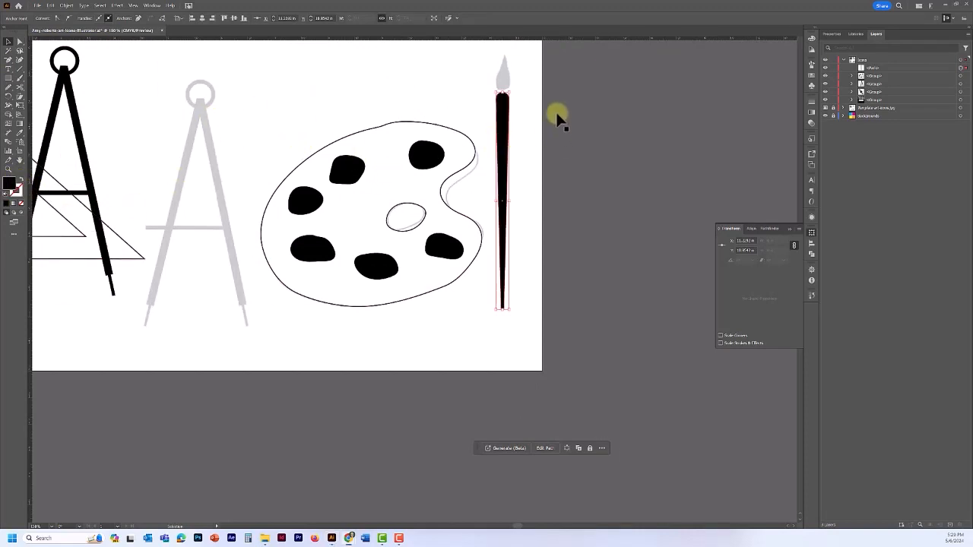
Step: Trace the brush's bristle tip as a closed Pencil path and fill it with solid black
click(9, 87)
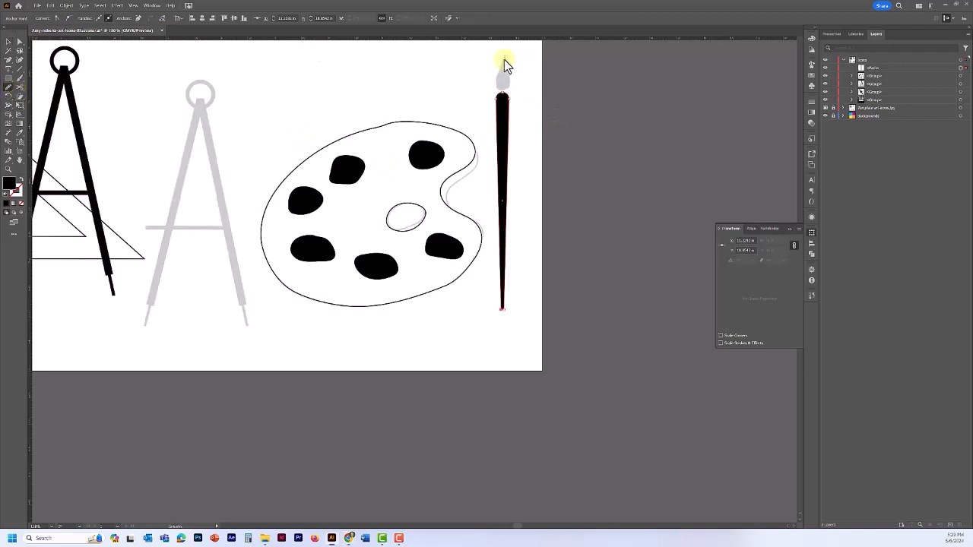
click(6, 88)
click(35, 95)
mouse_move(506, 55)
mouse_down()
mouse_move(508, 89)
mouse_move(506, 58)
mouse_up()
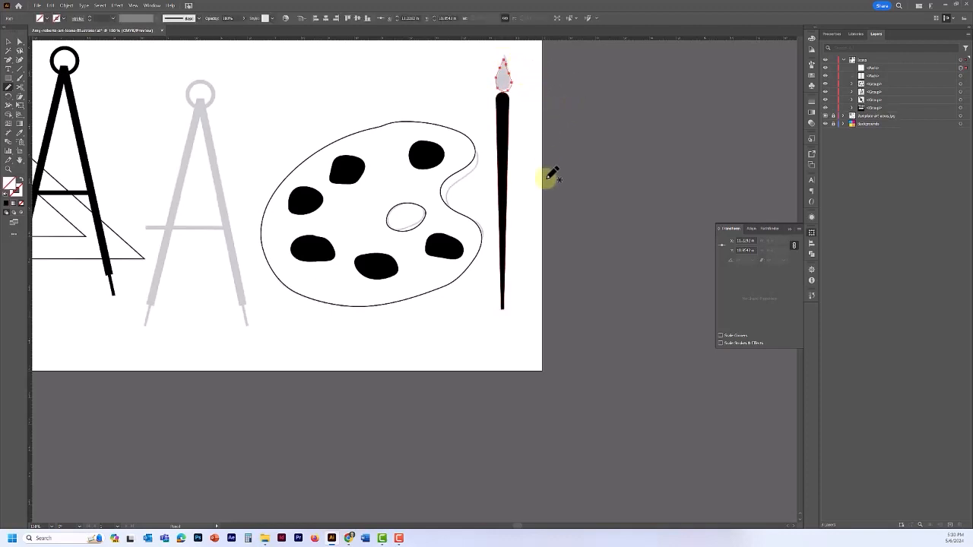
click(8, 184)
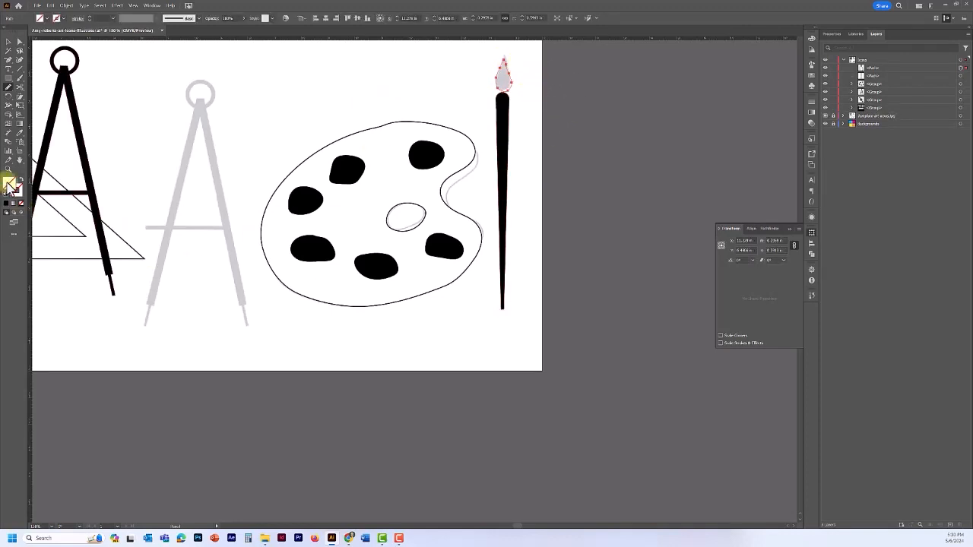
click(6, 204)
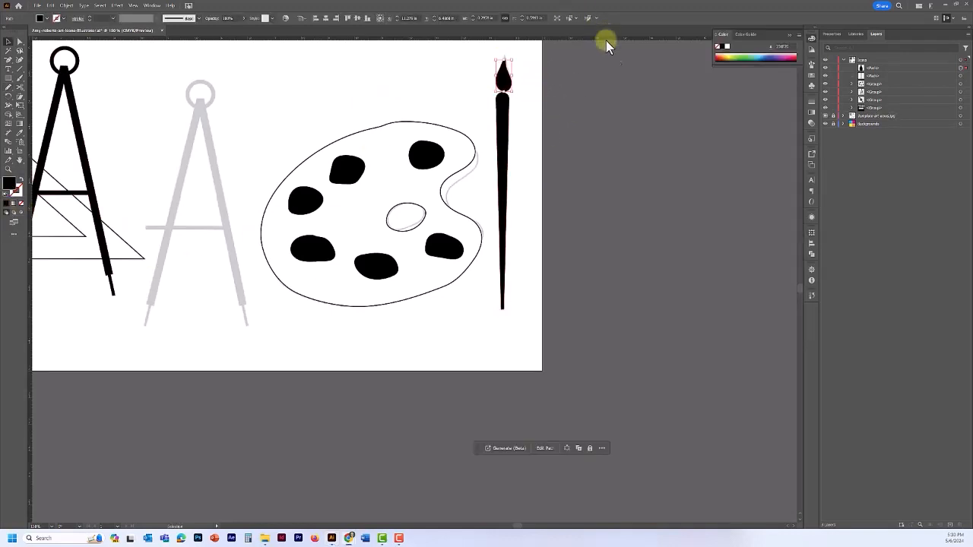
click(633, 90)
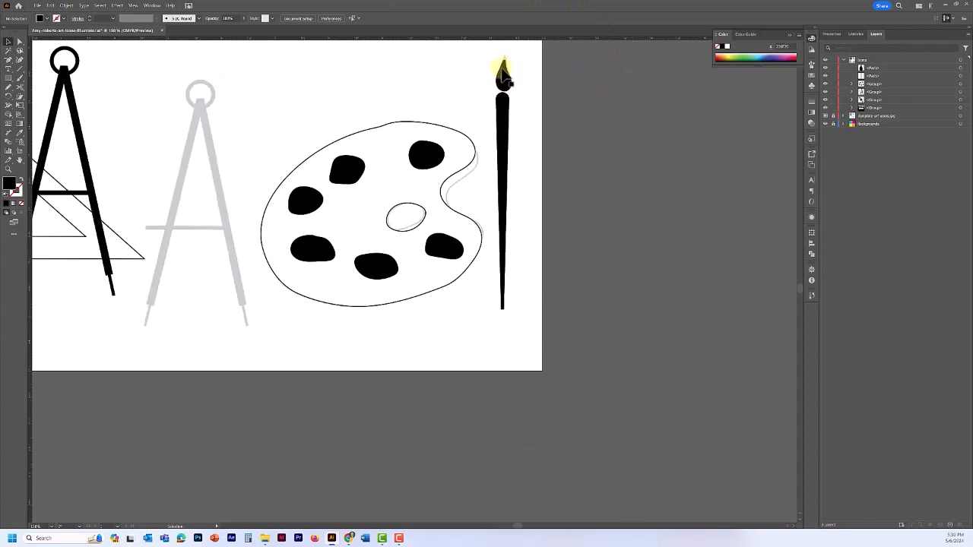
Step: Combine the brush's bristle tip and handle into a single compound path
click(503, 69)
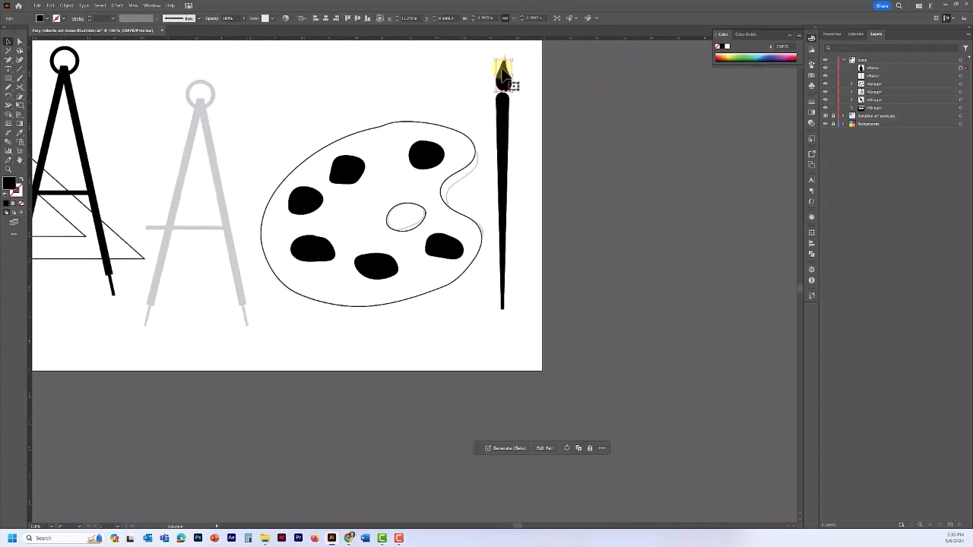
shift+click(509, 135)
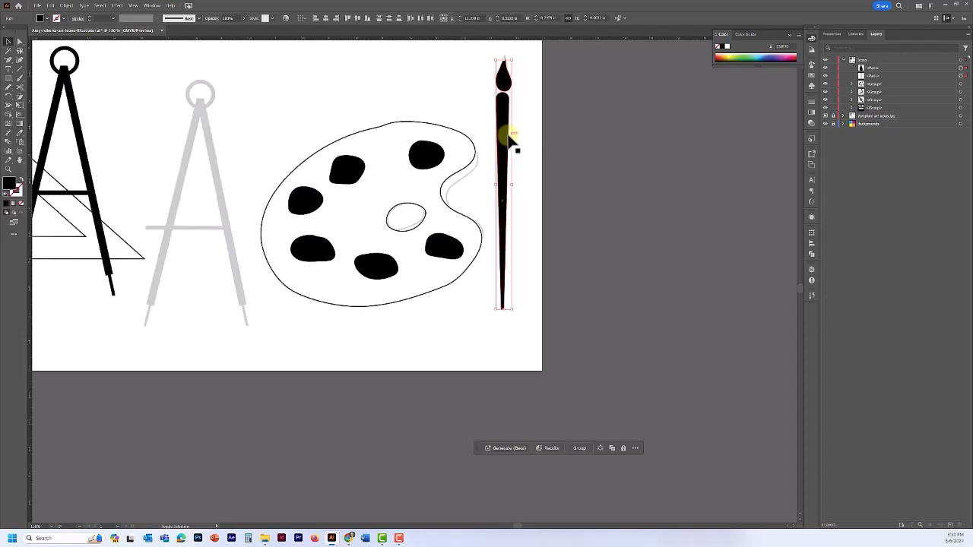
click(66, 6)
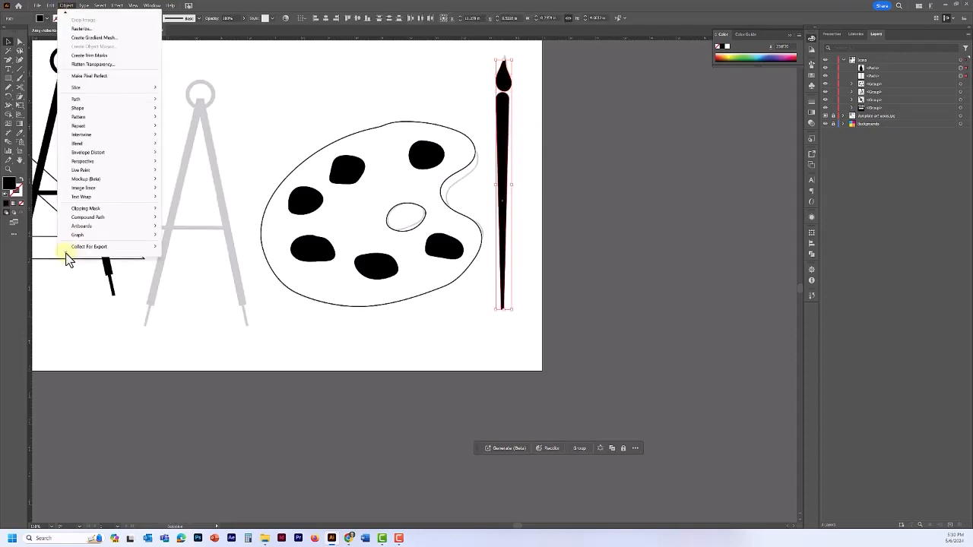
mouse_move(93, 219)
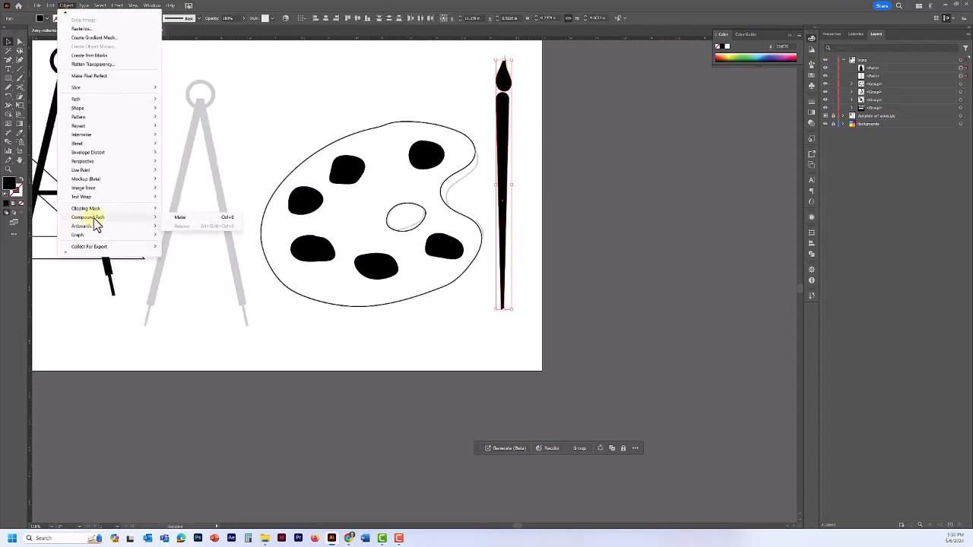
click(182, 218)
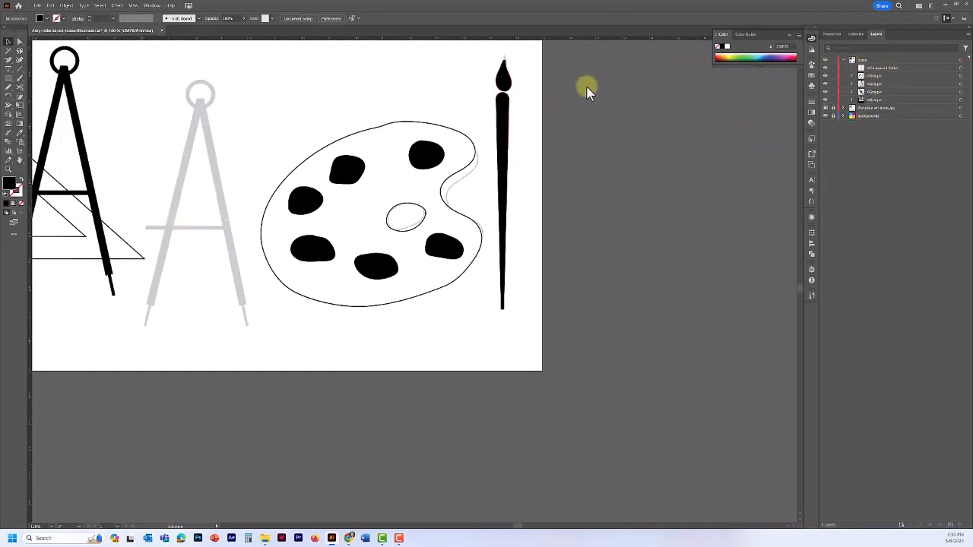
drag(505, 128, 616, 135)
key(ctrl+z)
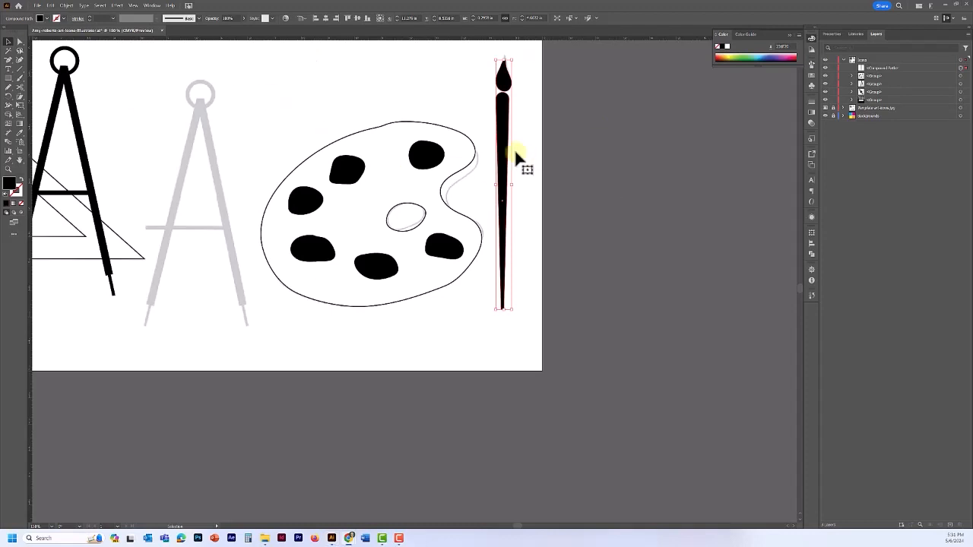
Step: Move the paintbrush over the palette and rotate it slightly counterclockwise about the handle's lower end so it leans across the thumb hole
drag(507, 151, 411, 152)
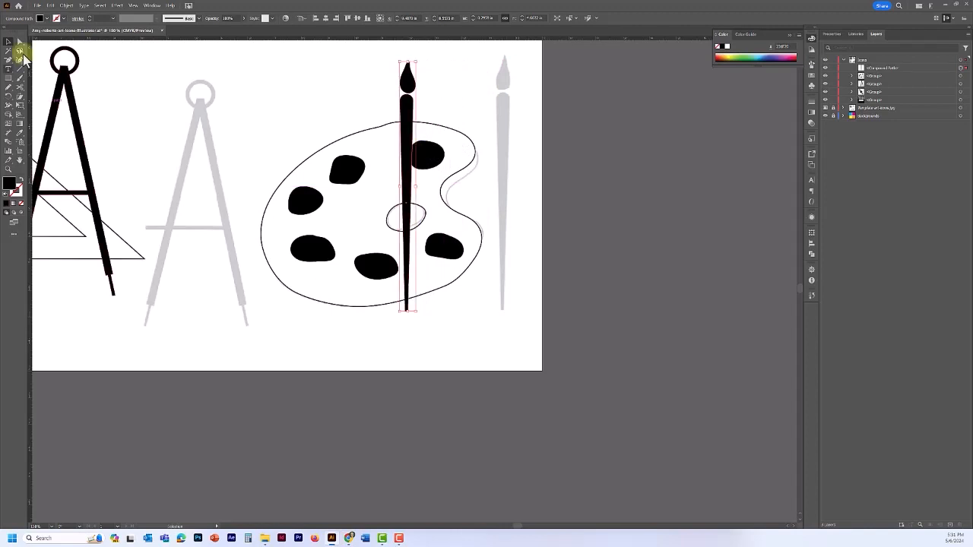
click(10, 101)
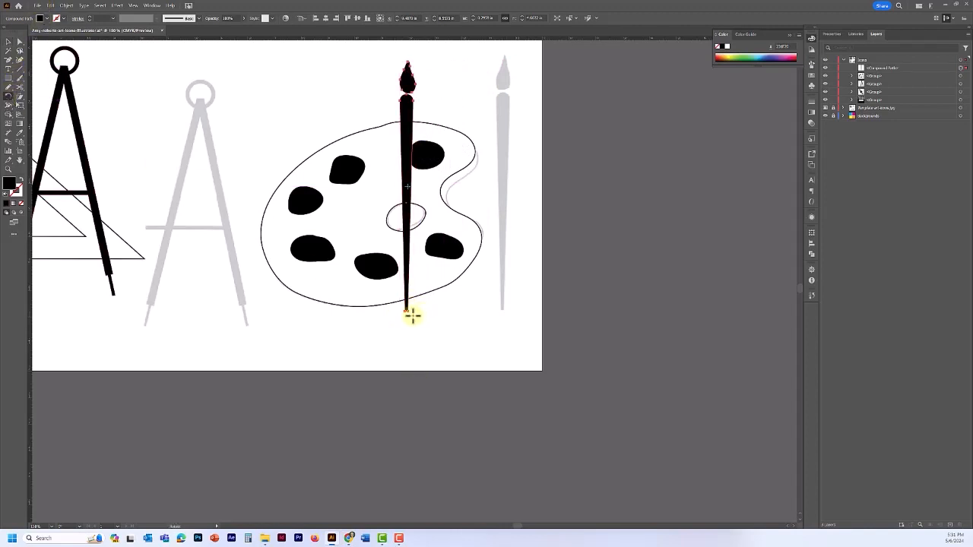
drag(412, 315, 438, 310)
key(v)
click(300, 169)
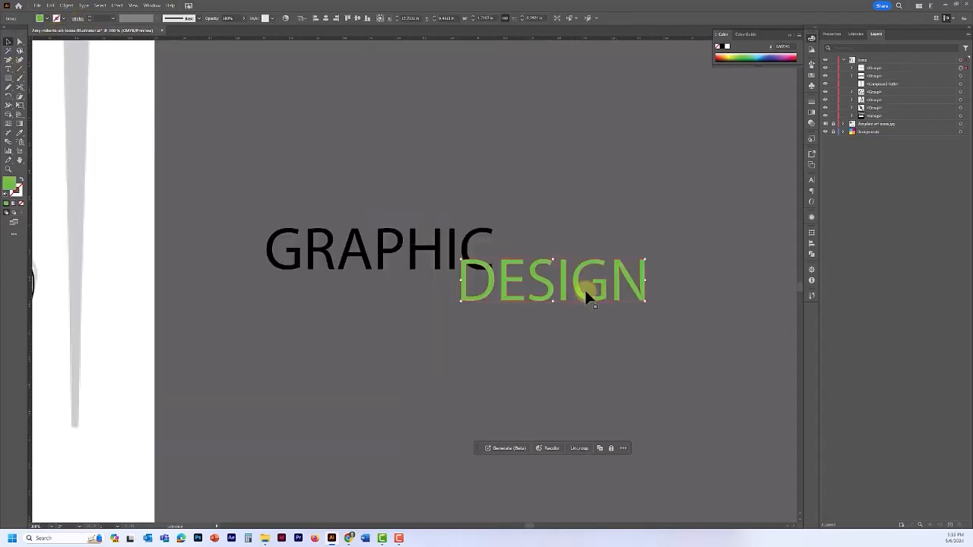
Step: Intertwine the GRAPHIC and DESIGN lettering, bringing the C in front of the D where their upper curves overlap
click(587, 294)
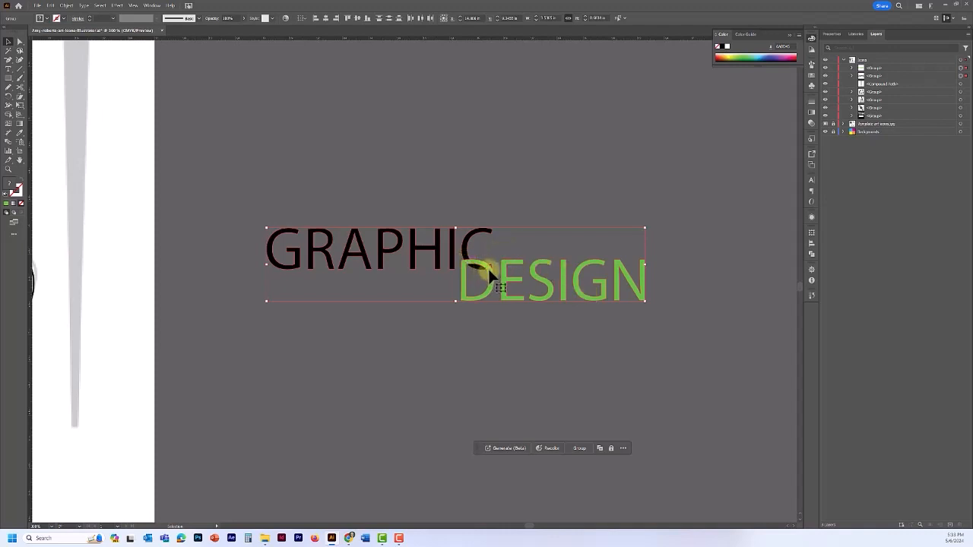
click(65, 6)
mouse_move(84, 212)
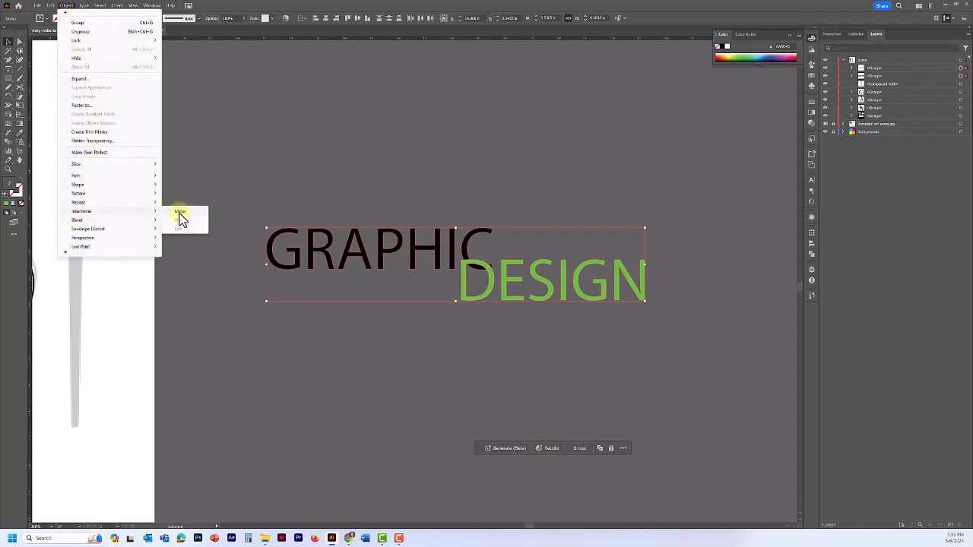
click(180, 215)
scroll(464, 287, up, 2)
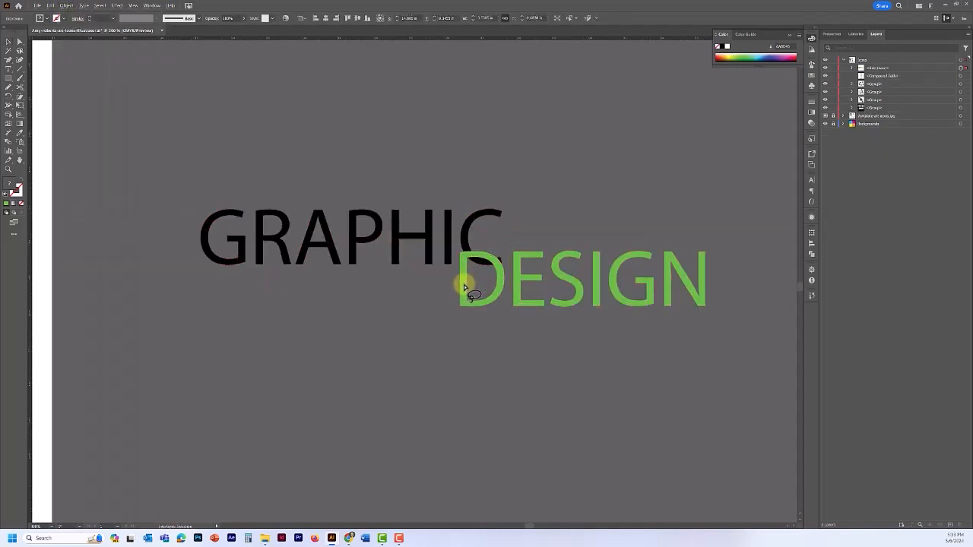
scroll(465, 287, up, 2)
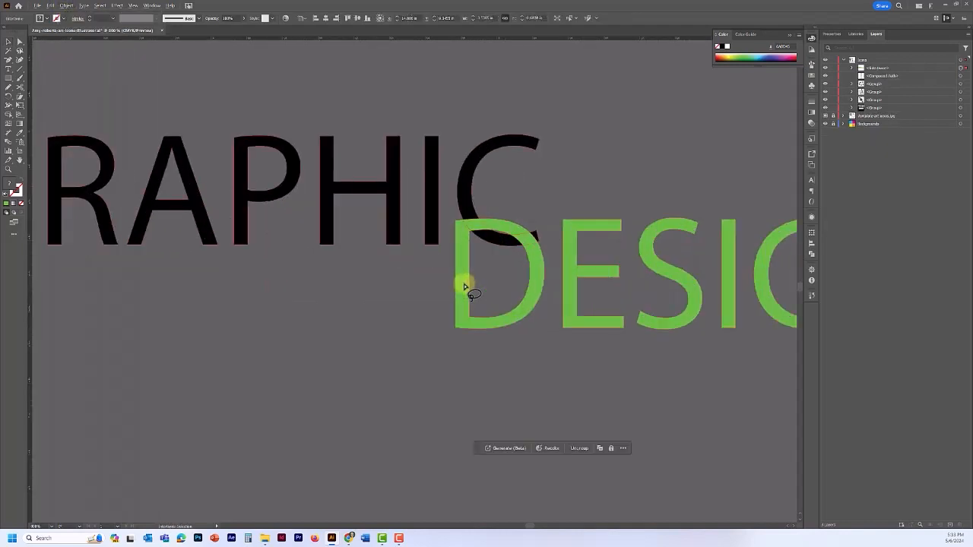
click(485, 228)
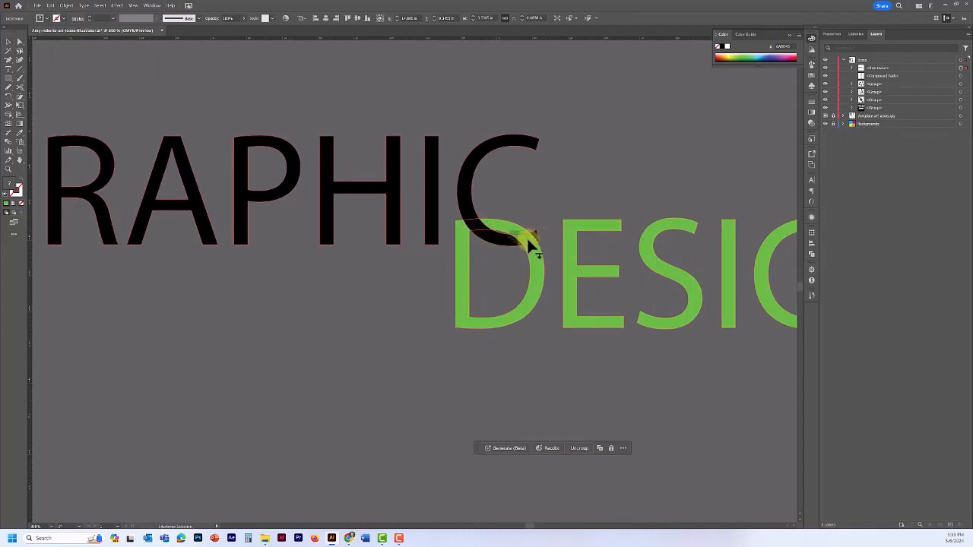
click(8, 42)
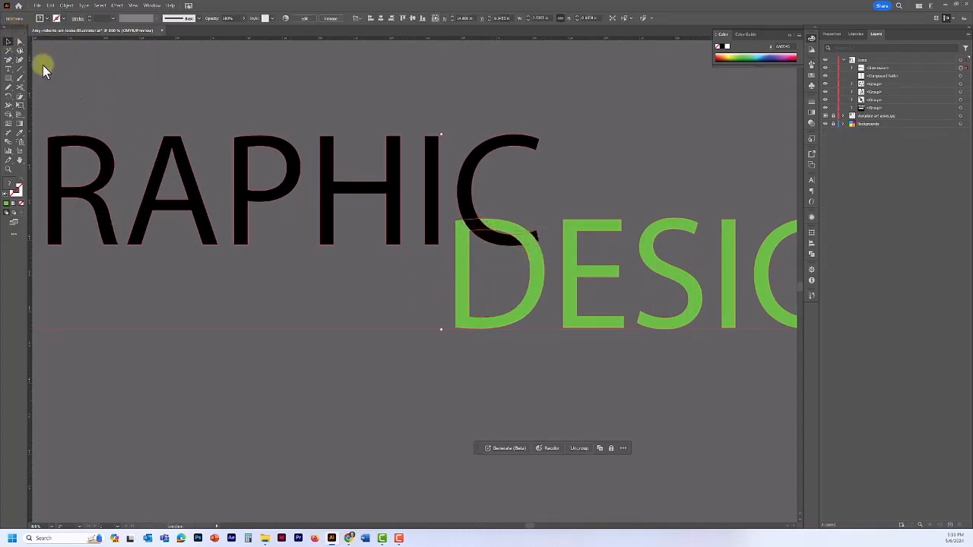
click(458, 388)
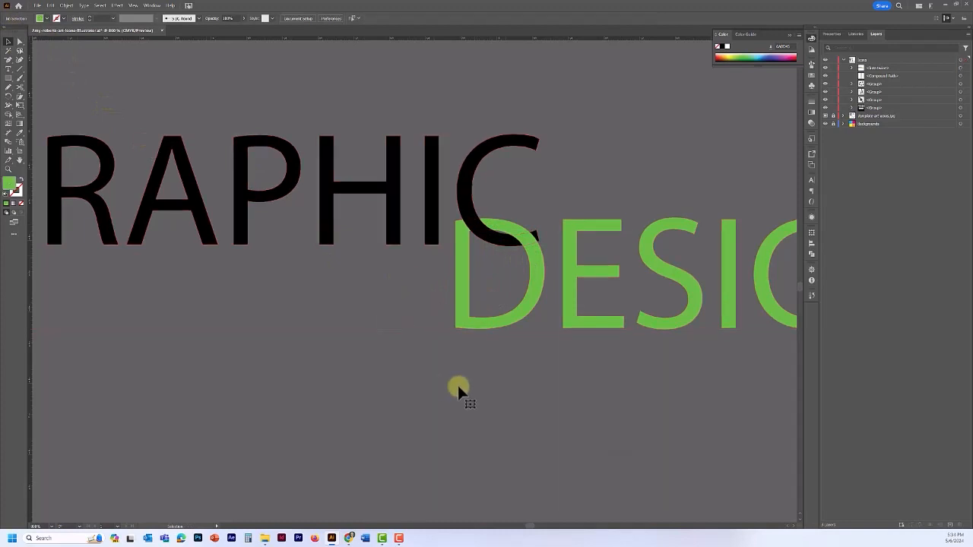
Step: Delete the intertwined GRAPHIC DESIGN lettering beside the artboard
scroll(458, 381, down, 4)
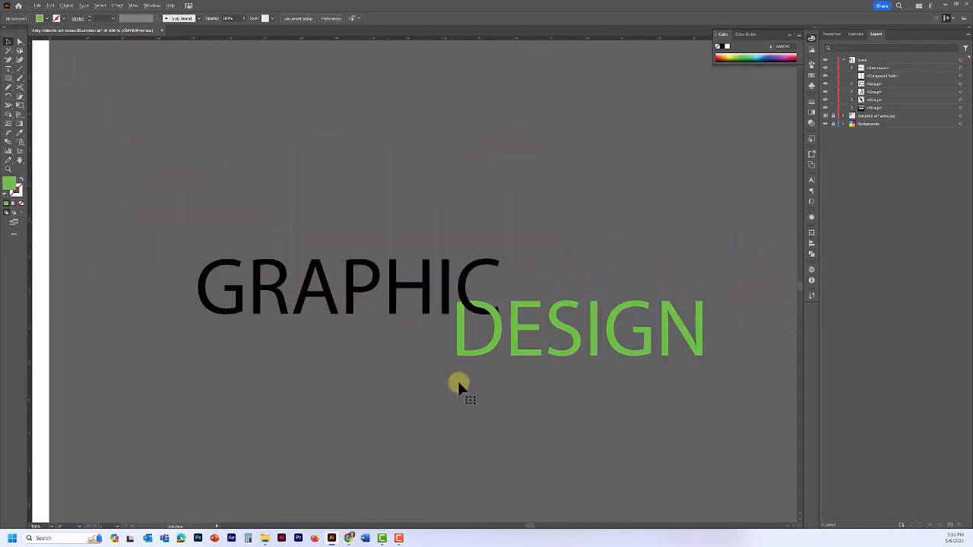
drag(347, 305, 572, 389)
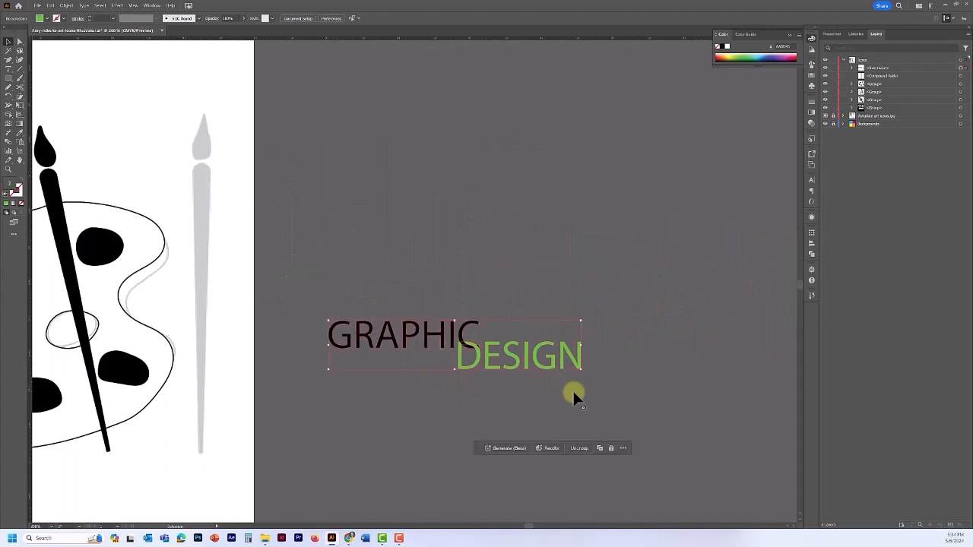
key(Delete)
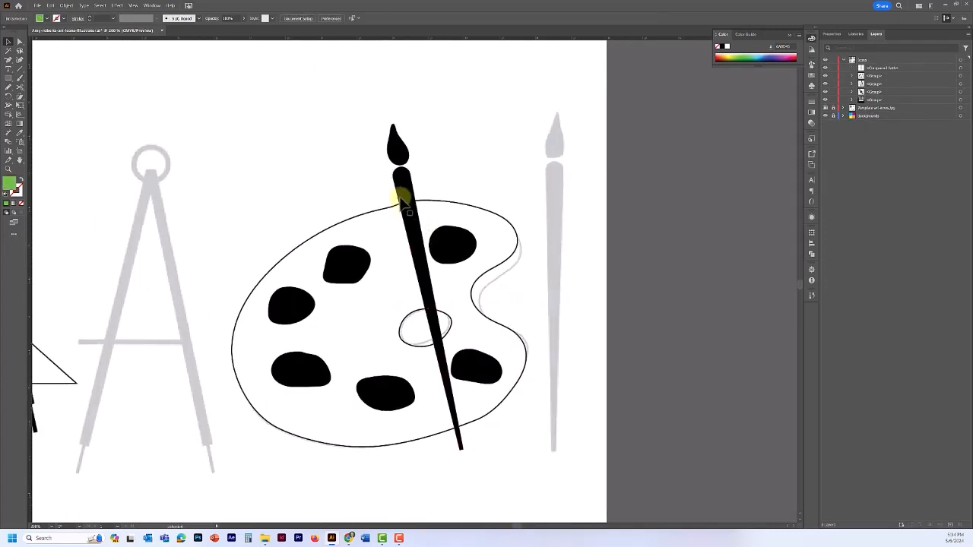
Step: Intertwine the paintbrush with the palette so the handle passes behind the palette between the thumb hole and the lower edge
click(401, 197)
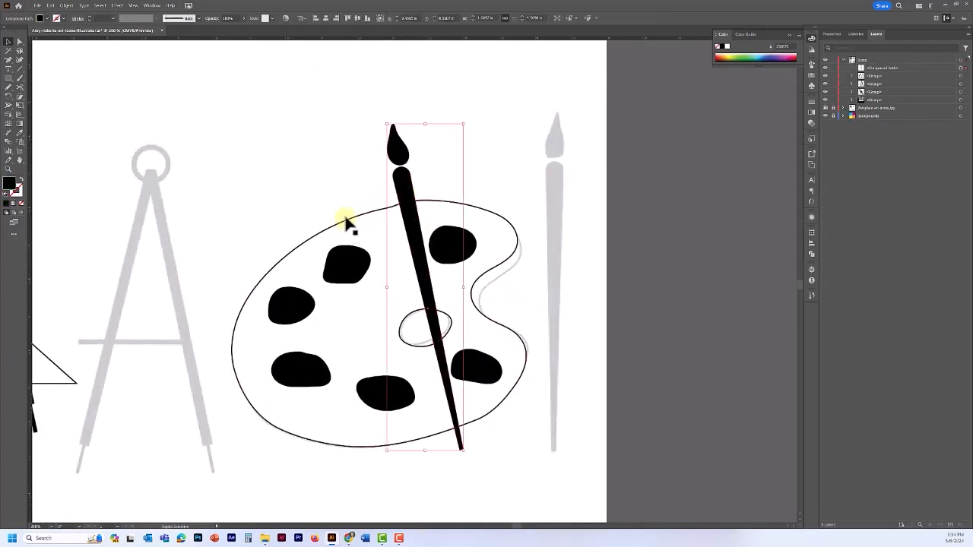
shift+click(346, 223)
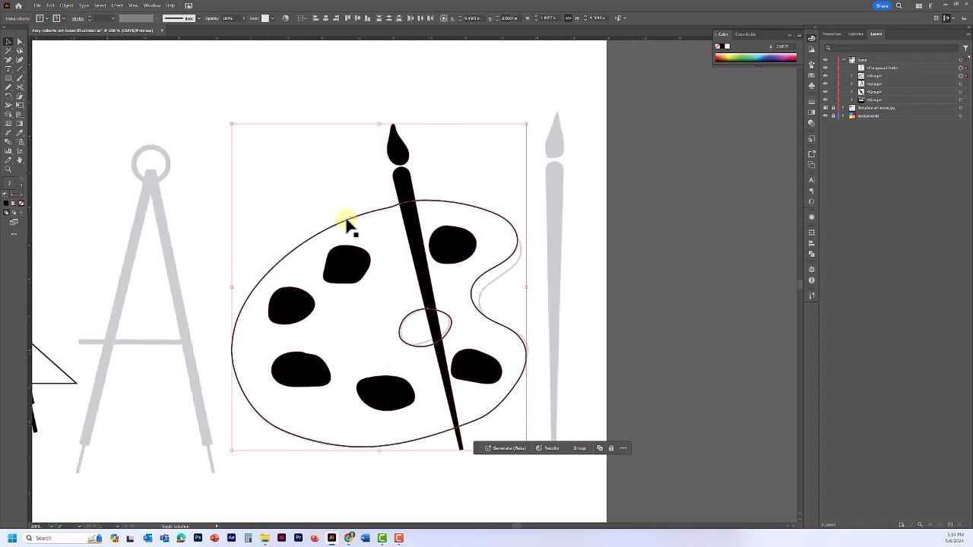
click(67, 6)
mouse_move(153, 211)
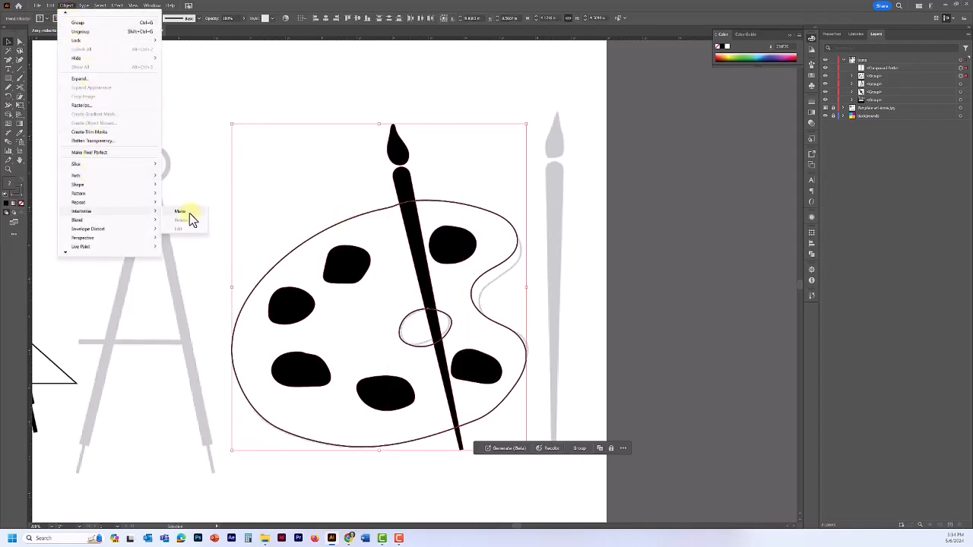
click(189, 215)
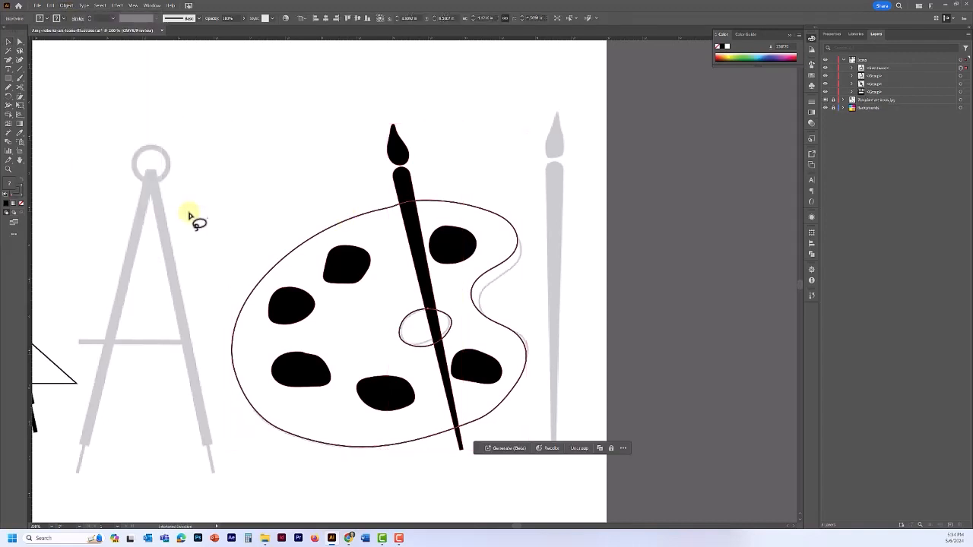
click(453, 378)
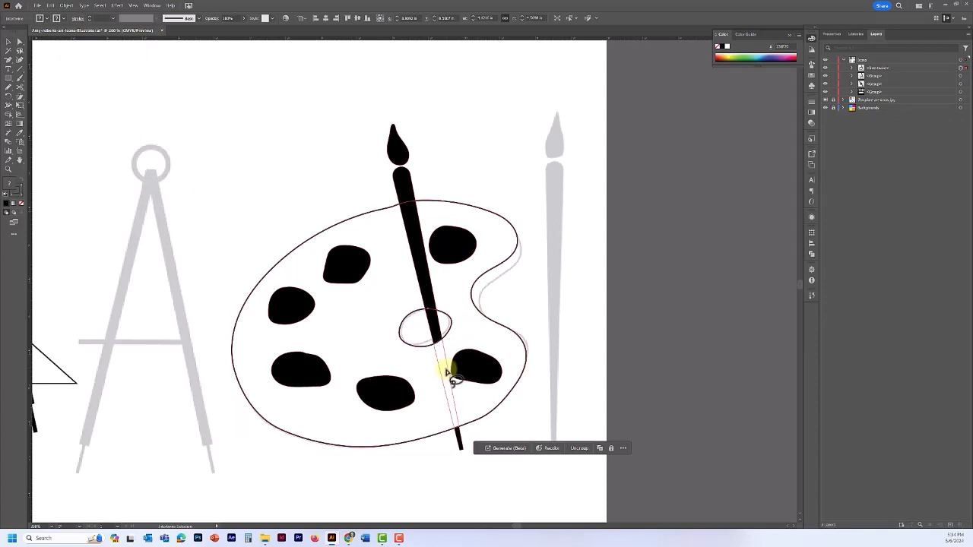
click(620, 226)
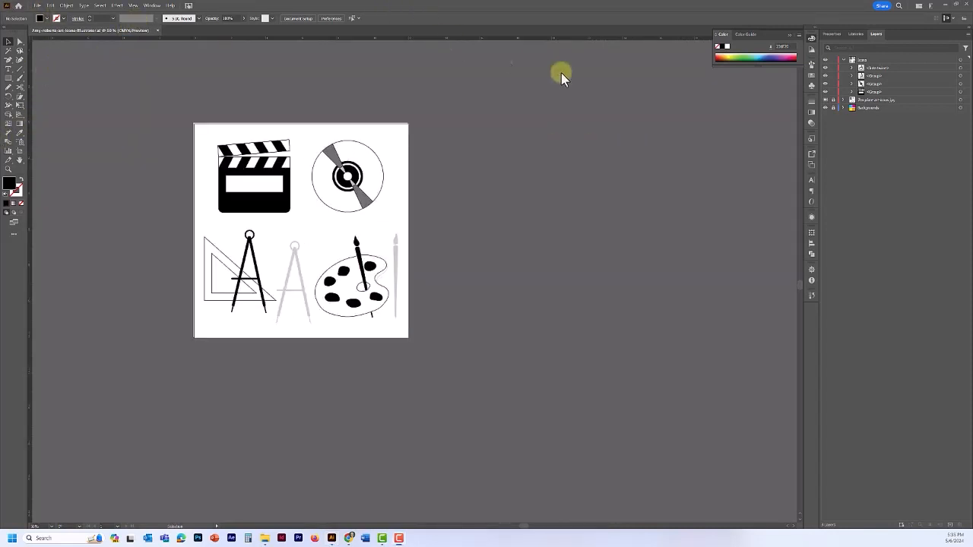
Step: Delete the grey art-icon template layer
click(871, 100)
click(960, 525)
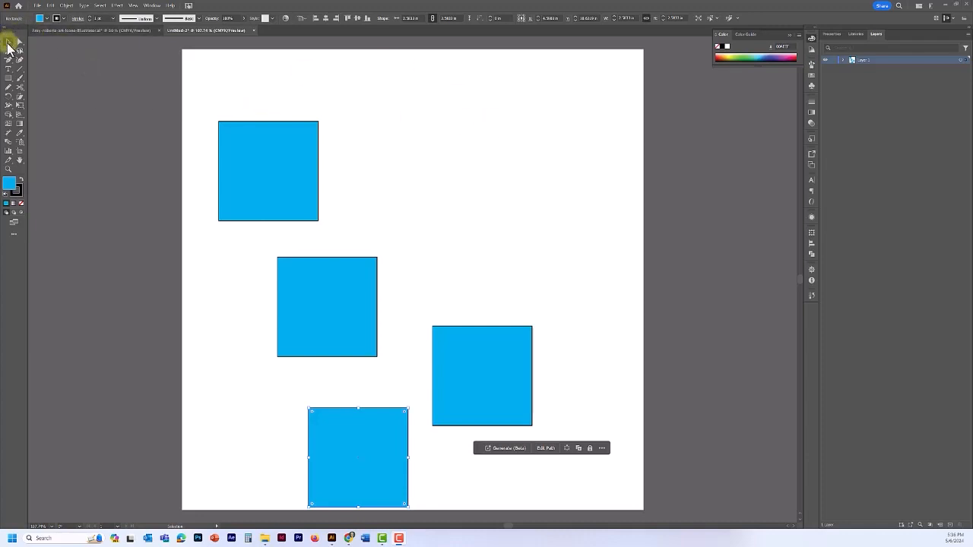
Step: Select all four blue squares in the untitled document and show the full alignment options
drag(195, 98, 546, 430)
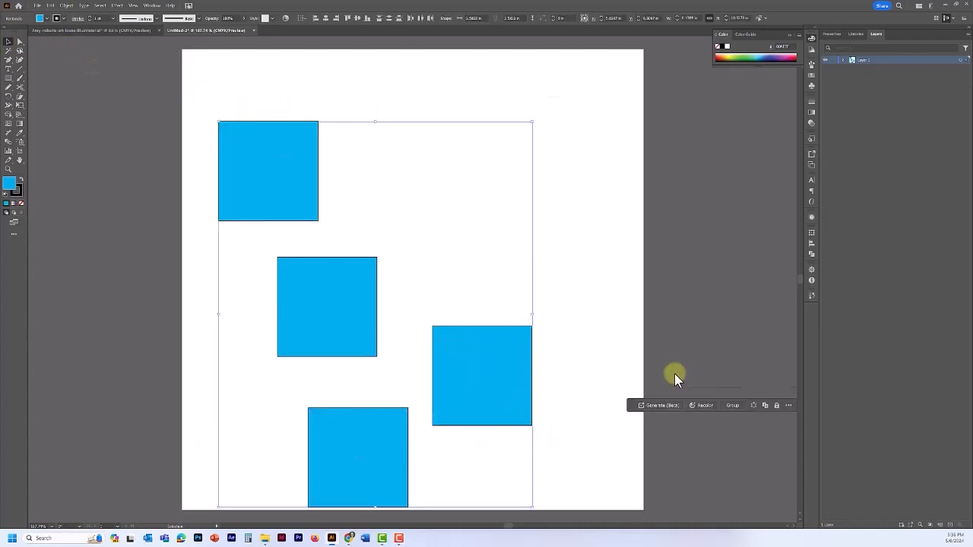
click(838, 33)
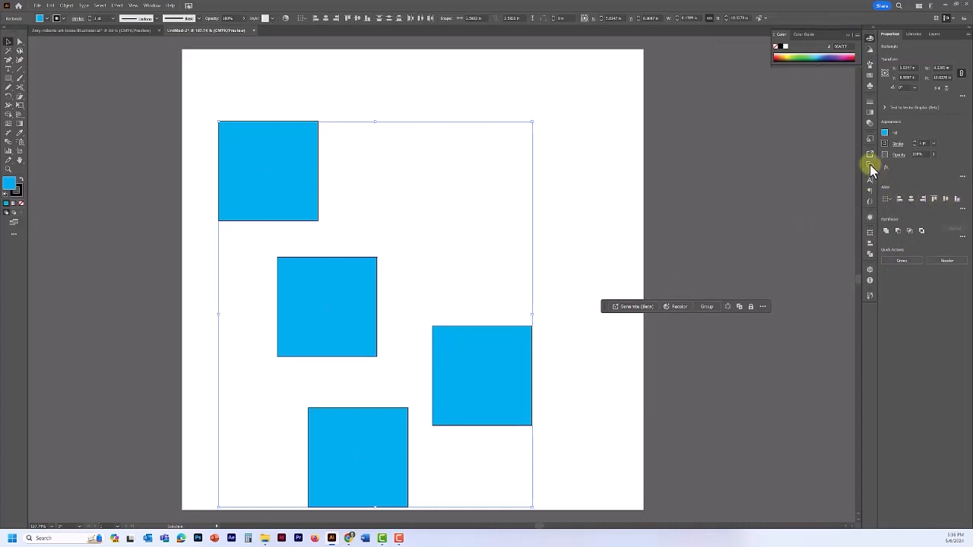
click(870, 245)
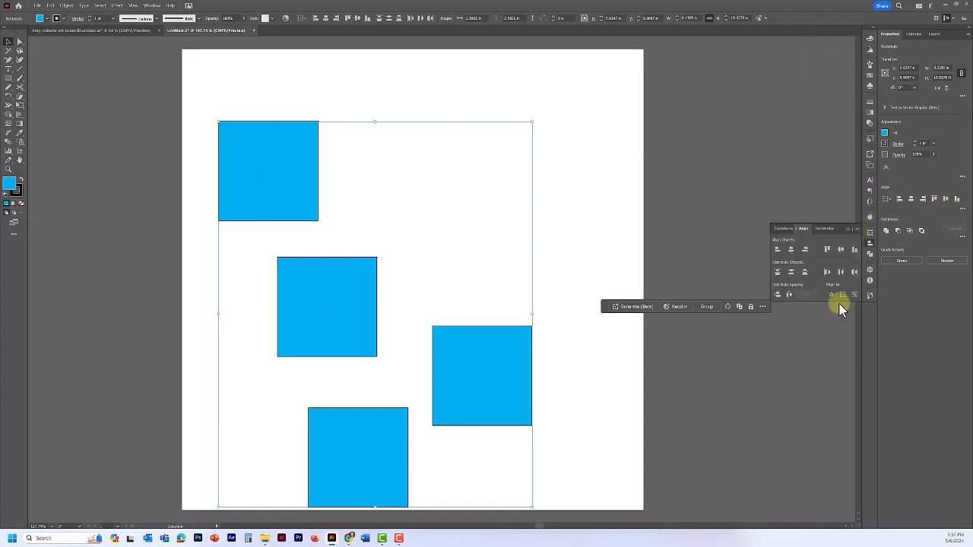
Step: Try centring the four squares horizontally relative to the selection, and undo it
click(791, 251)
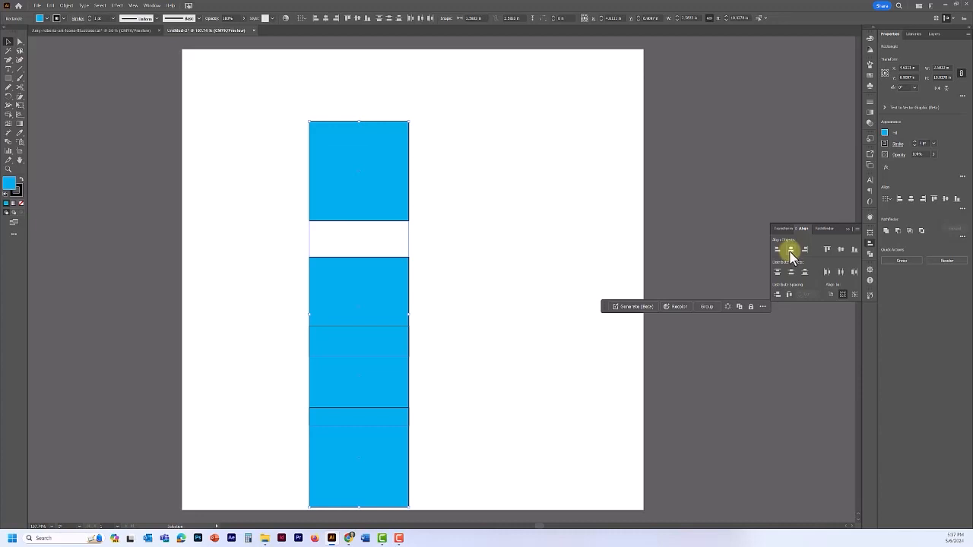
key(ctrl+z)
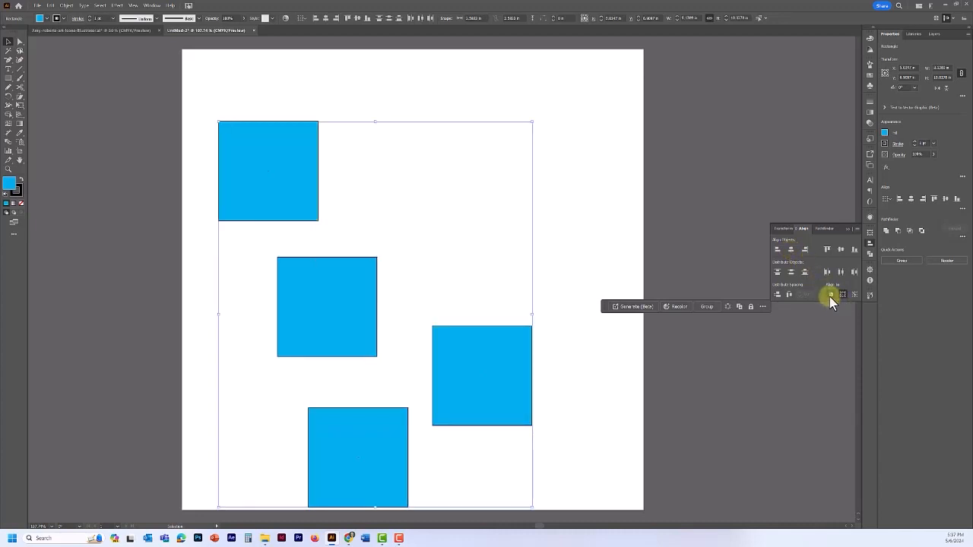
Step: Try centring the four squares horizontally and vertically relative to the artboard, and undo both alignments
click(831, 296)
click(792, 252)
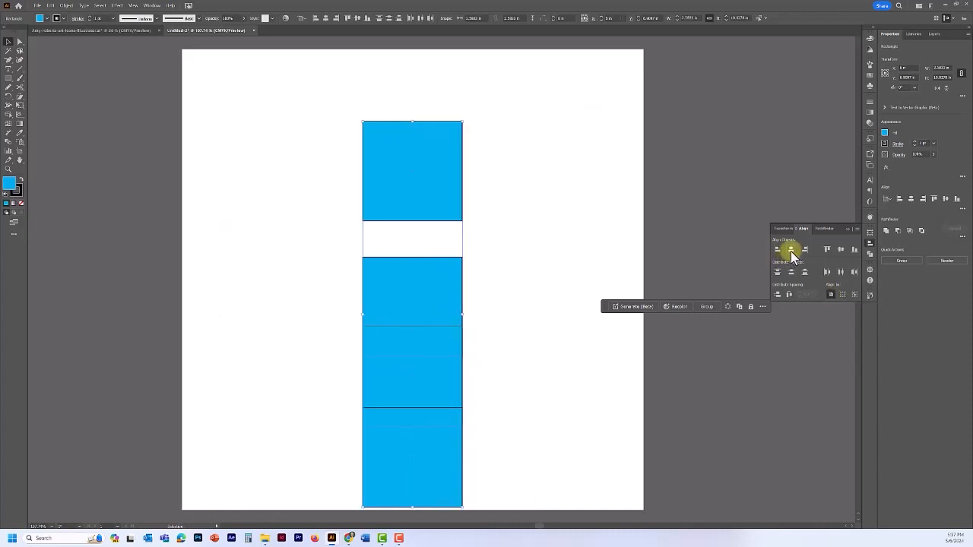
click(840, 251)
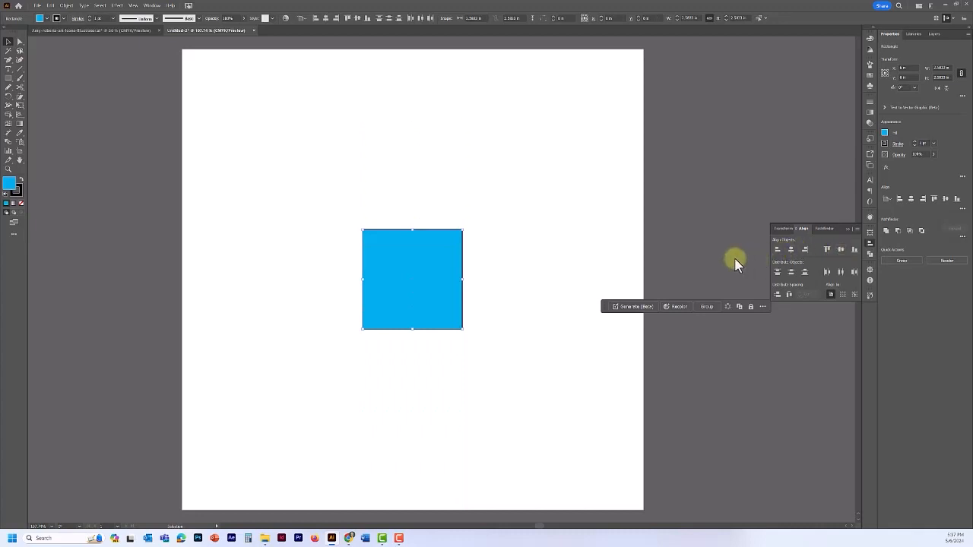
key(ctrl+z)
key(ctrl+z)
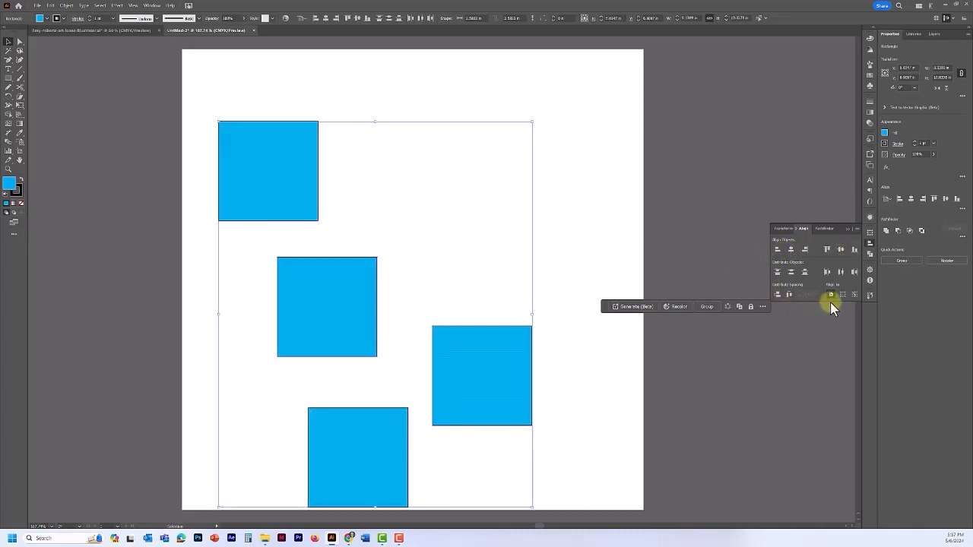
Step: Switch alignment back to the selection and vertically centre the four squares in one row
click(841, 295)
click(840, 251)
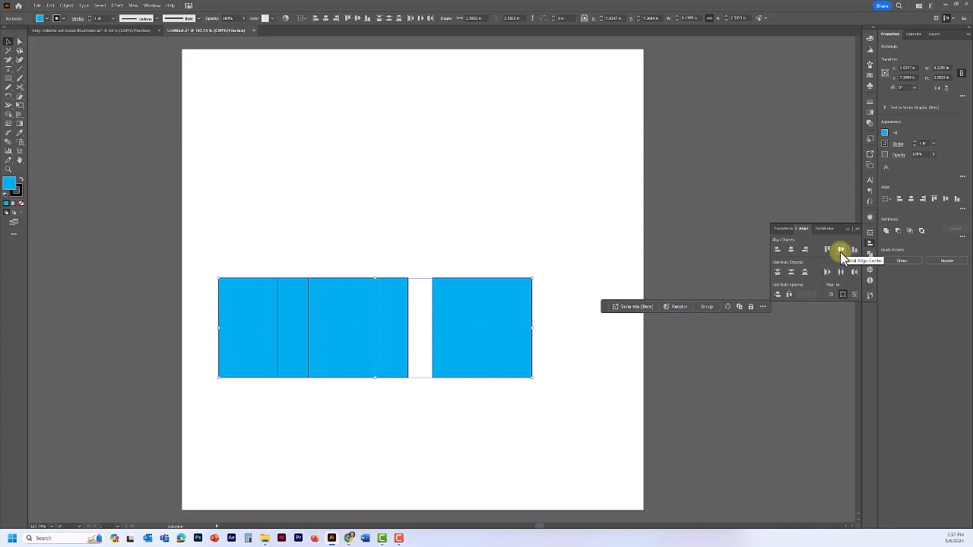
Step: Undo the vertical alignment of the four squares, then fill all four squares with red and keep them selected
key(ctrl+z)
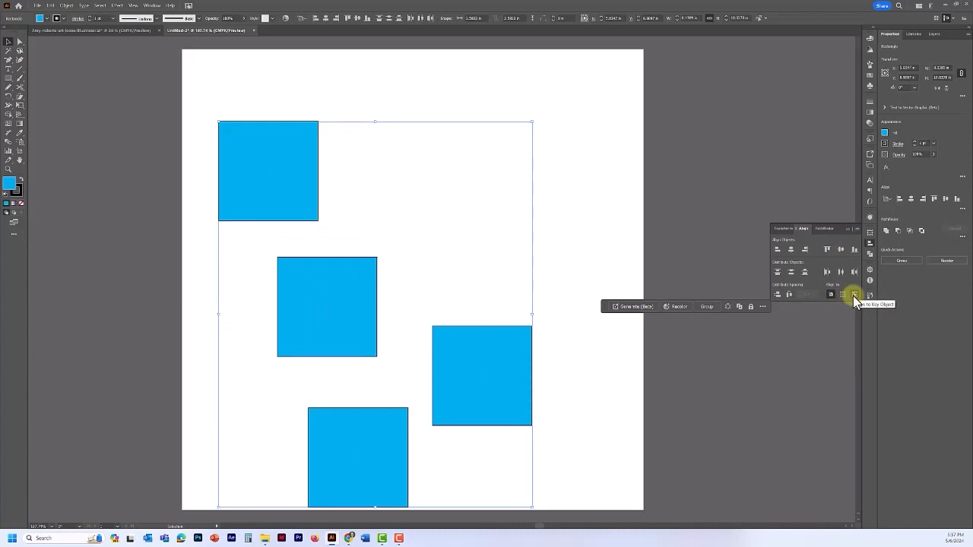
click(853, 296)
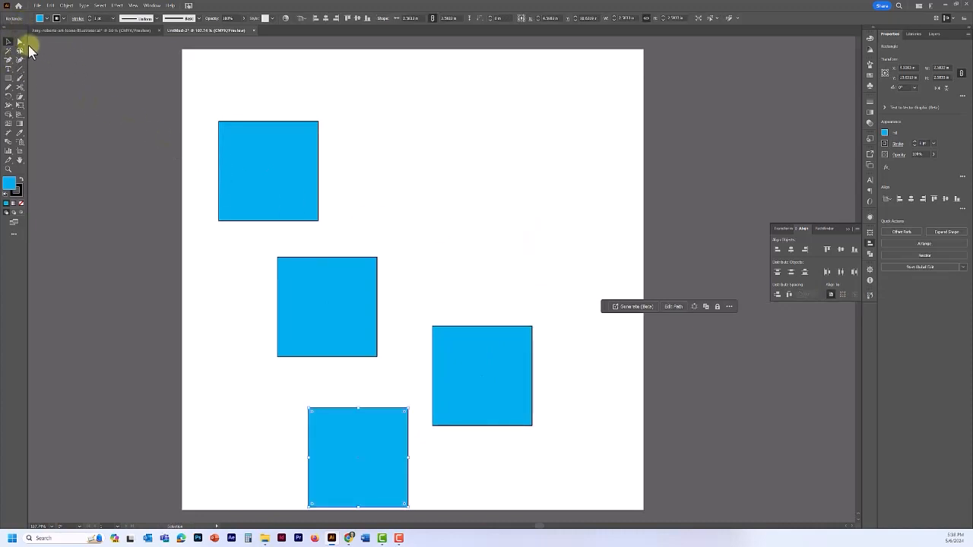
drag(616, 467, 581, 464)
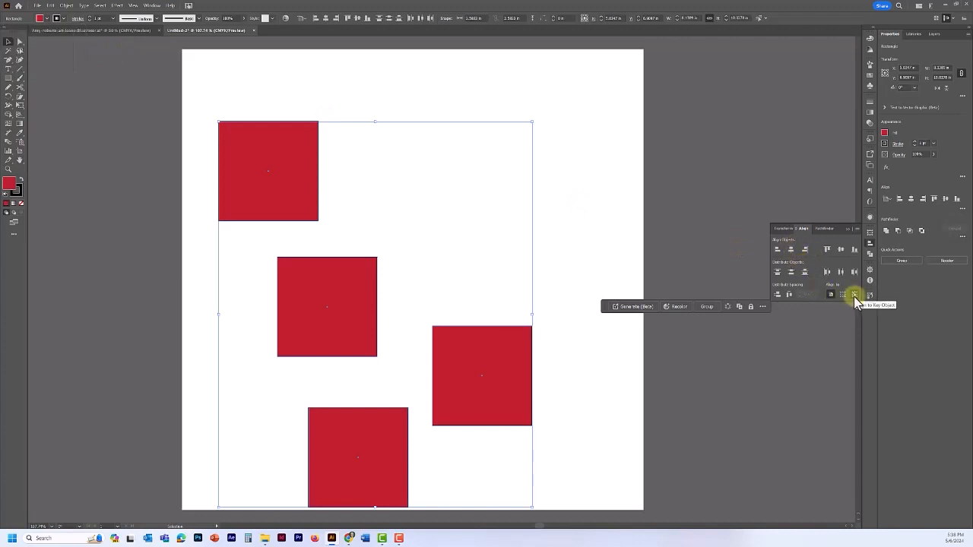
Step: Try centring the four squares horizontally with the second square from the top as key object, and undo it
click(855, 296)
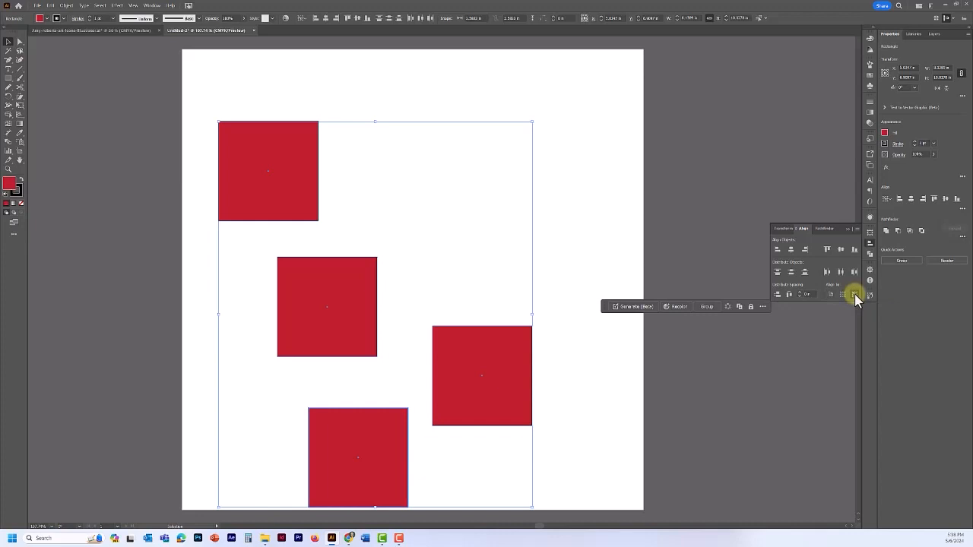
click(349, 309)
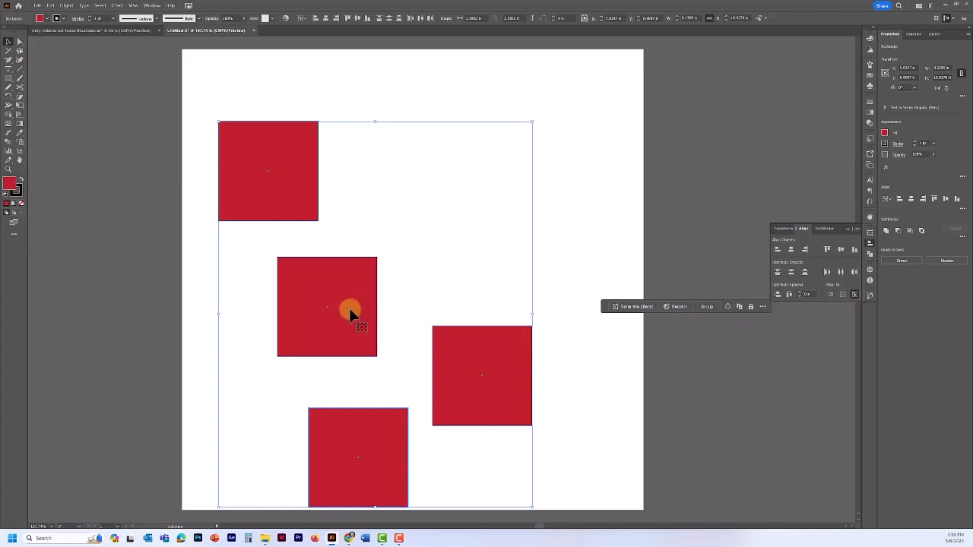
click(325, 260)
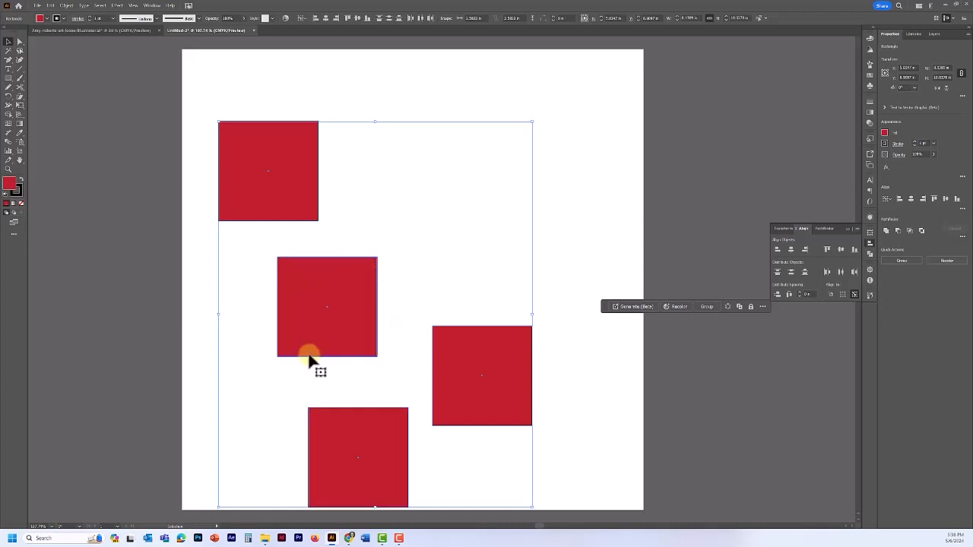
click(792, 250)
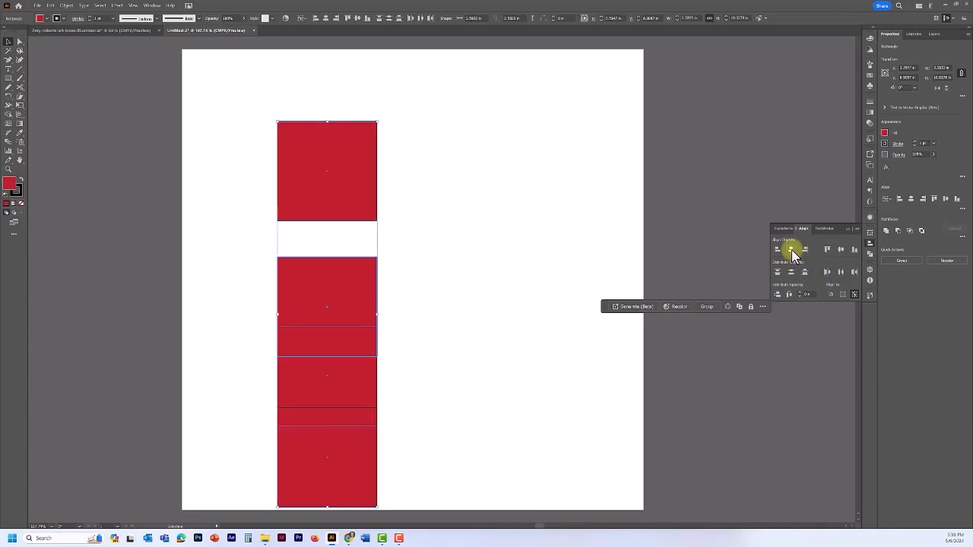
key(ctrl+z)
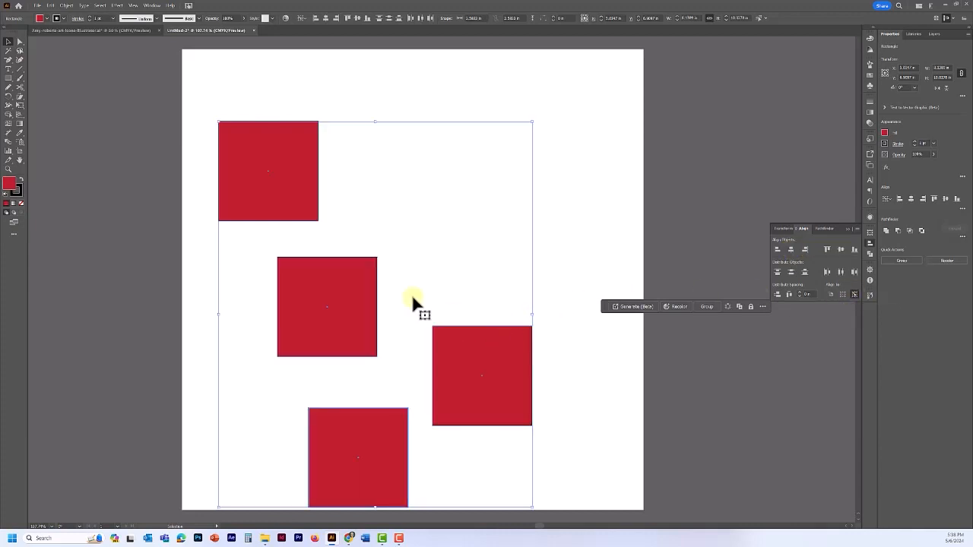
Step: Try centring the four squares horizontally with the topmost square as key object, and undo it
click(283, 129)
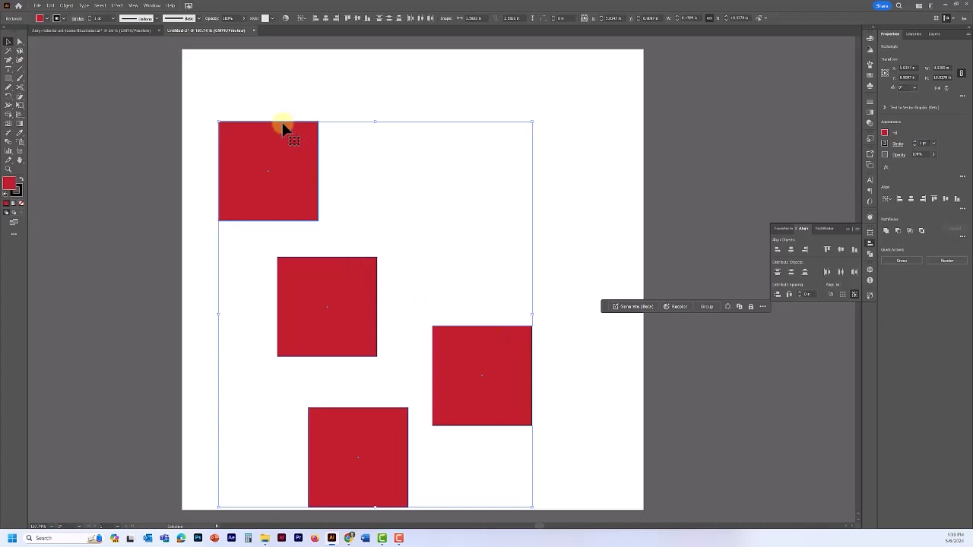
click(790, 252)
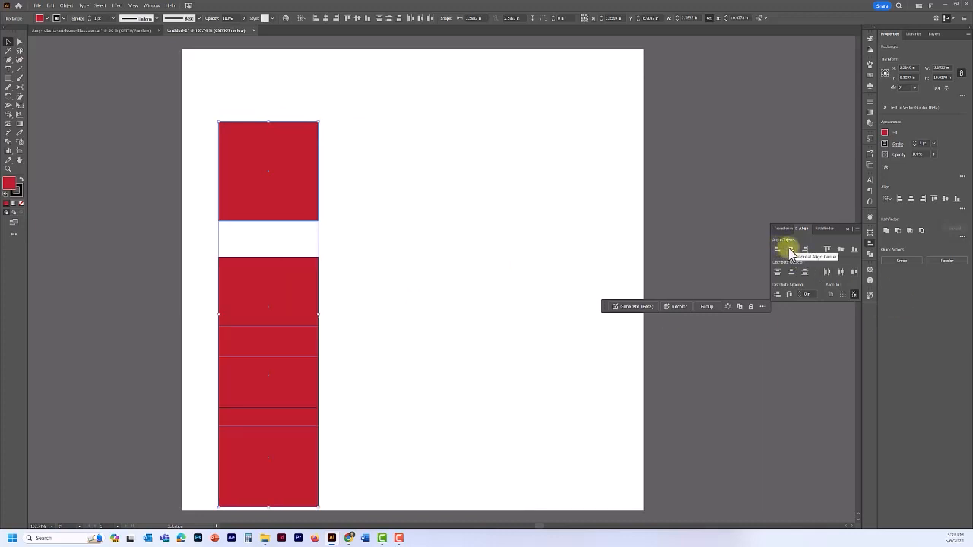
key(ctrl+z)
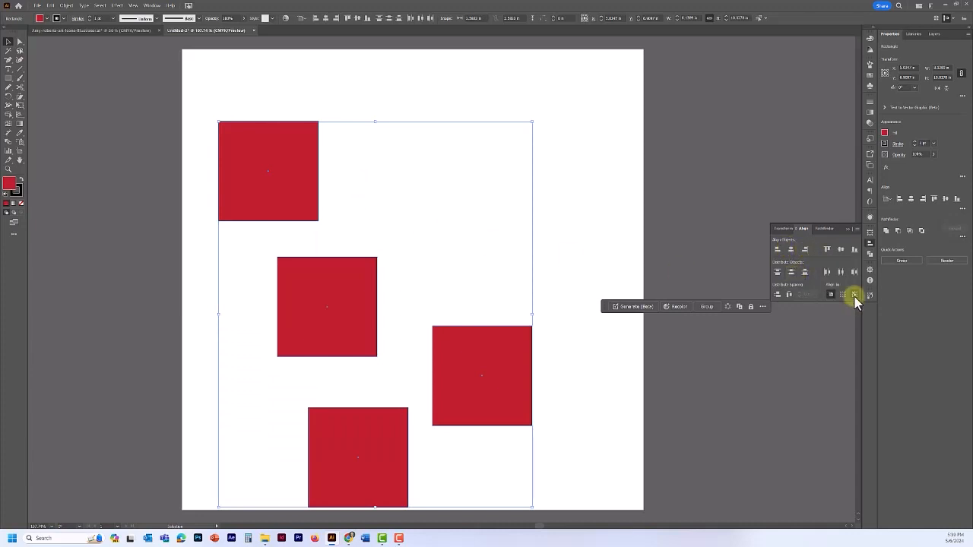
Step: Distribute the four squares' centres vertically and horizontally across the artboard, and align them vertically centred in one row
click(856, 297)
click(844, 279)
key(ctrl+z)
click(790, 272)
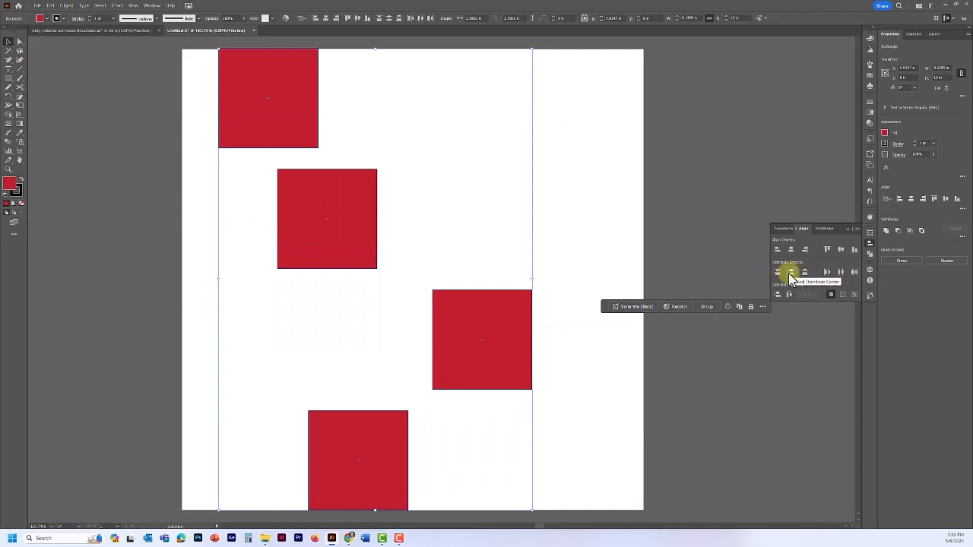
click(841, 274)
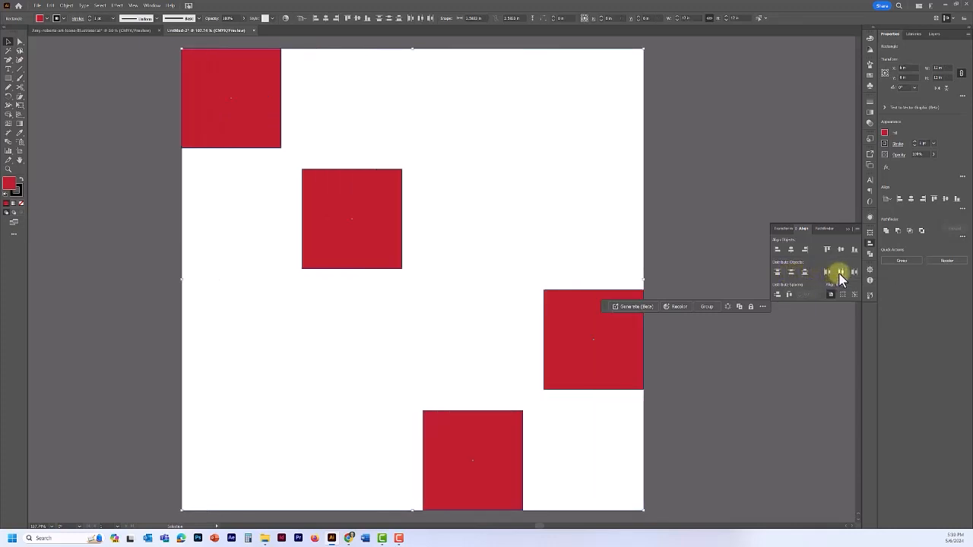
click(841, 251)
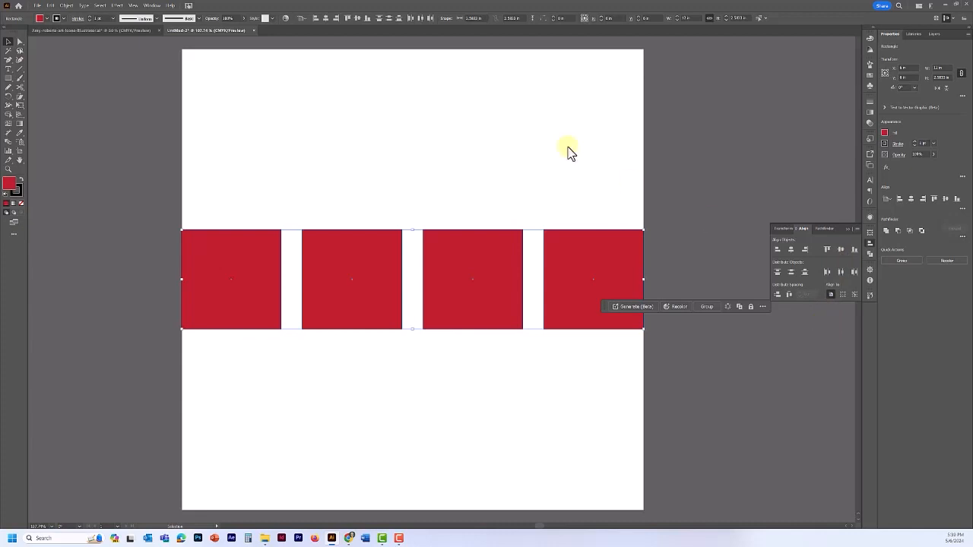
Step: In the art icons document, unlock the Backgrounds layer and select the cyan rectangle together with the clapperboard group
click(109, 31)
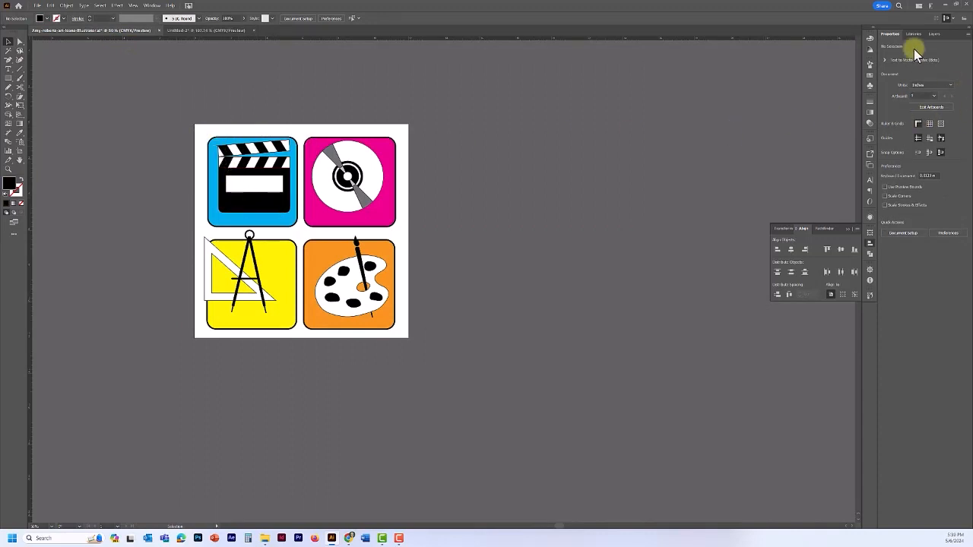
click(934, 34)
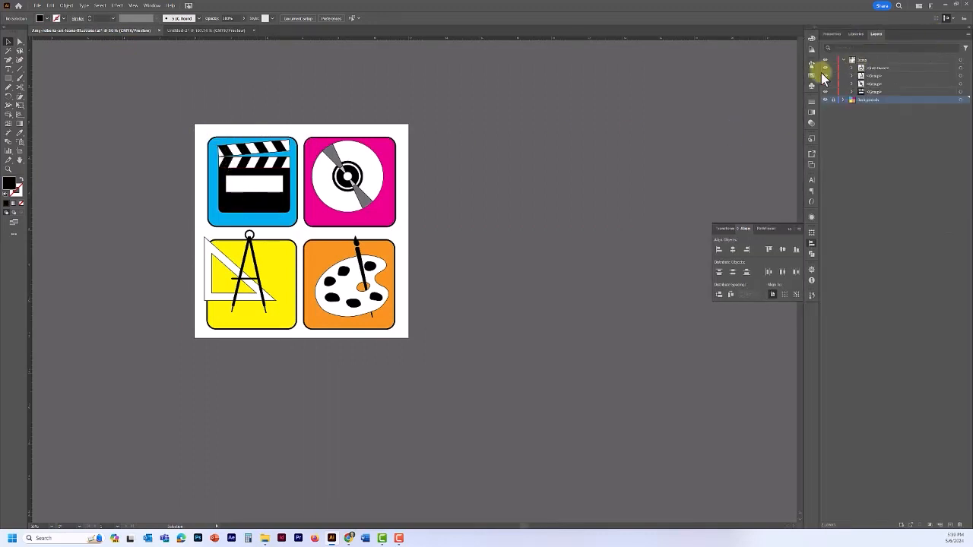
click(843, 100)
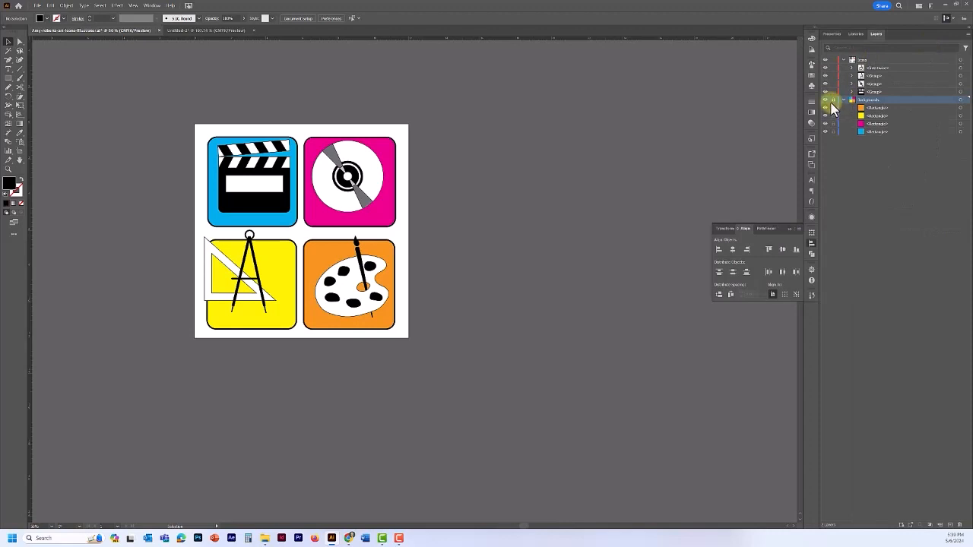
click(903, 132)
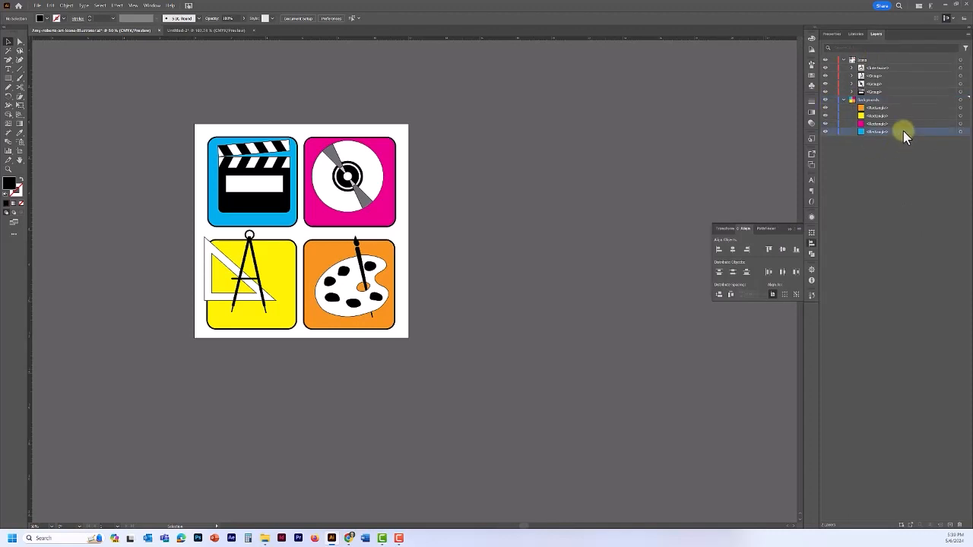
click(961, 132)
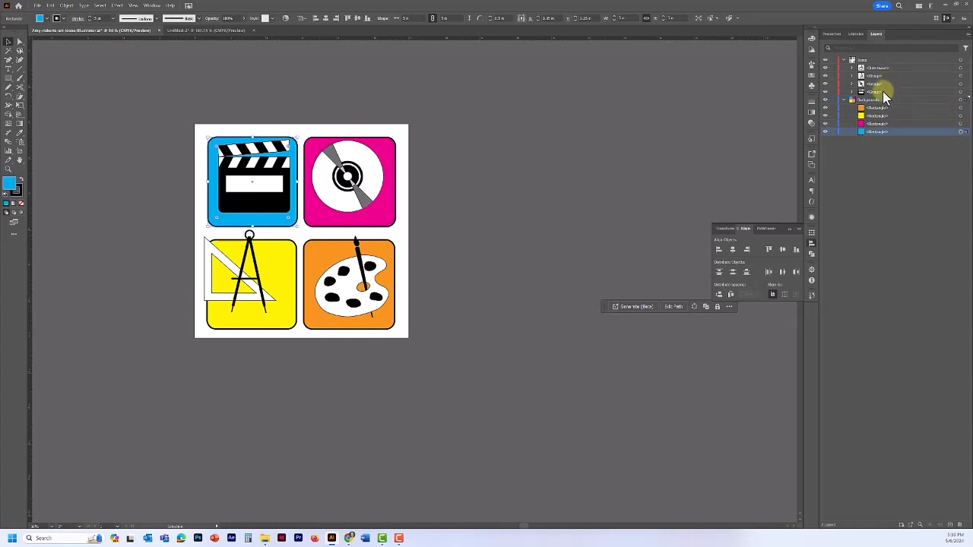
click(961, 92)
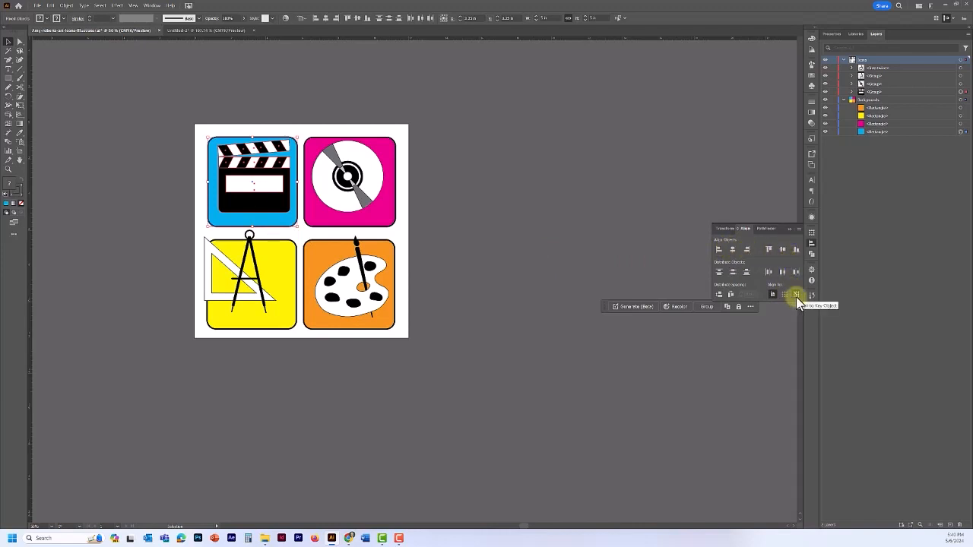
Step: Try centring the clapperboard and its cyan rectangle horizontally and vertically on the artboard, and undo both alignments
click(733, 251)
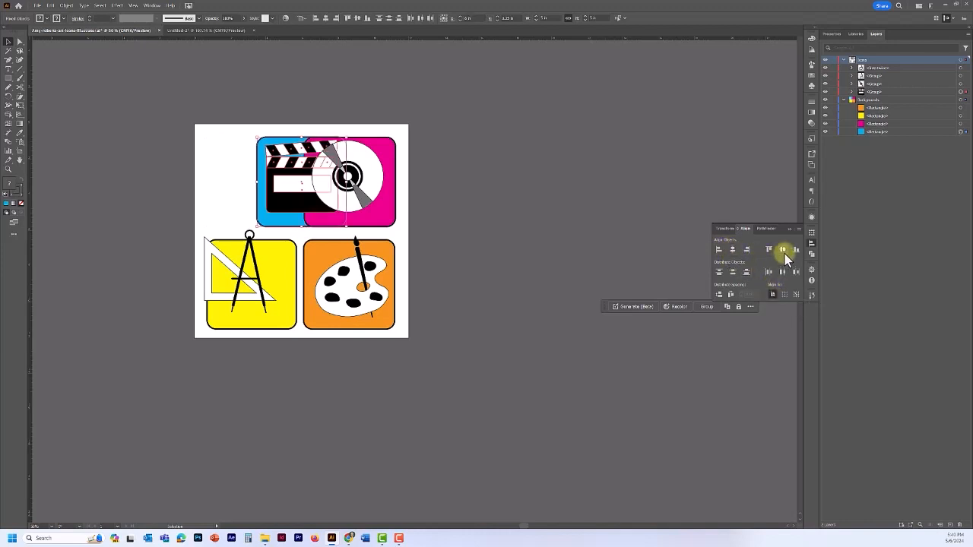
click(783, 251)
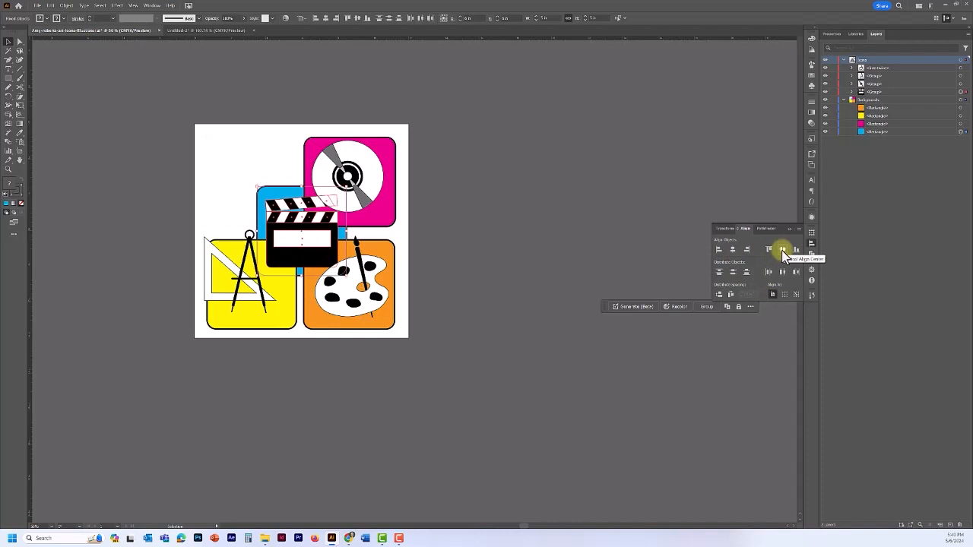
key(ctrl+z)
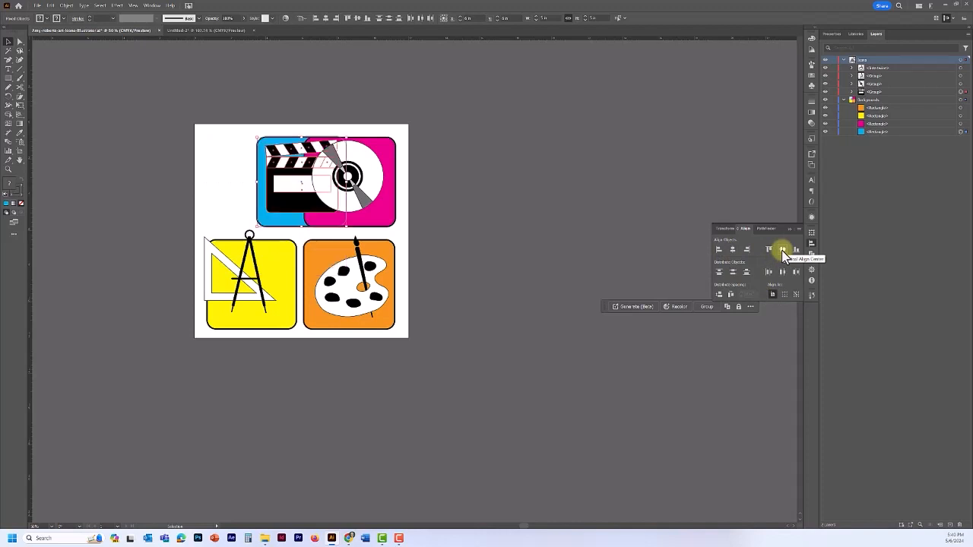
key(ctrl+z)
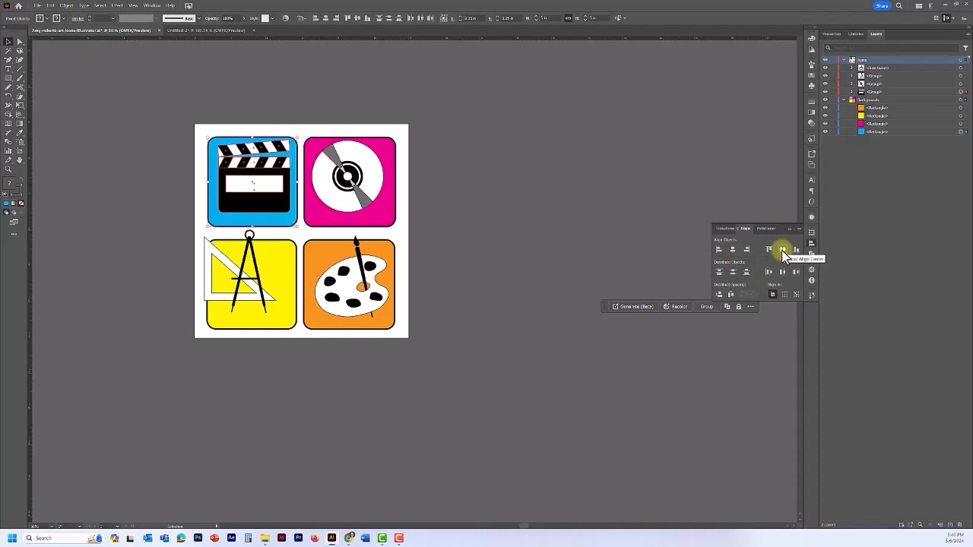
Step: Centre the clapperboard horizontally and vertically on the cyan rectangle, using the rectangle as key object
click(796, 294)
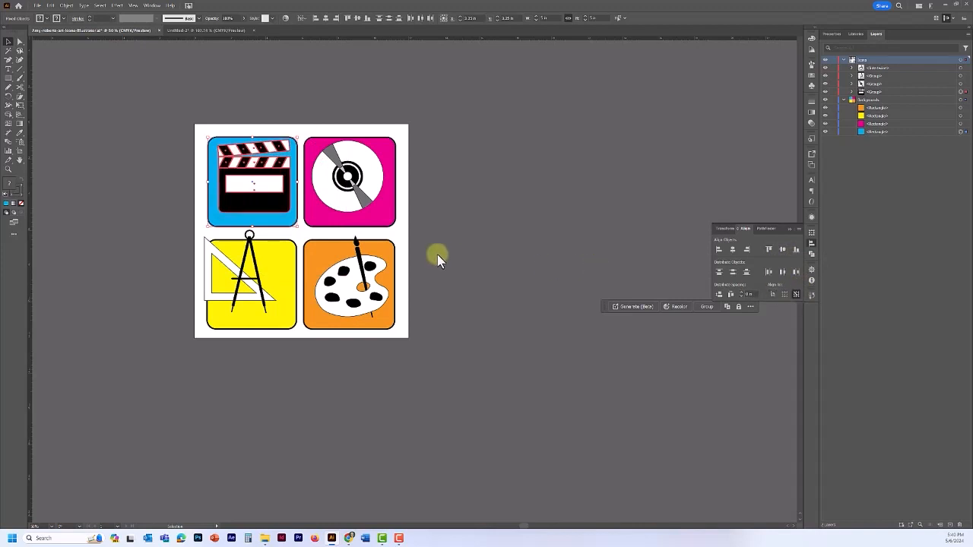
click(209, 147)
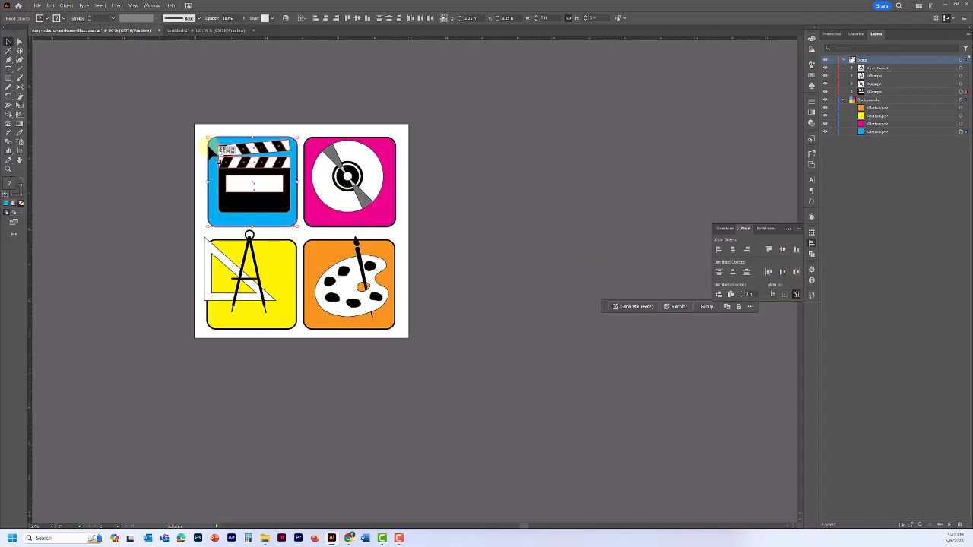
click(733, 251)
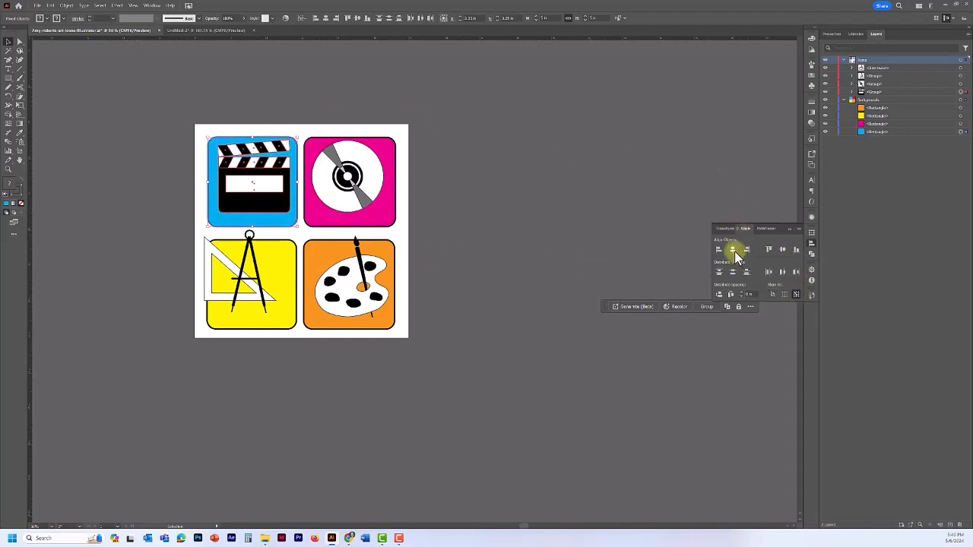
click(770, 251)
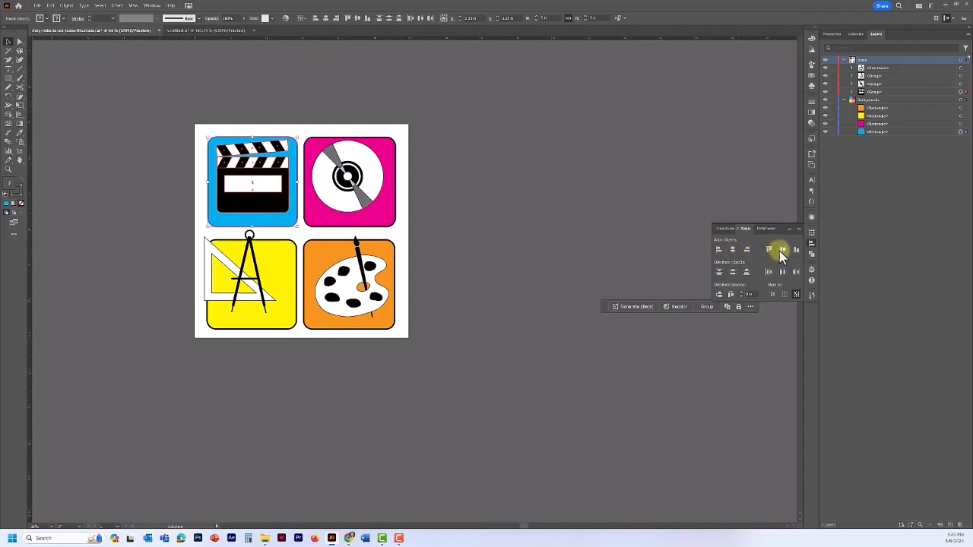
click(780, 251)
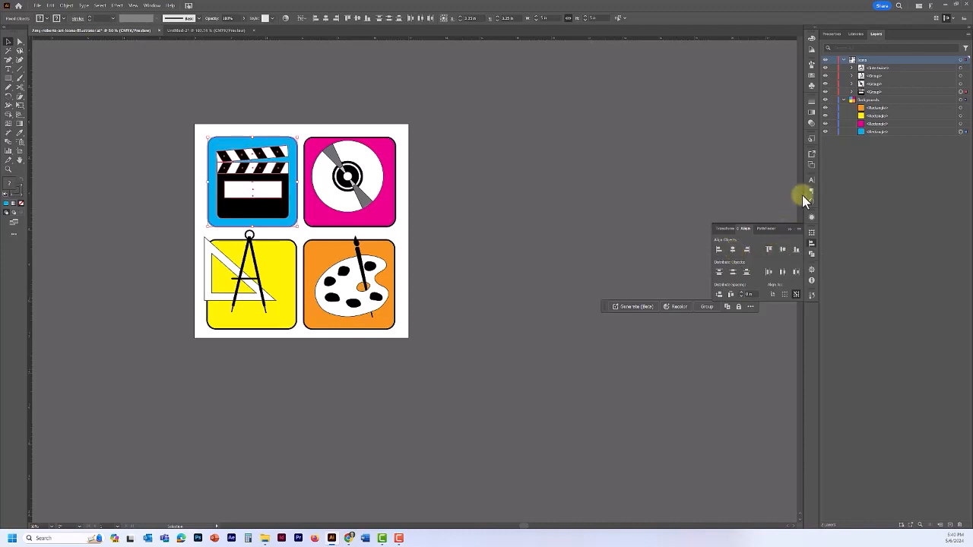
Step: Select the magenta rectangle and the disc group, and centre the disc both ways with the rectangle as key object
click(967, 124)
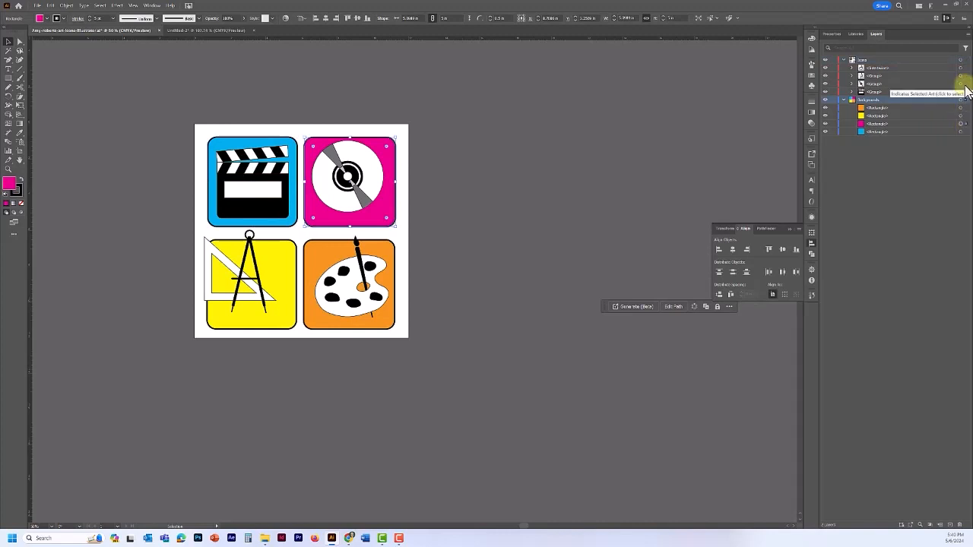
shift+click(961, 83)
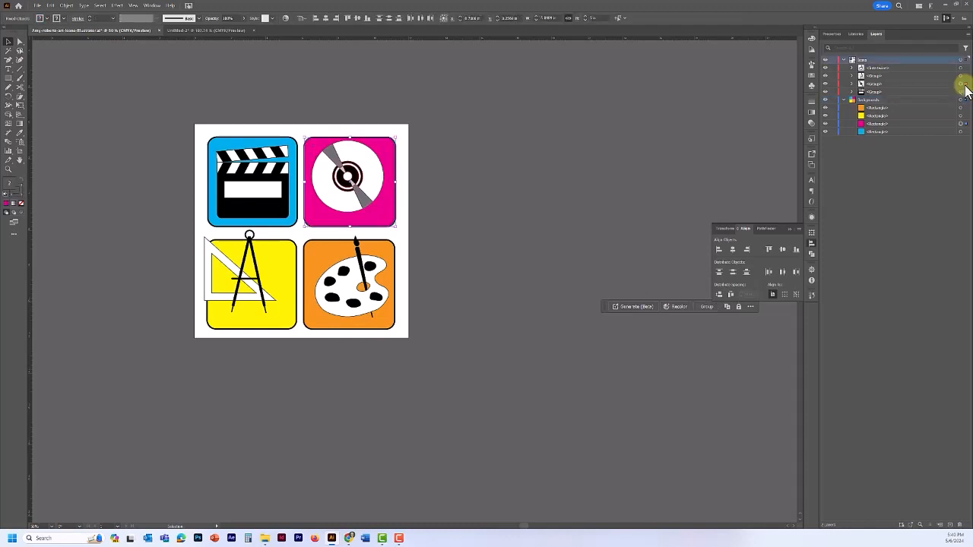
click(796, 293)
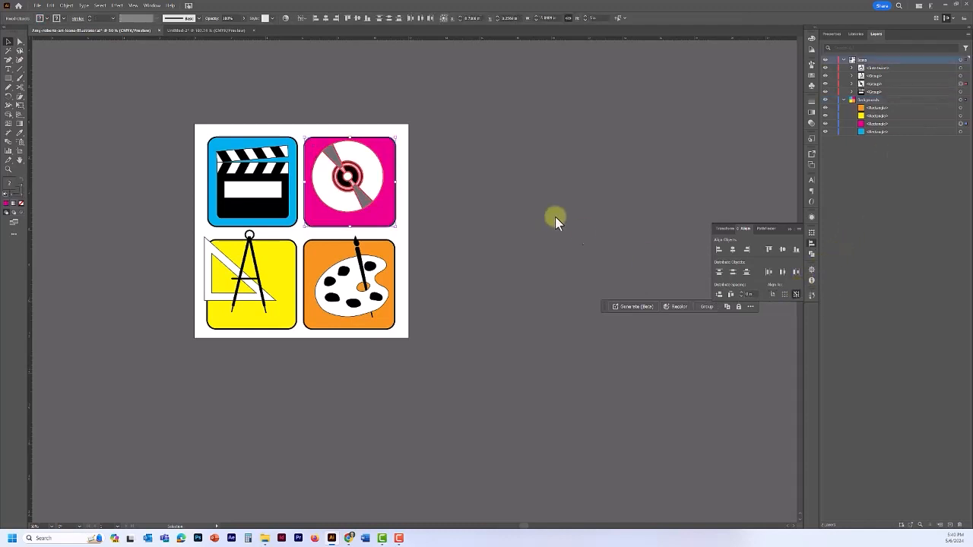
click(391, 144)
click(782, 249)
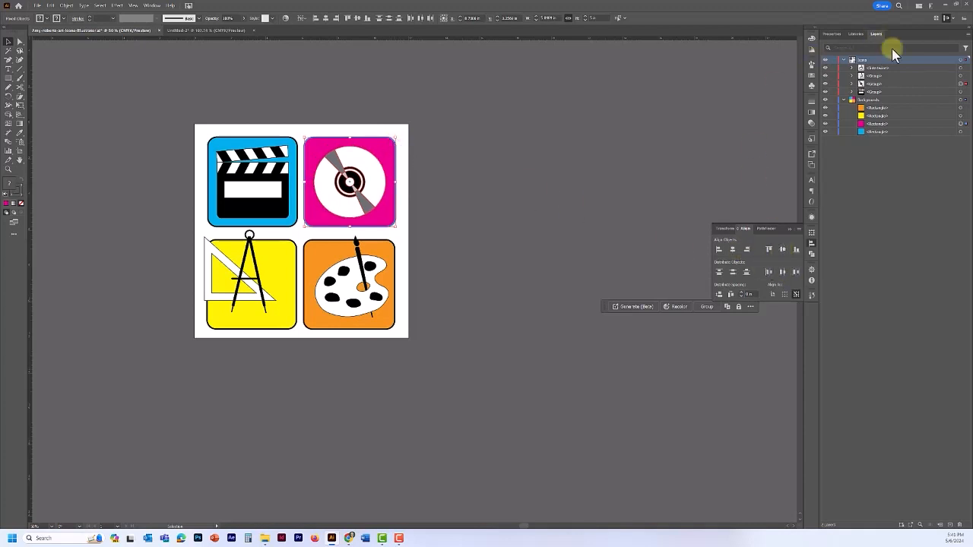
Step: Centre the compass and set square group on the yellow rectangle and the palette on the orange one, using each rectangle as key object
click(919, 116)
click(960, 115)
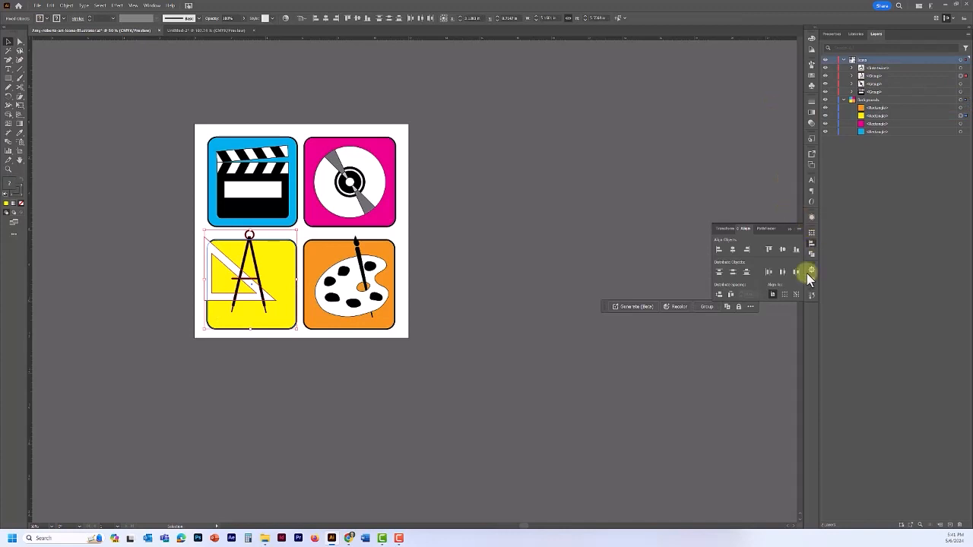
click(797, 295)
click(311, 252)
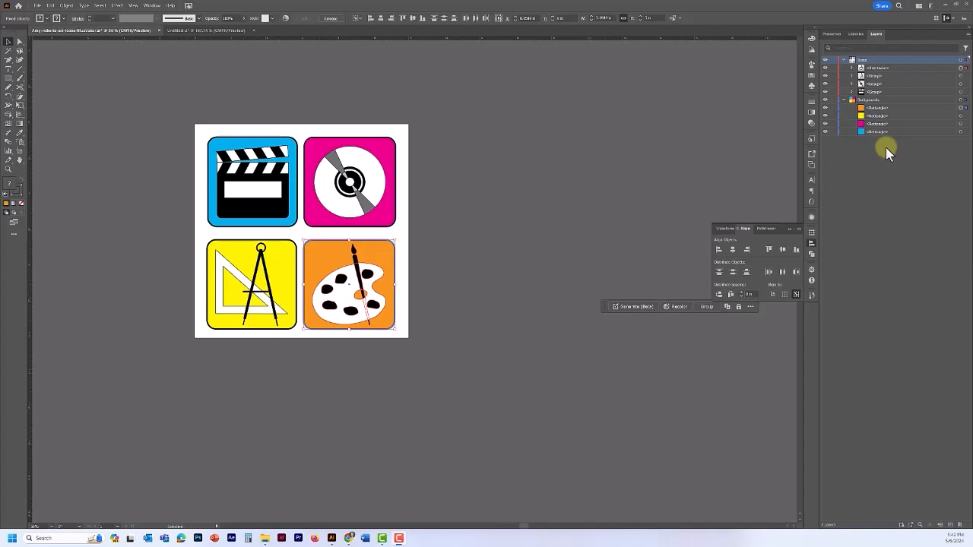
Step: Group the palette and brush with the orange rectangle, and name the group Painting icon
click(431, 276)
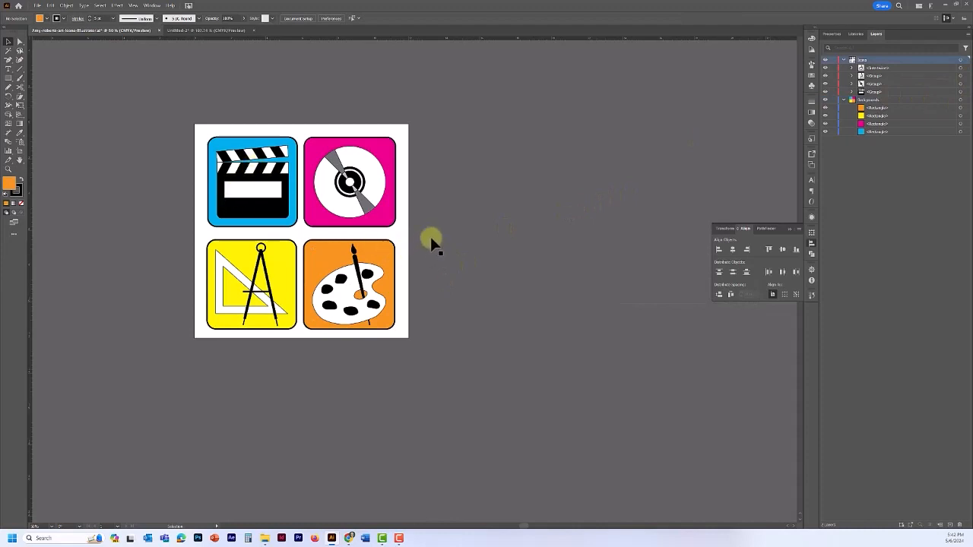
click(306, 335)
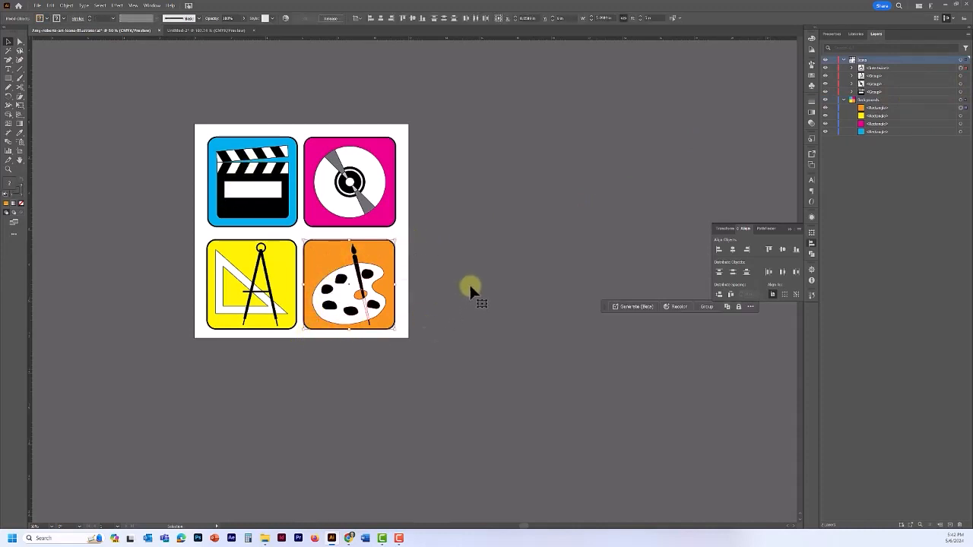
key(ctrl+g)
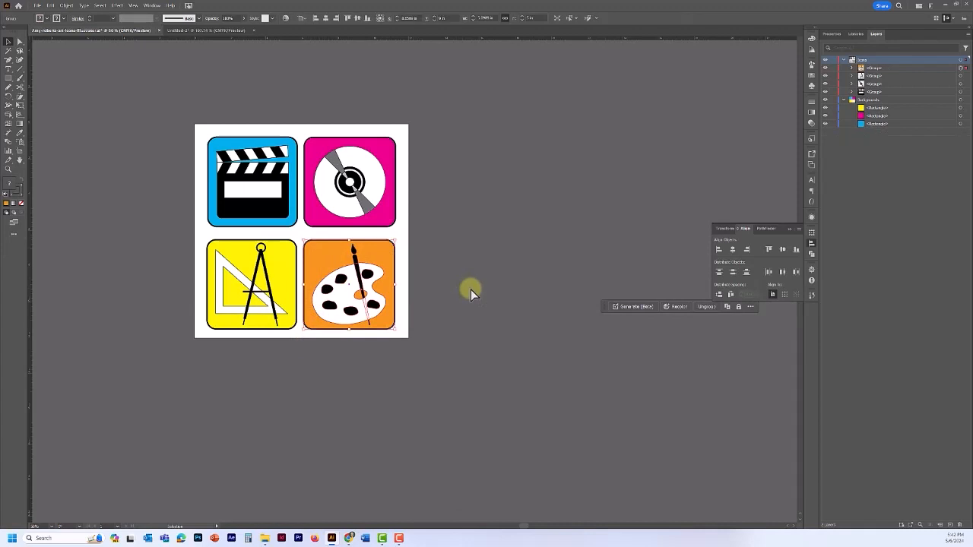
double_click(876, 68)
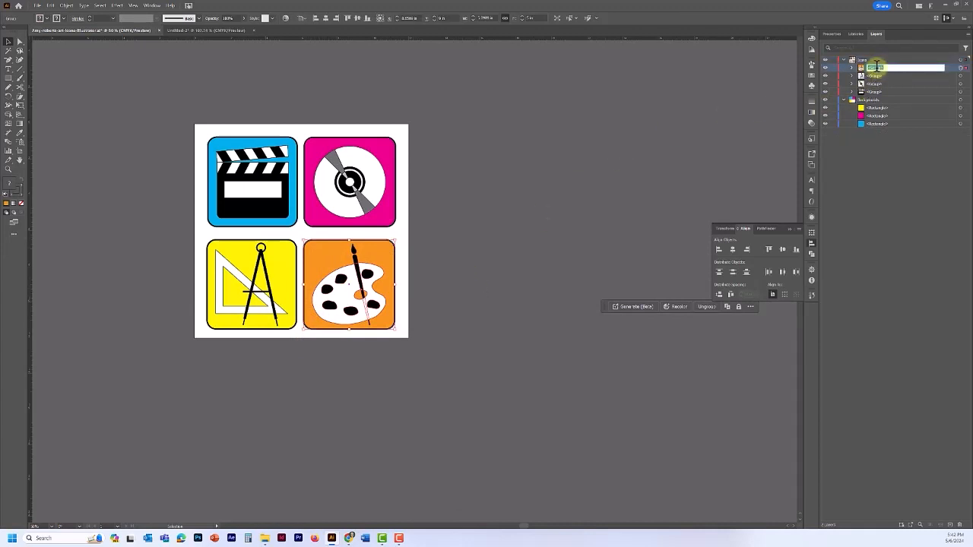
double_click(860, 68)
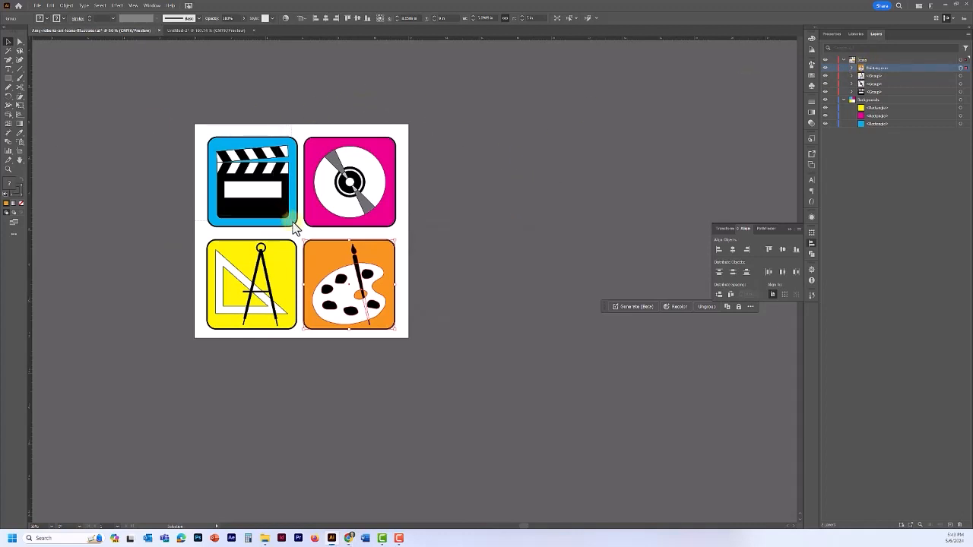
Step: Group each remaining icon with its coloured rectangle: clapperboard as Film icon, compass and set square as Drafting icon, disc as Music icon
drag(293, 222, 300, 230)
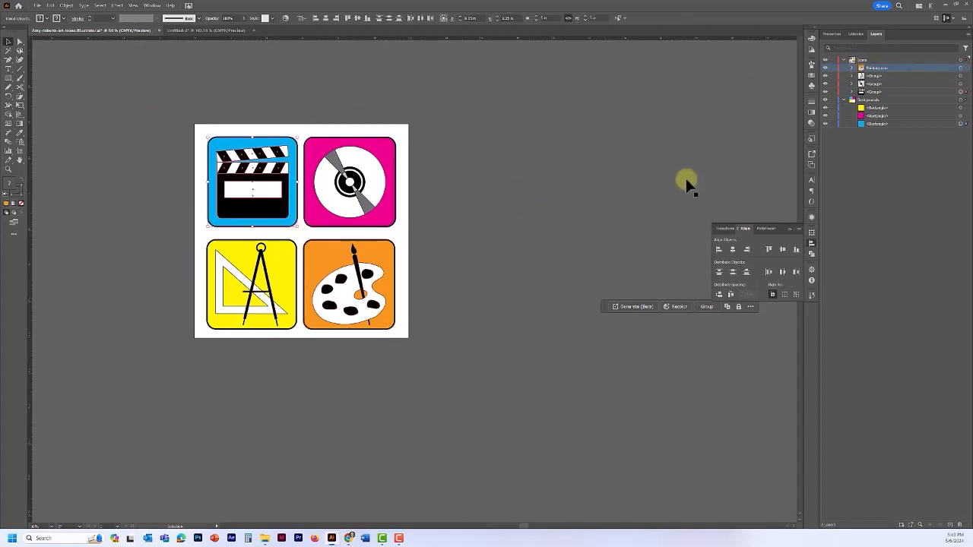
double_click(861, 92)
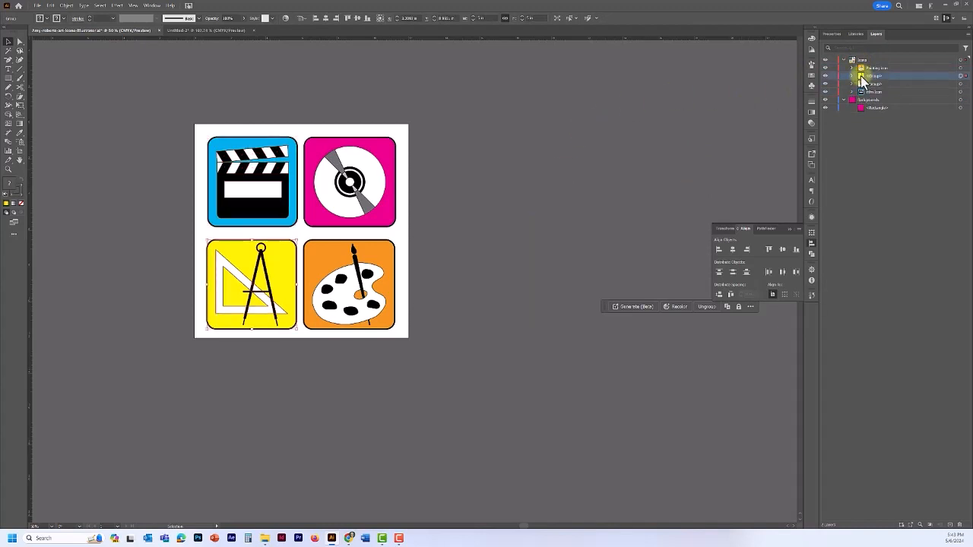
click(860, 82)
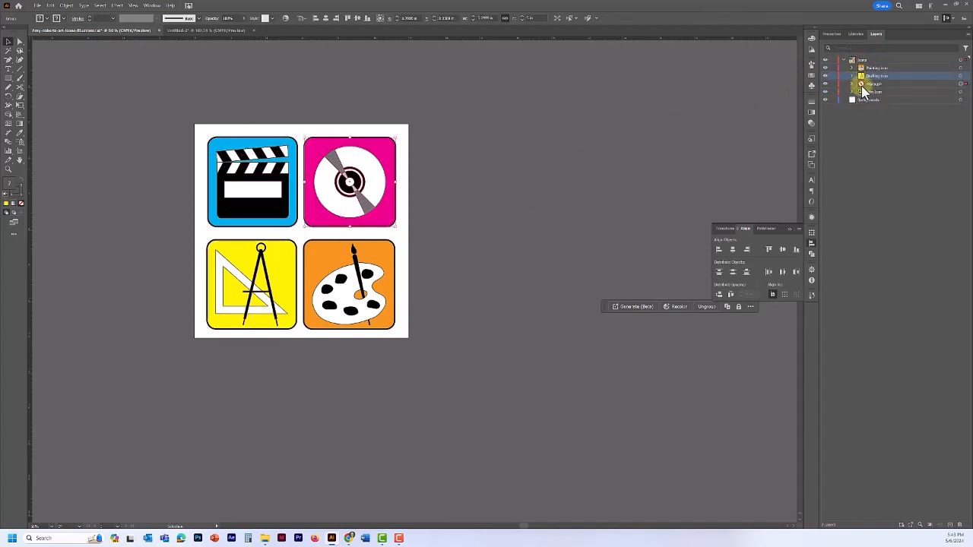
double_click(862, 85)
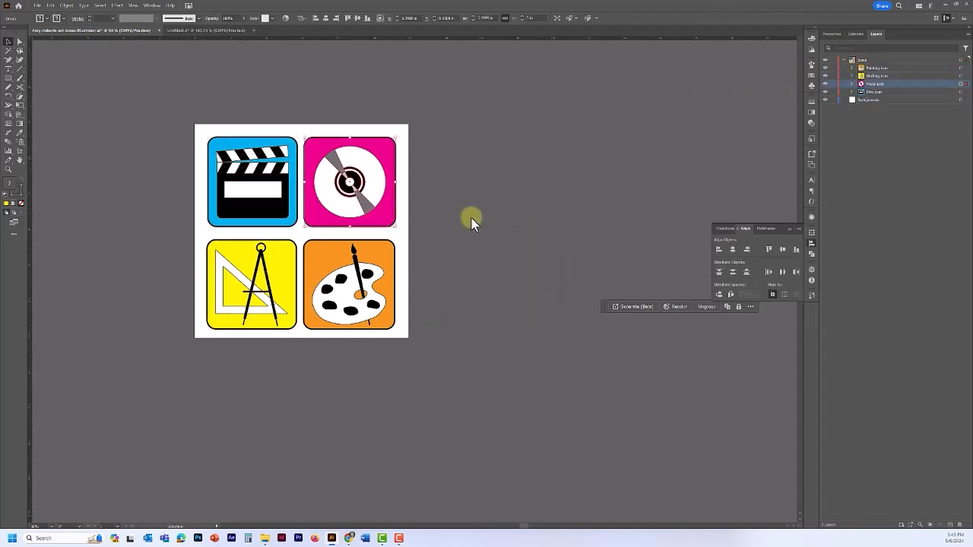
Step: Delete the empty Backgrounds layer and save the document
click(865, 102)
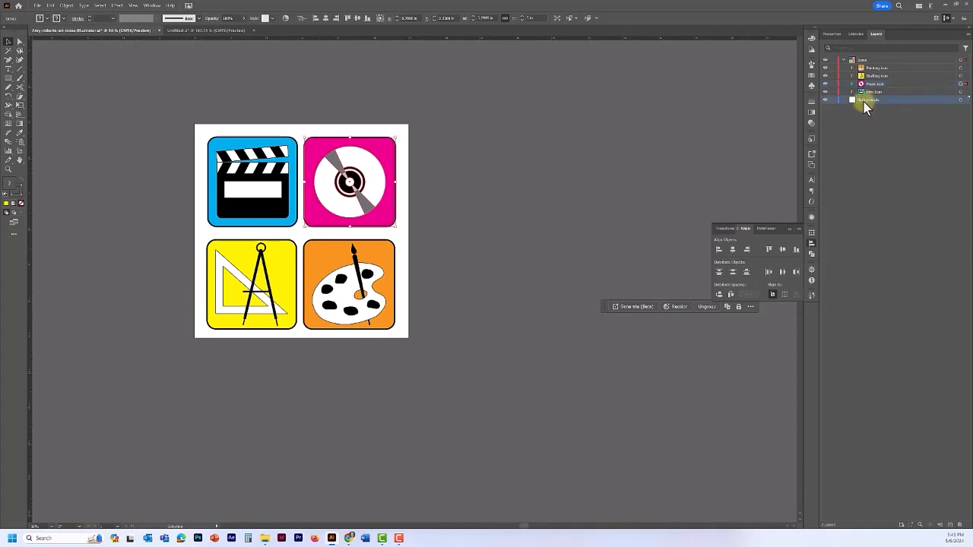
click(959, 524)
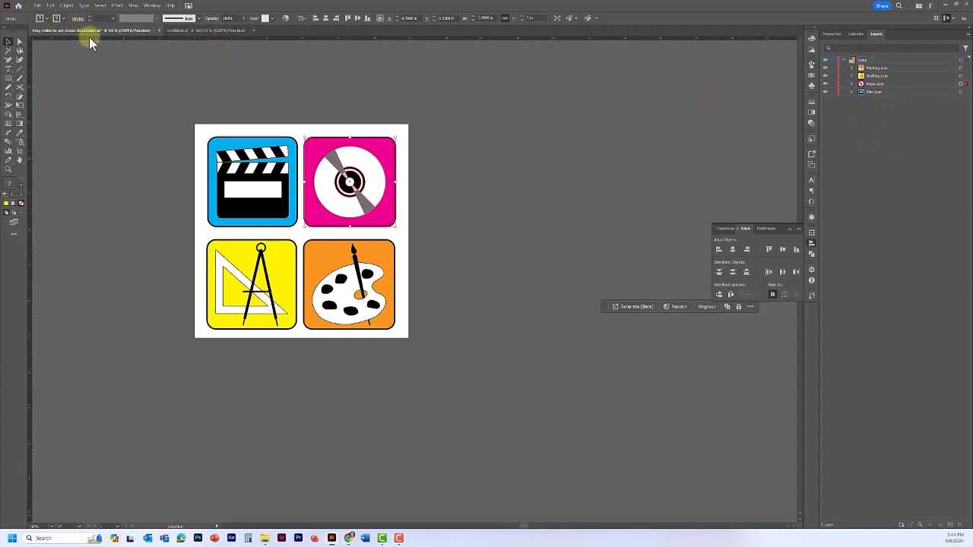
key(a)
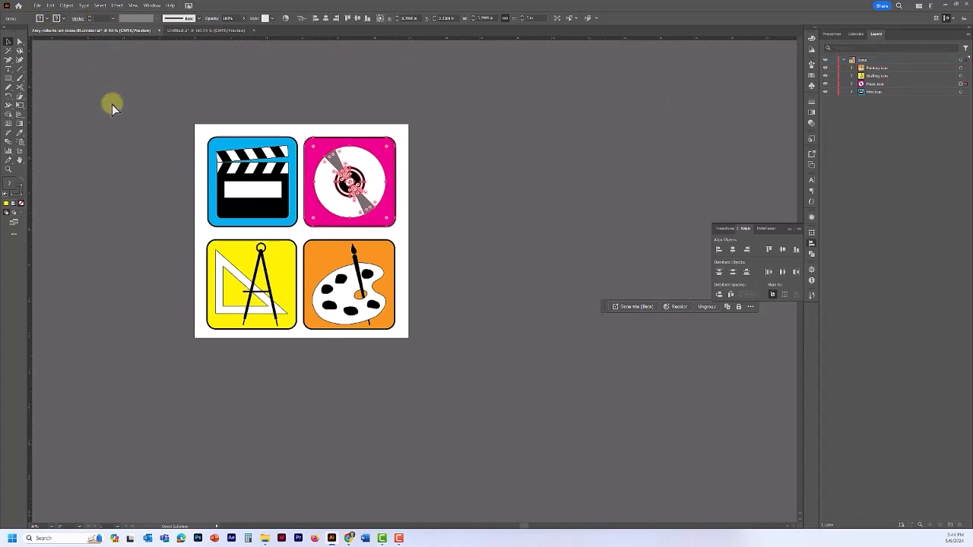
key(ctrl+s)
key(v)
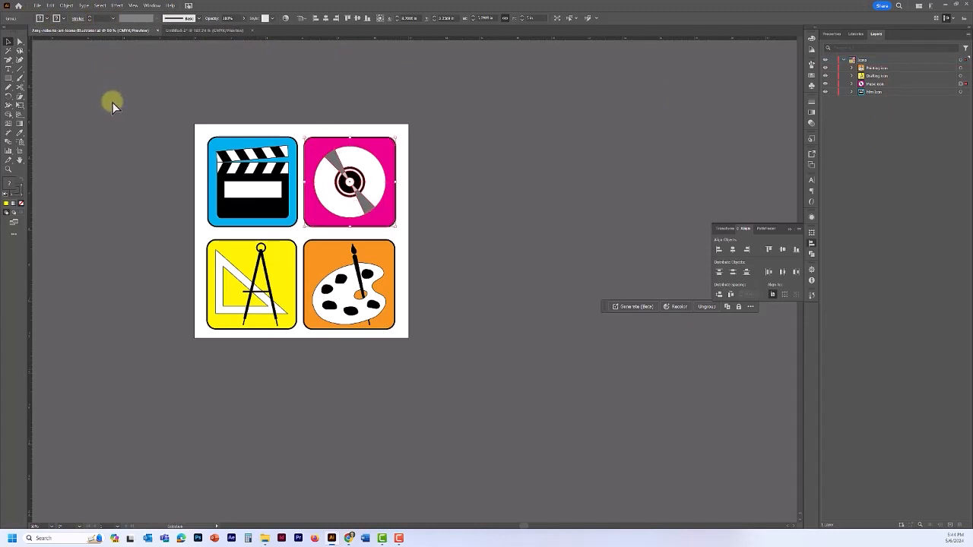